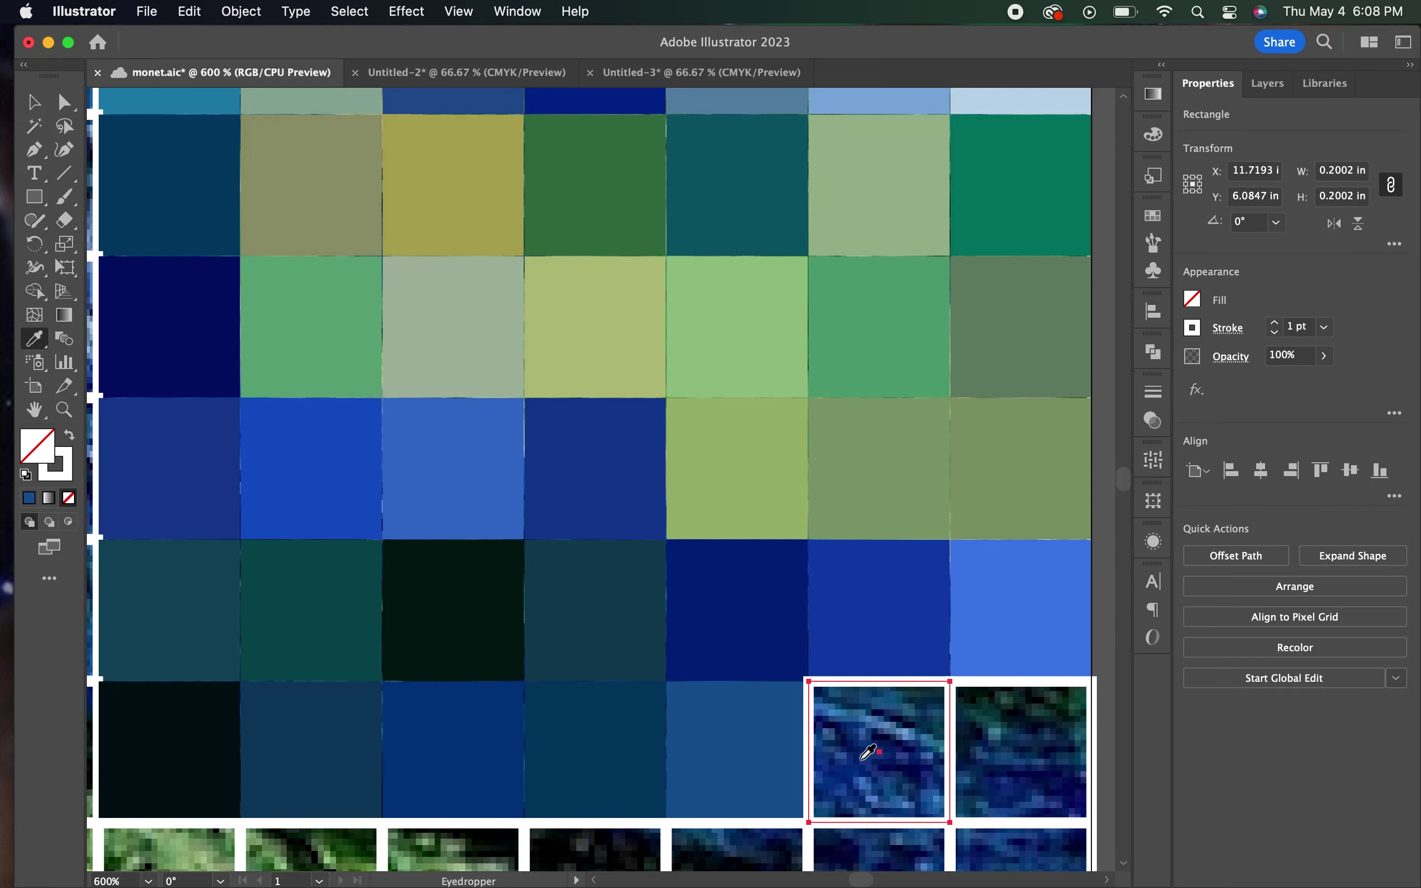
Fill the bottom-row tiles with sampled olive and blue colours from the painting
{"action": "key", "text": "ctrl+minus"}
{"action": "key", "text": "ctrl+minus"}
{"action": "key", "text": "ctrl+minus"}
{"action": "key", "text": "ctrl+minus"}
{"action": "key", "text": "ctrl+minus"}
{"action": "key", "text": "ctrl+minus"}
{"action": "key", "text": "ctrl+plus"}
{"action": "key", "text": "ctrl+plus"}
{"action": "key", "text": "ctrl+plus"}
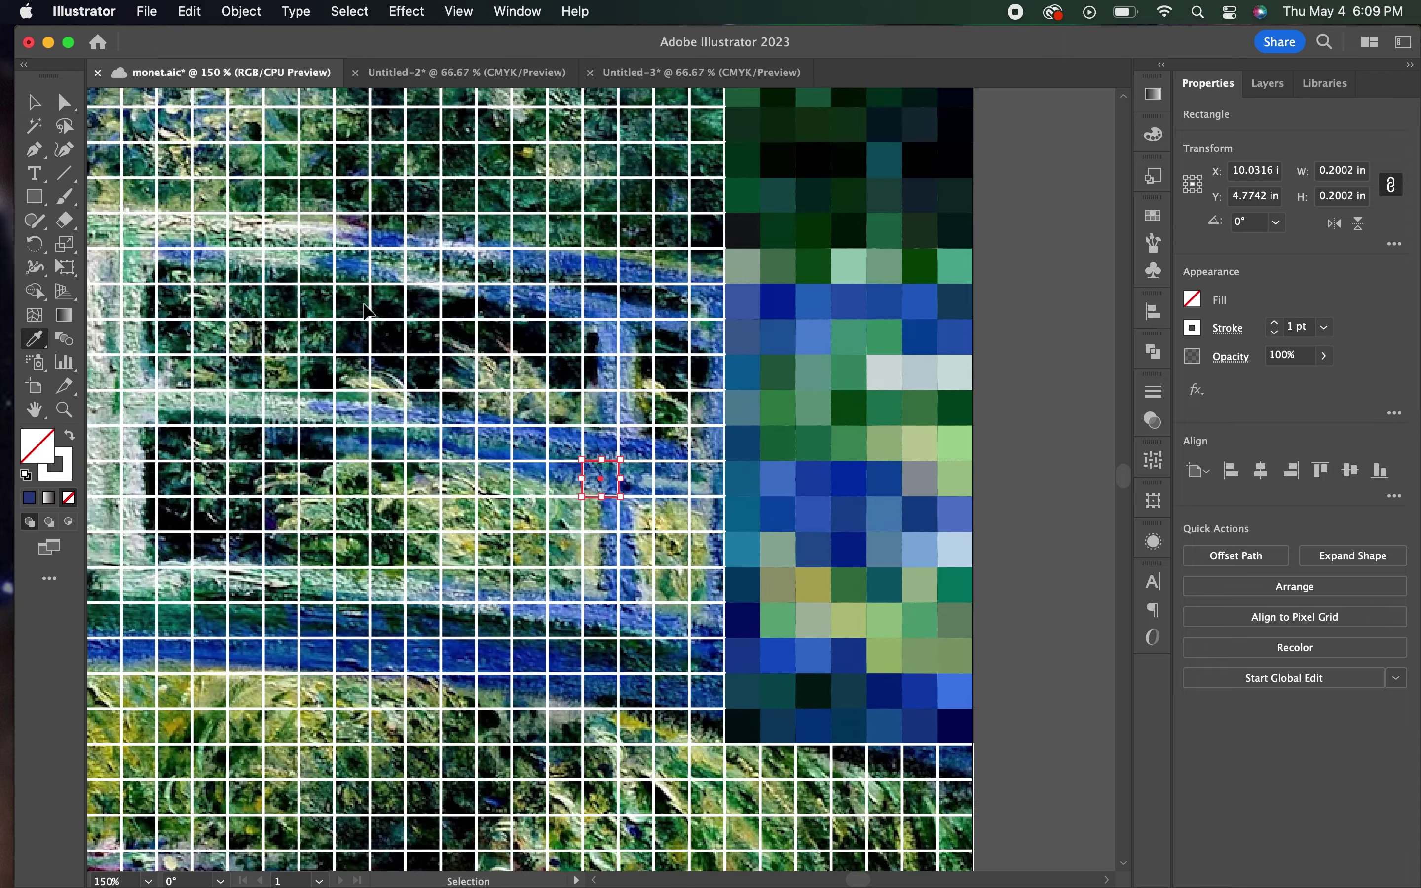
{"action": "key", "text": "ctrl+plus"}
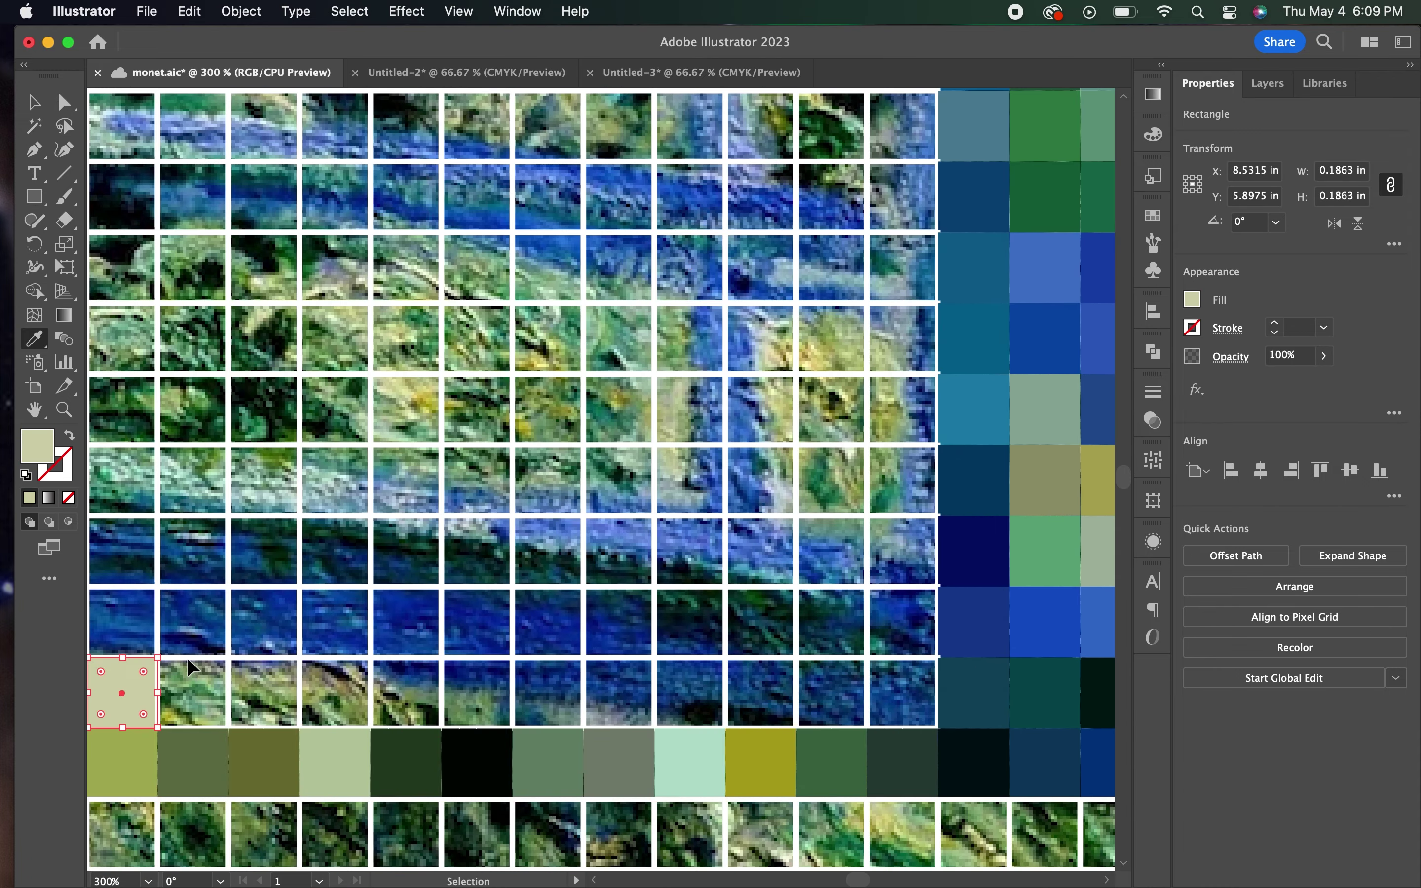
{"action": "left_click", "coordinate": [338, 662], "text": "super"}
{"action": "left_click", "coordinate": [338, 662]}
{"action": "left_click", "coordinate": [405, 679], "text": "super"}
{"action": "left_click", "coordinate": [548, 690], "text": "super"}
{"action": "left_click", "coordinate": [548, 690]}
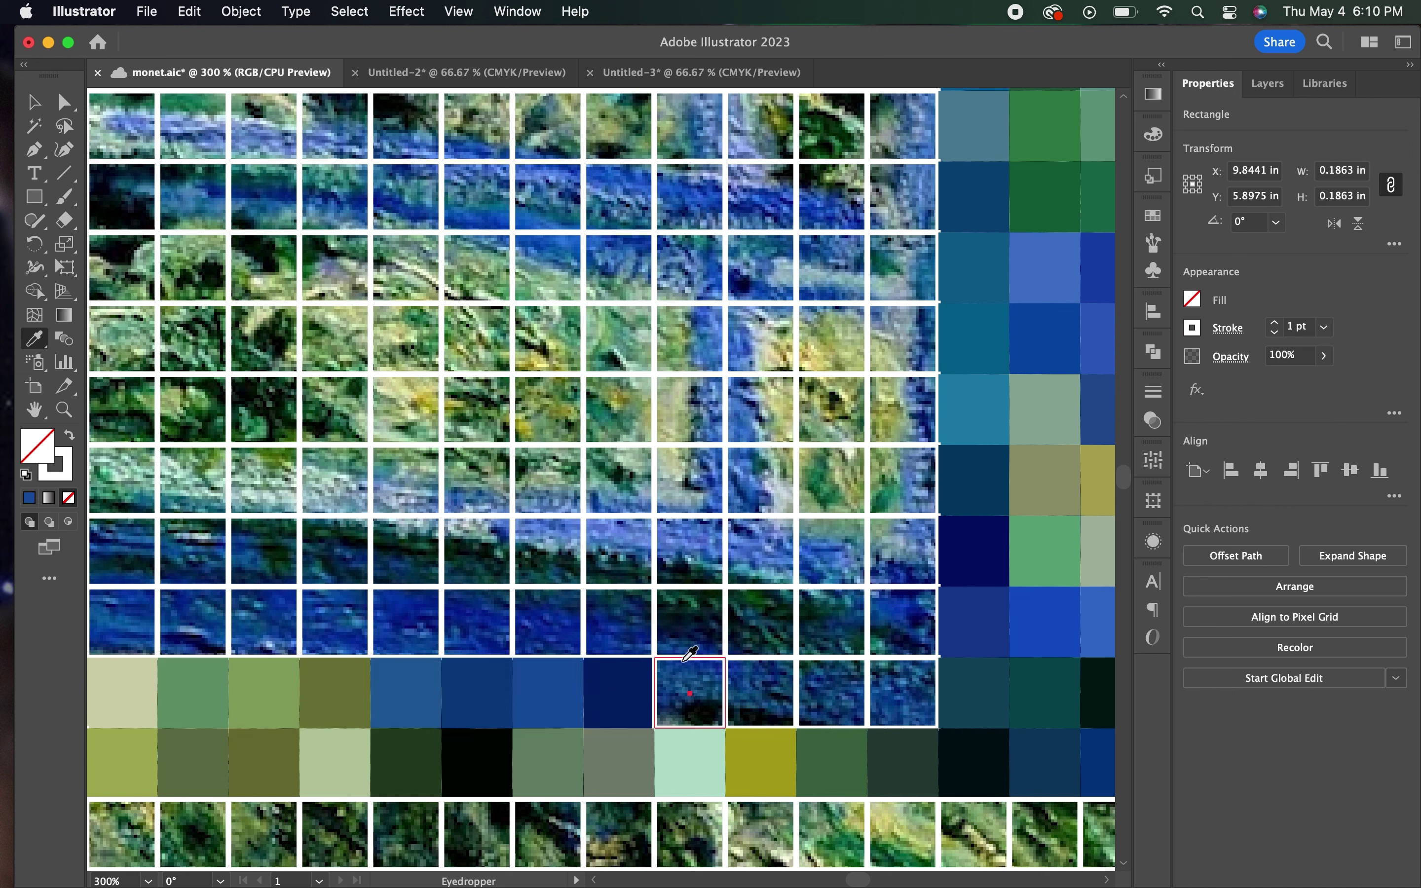
{"action": "left_click", "coordinate": [618, 690], "text": "super"}
{"action": "left_click", "coordinate": [618, 690]}
{"action": "left_click", "coordinate": [760, 691], "text": "super"}
{"action": "left_click", "coordinate": [903, 690], "text": "super"}
Fill the six tiles of the row above, right to left, with their sampled colours
{"action": "left_click", "coordinate": [761, 623]}
{"action": "left_click", "coordinate": [690, 623], "text": "super"}
{"action": "left_click", "coordinate": [619, 622], "text": "super"}
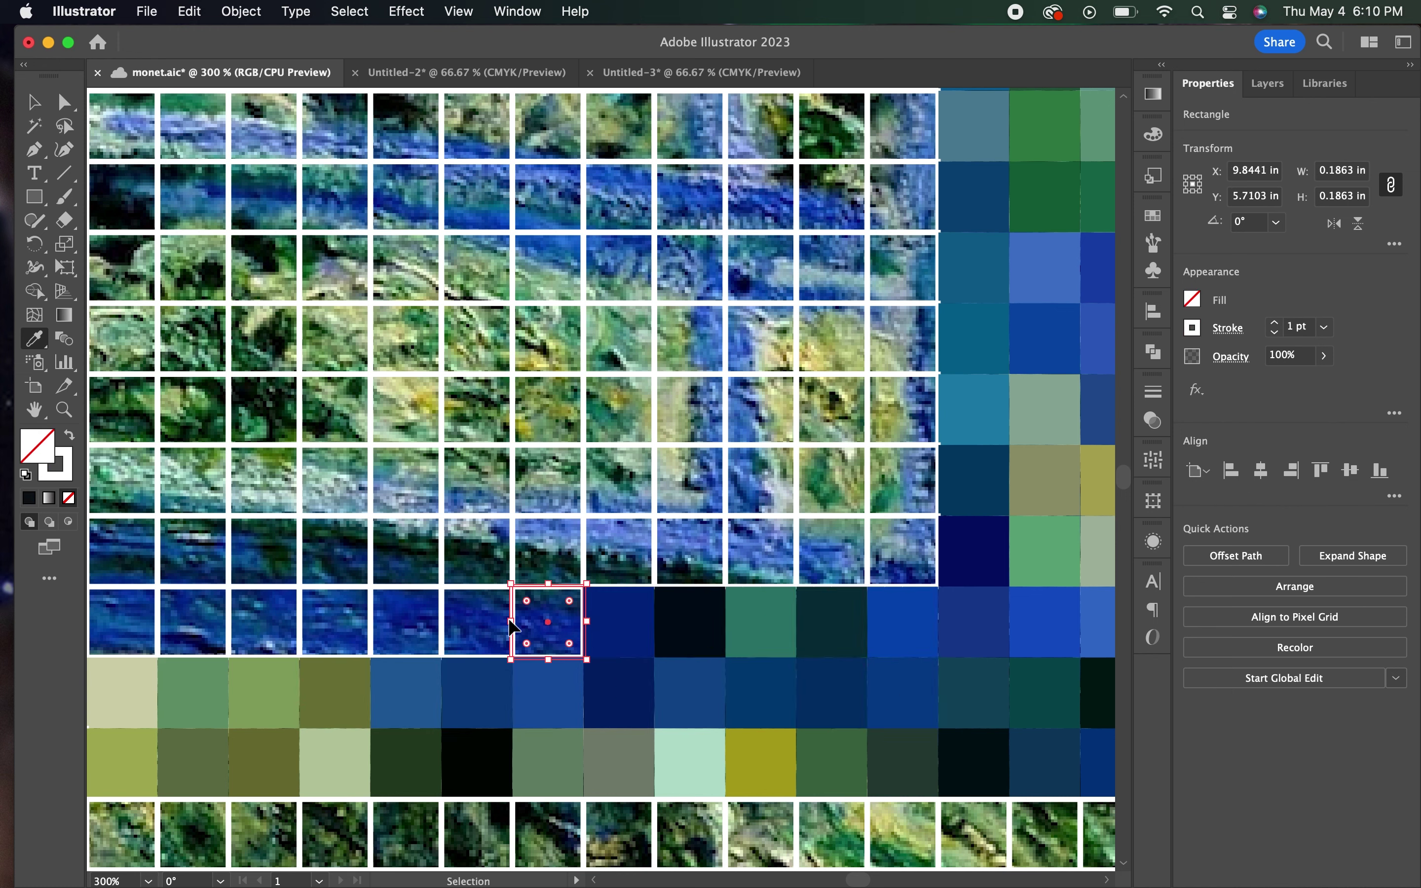
{"action": "left_click", "coordinate": [548, 623], "text": "super"}
{"action": "left_click", "coordinate": [477, 623], "text": "super"}
{"action": "left_click", "coordinate": [406, 623], "text": "super"}
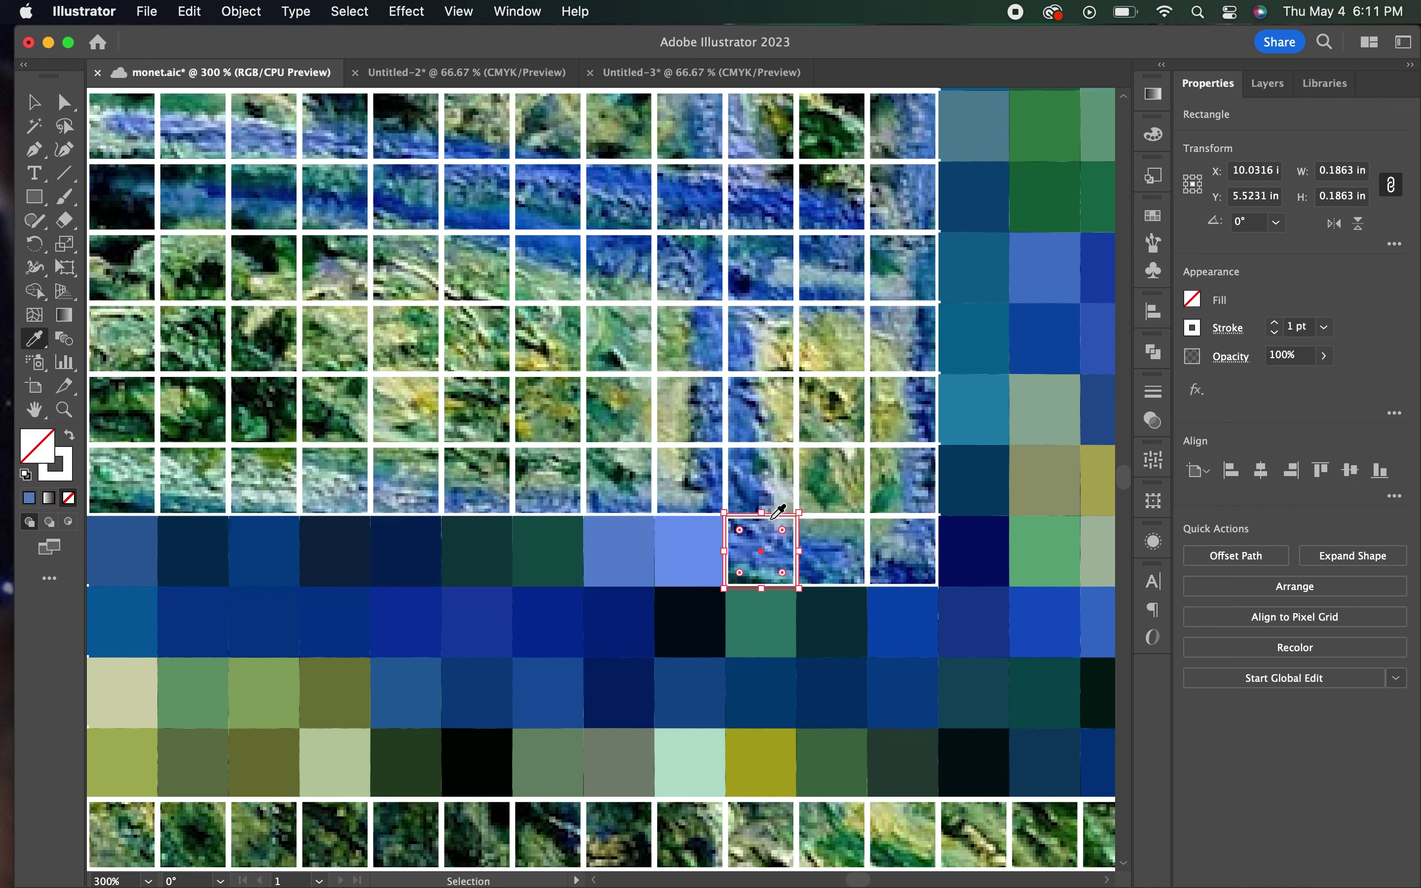
Flatten the right-column tiles and two tiles in the neighbouring column to sampled colours
{"action": "left_click", "coordinate": [903, 525]}
{"action": "left_click", "coordinate": [917, 470], "text": "super"}
{"action": "left_click", "coordinate": [903, 408], "text": "super"}
{"action": "left_click", "coordinate": [903, 268], "text": "super"}
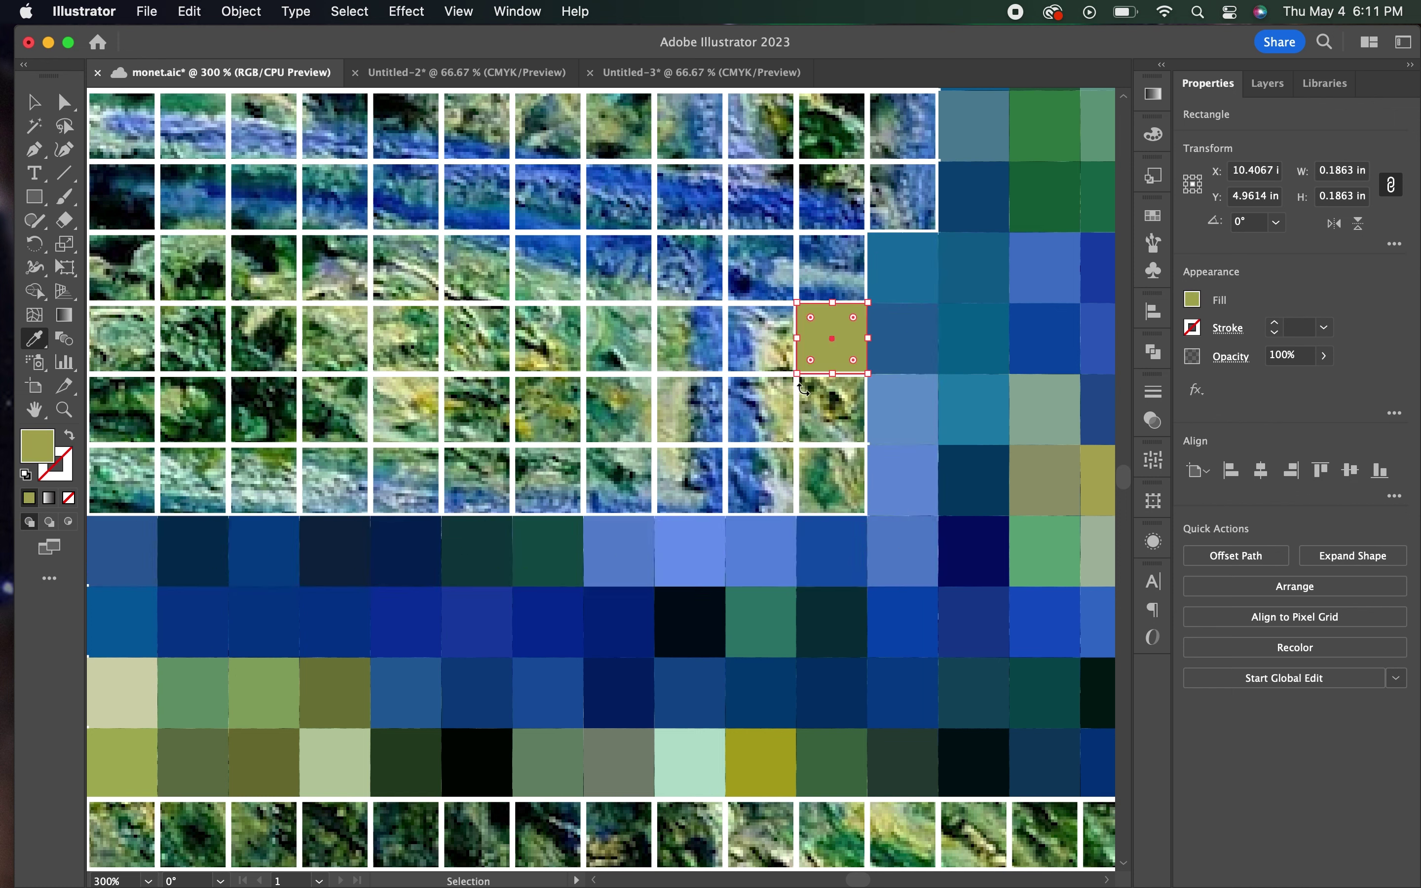
{"action": "left_click", "coordinate": [831, 341], "text": "super"}
{"action": "left_click", "coordinate": [831, 479], "text": "super"}
Fill a middle column with sampled blues, plus several upper-right tiles
{"action": "left_click", "coordinate": [731, 478], "text": "super"}
{"action": "left_click", "coordinate": [731, 408], "text": "super"}
{"action": "left_click", "coordinate": [733, 338], "text": "super"}
{"action": "left_click", "coordinate": [831, 268], "text": "super"}
{"action": "left_click", "coordinate": [903, 197], "text": "super"}
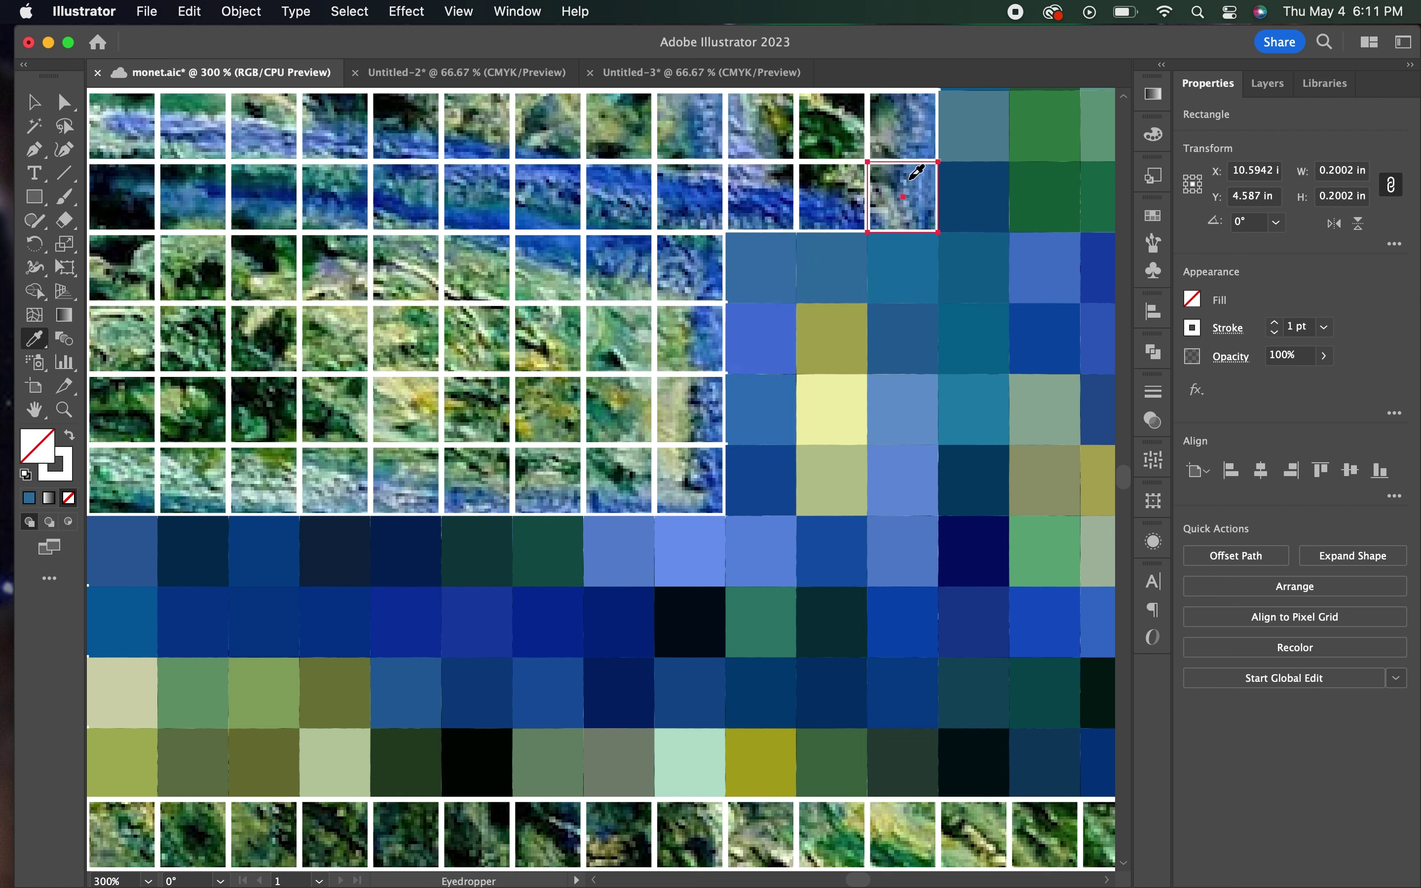
{"action": "left_click", "coordinate": [760, 197], "text": "super"}
{"action": "left_click", "coordinate": [689, 197], "text": "super"}
{"action": "left_click", "coordinate": [689, 338], "text": "super"}
{"action": "left_click", "coordinate": [689, 479], "text": "super"}
Fill the remaining tiles in the centre columns with their sampled colours
{"action": "left_click", "coordinate": [619, 479], "text": "super"}
{"action": "left_click", "coordinate": [618, 338], "text": "super"}
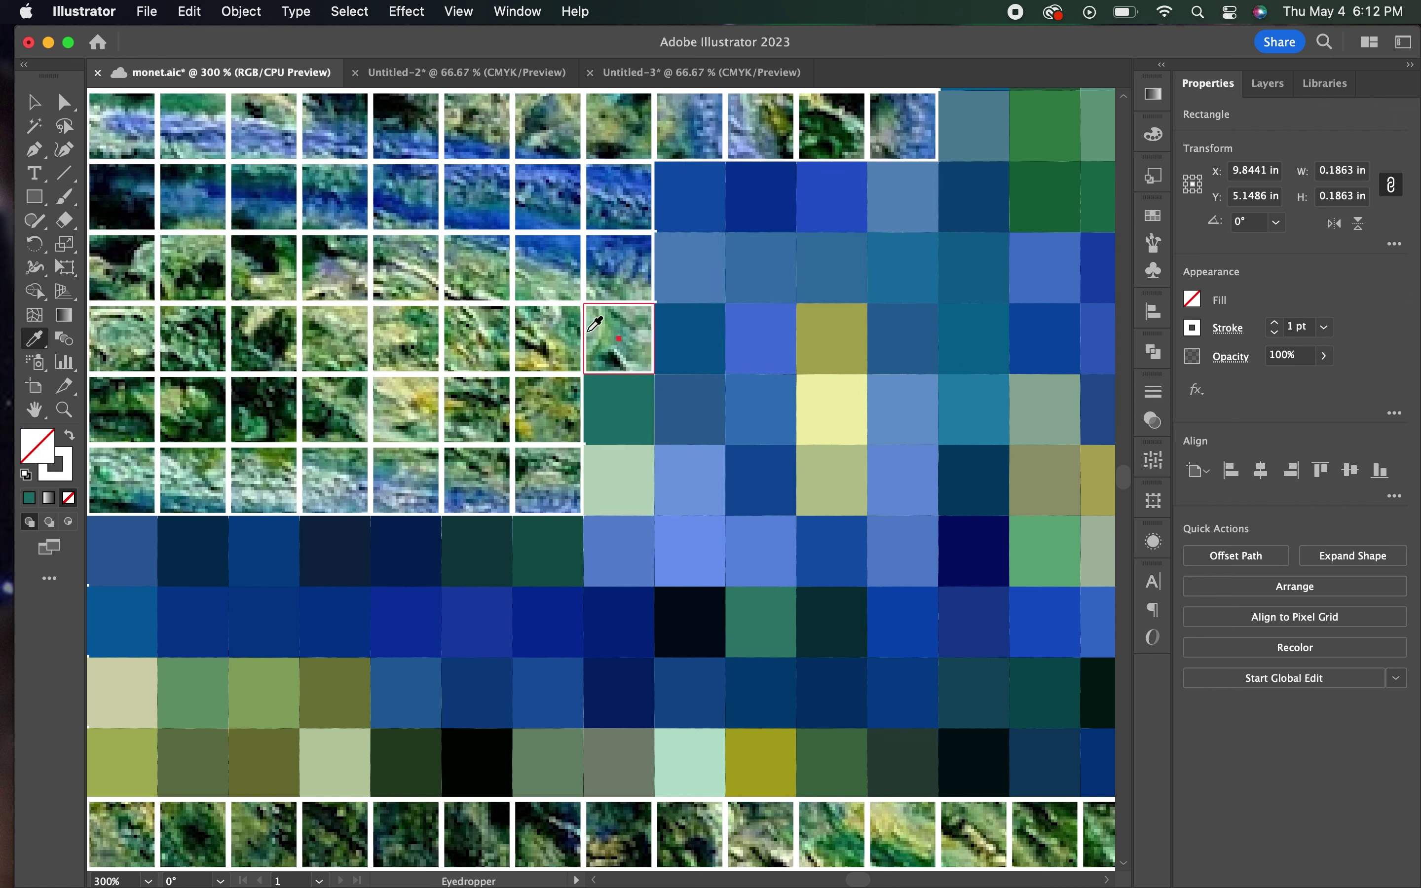
{"action": "left_click", "coordinate": [618, 197], "text": "super"}
{"action": "left_click", "coordinate": [548, 267], "text": "super"}
{"action": "left_click", "coordinate": [548, 408], "text": "super"}
{"action": "left_click", "coordinate": [477, 478], "text": "super"}
Flatten the left-side tiles of the middle rows to their sampled colours
{"action": "left_click", "coordinate": [405, 479], "text": "super"}
{"action": "left_click", "coordinate": [334, 479], "text": "super"}
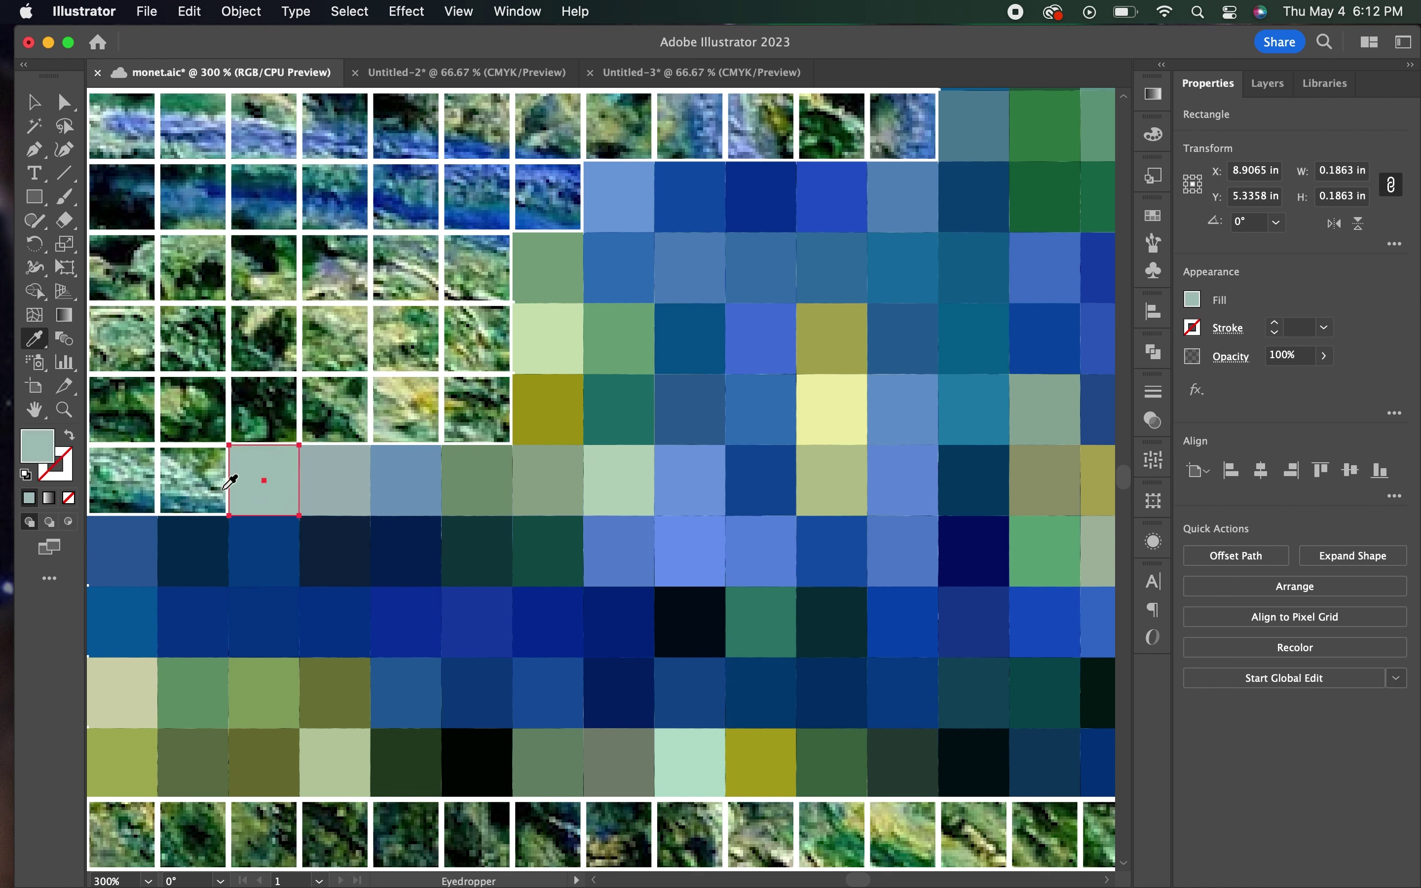
{"action": "left_click", "coordinate": [194, 479], "text": "super"}
{"action": "left_click", "coordinate": [194, 408], "text": "super"}
{"action": "left_click", "coordinate": [334, 408], "text": "super"}
{"action": "left_click", "coordinate": [460, 405], "text": "super"}
Fill four left-side tiles with sampled greens
{"action": "left_click", "coordinate": [405, 338], "text": "super"}
{"action": "left_click", "coordinate": [405, 338]}
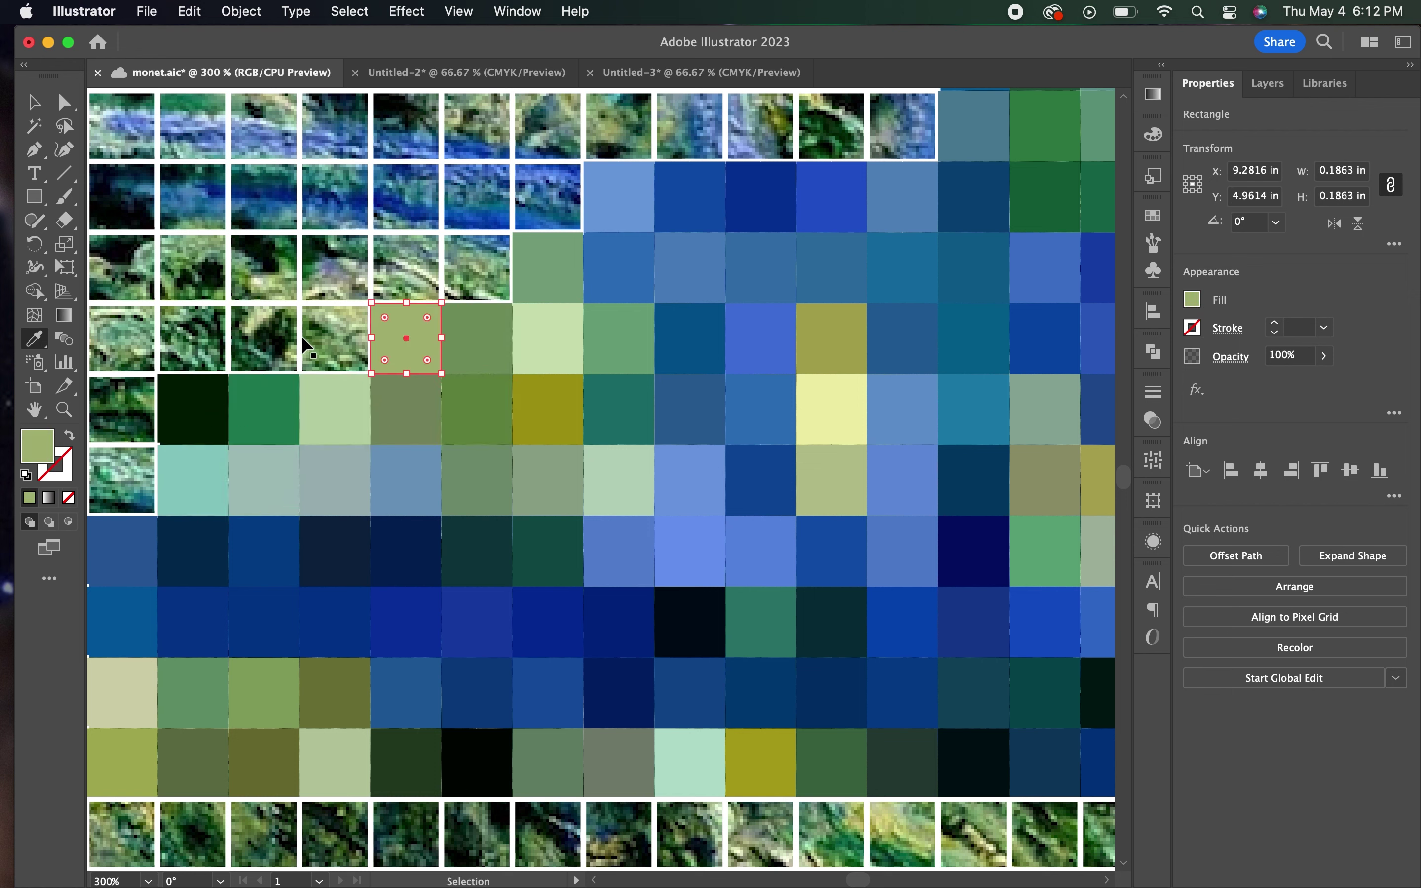
{"action": "left_click", "coordinate": [161, 335], "text": "super"}
{"action": "left_click", "coordinate": [161, 335]}
{"action": "left_click", "coordinate": [194, 268], "text": "super"}
{"action": "left_click", "coordinate": [194, 267]}
{"action": "left_click", "coordinate": [264, 267], "text": "super"}
Fill the second-row tiles and two left-edge tiles, including one greyish green
{"action": "left_click", "coordinate": [405, 250]}
{"action": "left_click", "coordinate": [546, 197], "text": "super"}
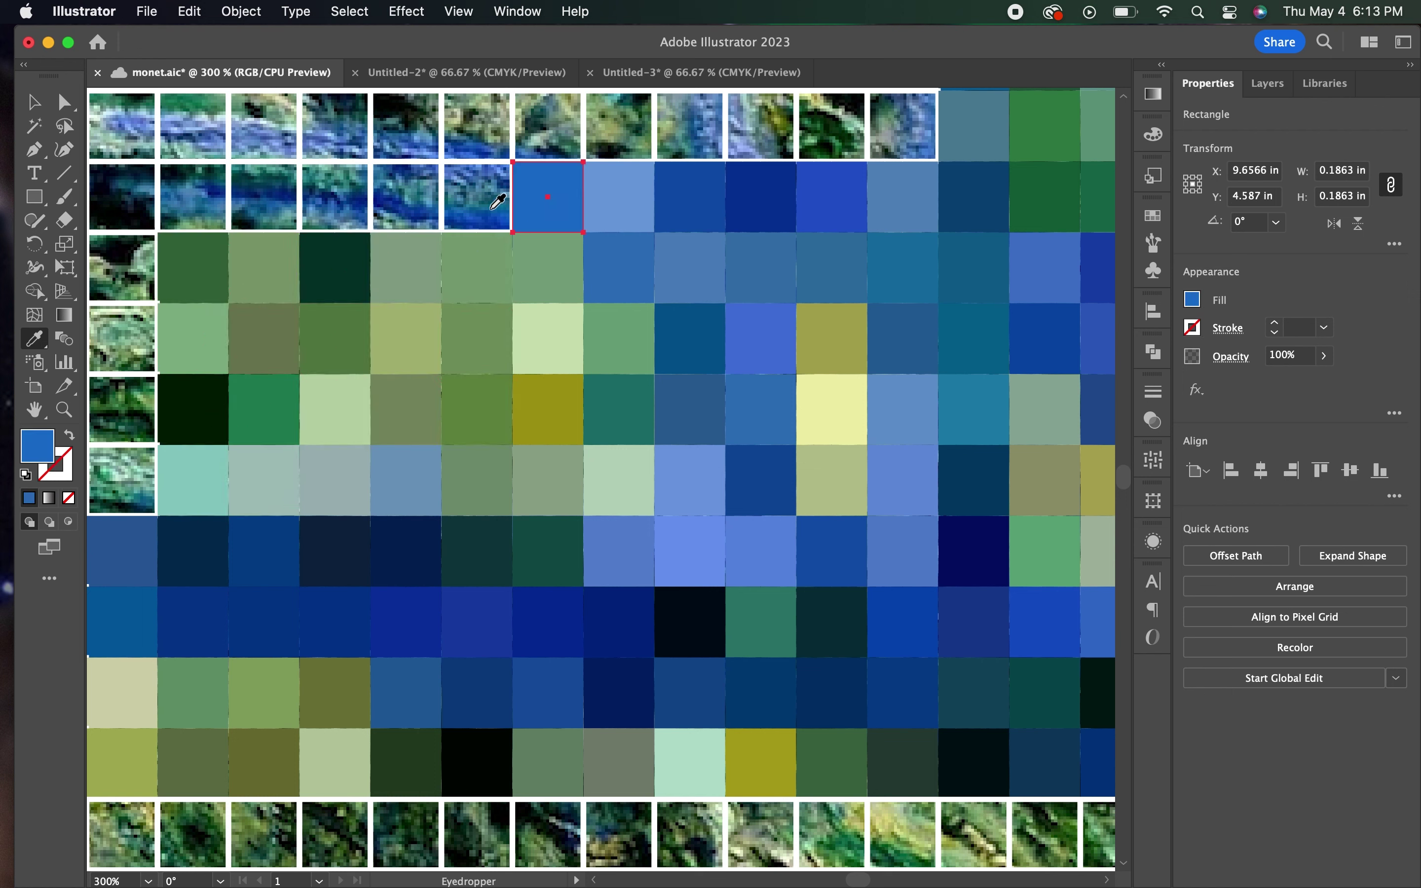
{"action": "left_click", "coordinate": [405, 197], "text": "super"}
{"action": "left_click", "coordinate": [265, 197], "text": "super"}
{"action": "left_click", "coordinate": [185, 164]}
{"action": "left_click", "coordinate": [111, 298], "text": "super"}
{"action": "left_click", "coordinate": [109, 376]}
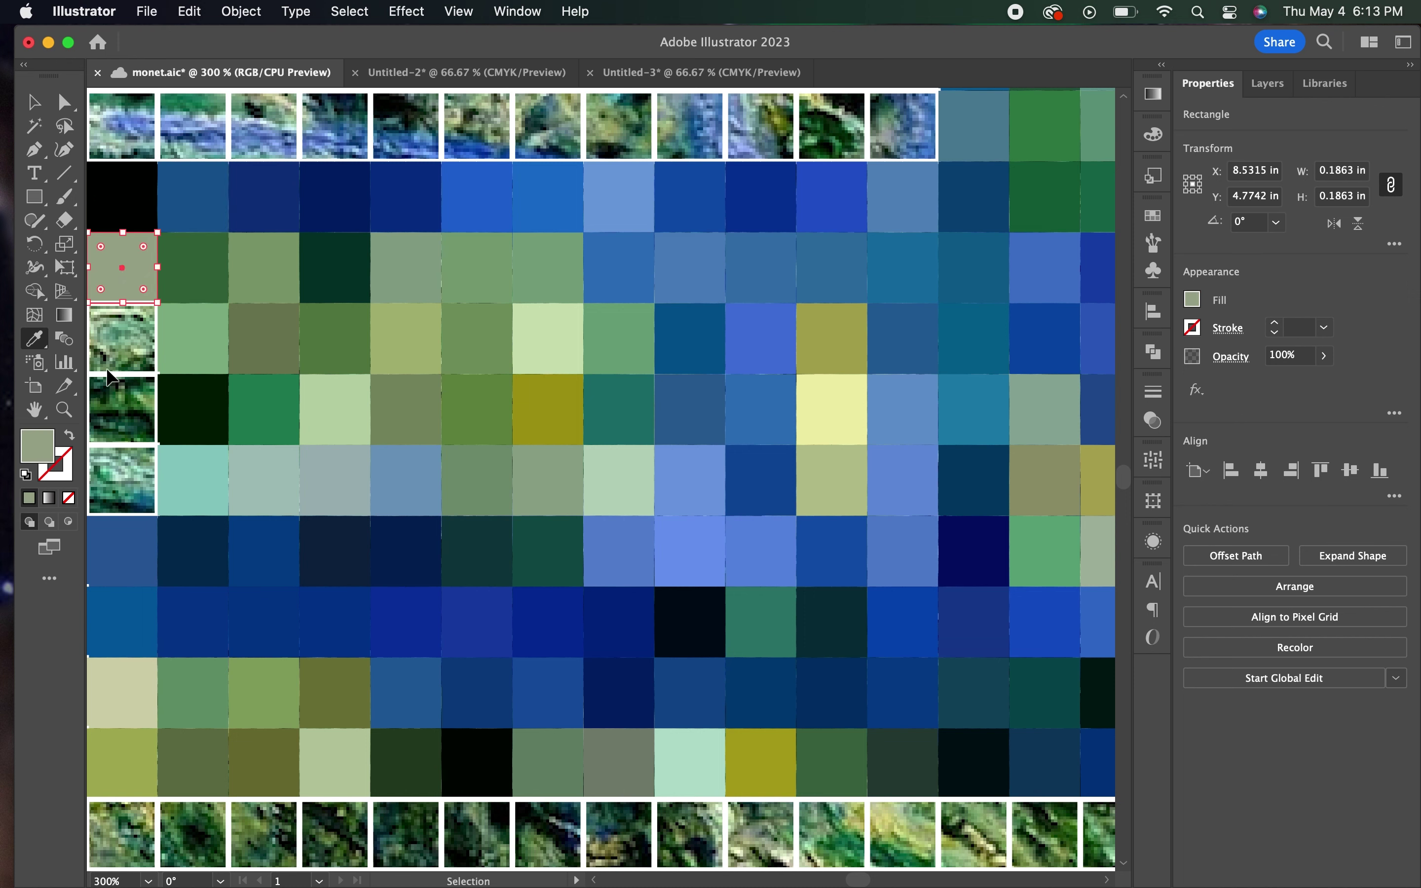
Flatten the remaining left-column tiles and the first top-row tiles
{"action": "left_click", "coordinate": [106, 405]}
{"action": "left_click", "coordinate": [121, 478]}
{"action": "left_click", "coordinate": [118, 123]}
{"action": "left_click", "coordinate": [191, 120]}
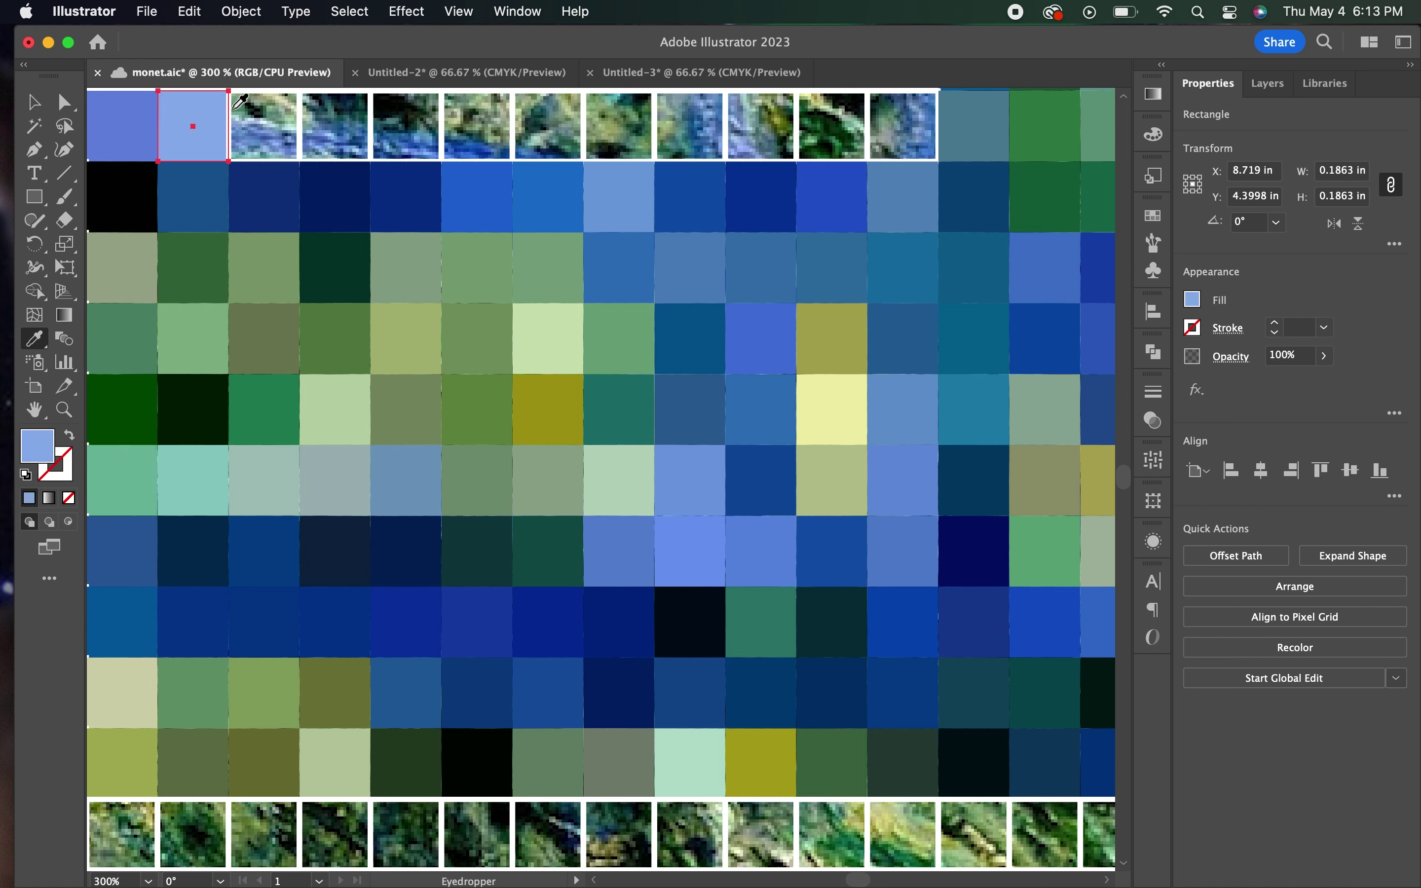
{"action": "left_click", "coordinate": [264, 123]}
{"action": "left_click", "coordinate": [334, 115], "text": "super"}
Fill the rest of the top row, then zoom out to view the whole mosaic
{"action": "left_click", "coordinate": [476, 117]}
{"action": "left_click", "coordinate": [546, 118]}
{"action": "left_click", "coordinate": [687, 117]}
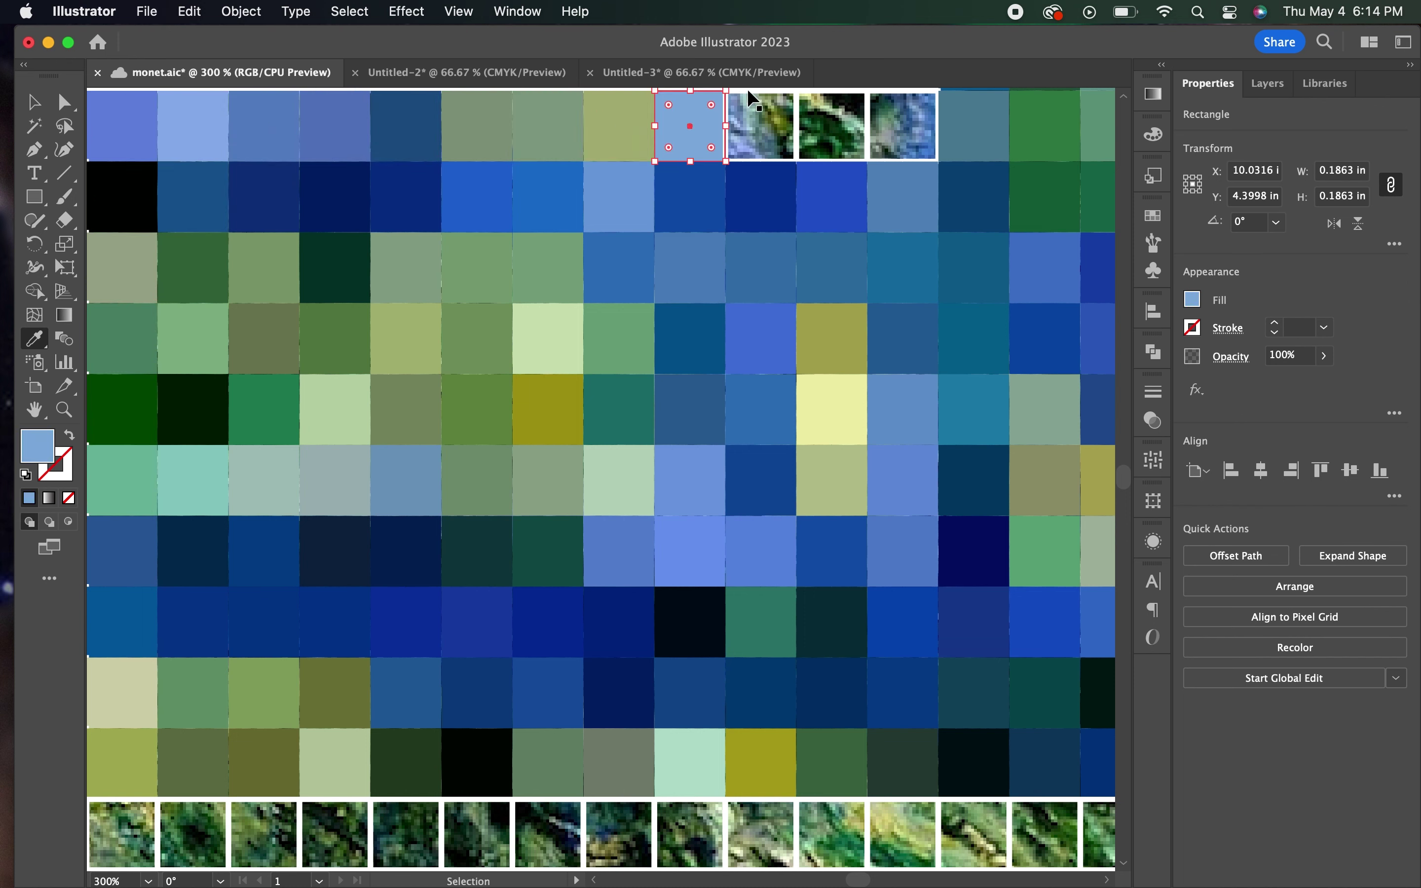
{"action": "left_click", "coordinate": [827, 118]}
{"action": "left_click", "coordinate": [926, 112], "text": "super"}
{"action": "key", "text": "super+minus"}
{"action": "key", "text": "super+minus"}
{"action": "key", "text": "super+minus"}
Zoom in and flatten the bottom-row and right-edge tiles to their sampled painting colours
{"action": "key", "text": "super+plus"}
{"action": "key", "text": "super+plus"}
{"action": "key", "text": "super+plus"}
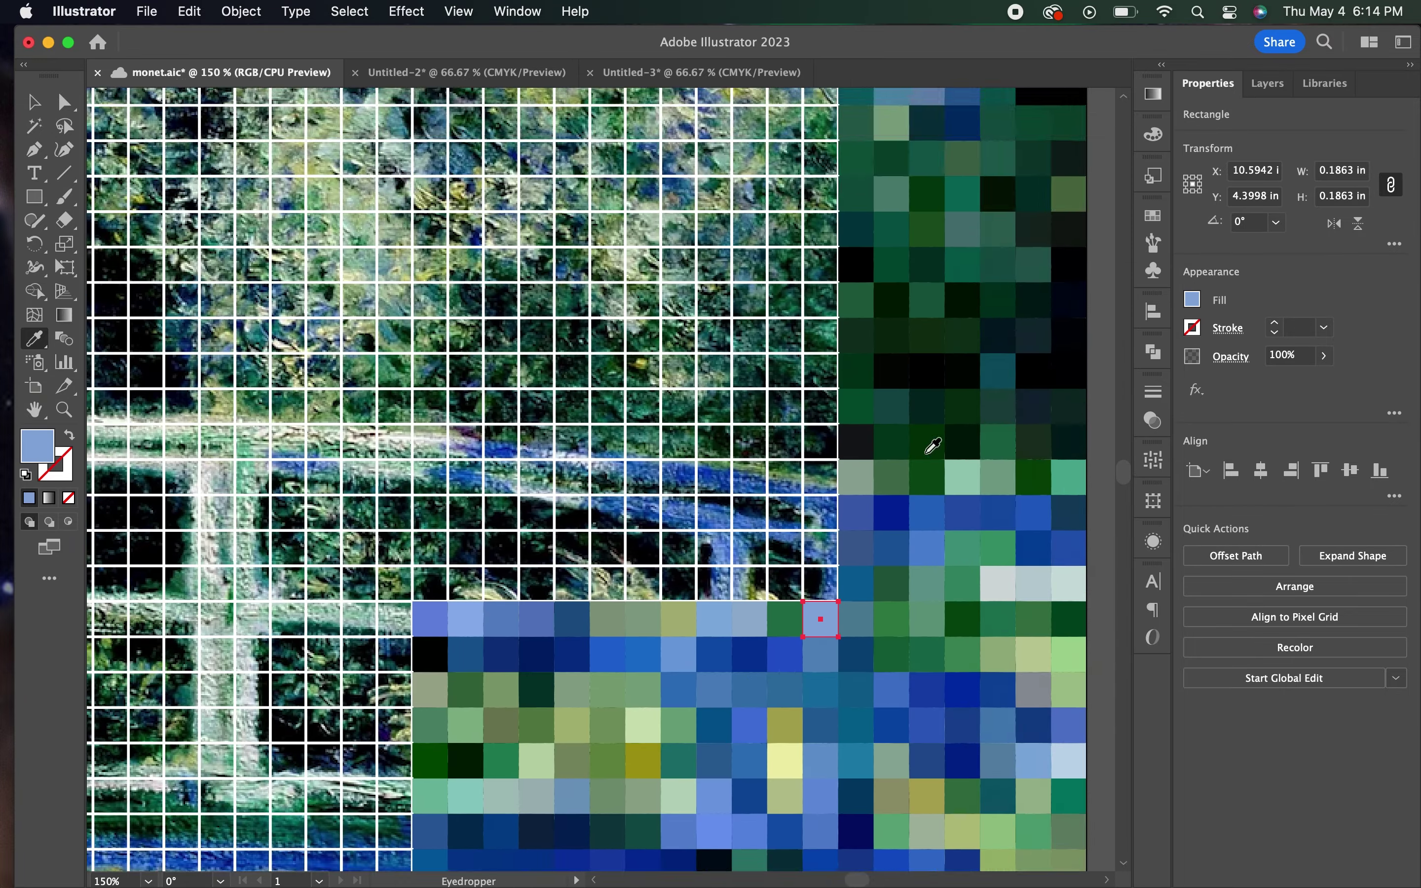
{"action": "key", "text": "super+plus"}
{"action": "key", "text": "super+plus"}
{"action": "left_click", "coordinate": [201, 761], "text": "super"}
{"action": "left_click", "coordinate": [270, 739]}
{"action": "left_click", "coordinate": [343, 758], "text": "super"}
{"action": "left_click", "coordinate": [343, 746]}
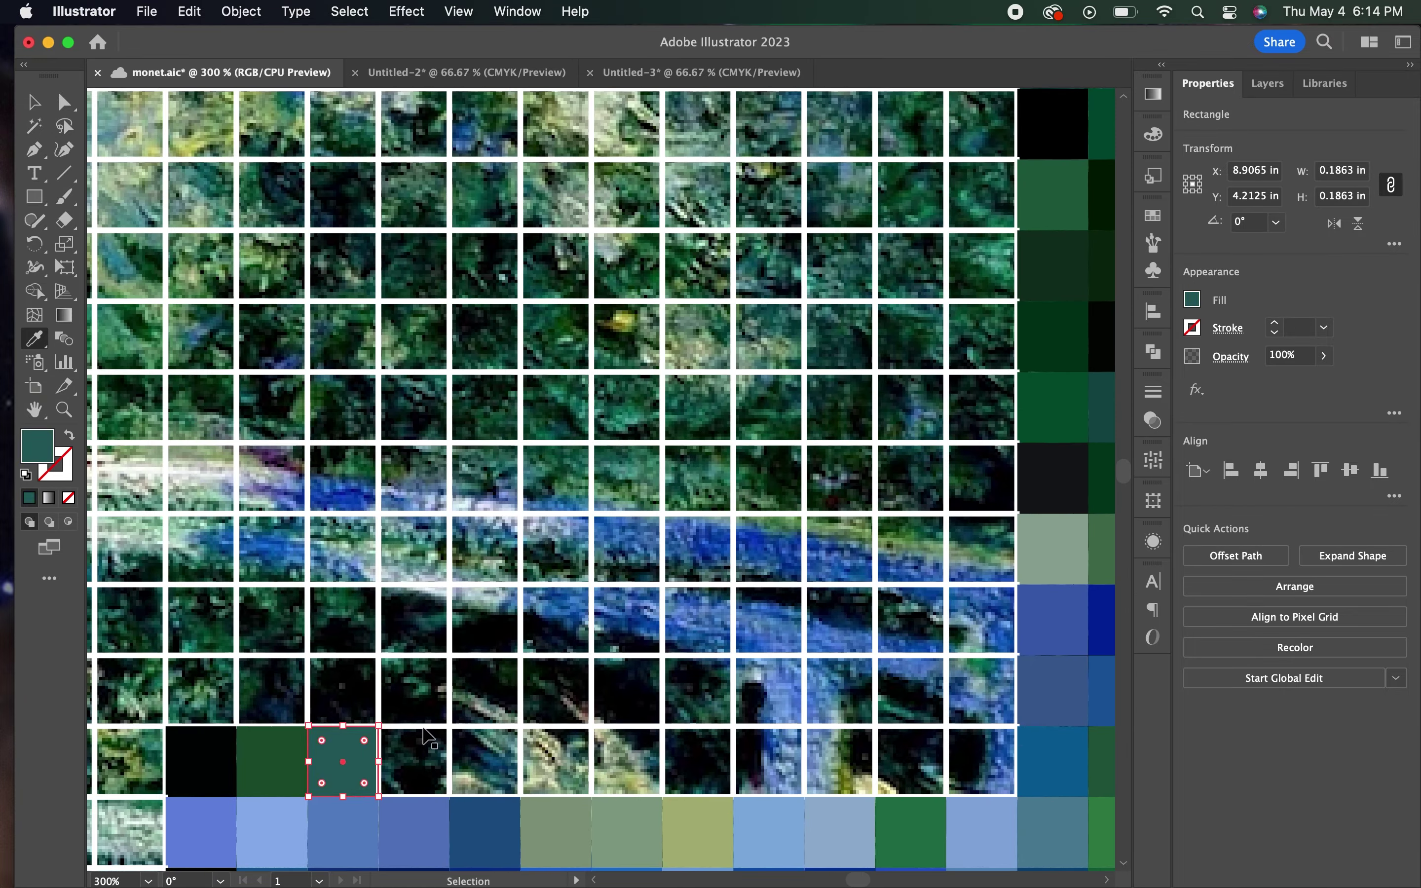
{"action": "left_click", "coordinate": [414, 752]}
{"action": "left_click", "coordinate": [477, 745]}
{"action": "left_click", "coordinate": [634, 737]}
{"action": "left_click", "coordinate": [697, 757], "text": "super"}
{"action": "left_click", "coordinate": [840, 758], "text": "super"}
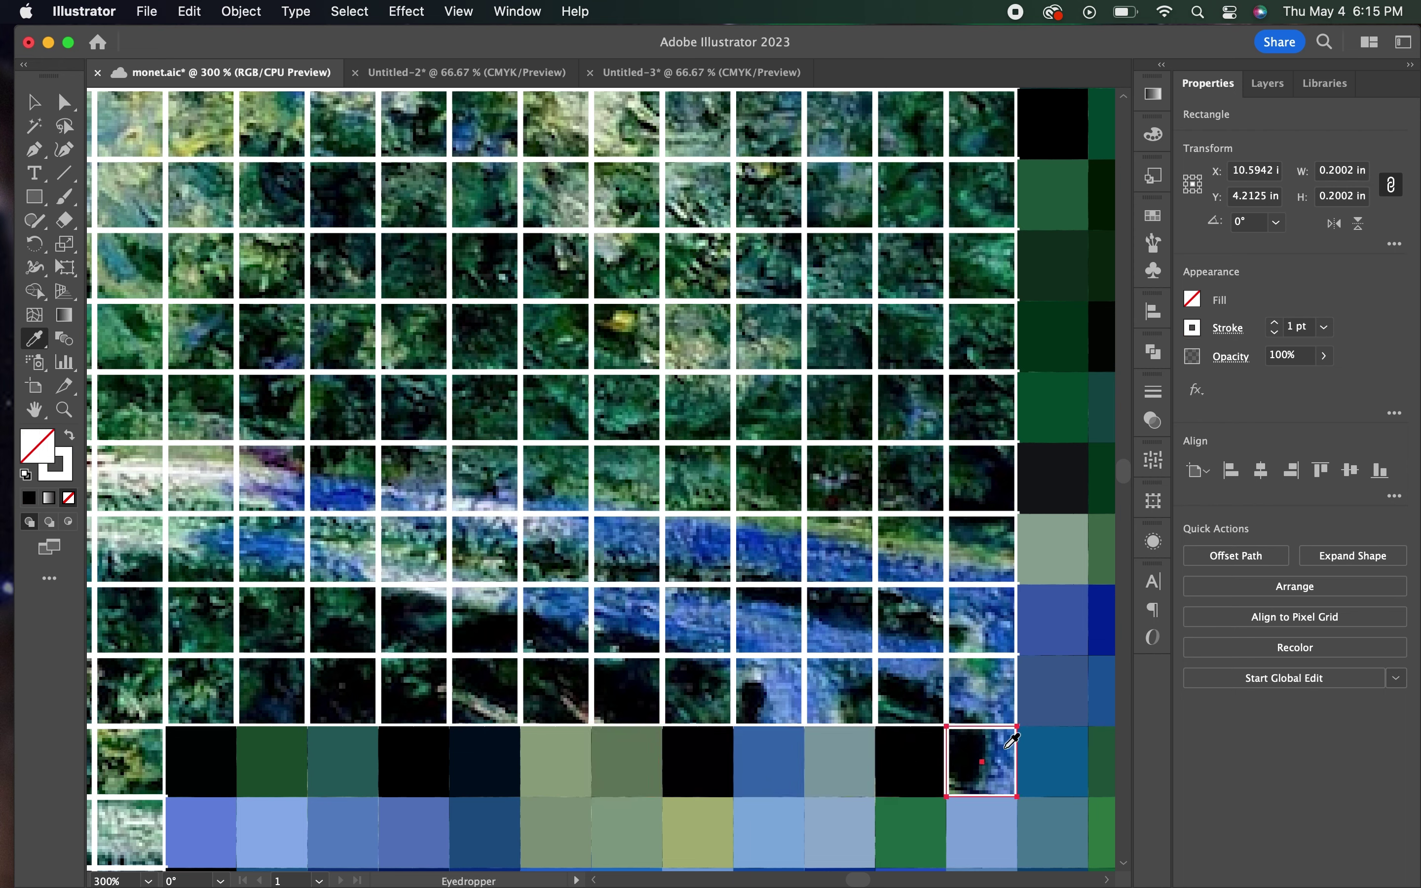
{"action": "left_click", "coordinate": [980, 687], "text": "super"}
{"action": "left_click", "coordinate": [910, 549], "text": "super"}
{"action": "left_click", "coordinate": [896, 624]}
Flatten the row-7 tiles into squares of their sampled painting colours
{"action": "left_click", "coordinate": [840, 549], "text": "super"}
{"action": "left_click", "coordinate": [769, 549], "text": "super"}
{"action": "left_click", "coordinate": [627, 550], "text": "super"}
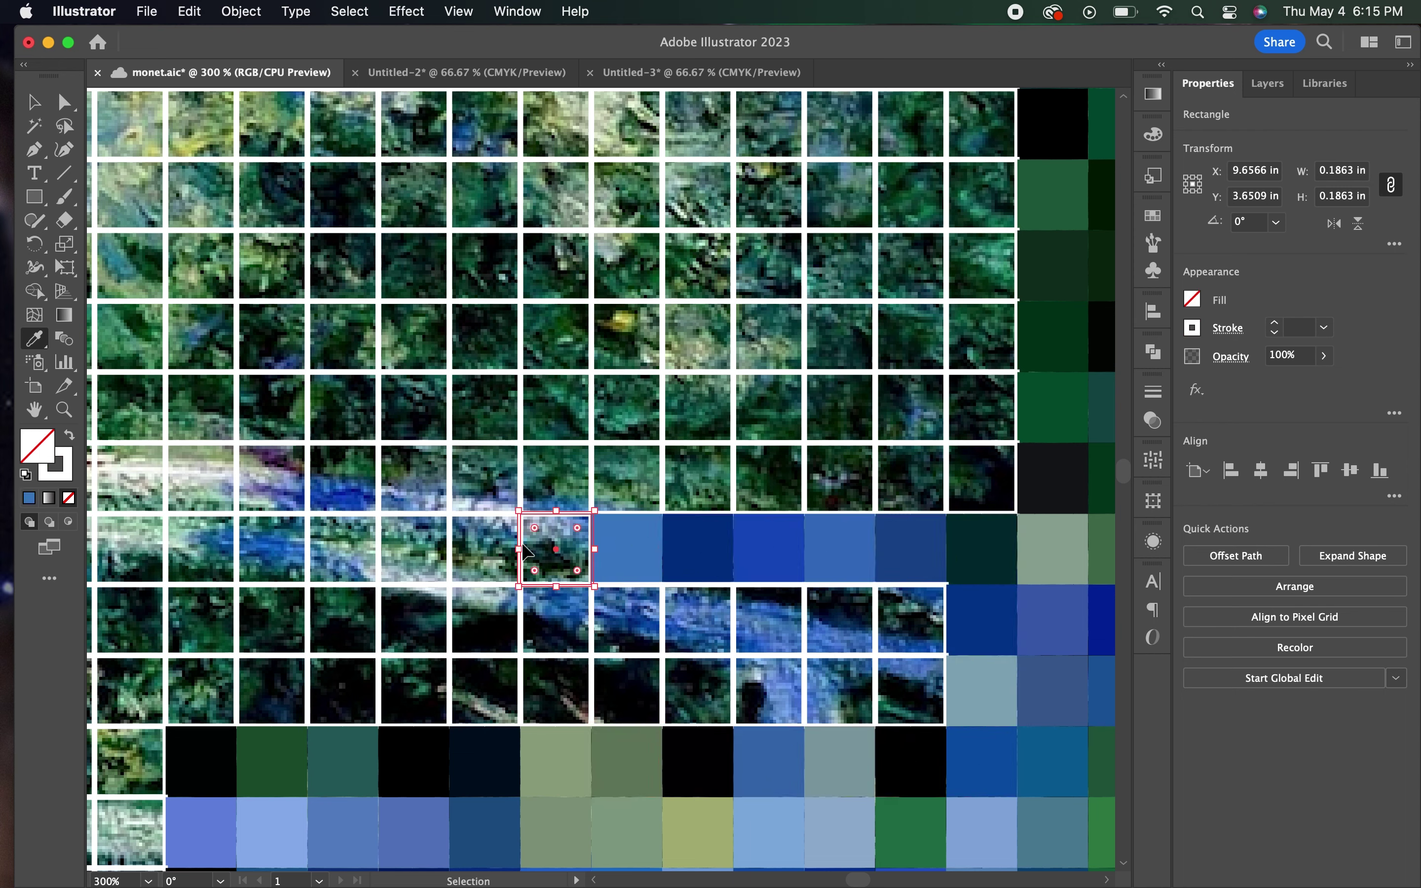
{"action": "left_click", "coordinate": [485, 549], "text": "super"}
{"action": "left_click", "coordinate": [343, 549], "text": "super"}
{"action": "left_click", "coordinate": [272, 549], "text": "super"}
{"action": "left_click", "coordinate": [200, 549], "text": "super"}
{"action": "left_click", "coordinate": [129, 549], "text": "super"}
Fill the row-6 tiles with colours sampled from the painting beneath
{"action": "left_click", "coordinate": [129, 477], "text": "super"}
{"action": "left_click", "coordinate": [201, 477], "text": "super"}
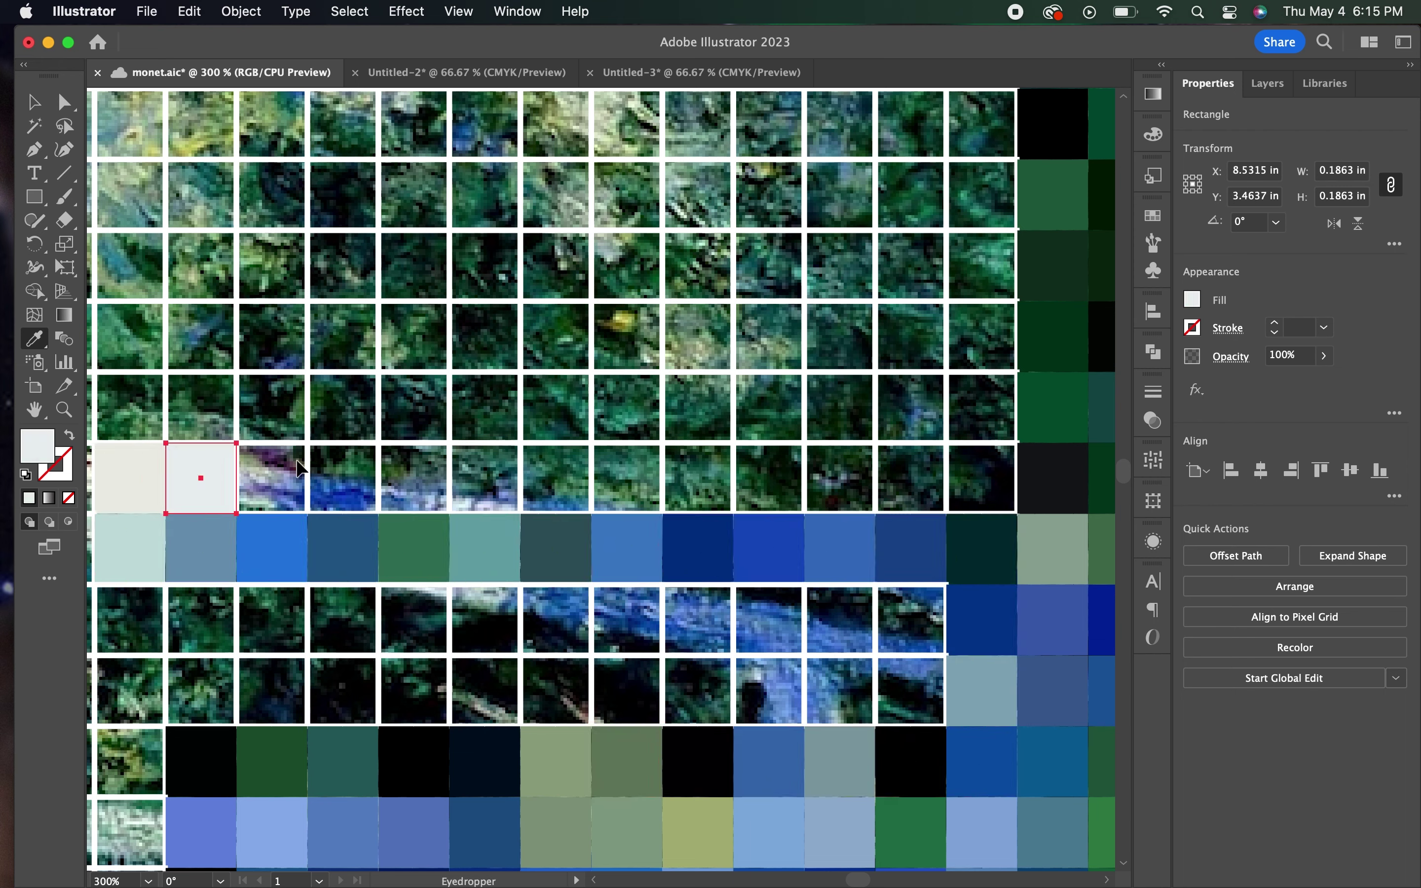
{"action": "left_click", "coordinate": [271, 477], "text": "super"}
{"action": "left_click", "coordinate": [485, 477], "text": "super"}
{"action": "left_click", "coordinate": [555, 477], "text": "super"}
{"action": "left_click", "coordinate": [697, 477], "text": "super"}
{"action": "left_click", "coordinate": [840, 477], "text": "super"}
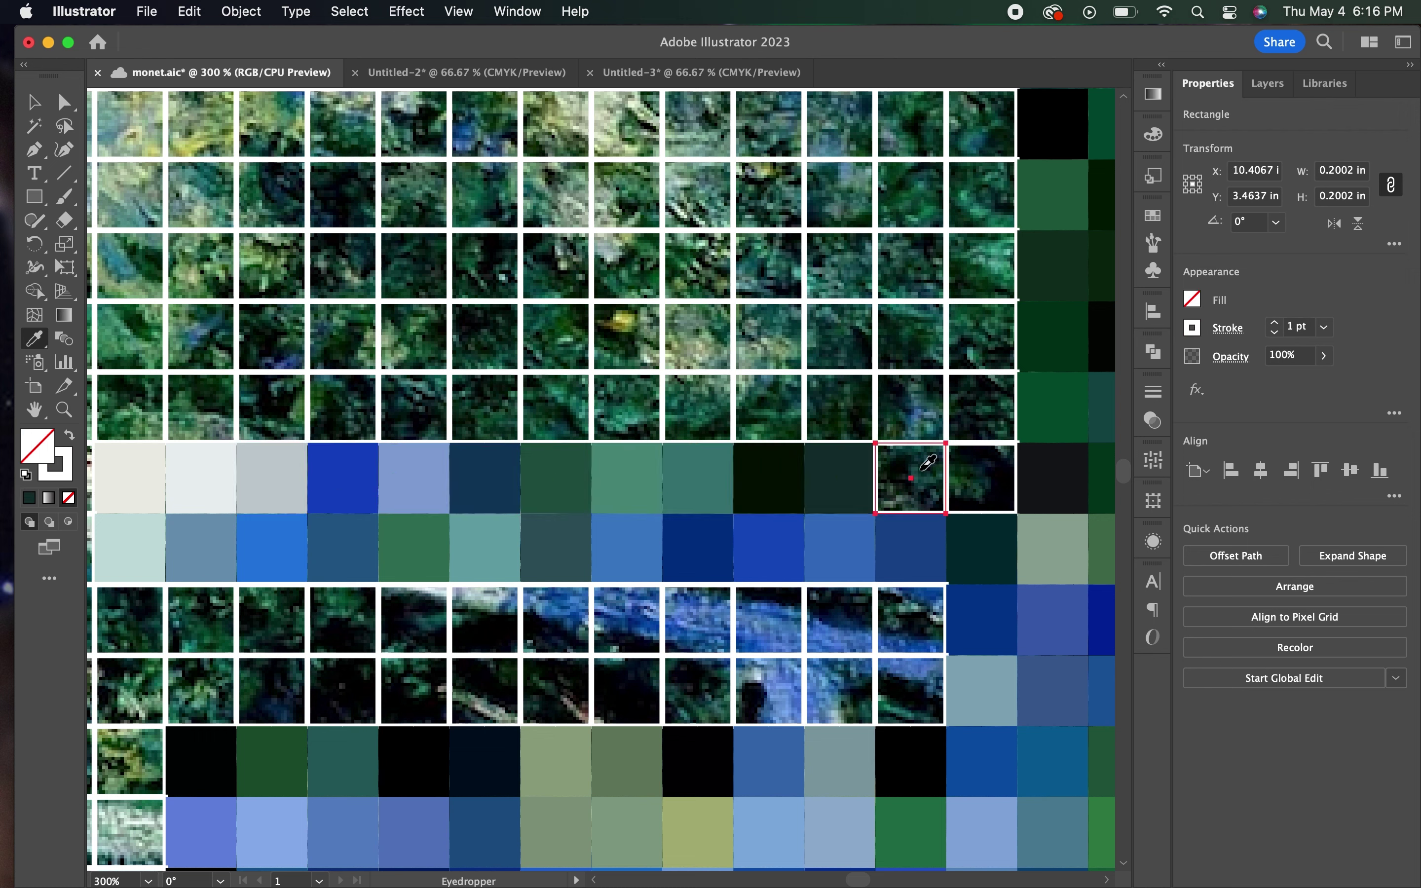
Flatten the row-5 tiles into squares of their sampled painting colours
{"action": "left_click", "coordinate": [980, 477], "text": "super"}
{"action": "left_click", "coordinate": [910, 407], "text": "super"}
{"action": "left_click", "coordinate": [769, 407], "text": "super"}
{"action": "left_click", "coordinate": [698, 407], "text": "super"}
{"action": "left_click", "coordinate": [627, 406], "text": "super"}
{"action": "left_click", "coordinate": [555, 407], "text": "super"}
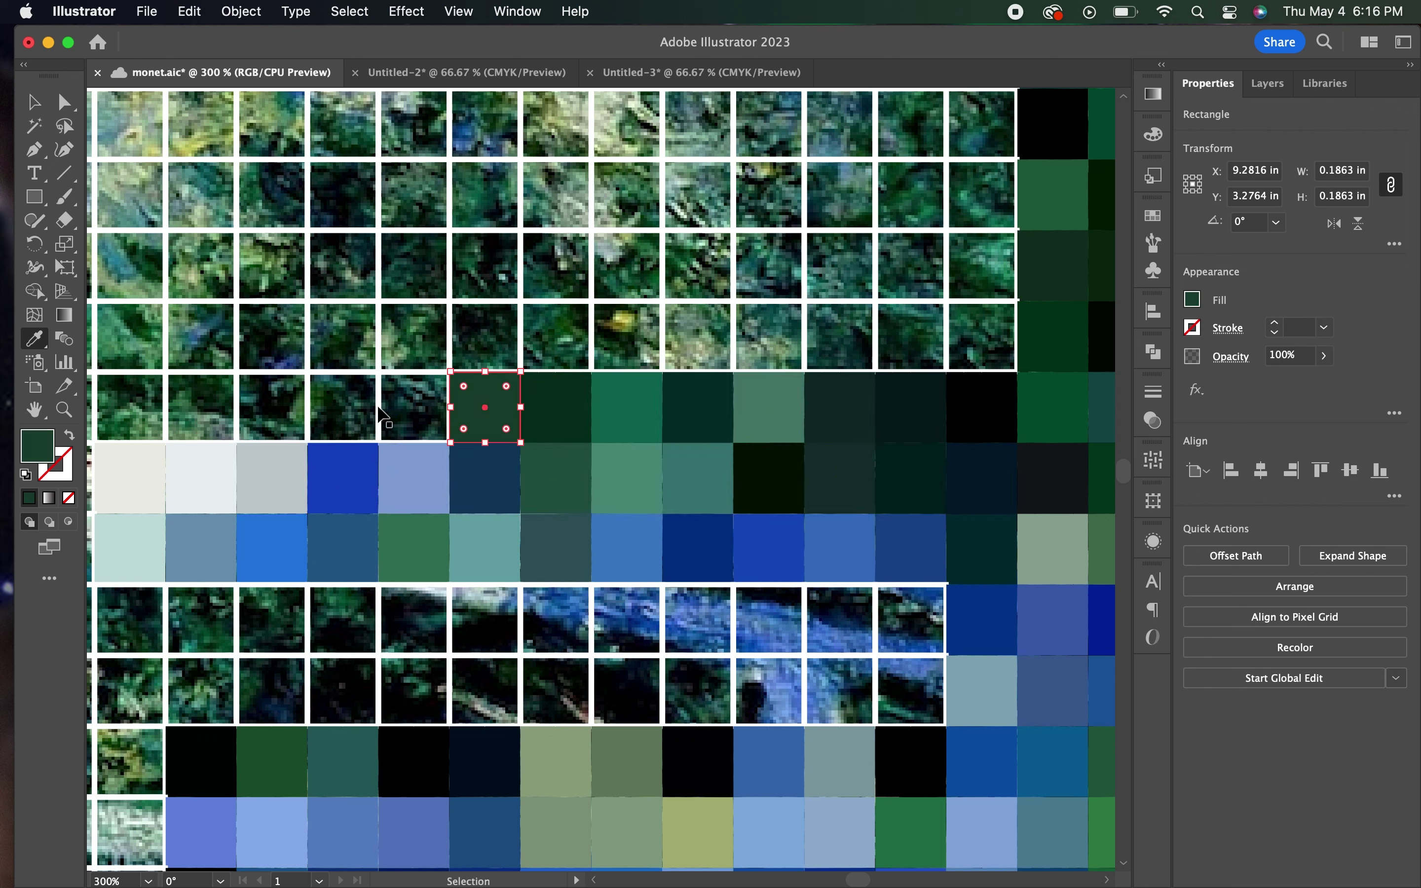
{"action": "left_click", "coordinate": [414, 407], "text": "super"}
{"action": "left_click", "coordinate": [342, 407], "text": "super"}
{"action": "left_click", "coordinate": [272, 406], "text": "super"}
{"action": "left_click", "coordinate": [201, 407], "text": "super"}
{"action": "left_click", "coordinate": [129, 407], "text": "super"}
Fill the row-8 tiles with sampled dark green, dark and blue colours
{"action": "left_click", "coordinate": [124, 619], "text": "super"}
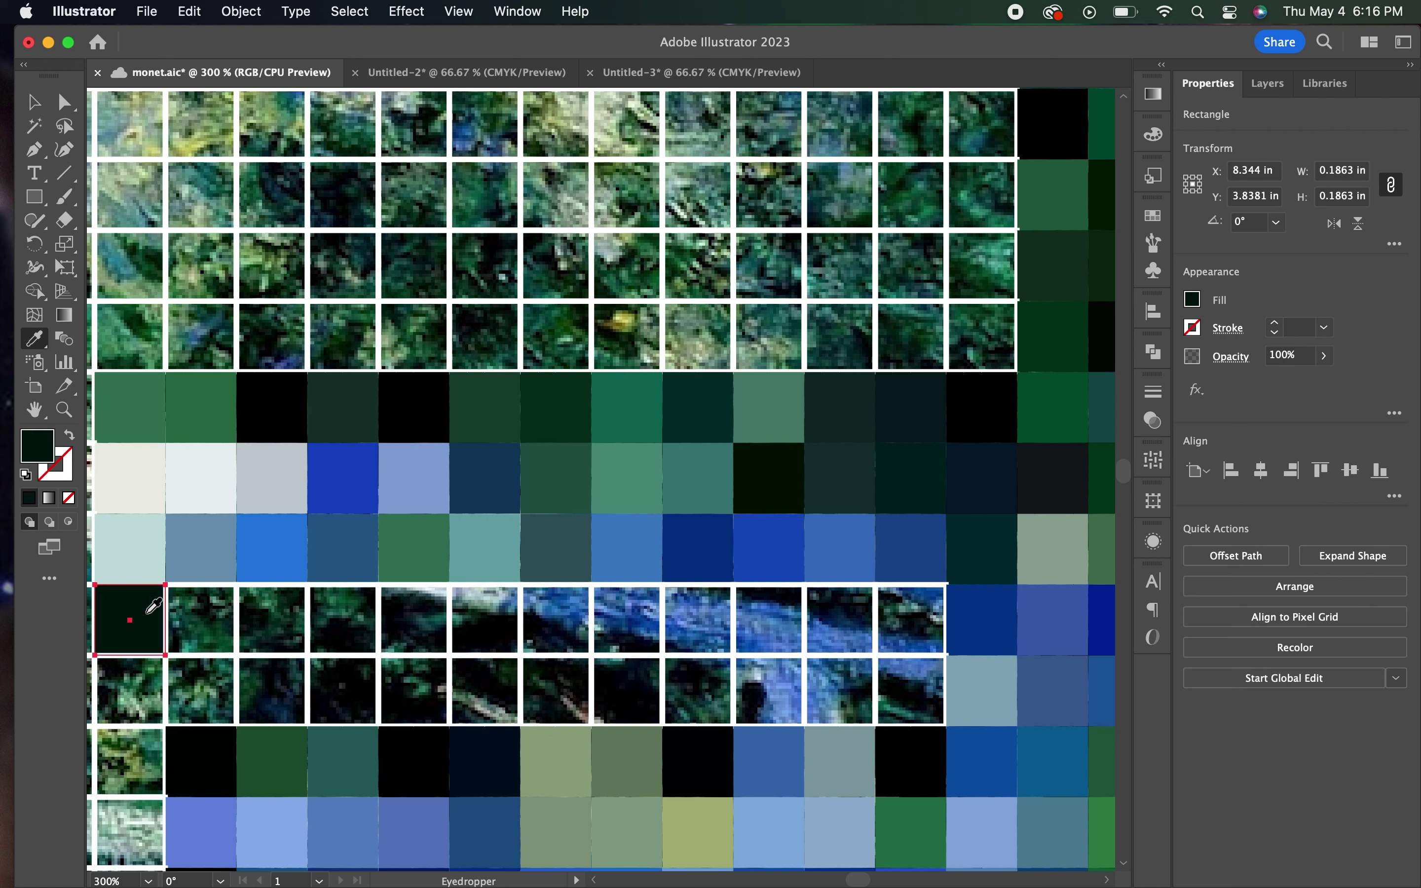
{"action": "left_click", "coordinate": [285, 619]}
{"action": "left_click", "coordinate": [347, 619], "text": "super"}
{"action": "left_click", "coordinate": [346, 620]}
{"action": "left_click", "coordinate": [414, 617], "text": "super"}
{"action": "left_click", "coordinate": [414, 616]}
{"action": "left_click", "coordinate": [555, 604]}
{"action": "left_click", "coordinate": [627, 605]}
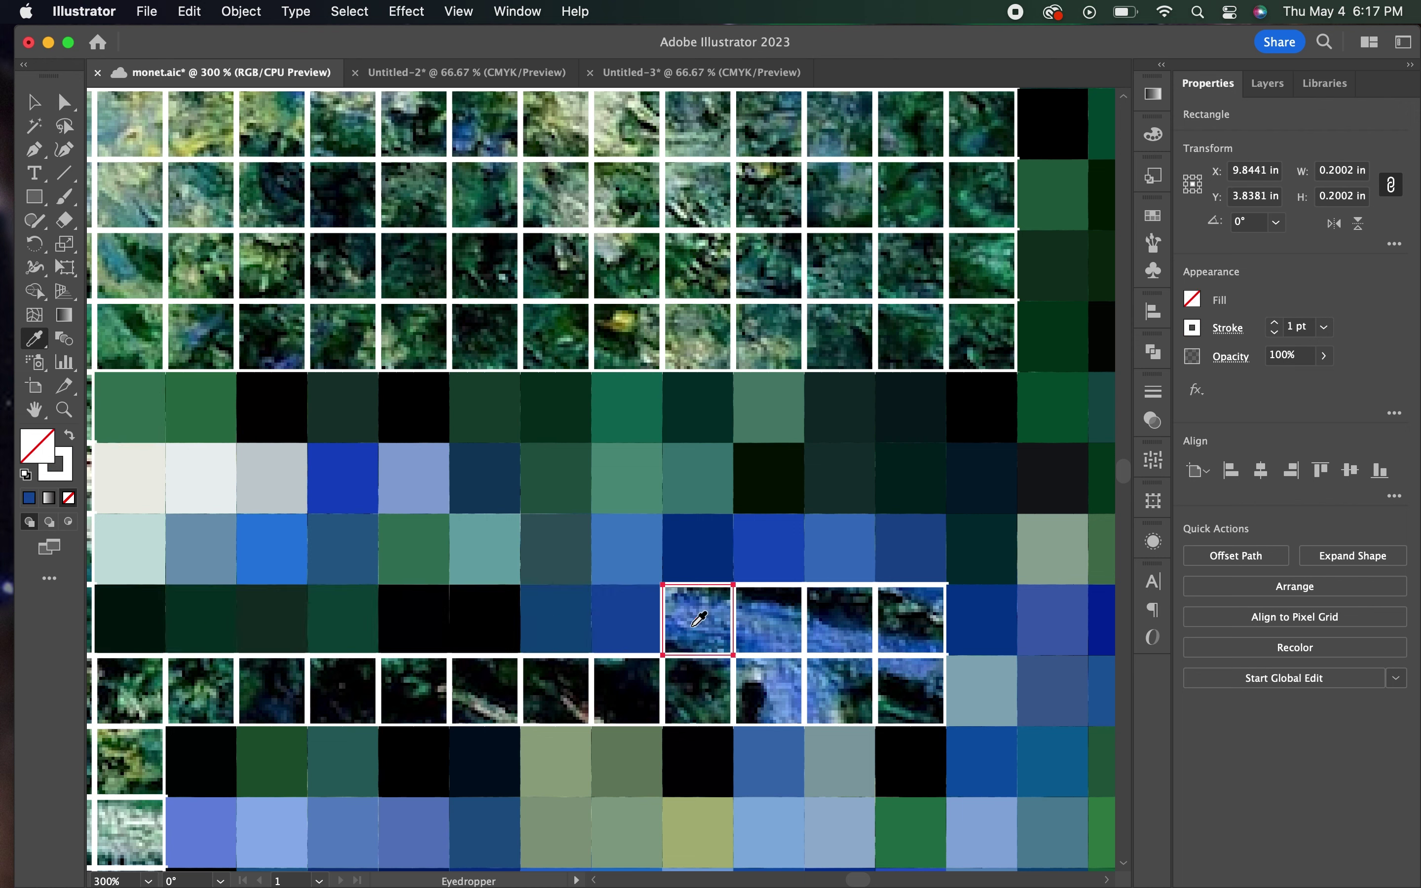
{"action": "left_click", "coordinate": [697, 605]}
{"action": "left_click", "coordinate": [769, 605]}
{"action": "left_click", "coordinate": [840, 605]}
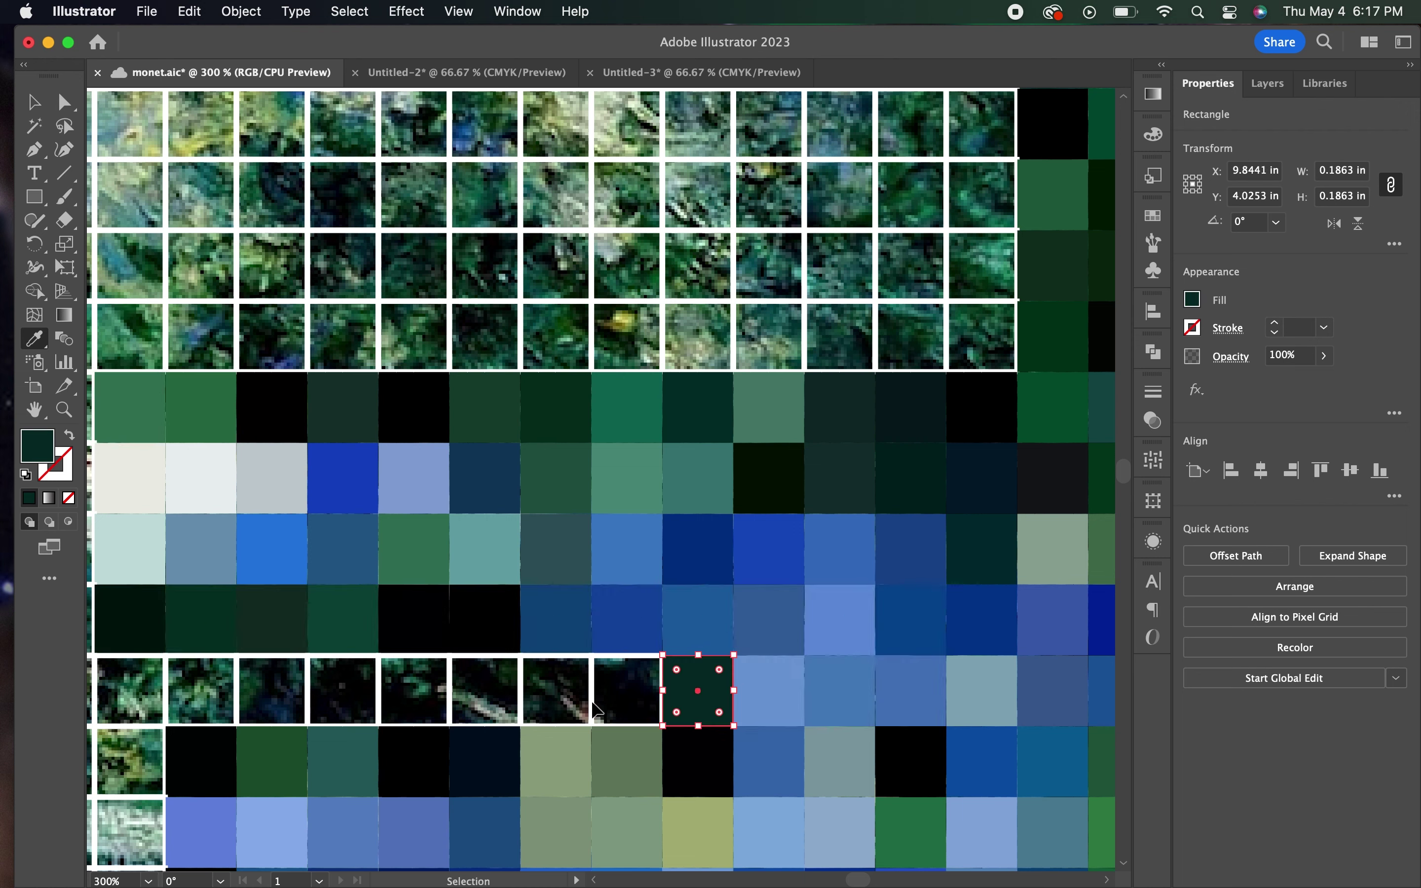
Flatten the row-9 tiles and leftmost lower tiles to sampled colours
{"action": "left_click", "coordinate": [594, 708], "text": "super"}
{"action": "left_click", "coordinate": [594, 708]}
{"action": "left_click", "coordinate": [556, 693], "text": "super"}
{"action": "left_click", "coordinate": [556, 693]}
{"action": "left_click", "coordinate": [194, 693], "text": "super"}
{"action": "left_click", "coordinate": [194, 693]}
{"action": "left_click", "coordinate": [129, 694], "text": "super"}
{"action": "left_click", "coordinate": [130, 693]}
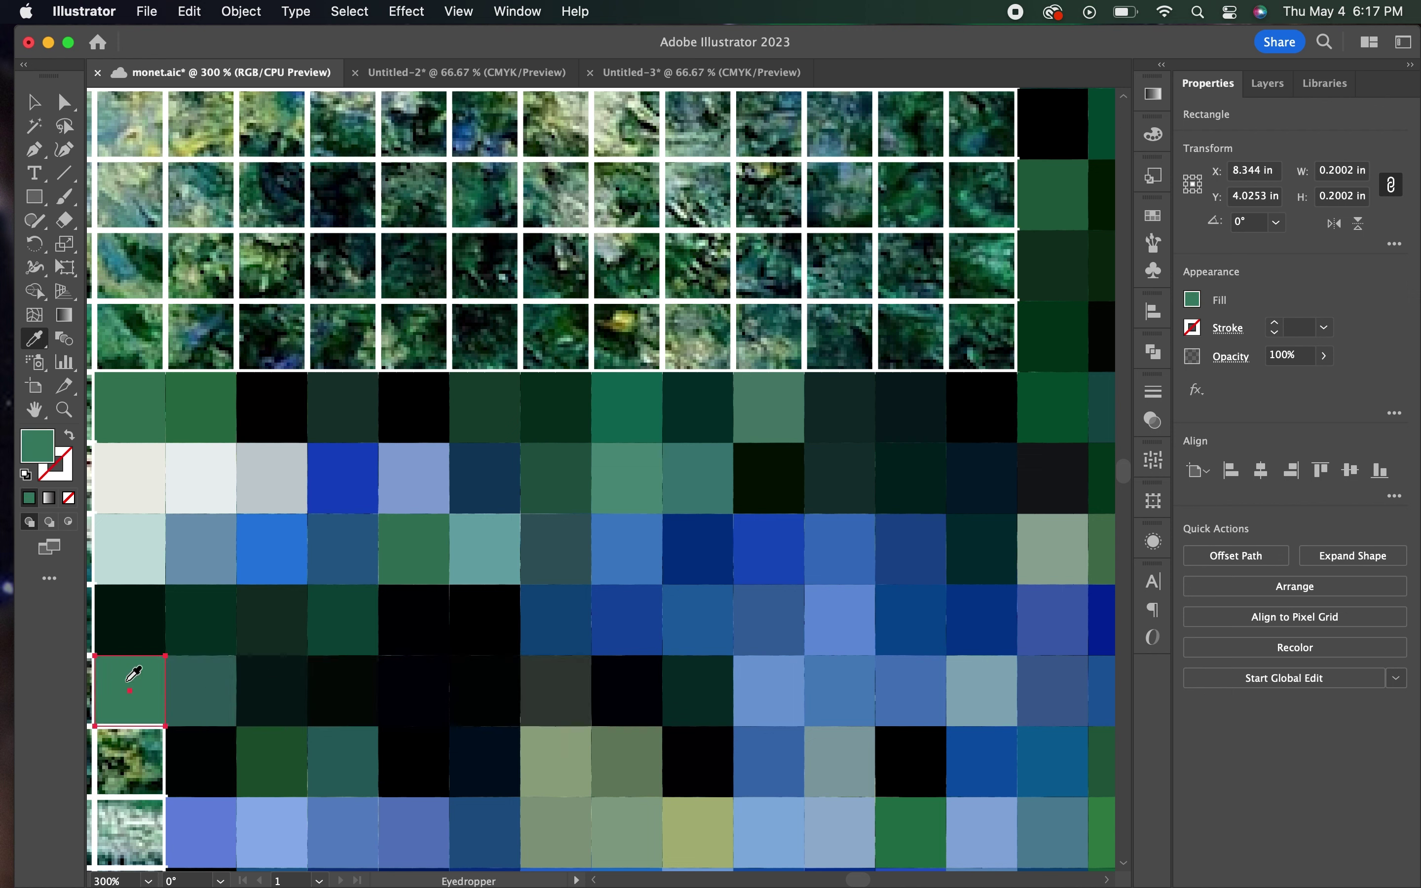
{"action": "left_click", "coordinate": [126, 764]}
{"action": "left_click", "coordinate": [96, 825], "text": "super"}
Flatten the row-4 tiles into squares of their sampled painting colours
{"action": "left_click", "coordinate": [200, 329]}
{"action": "left_click", "coordinate": [272, 329]}
{"action": "left_click", "coordinate": [414, 329]}
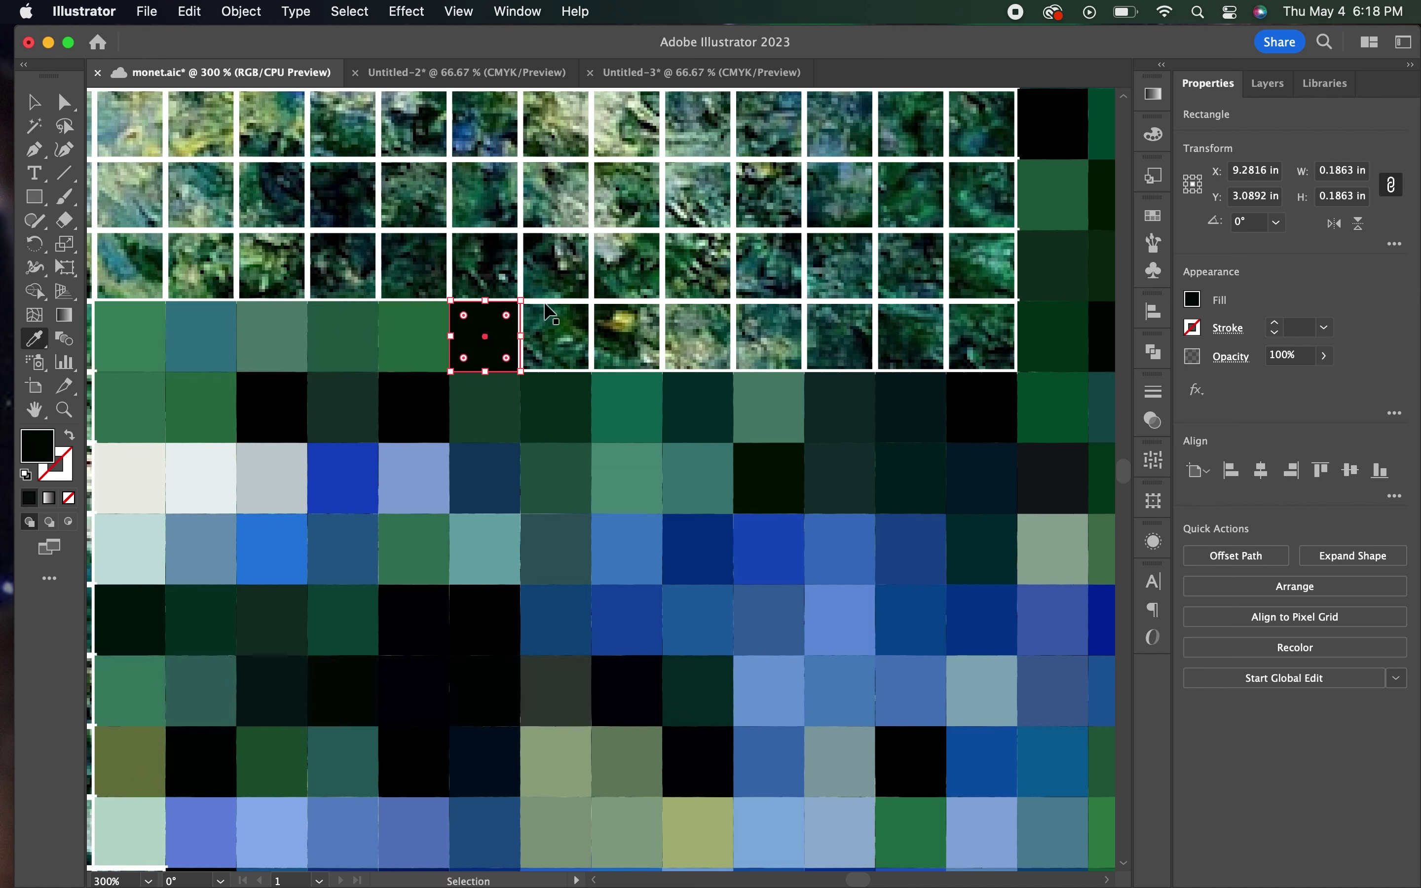
{"action": "left_click", "coordinate": [555, 329]}
{"action": "left_click", "coordinate": [769, 329]}
{"action": "left_click", "coordinate": [902, 309], "text": "super"}
Fill the row-3 tiles with colours sampled from the painting beneath
{"action": "left_click", "coordinate": [981, 335]}
{"action": "left_click", "coordinate": [981, 265]}
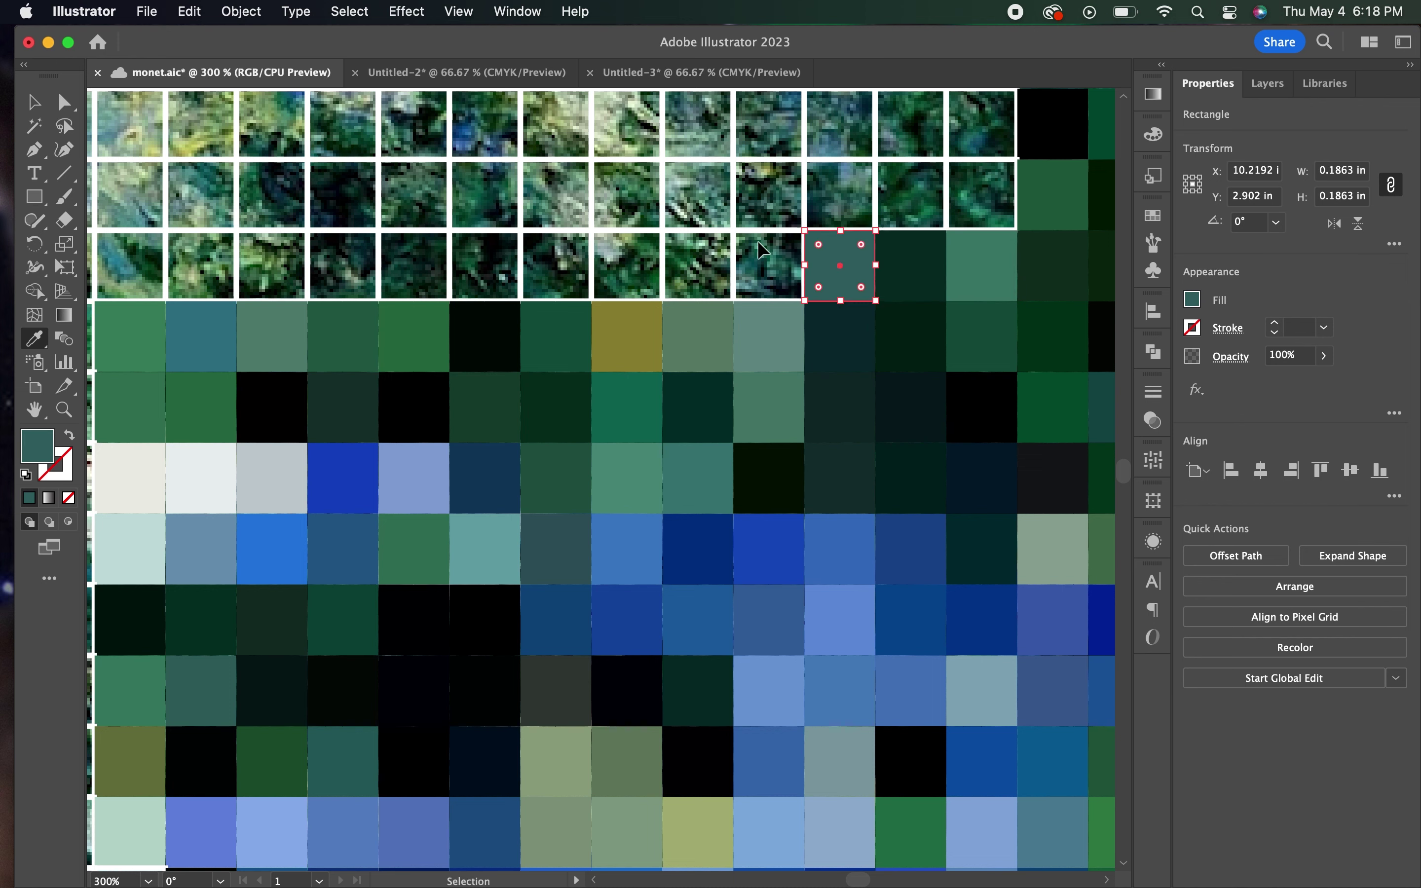
{"action": "left_click", "coordinate": [839, 264]}
{"action": "left_click", "coordinate": [697, 265]}
{"action": "left_click", "coordinate": [538, 246], "text": "super"}
{"action": "left_click", "coordinate": [485, 265]}
{"action": "left_click", "coordinate": [343, 264]}
{"action": "left_click", "coordinate": [200, 265]}
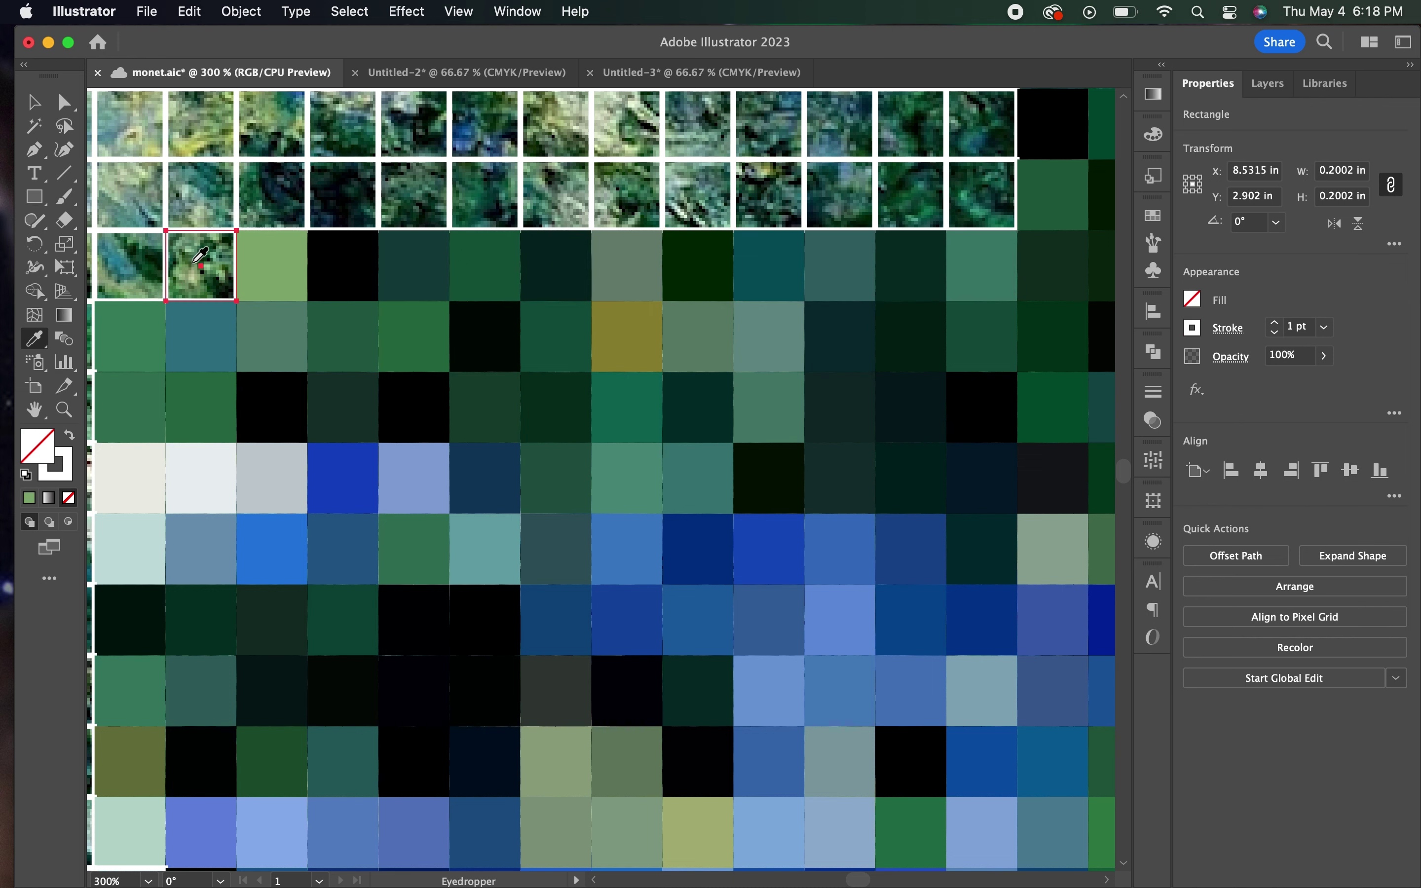
{"action": "left_click", "coordinate": [130, 194]}
Fill the row-2 tiles with sampled painting colours, then zoom out
{"action": "left_click", "coordinate": [207, 174]}
{"action": "left_click", "coordinate": [271, 124]}
{"action": "left_click", "coordinate": [343, 194]}
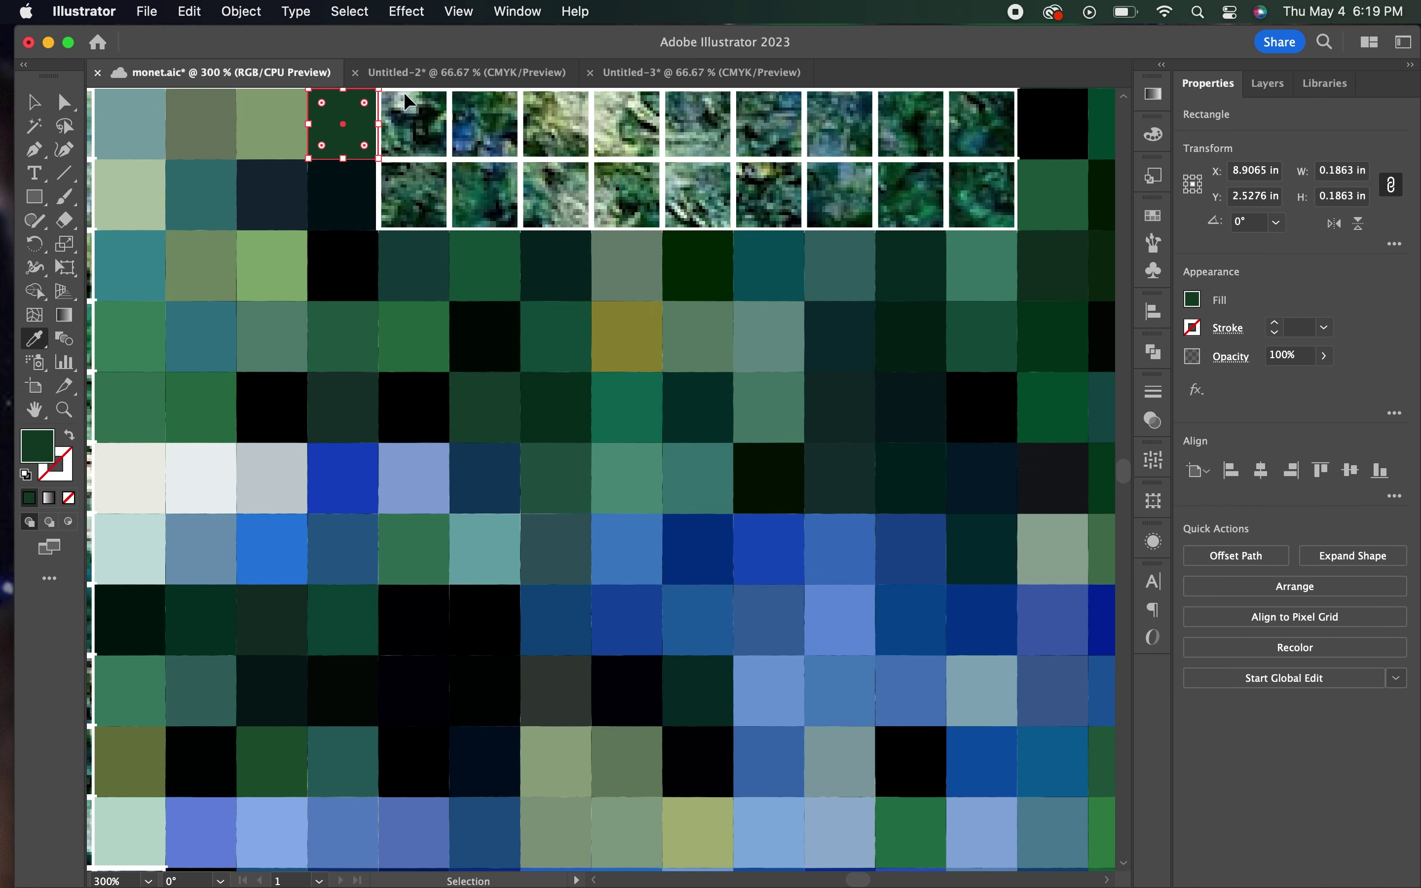
{"action": "left_click", "coordinate": [413, 194]}
{"action": "left_click", "coordinate": [485, 194]}
{"action": "left_click", "coordinate": [485, 124]}
{"action": "left_click", "coordinate": [555, 124], "text": "super"}
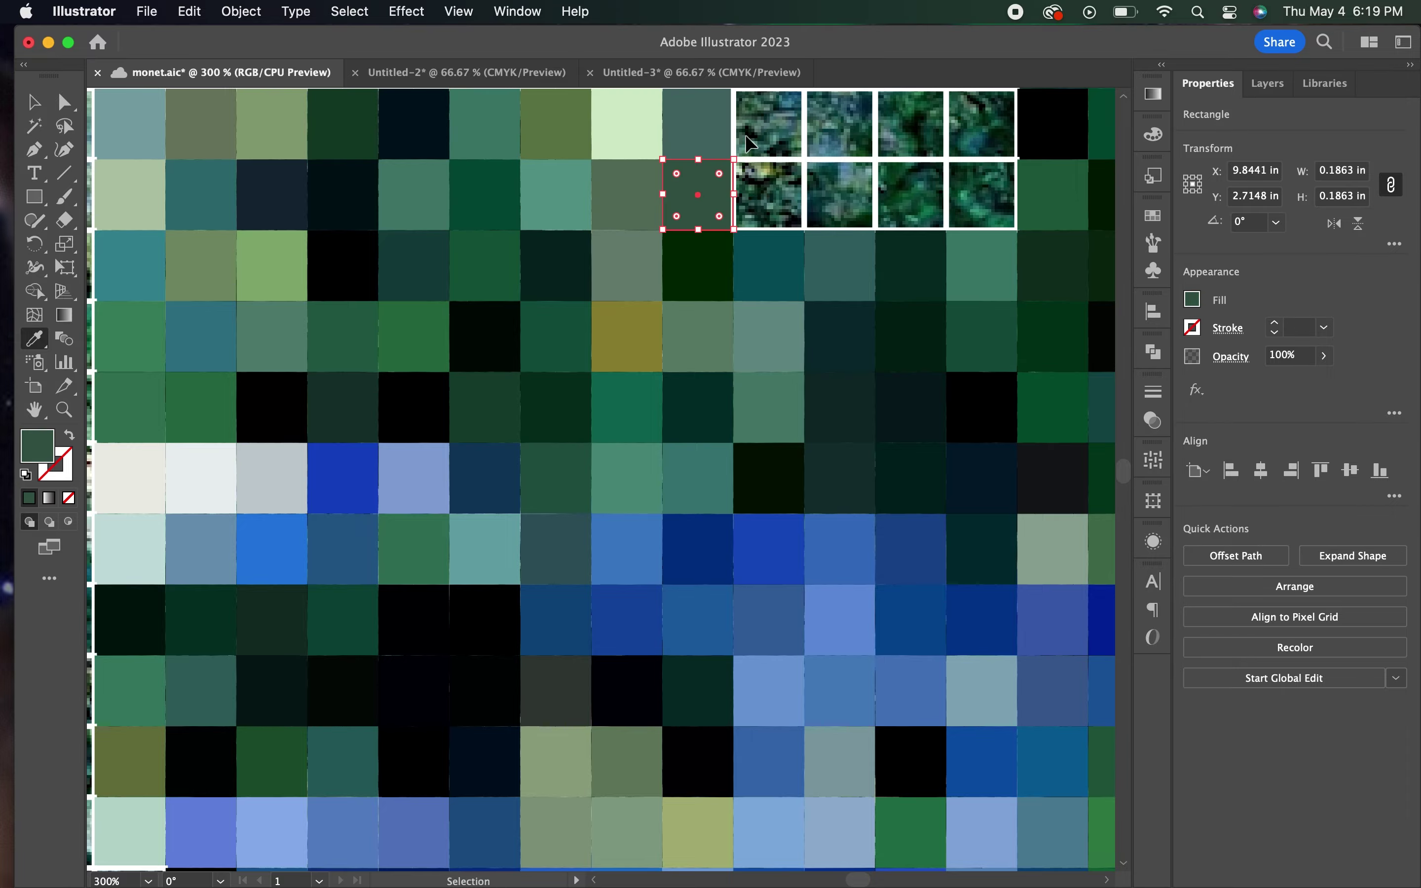
{"action": "left_click", "coordinate": [769, 123]}
{"action": "left_click", "coordinate": [840, 194]}
{"action": "left_click", "coordinate": [911, 194]}
{"action": "left_click", "coordinate": [981, 123]}
{"action": "left_click", "coordinate": [982, 194]}
{"action": "key", "text": "super+minus"}
{"action": "key", "text": "super+minus"}
{"action": "key", "text": "super+minus"}
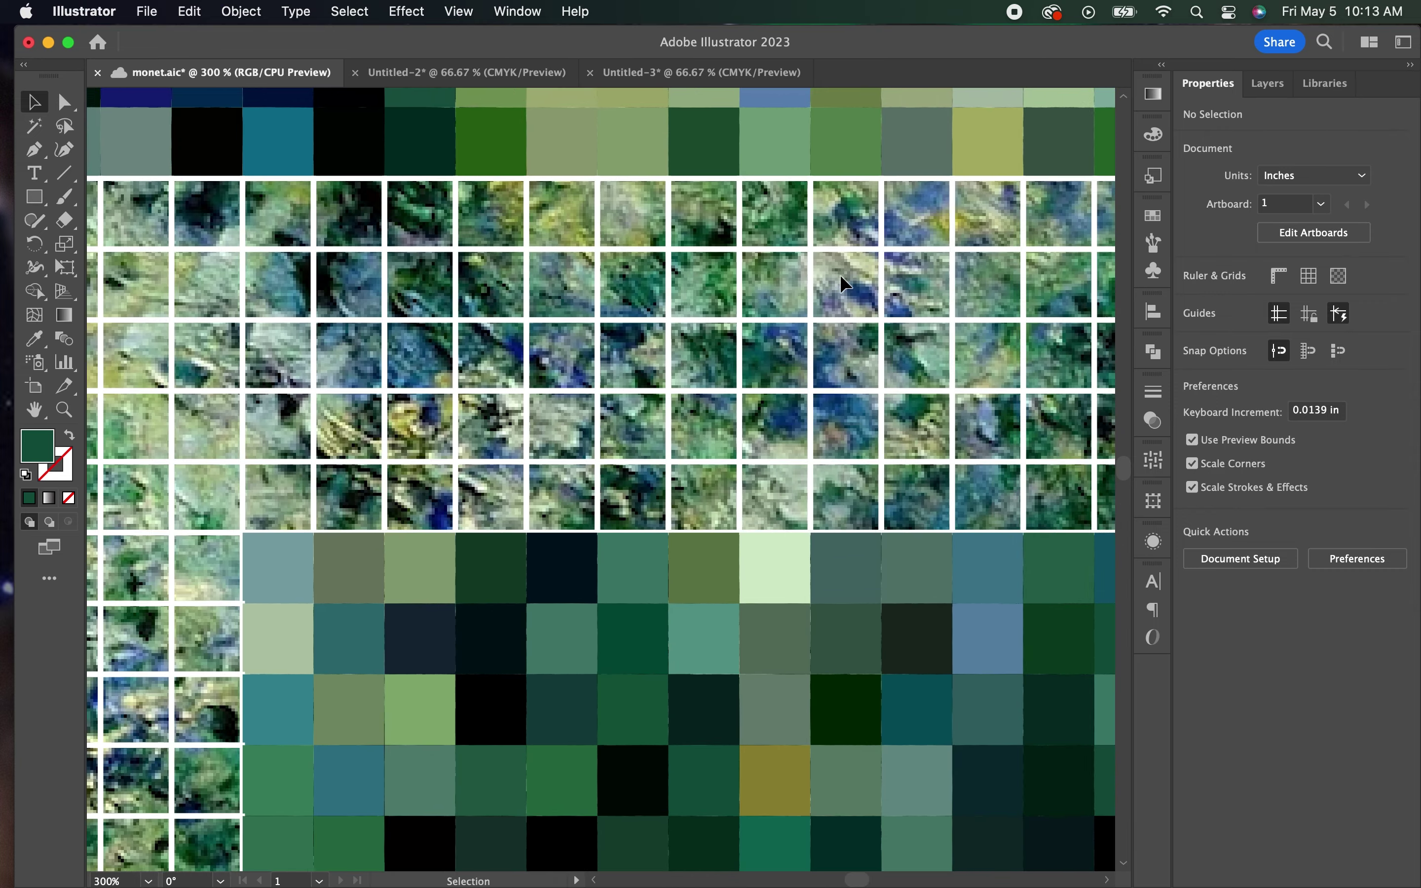
With the Eyedropper, fill the row-1 tiles with colours sampled from the painting
{"action": "scroll", "coordinate": [840, 276], "scroll_direction": "up", "scroll_amount": 1}
{"action": "left_click", "coordinate": [277, 231]}
{"action": "key", "text": "i"}
{"action": "left_click", "coordinate": [381, 229]}
{"action": "left_click", "coordinate": [438, 206]}
{"action": "left_click", "coordinate": [580, 205]}
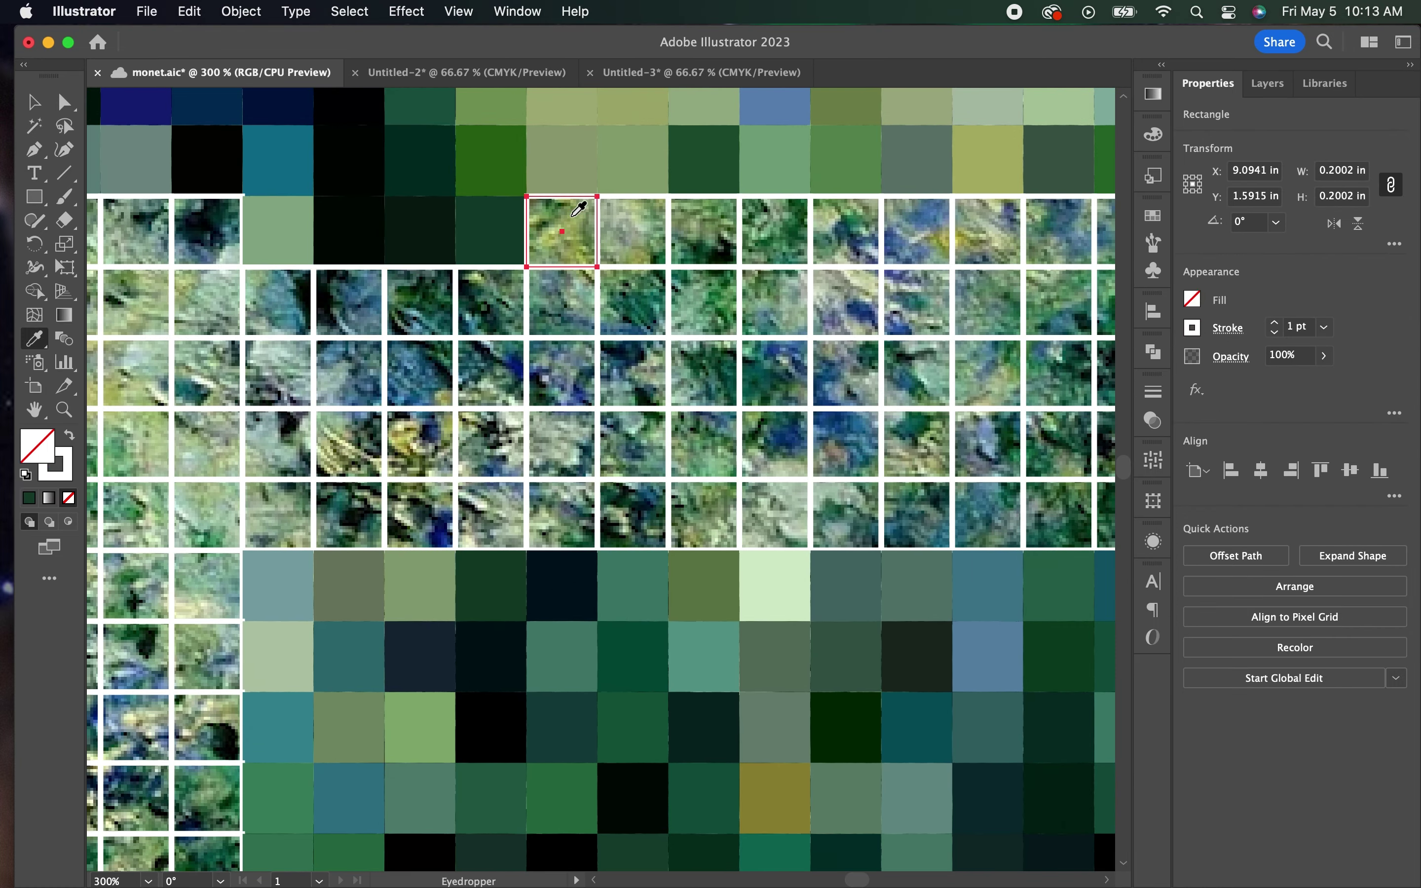
{"action": "left_click", "coordinate": [650, 206]}
{"action": "left_click", "coordinate": [793, 206]}
{"action": "left_click", "coordinate": [864, 206]}
{"action": "left_click", "coordinate": [961, 206]}
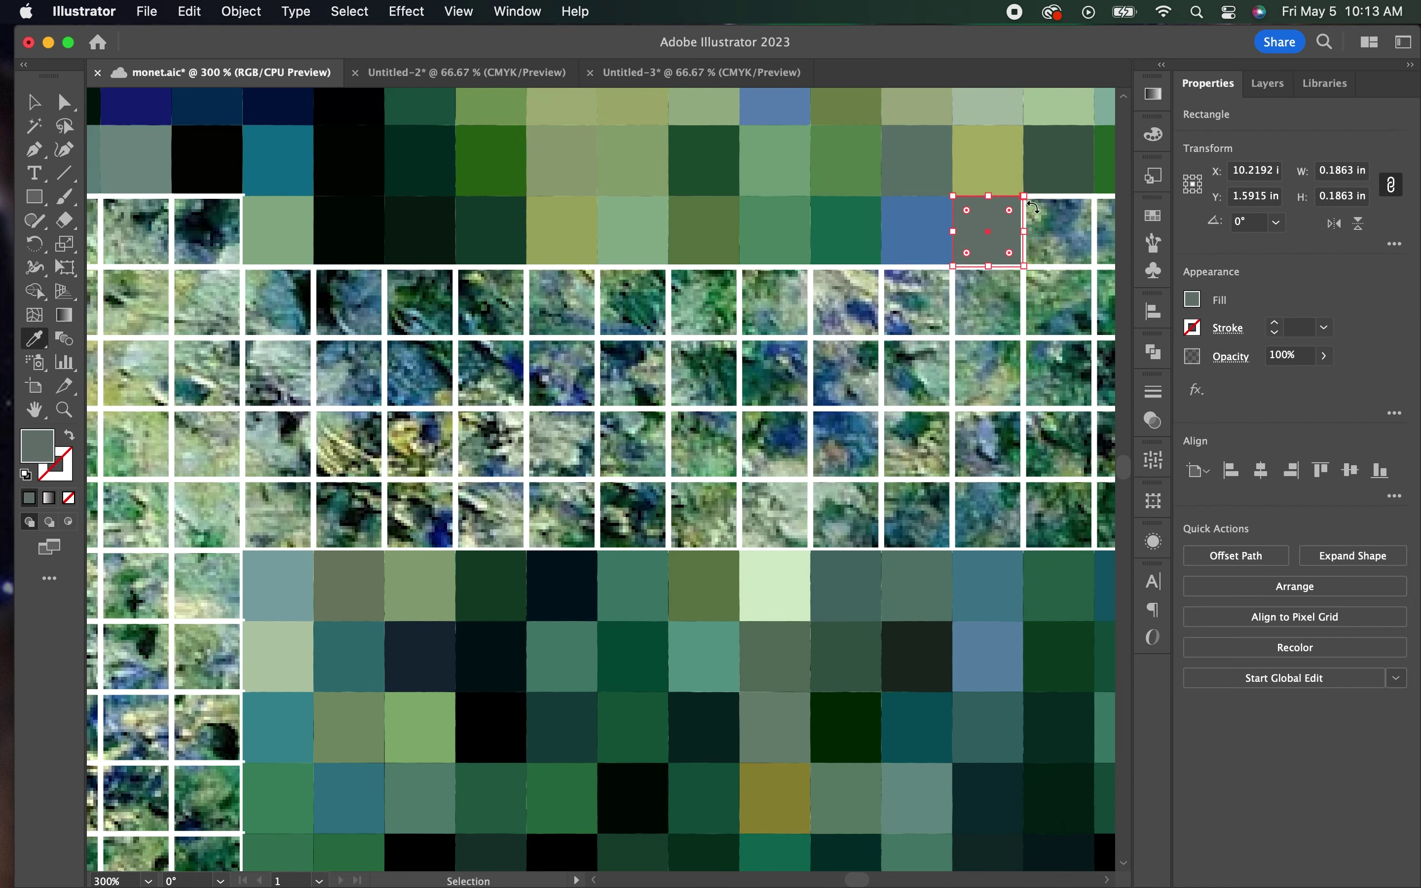
Fill the row-2 tiles with their sampled painting colours
{"action": "left_click", "coordinate": [286, 271]}
{"action": "left_click", "coordinate": [352, 274]}
{"action": "left_click", "coordinate": [637, 287]}
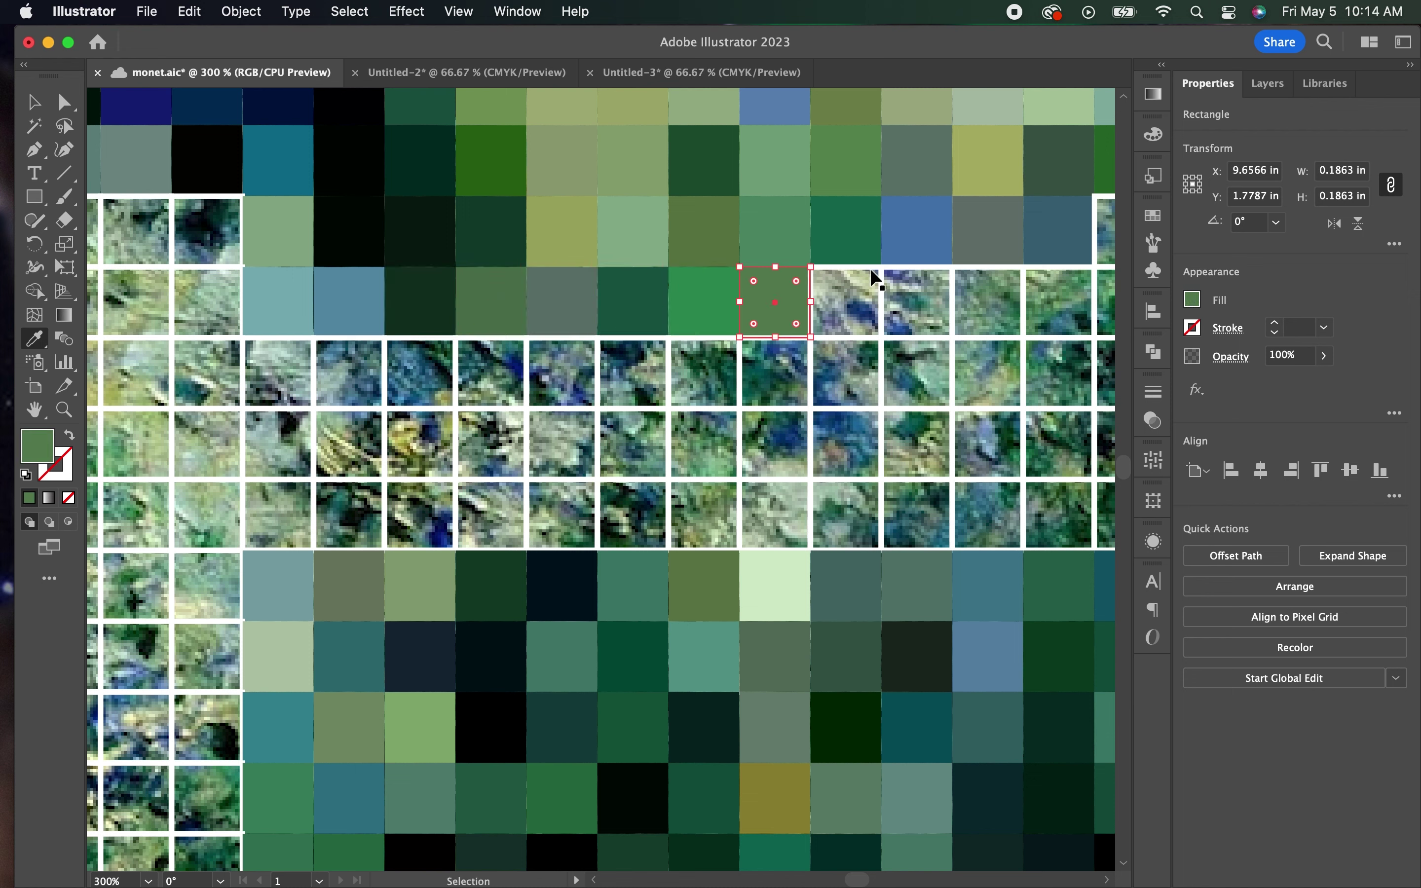
{"action": "left_click", "coordinate": [774, 302]}
{"action": "left_click", "coordinate": [916, 301]}
{"action": "left_click", "coordinate": [987, 301]}
Fill the row-3 tiles with their sampled painting colours
{"action": "left_click", "coordinate": [1059, 301]}
{"action": "left_click", "coordinate": [277, 372]}
{"action": "left_click", "coordinate": [420, 352]}
{"action": "left_click", "coordinate": [490, 352]}
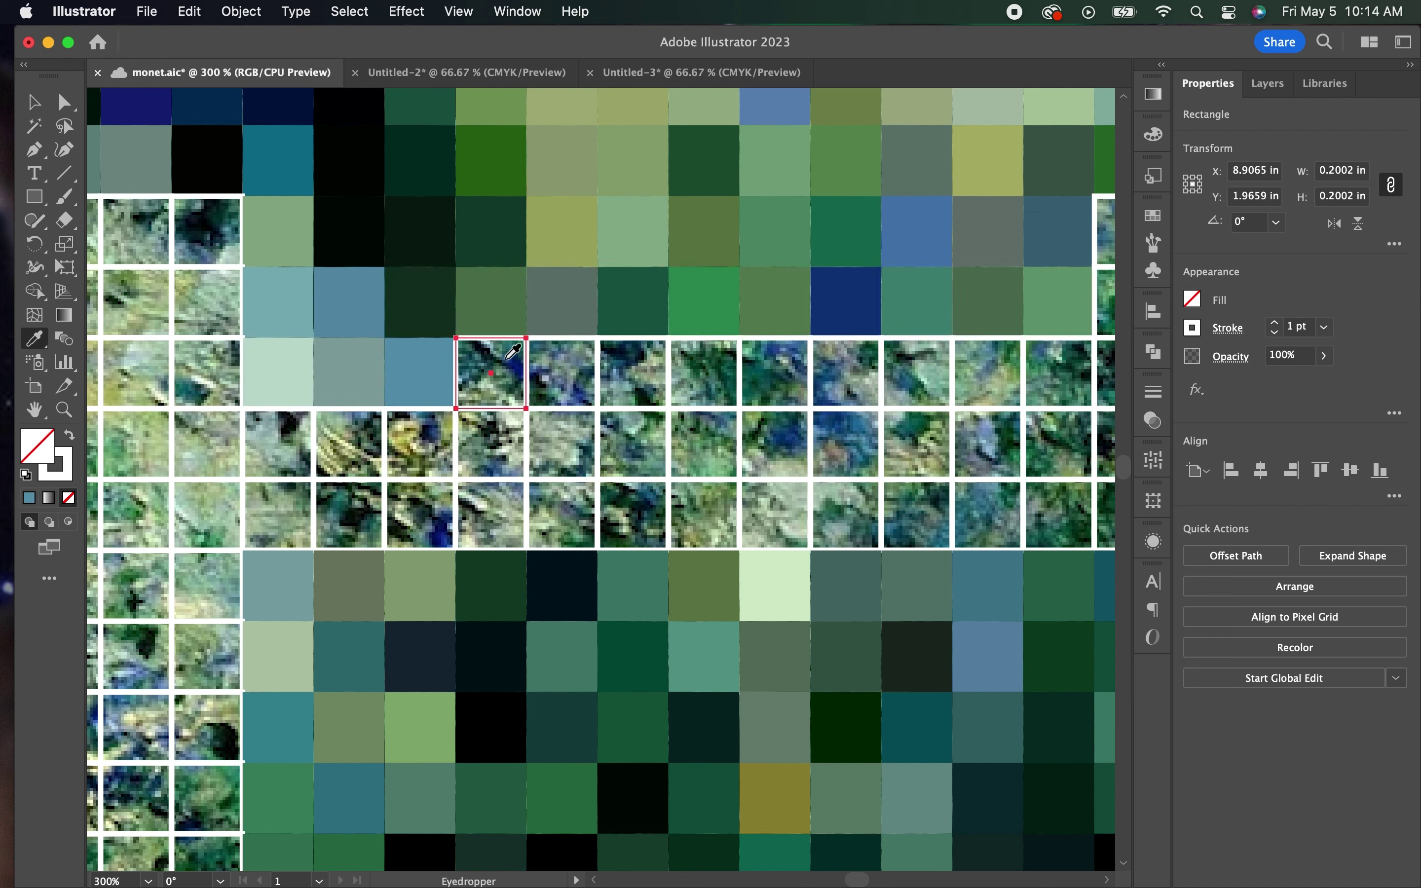
{"action": "left_click", "coordinate": [561, 352]}
{"action": "left_click", "coordinate": [633, 352]}
{"action": "left_click", "coordinate": [775, 352]}
{"action": "left_click", "coordinate": [845, 353]}
{"action": "left_click", "coordinate": [1066, 351]}
Fill the row-4 tiles with their sampled painting colours
{"action": "left_click", "coordinate": [281, 422]}
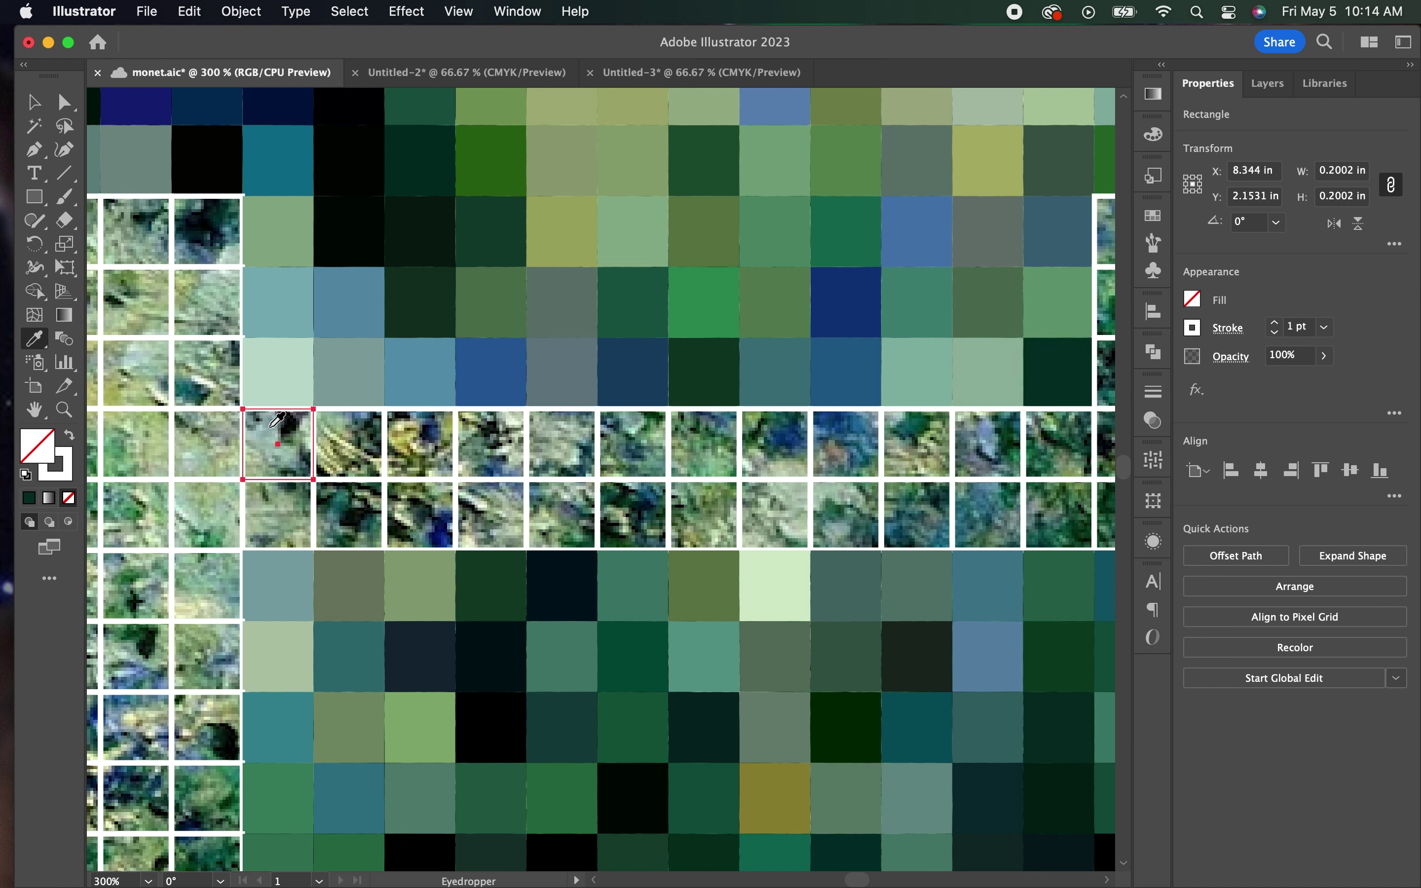
{"action": "left_click", "coordinate": [420, 435]}
{"action": "left_click", "coordinate": [490, 435]}
{"action": "left_click", "coordinate": [561, 434]}
{"action": "left_click", "coordinate": [632, 434]}
{"action": "left_click", "coordinate": [775, 441]}
{"action": "left_click", "coordinate": [846, 440]}
{"action": "left_click", "coordinate": [916, 440]}
{"action": "left_click", "coordinate": [986, 441]}
{"action": "left_click", "coordinate": [1064, 424]}
Fill the row-5 tiles with their sampled painting colours
{"action": "left_click", "coordinate": [958, 520]}
{"action": "left_click", "coordinate": [916, 511]}
{"action": "left_click", "coordinate": [846, 502]}
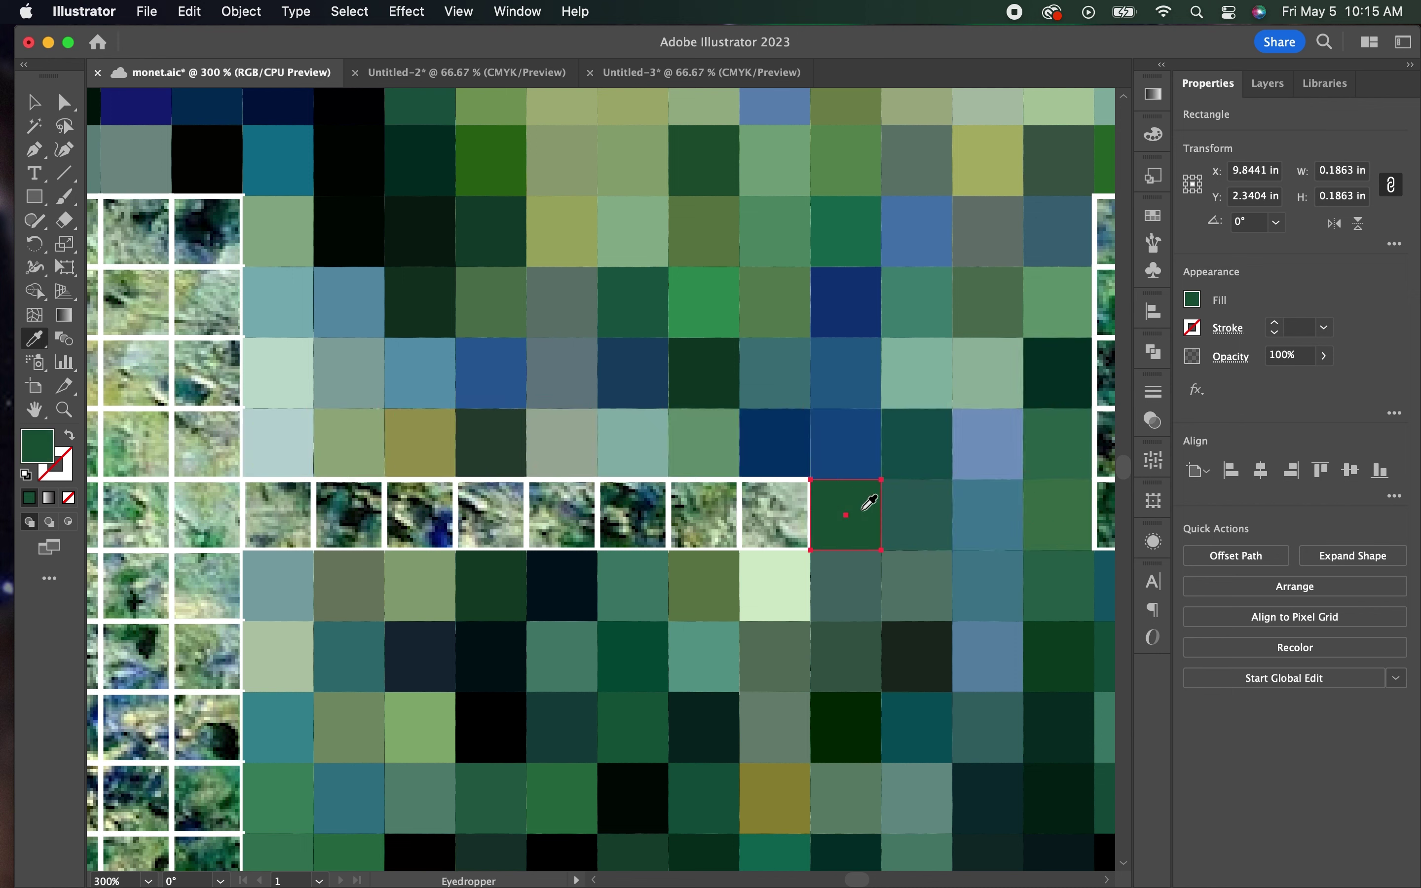
{"action": "left_click", "coordinate": [531, 512]}
{"action": "left_click", "coordinate": [491, 515]}
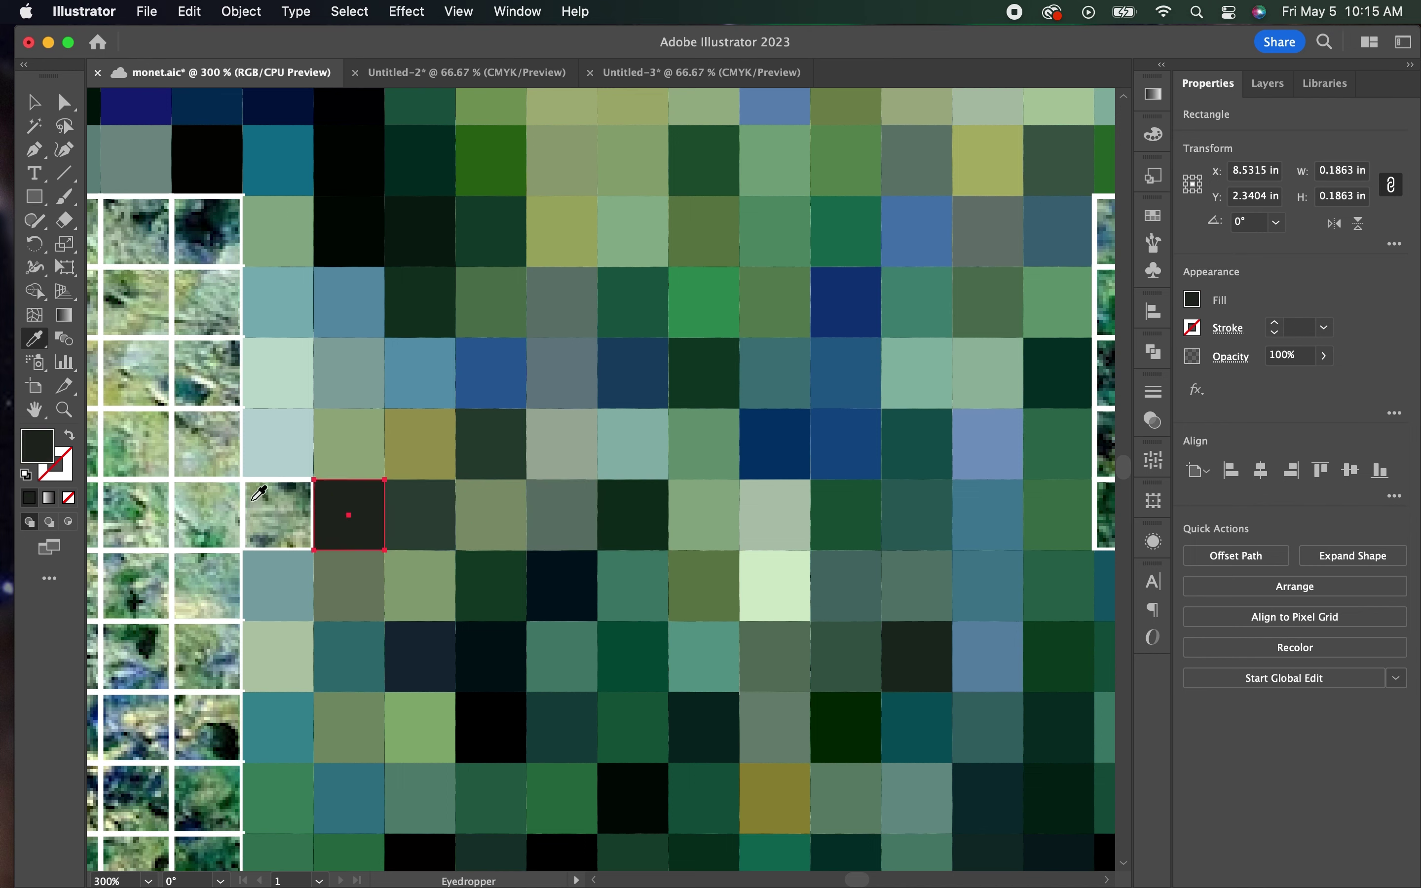
Fill the right-column tiles, then start sampling the top row of a fresh block
{"action": "scroll", "coordinate": [259, 494], "scroll_direction": "right", "scroll_amount": 5}
{"action": "left_click", "coordinate": [868, 235]}
{"action": "left_click", "coordinate": [869, 305]}
{"action": "left_click", "coordinate": [869, 376]}
{"action": "left_click", "coordinate": [869, 447]}
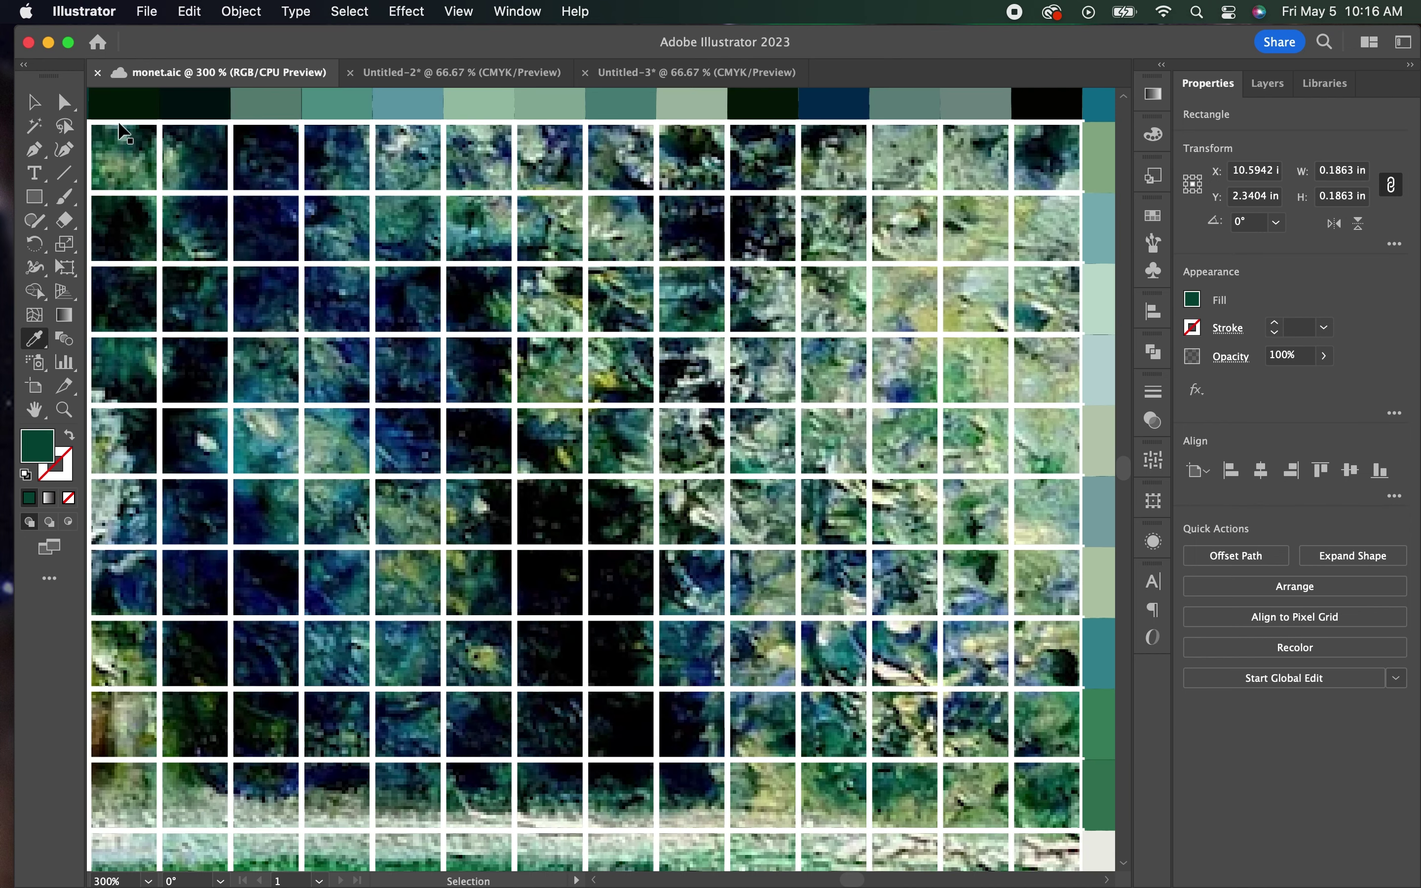
{"action": "left_click", "coordinate": [121, 135]}
{"action": "left_click", "coordinate": [193, 141]}
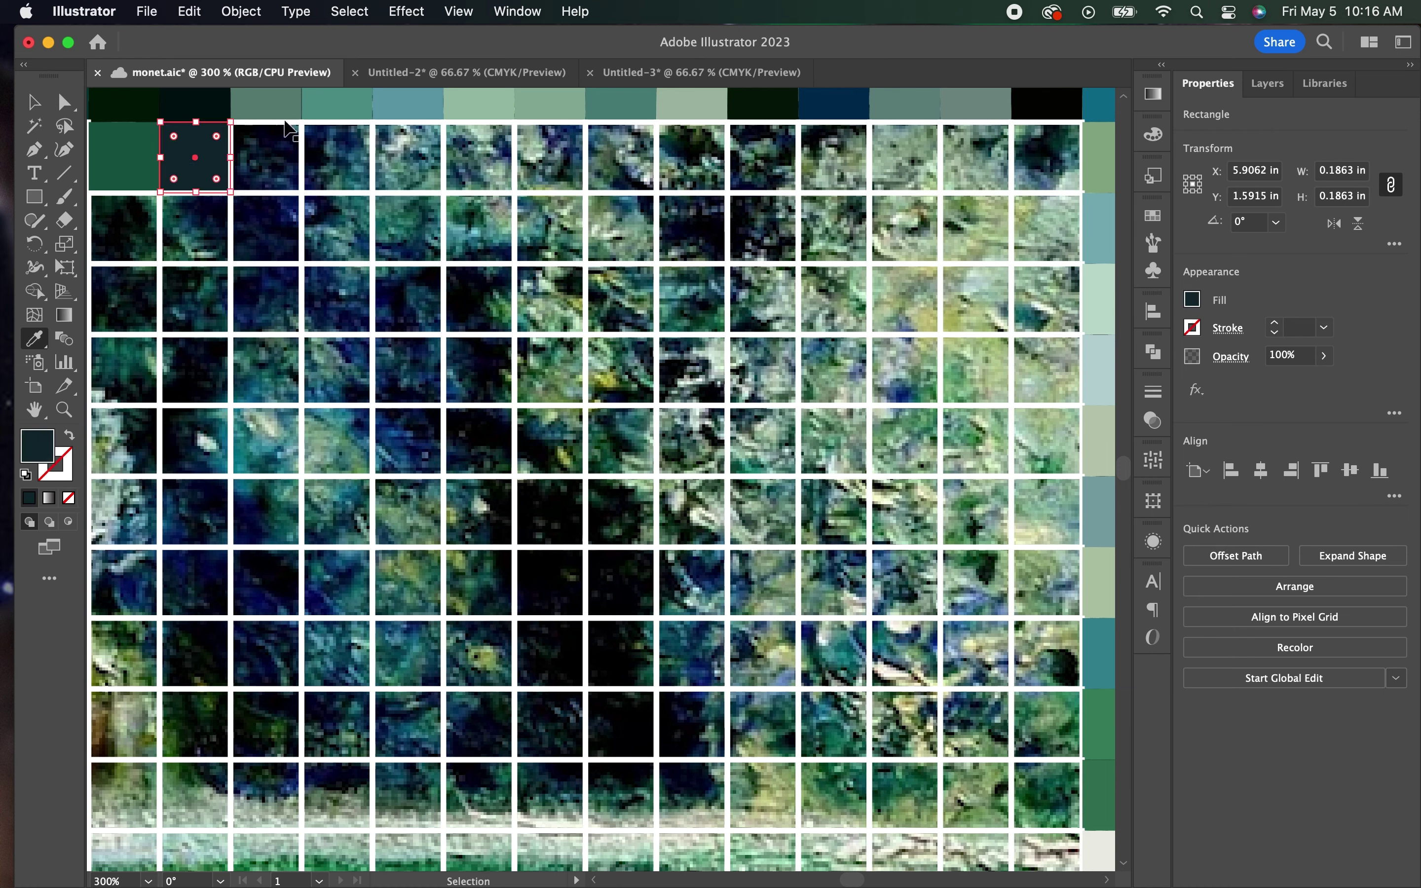
Give the top row of tiles flat colours sampled from the painting beneath
{"action": "left_click", "coordinate": [265, 141]}
{"action": "left_click", "coordinate": [337, 141]}
{"action": "left_click", "coordinate": [421, 132]}
{"action": "left_click", "coordinate": [693, 142]}
{"action": "left_click", "coordinate": [763, 141]}
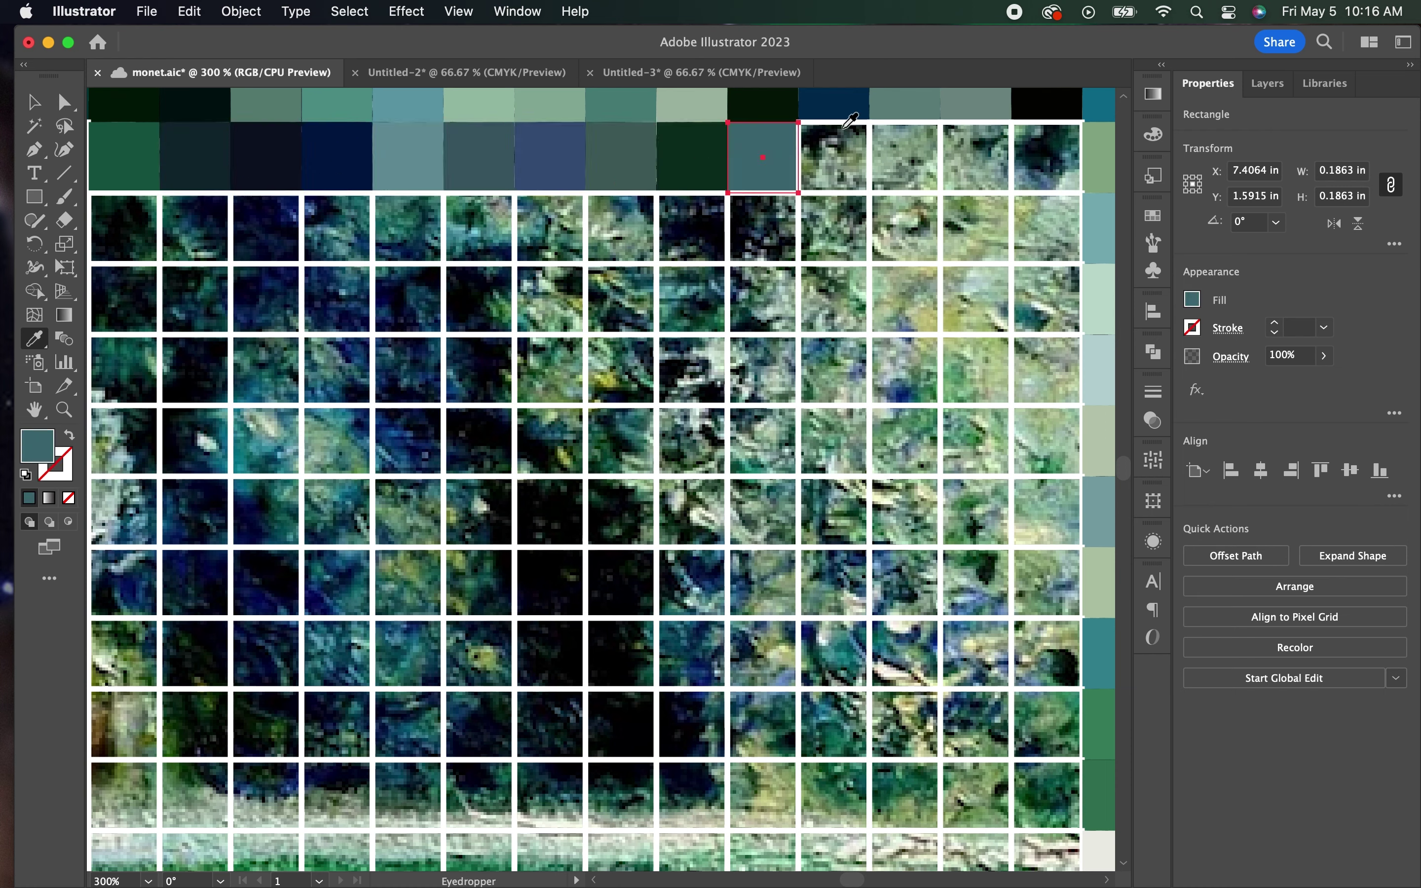
{"action": "left_click", "coordinate": [834, 141]}
{"action": "left_click", "coordinate": [1051, 129]}
Fill the second row's tiles with flat sampled colours, including a dark one
{"action": "left_click", "coordinate": [125, 223]}
{"action": "left_click", "coordinate": [195, 223]}
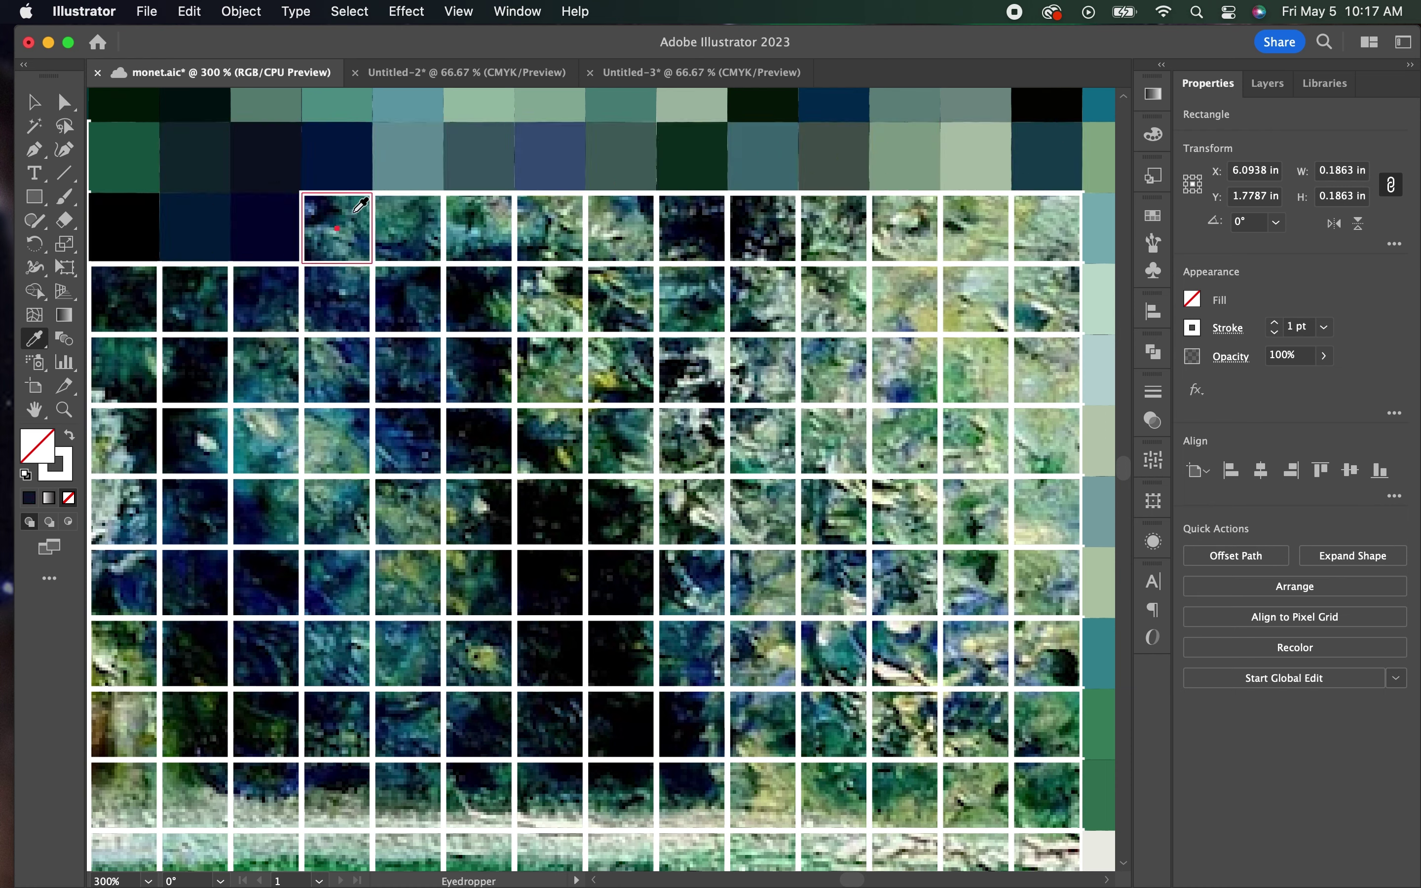
{"action": "left_click", "coordinate": [338, 223]}
{"action": "left_click", "coordinate": [550, 223]}
{"action": "left_click", "coordinate": [598, 211]}
{"action": "left_click", "coordinate": [693, 223]}
{"action": "left_click", "coordinate": [763, 220]}
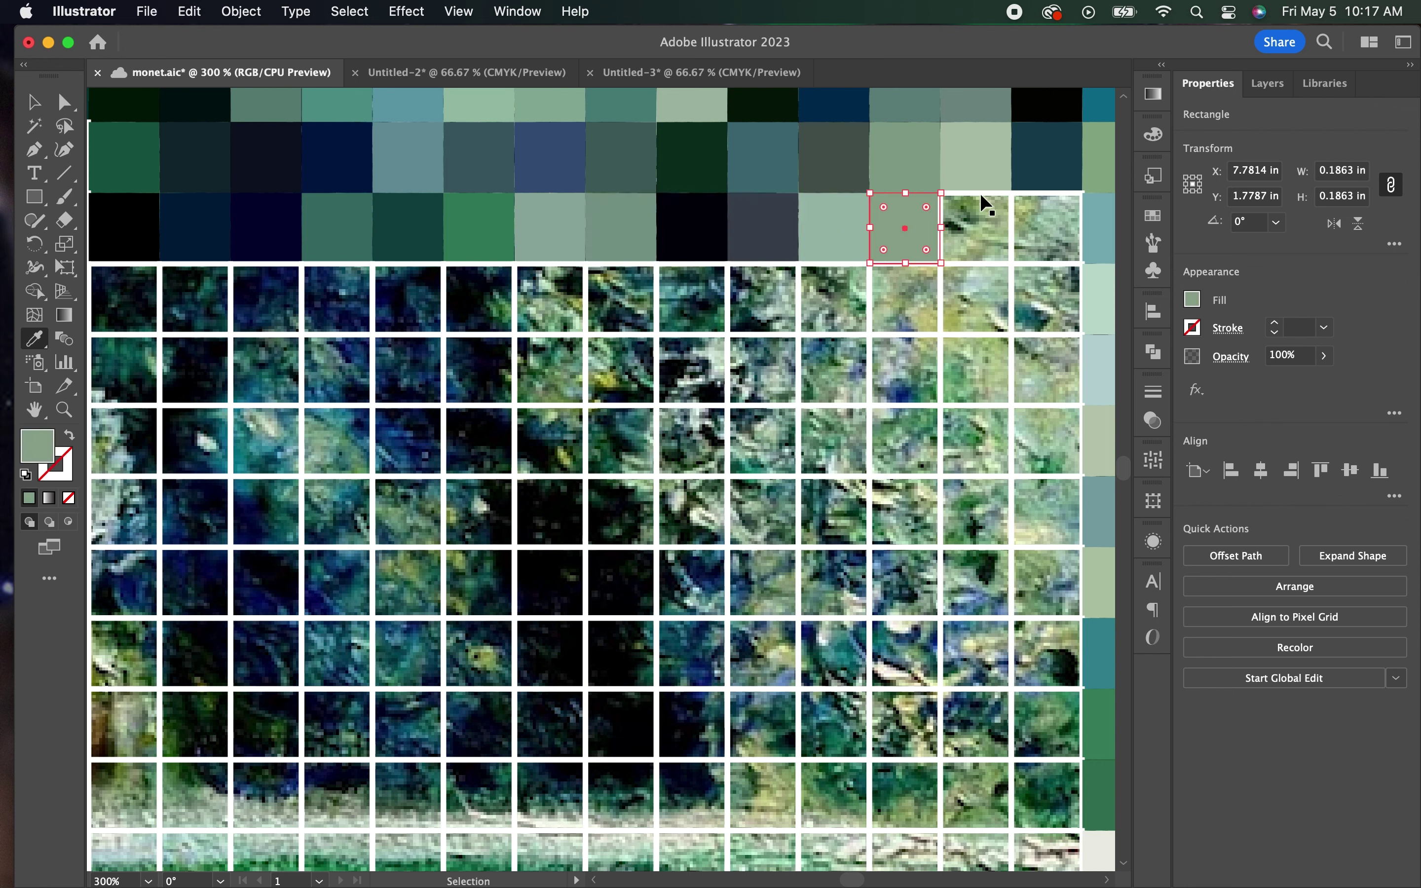
Fill the third row of tiles with flat colours sampled from the painting
{"action": "left_click", "coordinate": [194, 282]}
{"action": "left_click", "coordinate": [336, 282]}
{"action": "left_click", "coordinate": [407, 282]}
{"action": "left_click", "coordinate": [479, 281]}
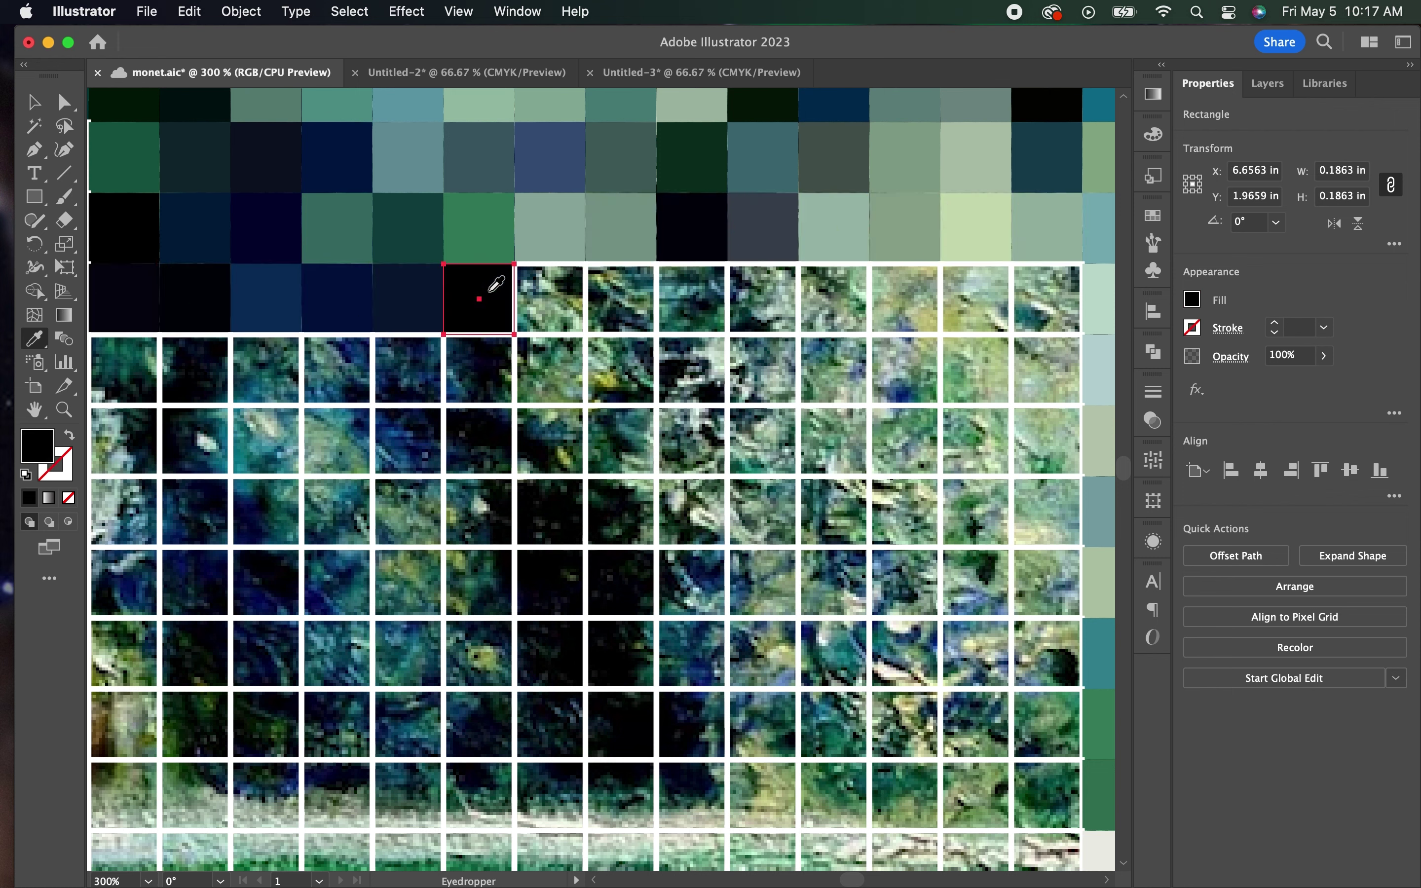
{"action": "left_click", "coordinate": [549, 282]}
{"action": "left_click", "coordinate": [691, 282]}
{"action": "left_click", "coordinate": [904, 296]}
{"action": "left_click", "coordinate": [975, 297]}
{"action": "left_click", "coordinate": [1045, 296]}
Fill the fourth row of tiles with flat sampled colours
{"action": "left_click", "coordinate": [124, 370]}
{"action": "left_click", "coordinate": [240, 363]}
{"action": "left_click", "coordinate": [336, 362]}
{"action": "left_click", "coordinate": [408, 358]}
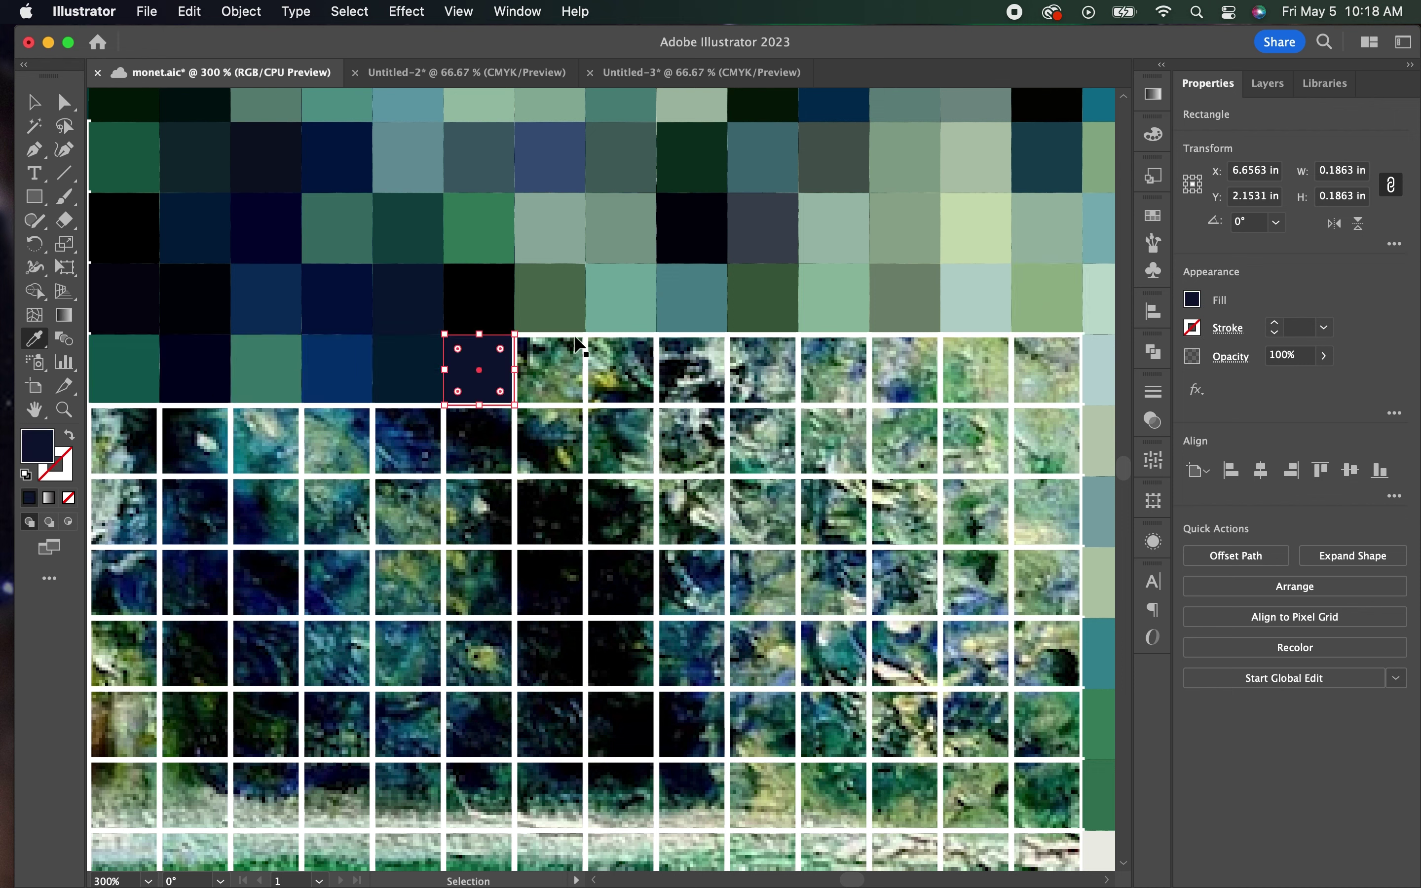
{"action": "left_click", "coordinate": [573, 352]}
{"action": "left_click", "coordinate": [620, 352]}
{"action": "left_click", "coordinate": [691, 352]}
{"action": "left_click", "coordinate": [762, 352]}
{"action": "left_click", "coordinate": [833, 352]}
{"action": "left_click", "coordinate": [904, 353]}
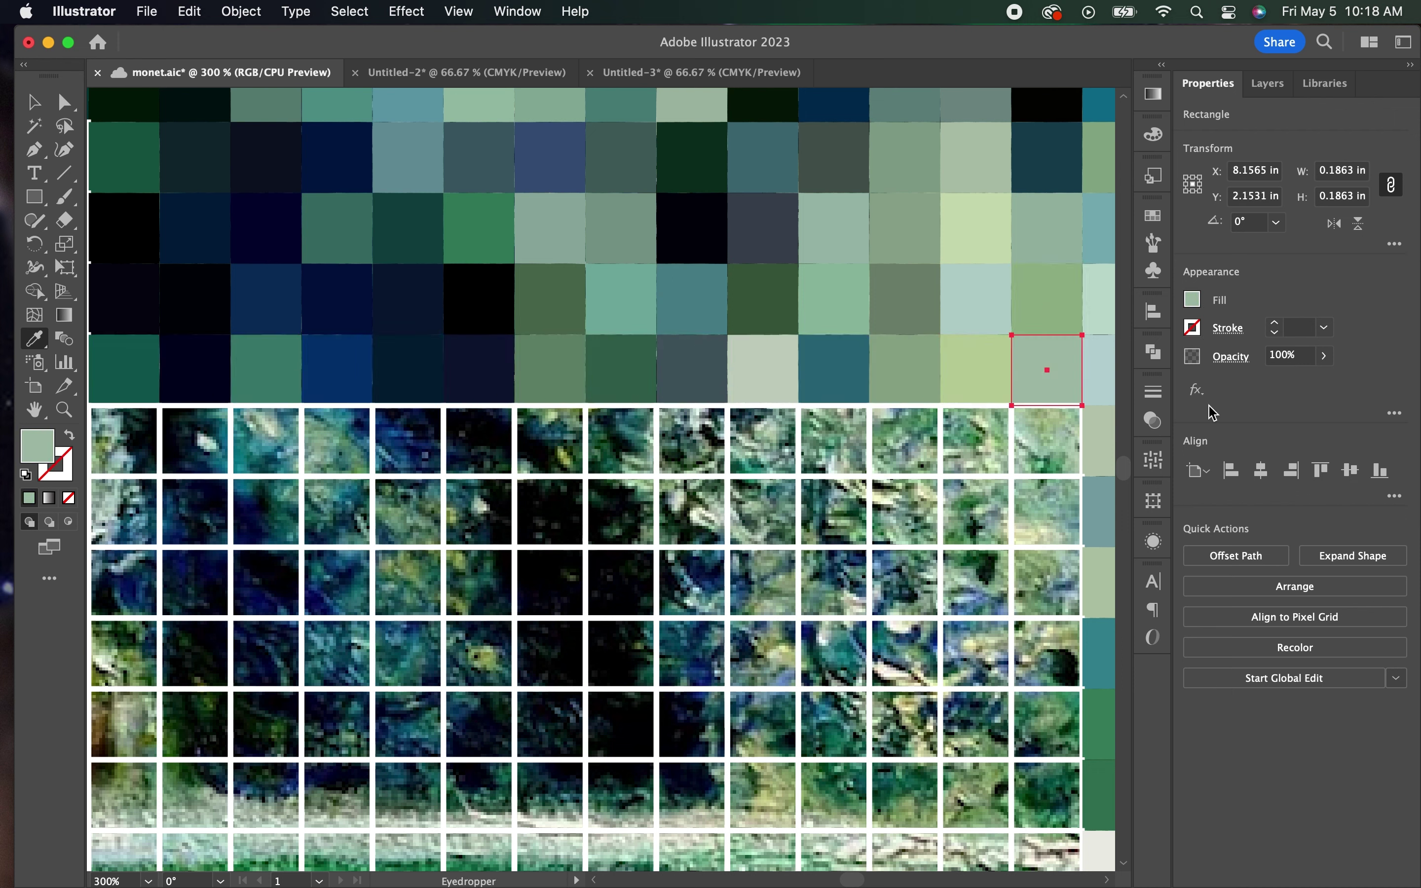
Fill the fifth row of tiles with flat sampled colours
{"action": "left_click", "coordinate": [141, 428], "text": "super"}
{"action": "left_click", "coordinate": [325, 438]}
{"action": "left_click", "coordinate": [407, 438]}
{"action": "left_click", "coordinate": [479, 438]}
{"action": "left_click", "coordinate": [549, 438]}
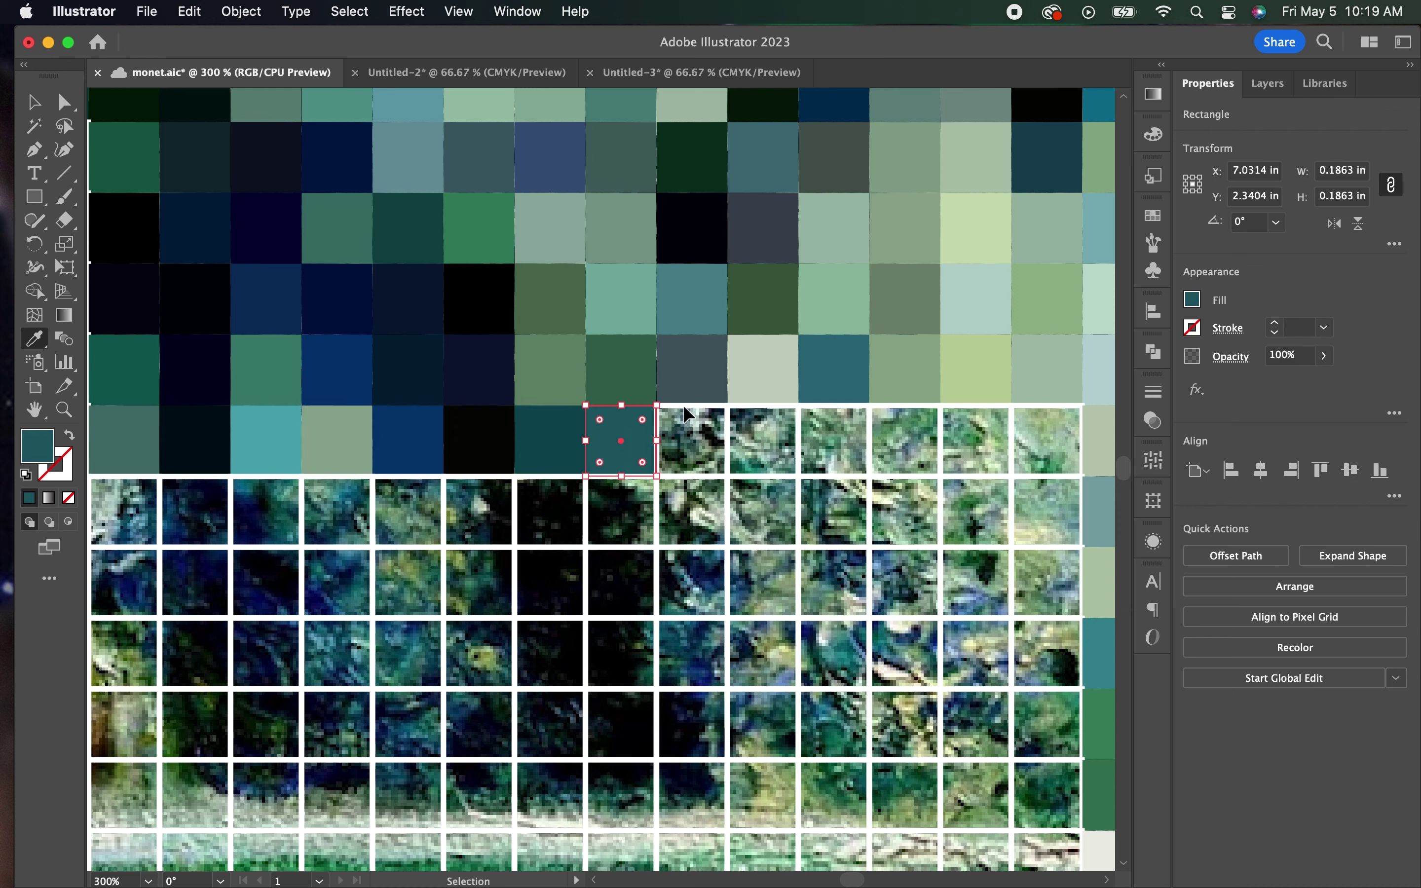
{"action": "left_click", "coordinate": [620, 438]}
{"action": "left_click", "coordinate": [762, 437]}
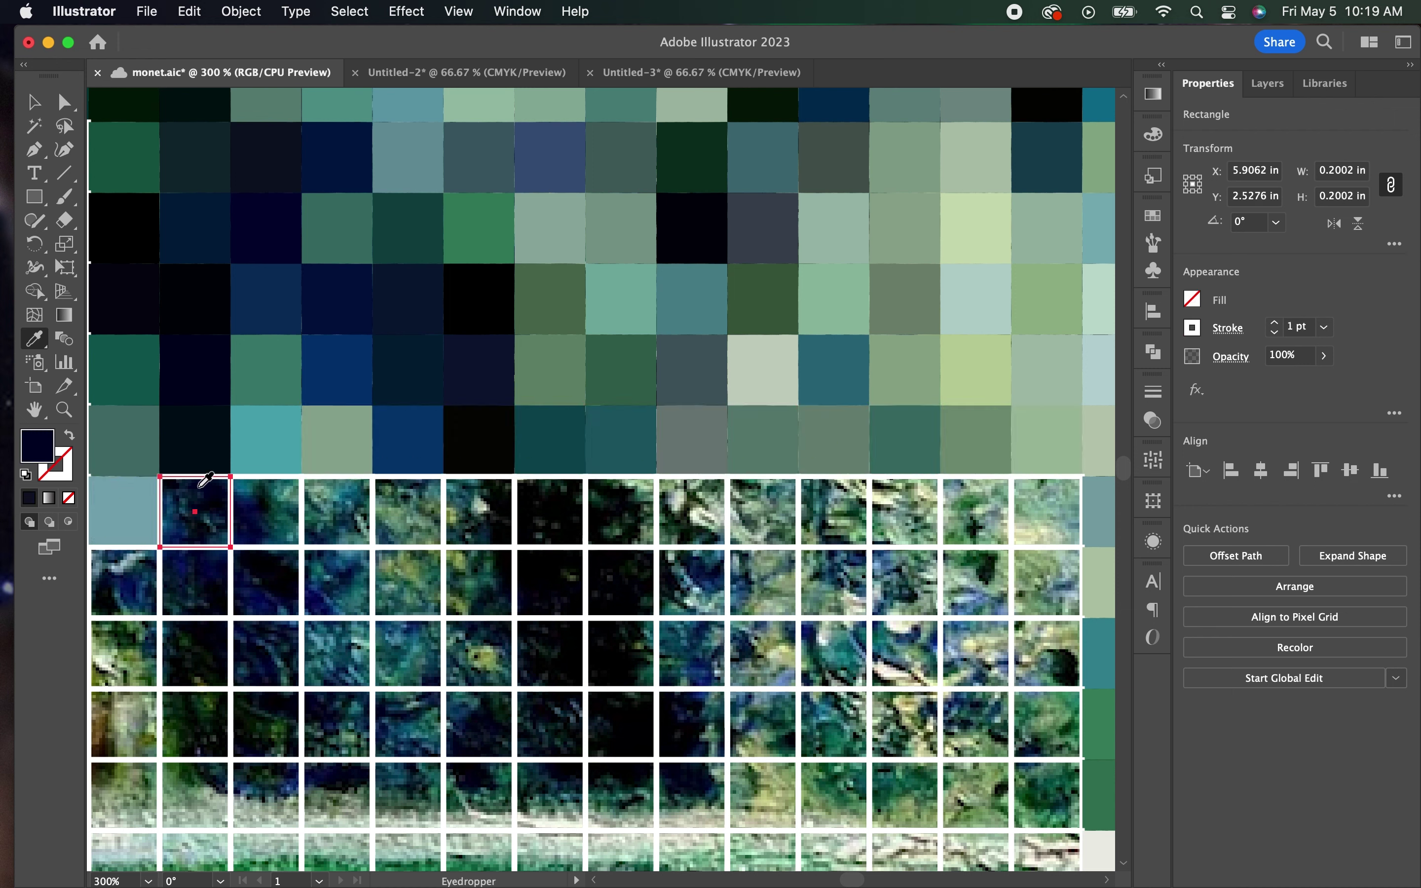
Fill the sixth row of tiles with sampled colours, including a dark tile
{"action": "left_click", "coordinate": [365, 478]}
{"action": "left_click", "coordinate": [407, 488]}
{"action": "left_click", "coordinate": [494, 485], "text": "super"}
{"action": "left_click", "coordinate": [547, 502]}
{"action": "left_click", "coordinate": [620, 503], "text": "super"}
{"action": "left_click", "coordinate": [620, 503]}
{"action": "left_click", "coordinate": [698, 503], "text": "super"}
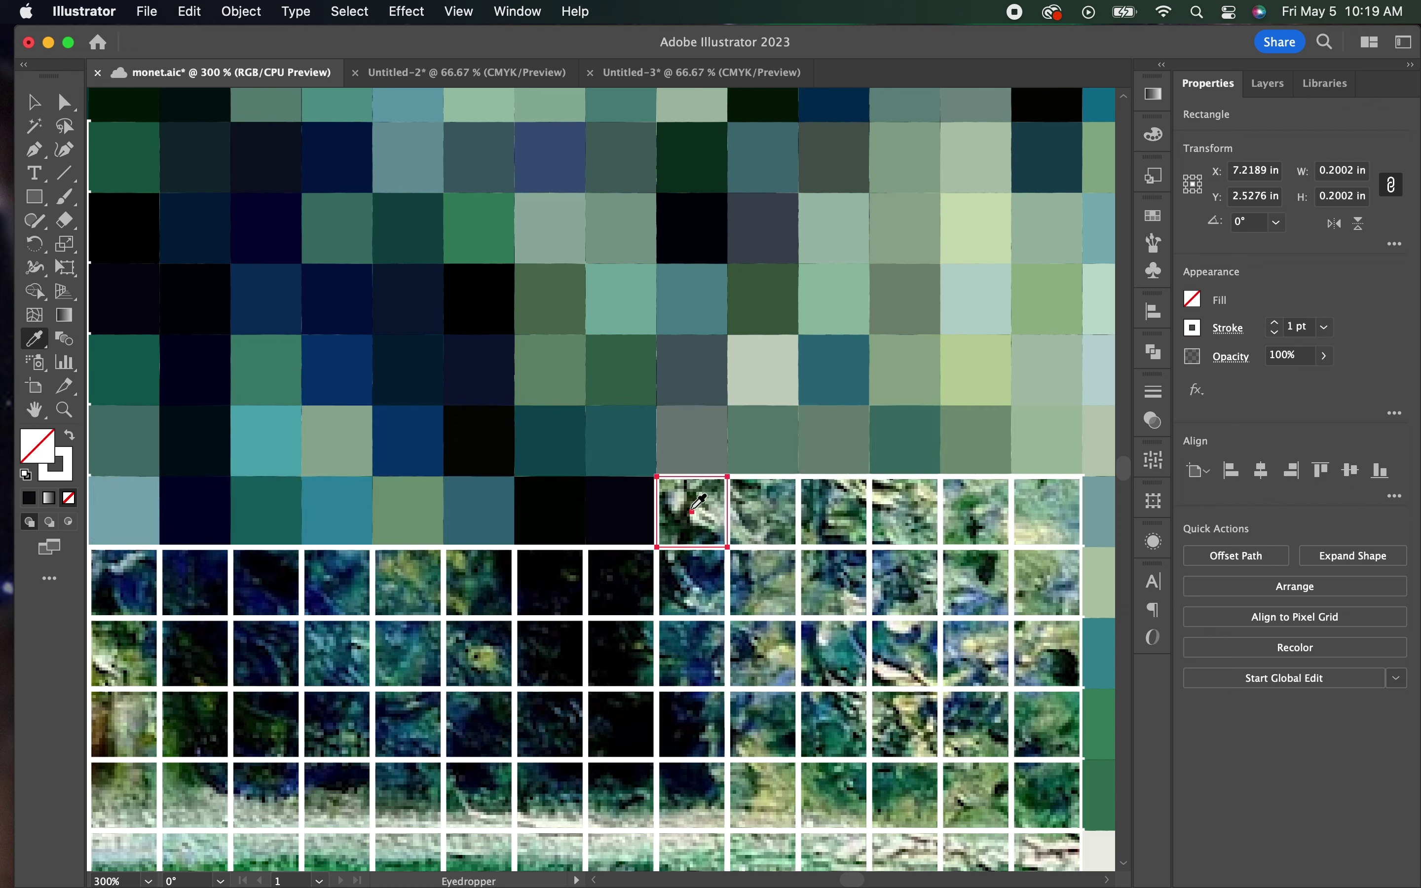
{"action": "left_click", "coordinate": [837, 488]}
{"action": "left_click", "coordinate": [904, 493], "text": "super"}
{"action": "left_click", "coordinate": [905, 493]}
{"action": "left_click", "coordinate": [982, 498], "text": "super"}
Fill the seventh row of tiles, ending with a green sampled from the painting
{"action": "left_click", "coordinate": [135, 557], "text": "super"}
{"action": "left_click", "coordinate": [135, 557]}
{"action": "left_click", "coordinate": [194, 581], "text": "super"}
{"action": "left_click", "coordinate": [194, 582]}
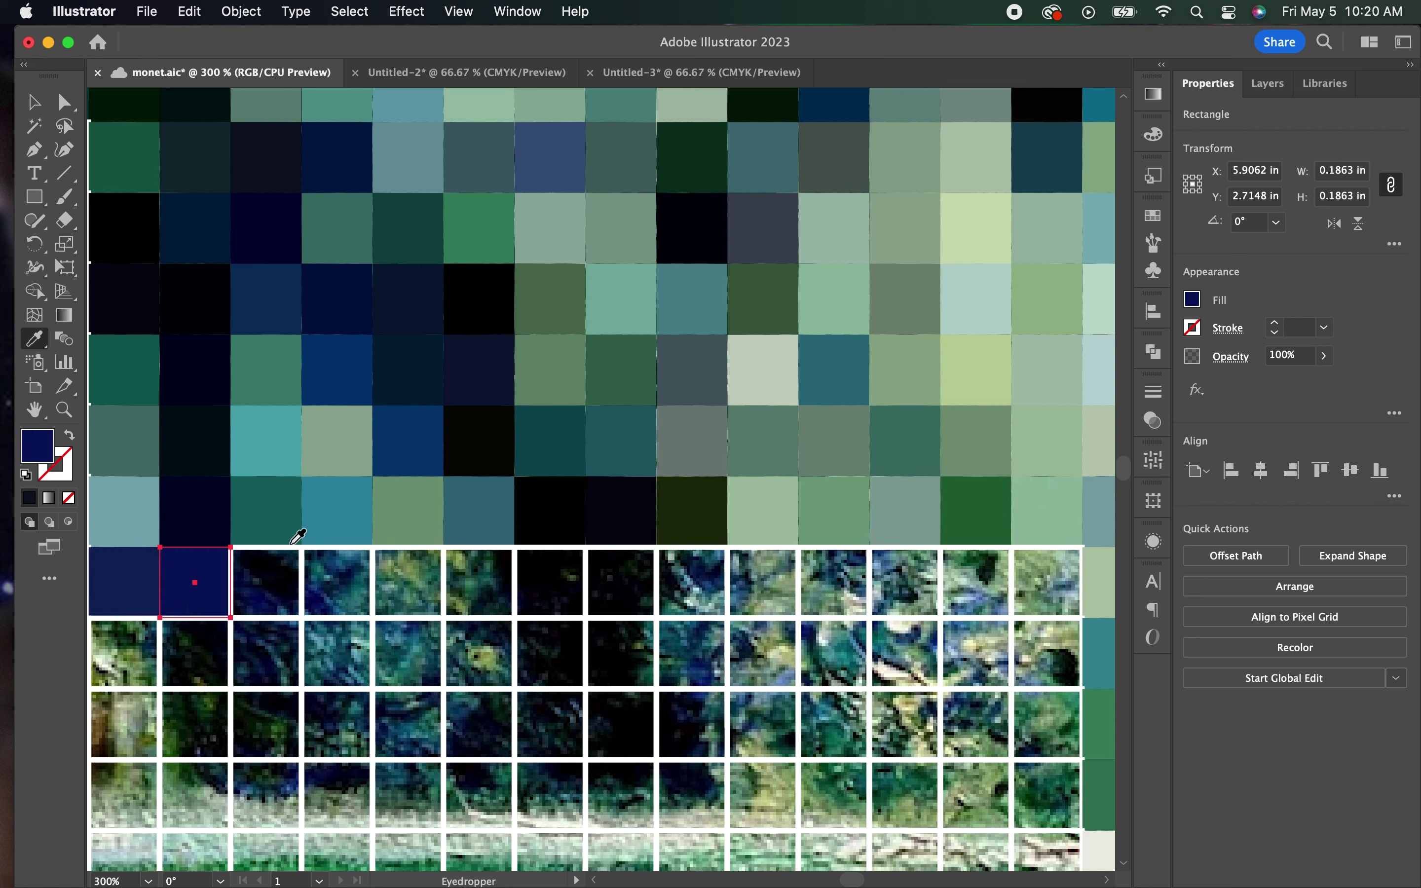
{"action": "left_click", "coordinate": [265, 582], "text": "super"}
{"action": "left_click", "coordinate": [338, 582]}
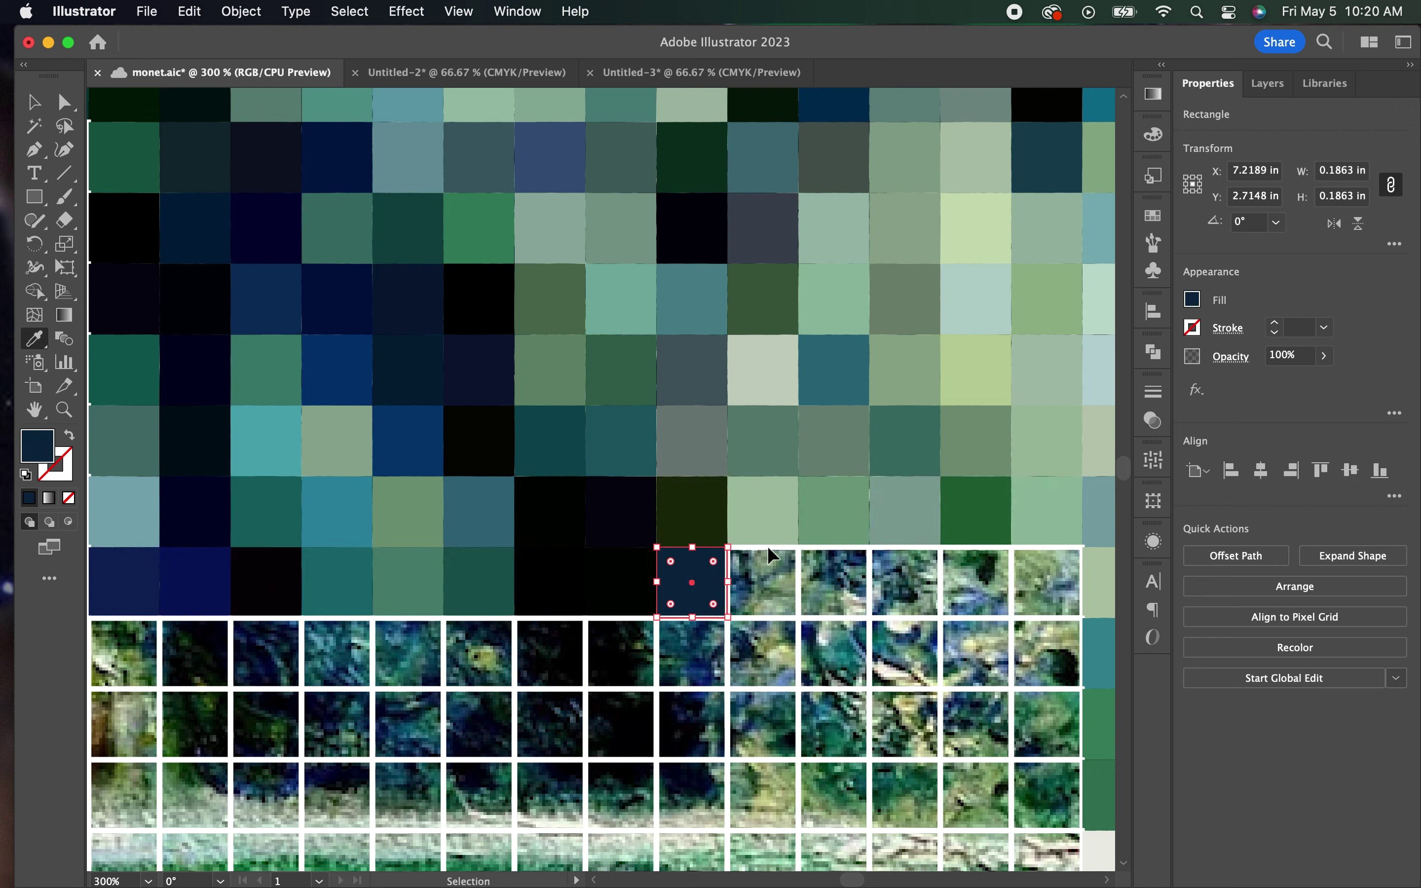
{"action": "left_click", "coordinate": [763, 582]}
{"action": "left_click", "coordinate": [834, 582]}
{"action": "left_click", "coordinate": [905, 582]}
{"action": "left_click", "coordinate": [975, 582]}
{"action": "left_click", "coordinate": [1051, 564], "text": "super"}
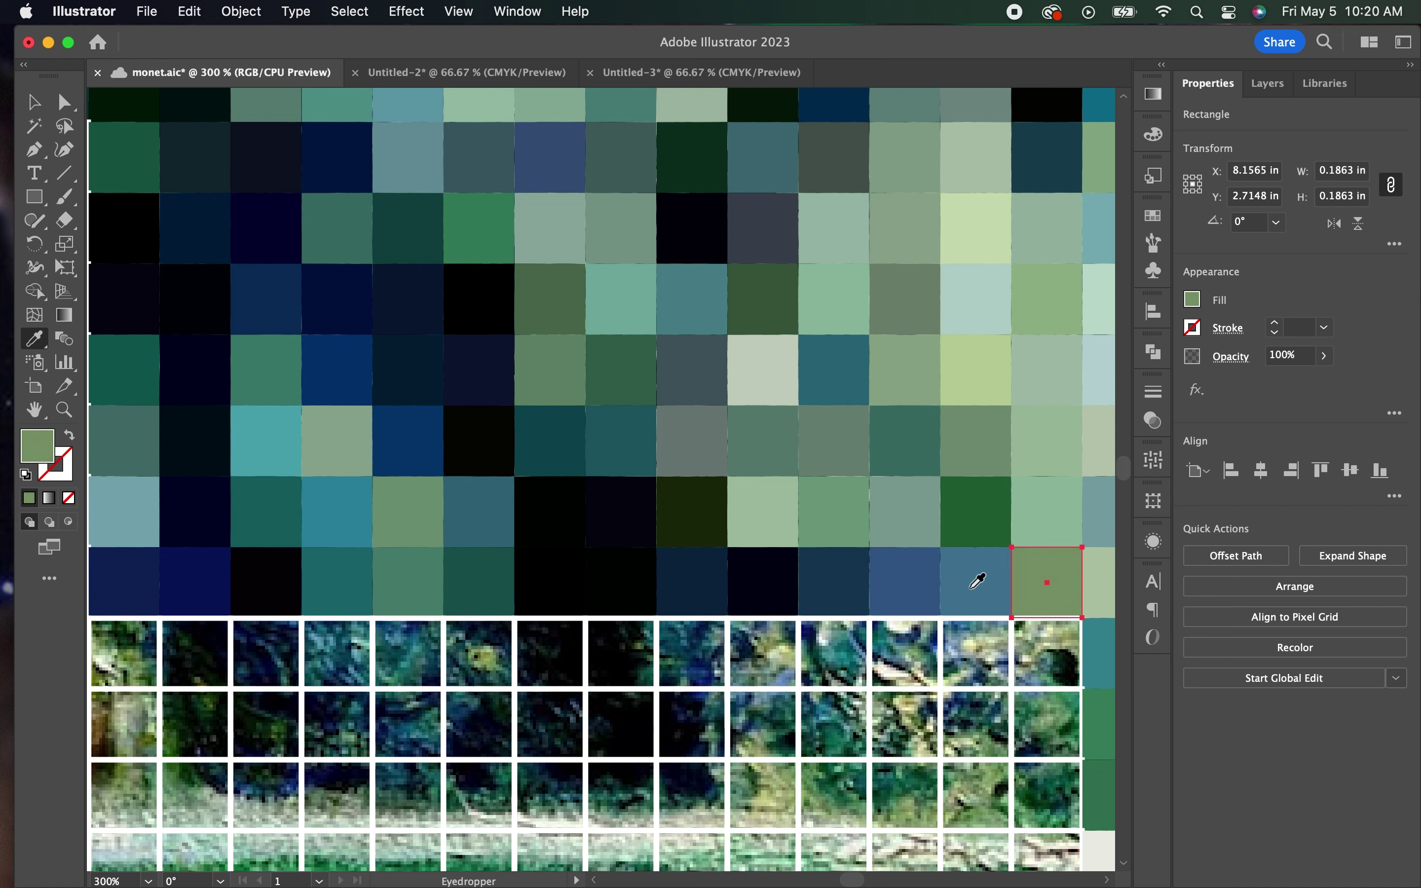
Fill the eighth row of tiles with flat sampled colours
{"action": "left_click", "coordinate": [123, 652], "text": "super"}
{"action": "left_click", "coordinate": [194, 651]}
{"action": "left_click", "coordinate": [265, 652]}
{"action": "left_click", "coordinate": [408, 652]}
{"action": "left_click", "coordinate": [549, 652]}
{"action": "left_click", "coordinate": [621, 652]}
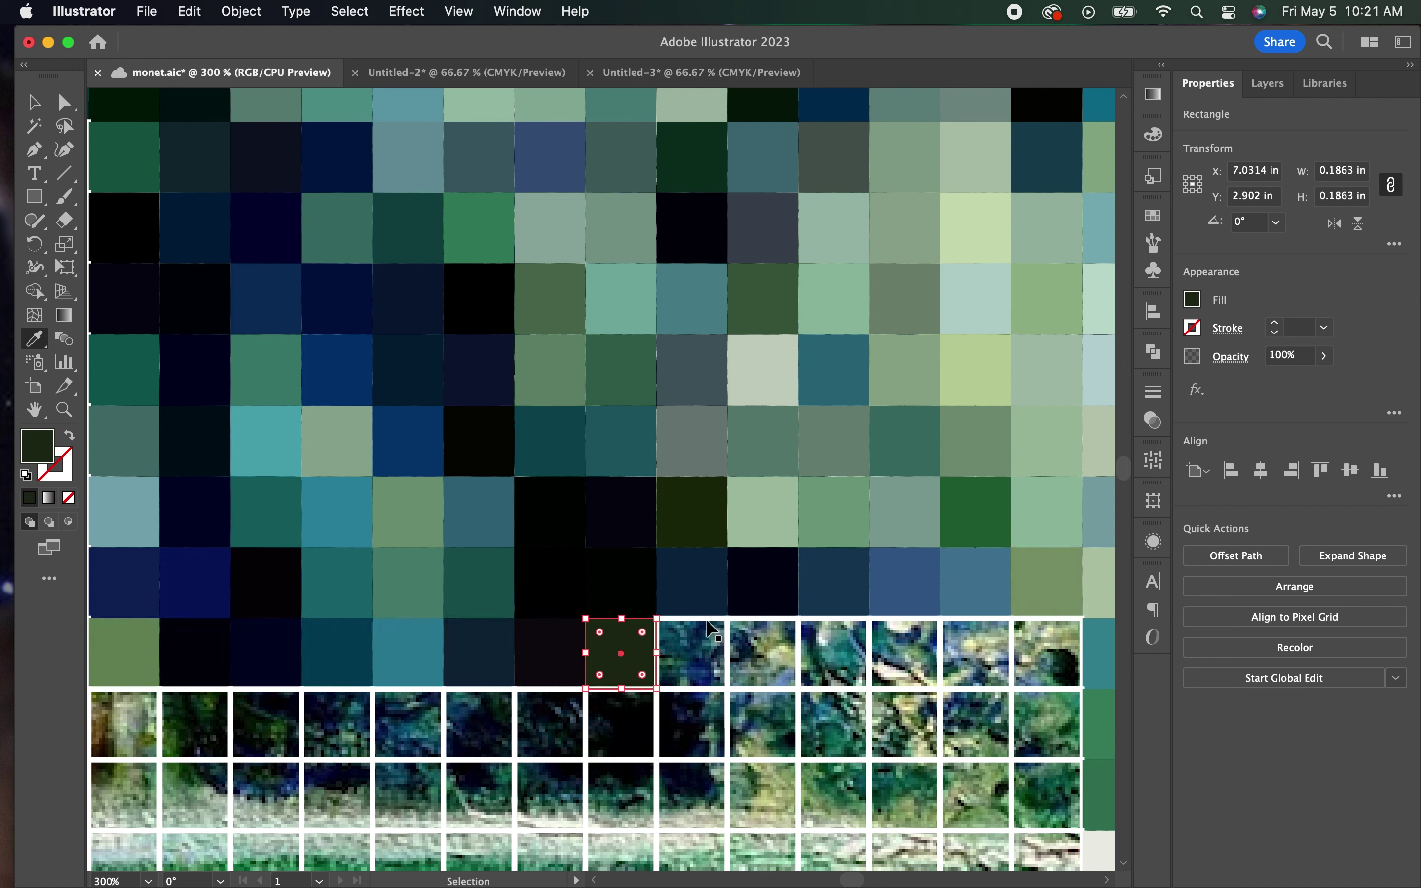
{"action": "left_click", "coordinate": [975, 652]}
{"action": "left_click", "coordinate": [1045, 652]}
Fill the ninth row of tiles with sampled colours, ending with a black tile
{"action": "left_click", "coordinate": [124, 722]}
{"action": "left_click", "coordinate": [264, 722]}
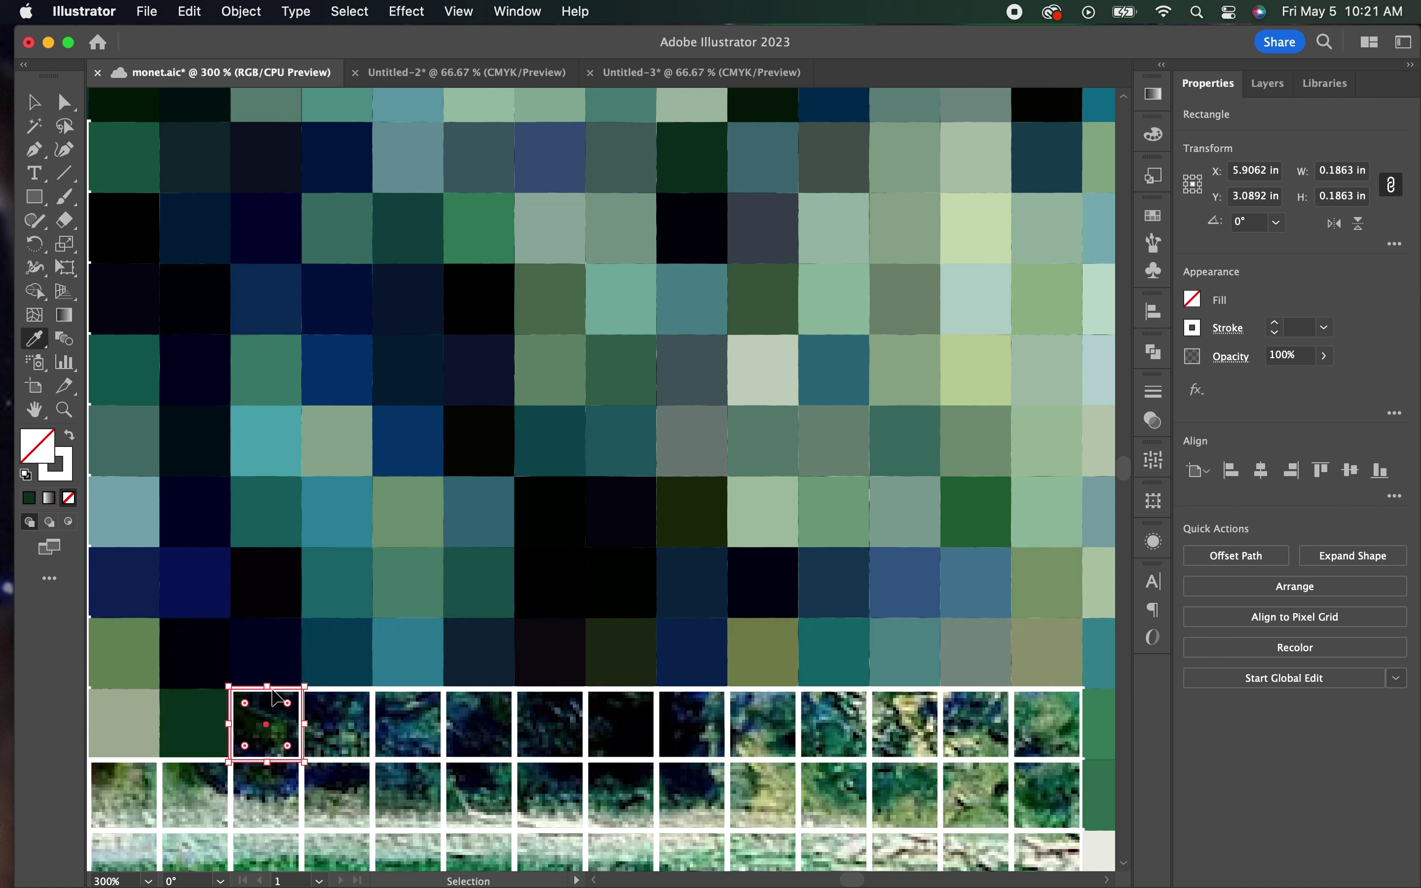
{"action": "left_click", "coordinate": [405, 723]}
{"action": "left_click", "coordinate": [549, 722]}
{"action": "left_click", "coordinate": [620, 697]}
{"action": "left_click", "coordinate": [692, 696]}
{"action": "left_click", "coordinate": [763, 696]}
{"action": "left_click", "coordinate": [834, 696]}
{"action": "left_click", "coordinate": [904, 696]}
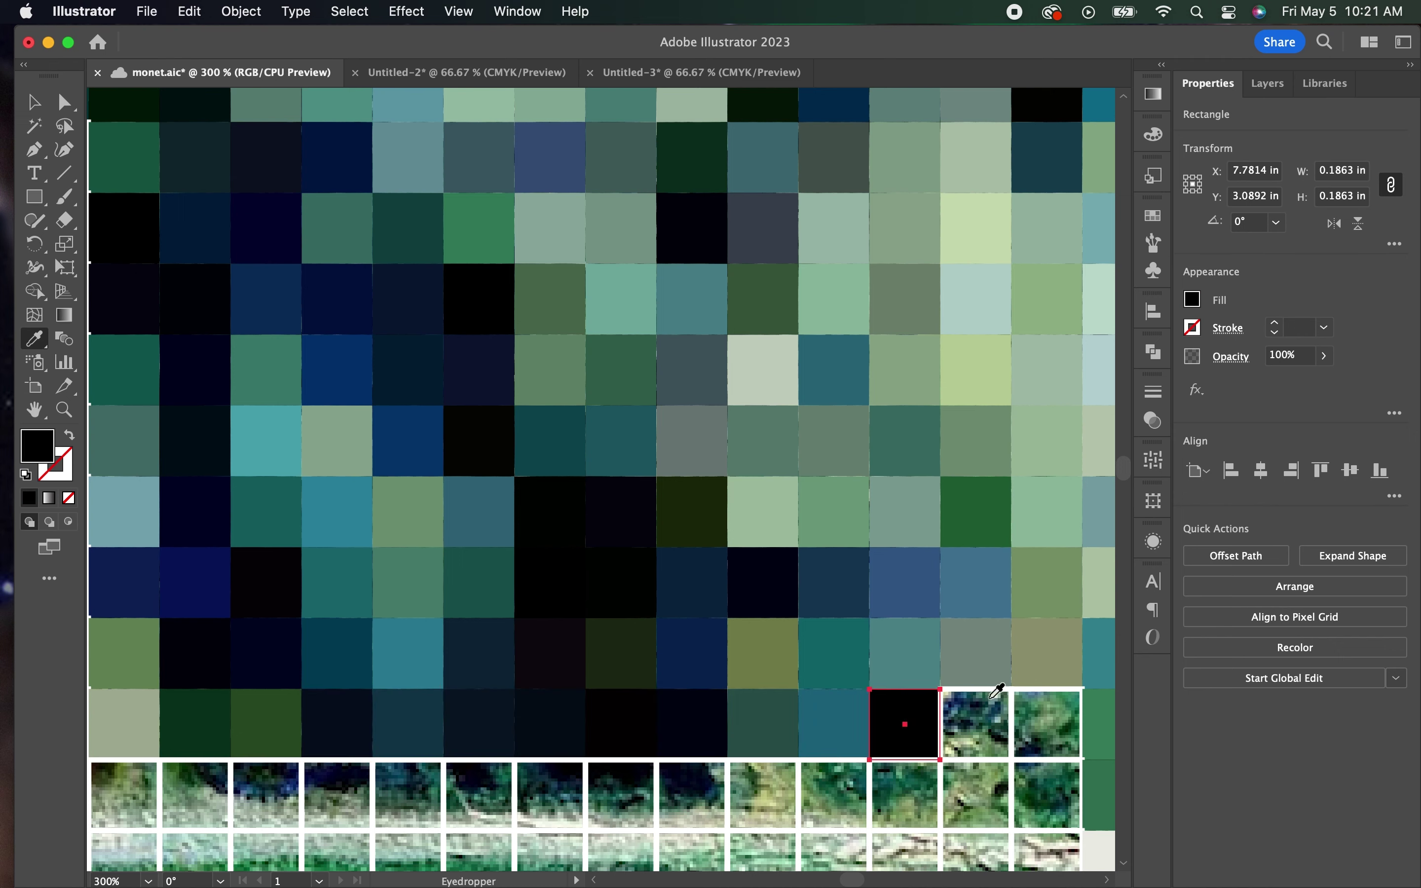
{"action": "scroll", "coordinate": [449, 587], "scroll_direction": "down", "scroll_amount": 10}
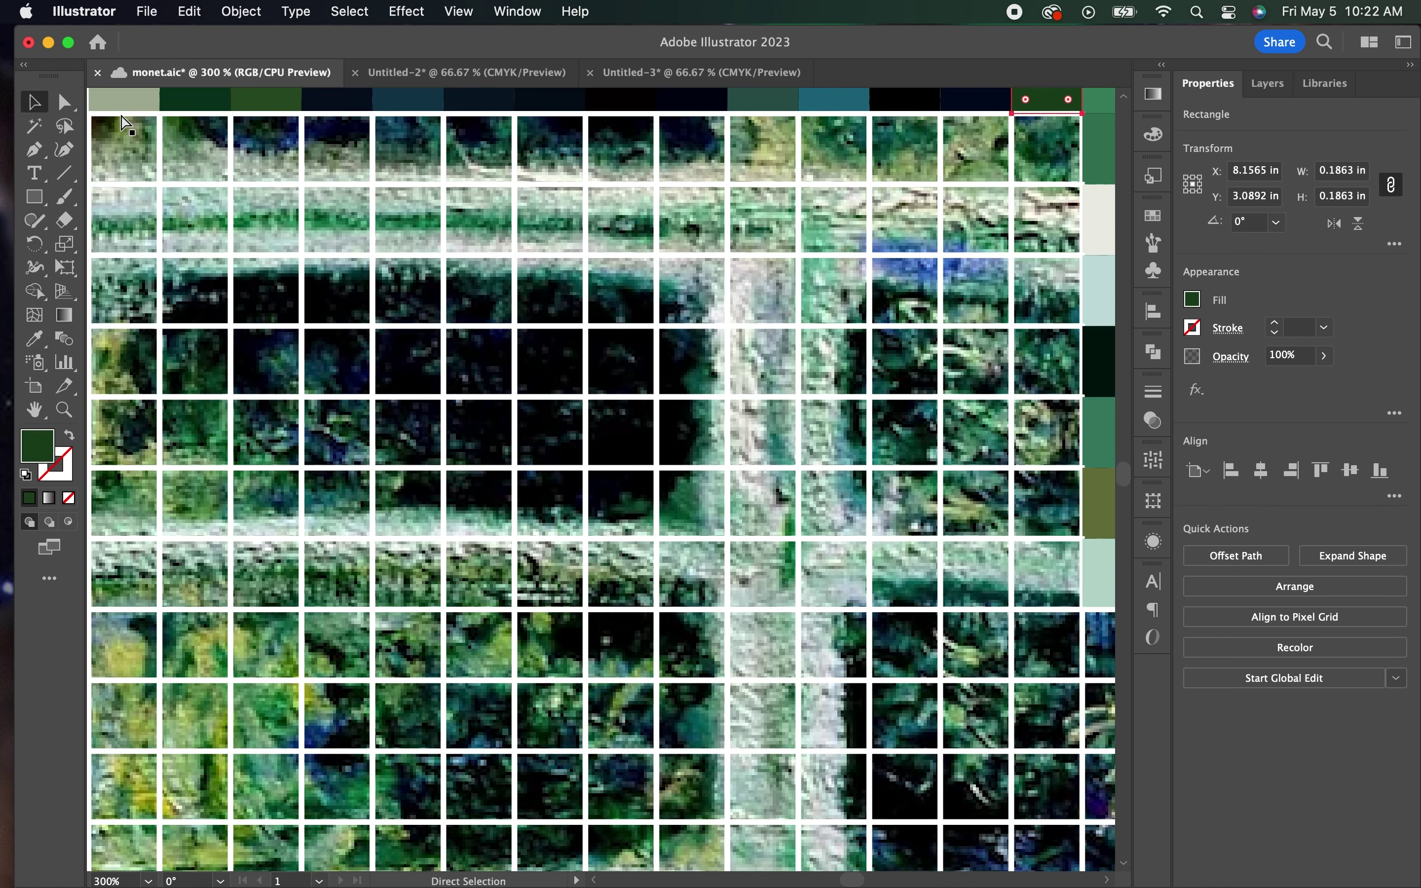
Fill the tiles across the top row with their sampled painting colours, starting with green
{"action": "left_click", "coordinate": [123, 147]}
{"action": "left_click", "coordinate": [194, 147]}
{"action": "left_click", "coordinate": [265, 147]}
{"action": "left_click", "coordinate": [405, 147]}
{"action": "left_click", "coordinate": [549, 147]}
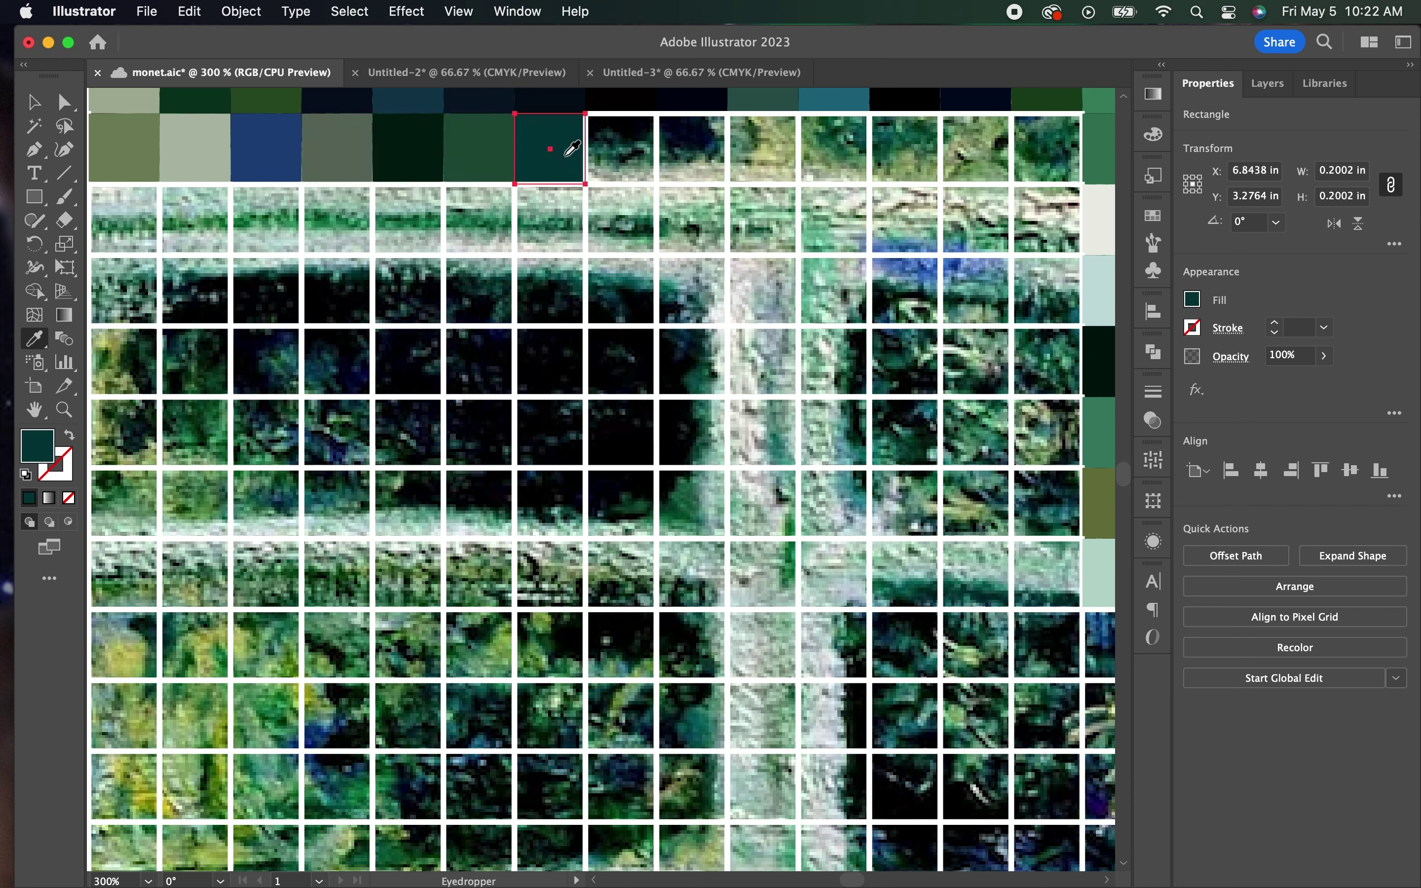
{"action": "left_click", "coordinate": [620, 147]}
{"action": "left_click", "coordinate": [692, 147]}
{"action": "left_click", "coordinate": [763, 130]}
{"action": "left_click", "coordinate": [834, 129]}
{"action": "left_click", "coordinate": [904, 129]}
{"action": "left_click", "coordinate": [975, 129]}
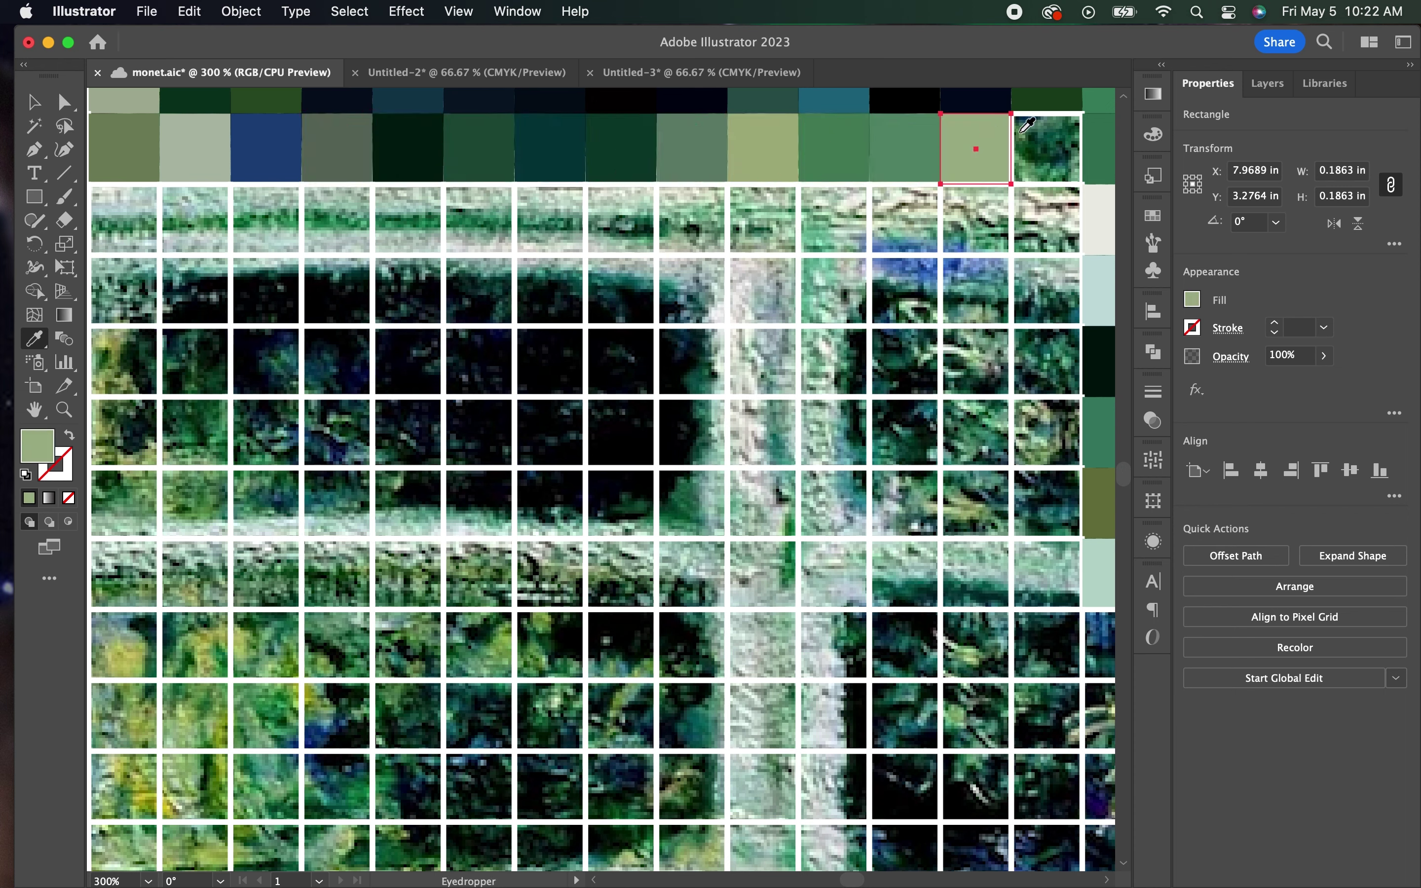
Fill the second row's tiles with light colours and a light green sampled from the painting
{"action": "left_click", "coordinate": [1039, 206]}
{"action": "left_click", "coordinate": [975, 217]}
{"action": "left_click", "coordinate": [904, 218]}
{"action": "left_click", "coordinate": [699, 216]}
{"action": "left_click", "coordinate": [628, 226]}
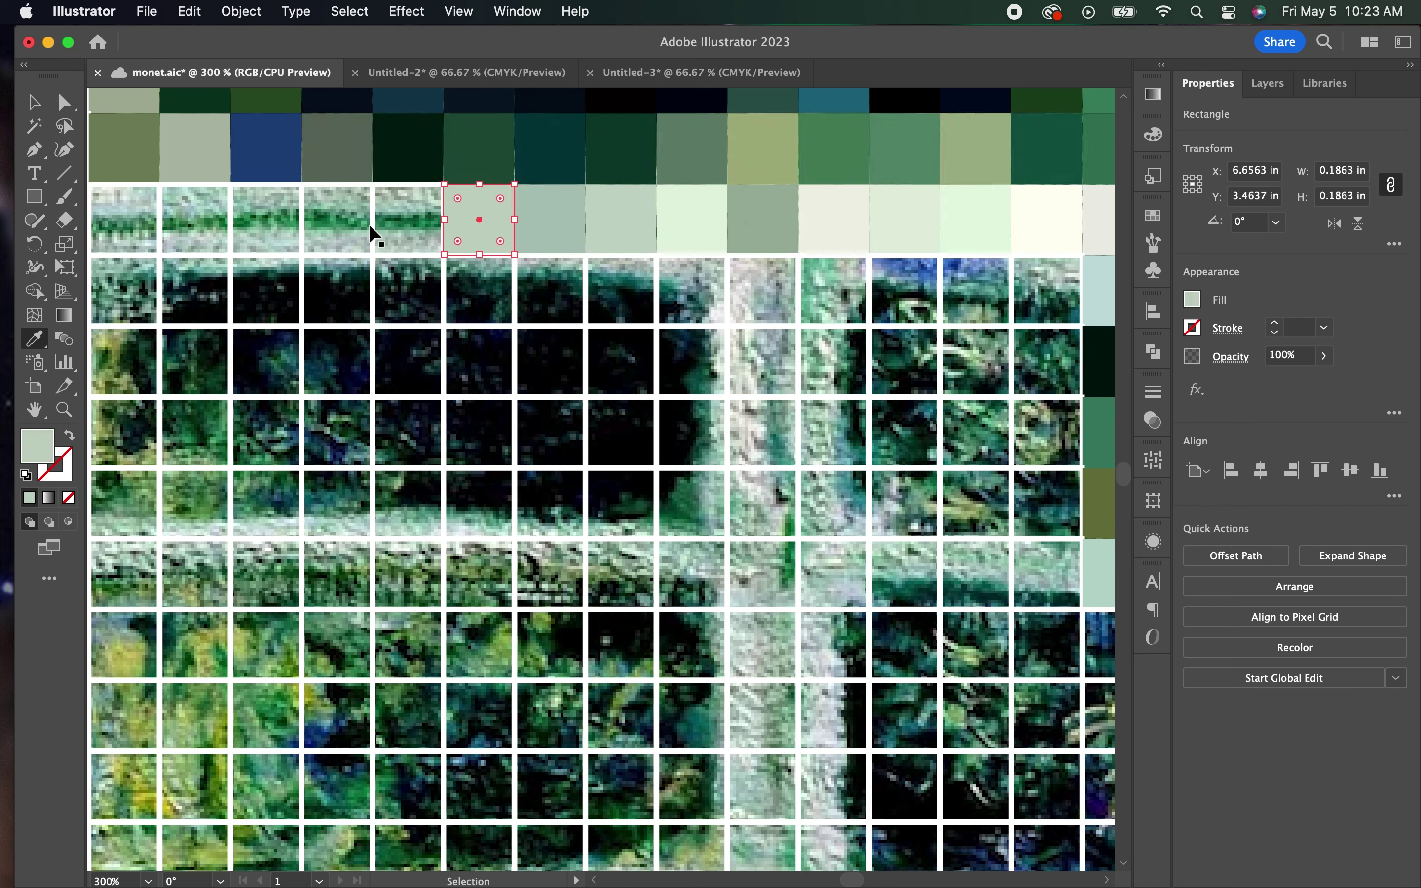
{"action": "left_click", "coordinate": [235, 215]}
{"action": "left_click", "coordinate": [189, 203]}
Fill the dark row's tiles with dark colours sampled beneath them, left and right ends
{"action": "left_click", "coordinate": [134, 277]}
{"action": "left_click", "coordinate": [195, 282]}
{"action": "left_click", "coordinate": [266, 282]}
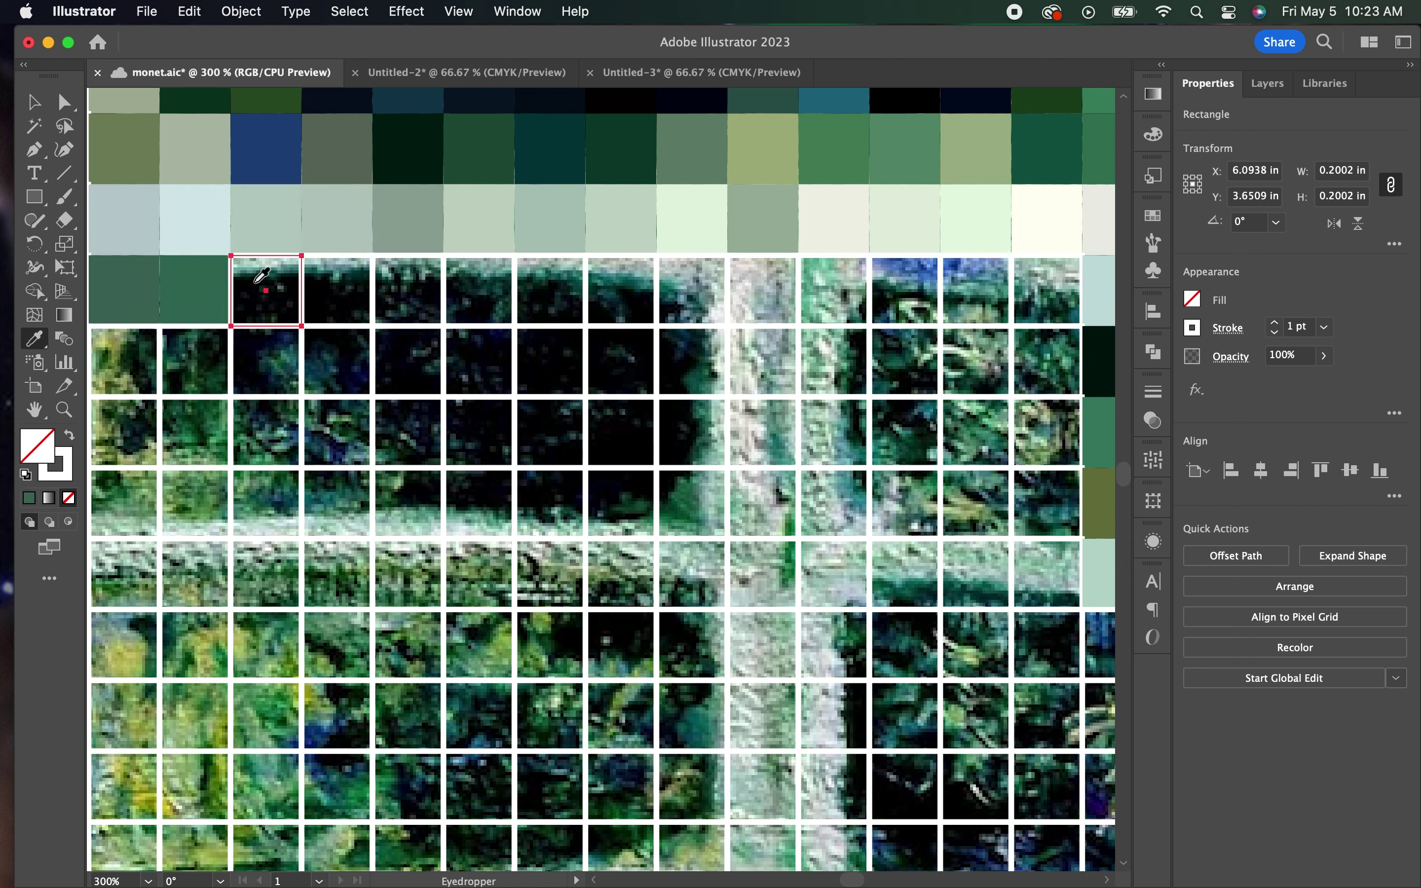
{"action": "left_click", "coordinate": [337, 282]}
{"action": "left_click", "coordinate": [408, 276]}
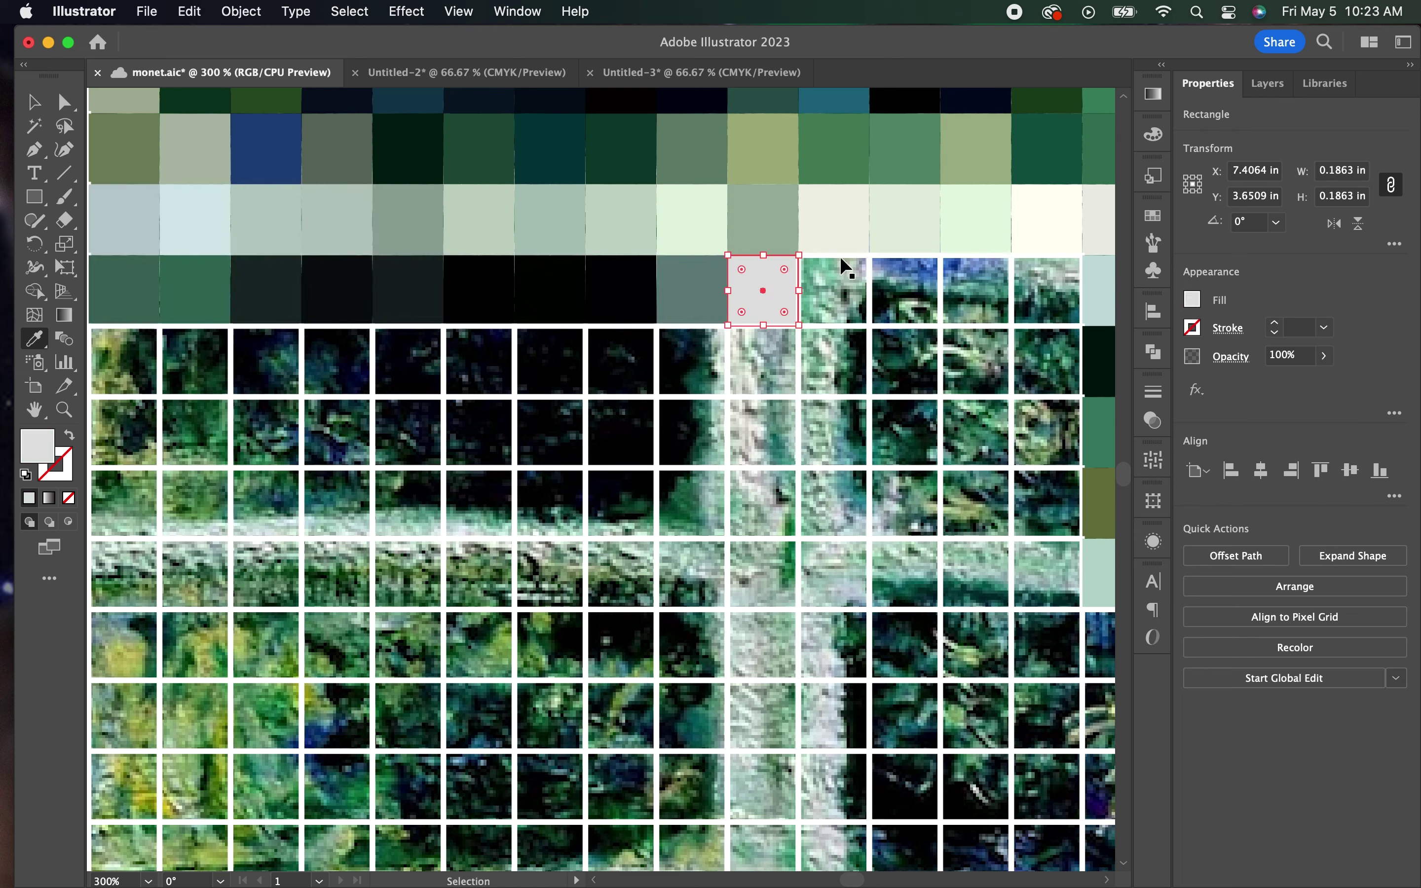
{"action": "left_click", "coordinate": [840, 262]}
{"action": "left_click", "coordinate": [905, 277]}
{"action": "left_click", "coordinate": [975, 274]}
{"action": "left_click", "coordinate": [1037, 310]}
Fill the next row's tiles, right to left, with their sampled painting colours
{"action": "left_click", "coordinate": [883, 364]}
{"action": "left_click", "coordinate": [827, 367]}
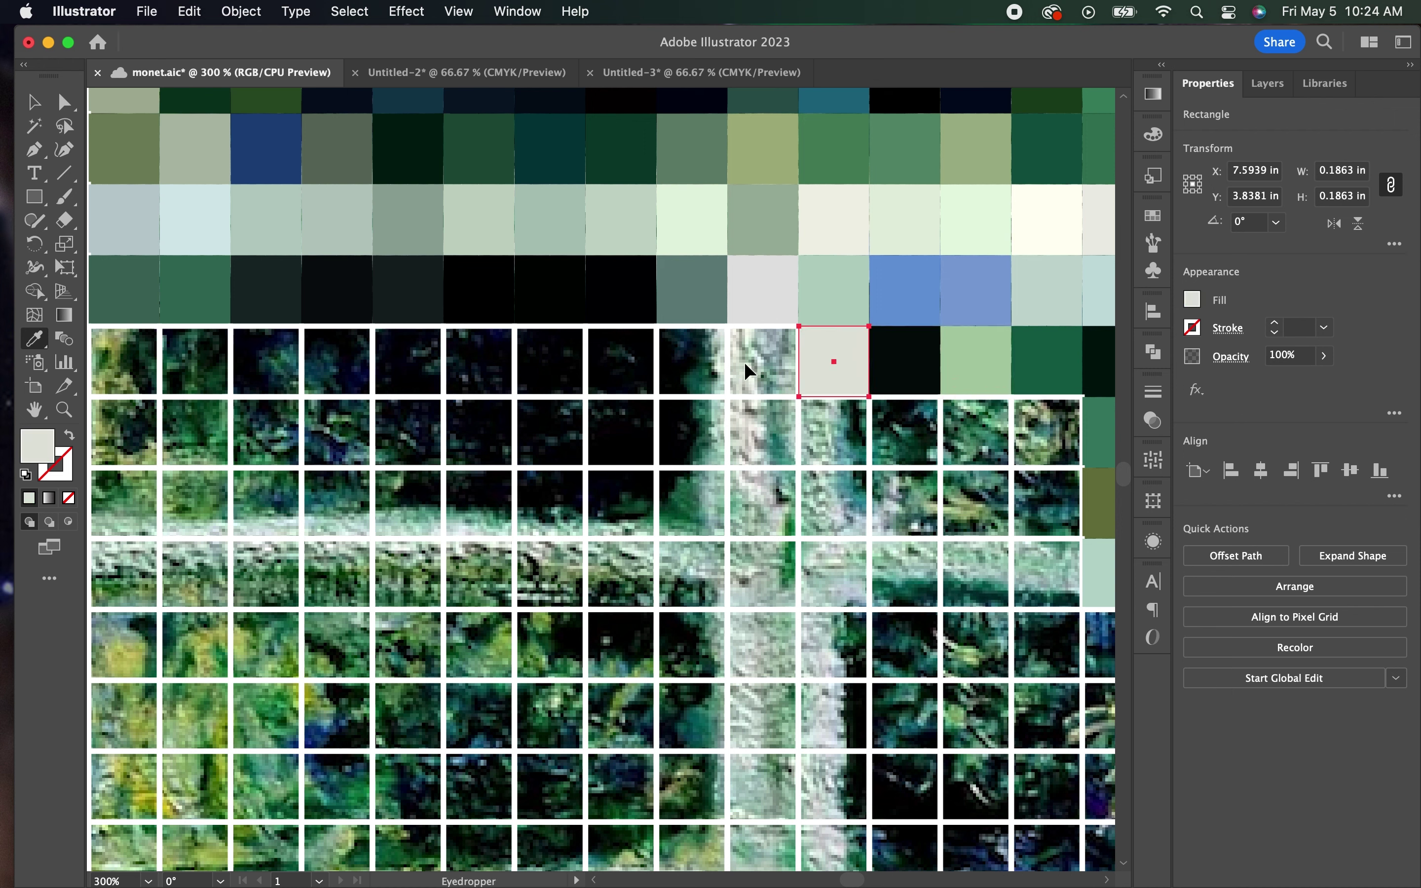
{"action": "left_click", "coordinate": [748, 370]}
{"action": "left_click", "coordinate": [670, 359]}
{"action": "left_click", "coordinate": [476, 361]}
{"action": "left_click", "coordinate": [406, 361]}
{"action": "left_click", "coordinate": [334, 362]}
{"action": "left_click", "coordinate": [264, 361]}
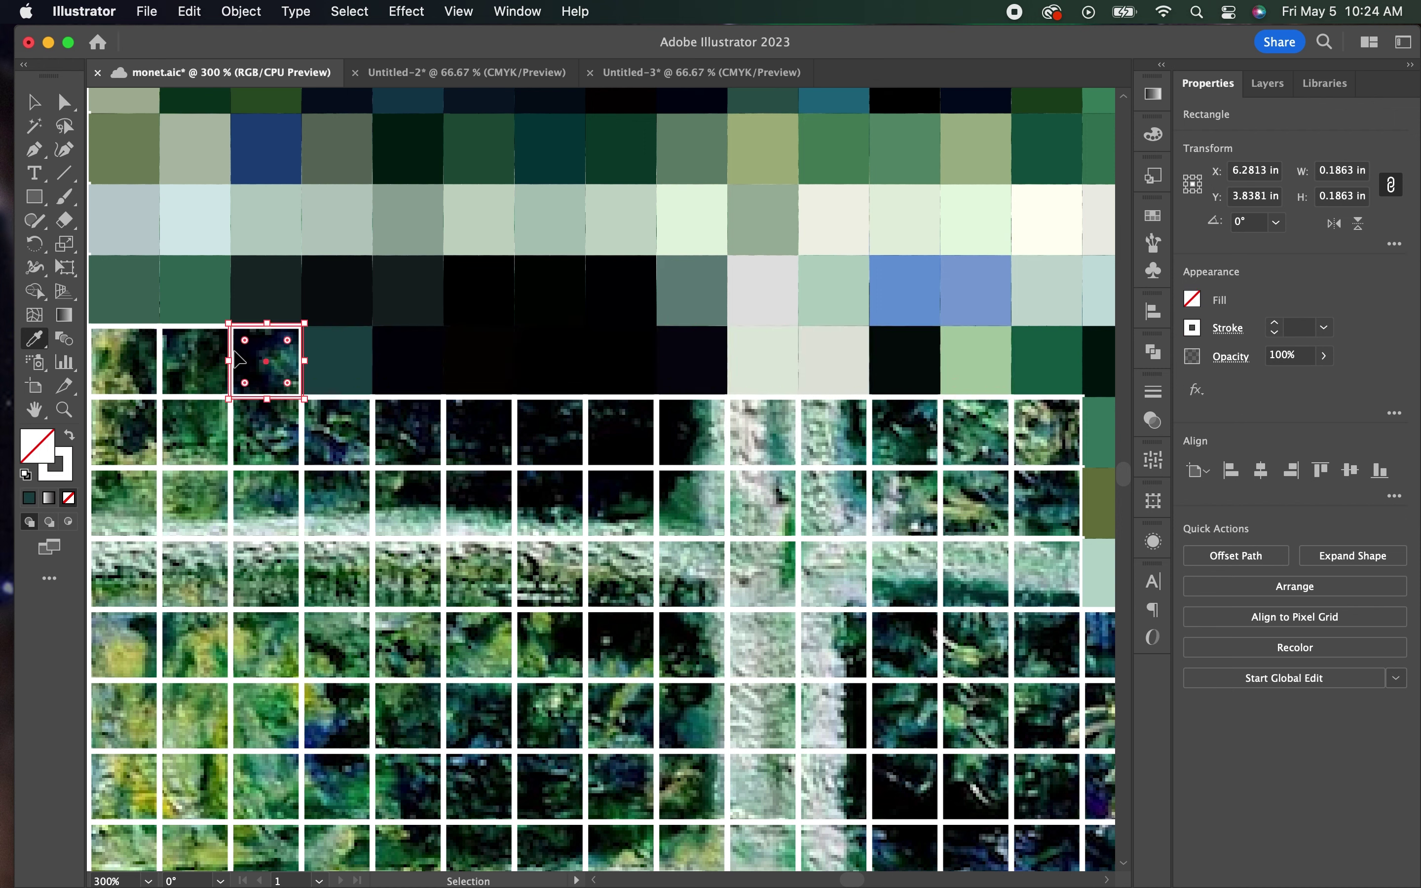
{"action": "left_click", "coordinate": [194, 361]}
Fill the following row's tiles with sampled colours, including a dark navy and a green
{"action": "left_click", "coordinate": [126, 414]}
{"action": "left_click", "coordinate": [193, 420]}
{"action": "left_click", "coordinate": [264, 420]}
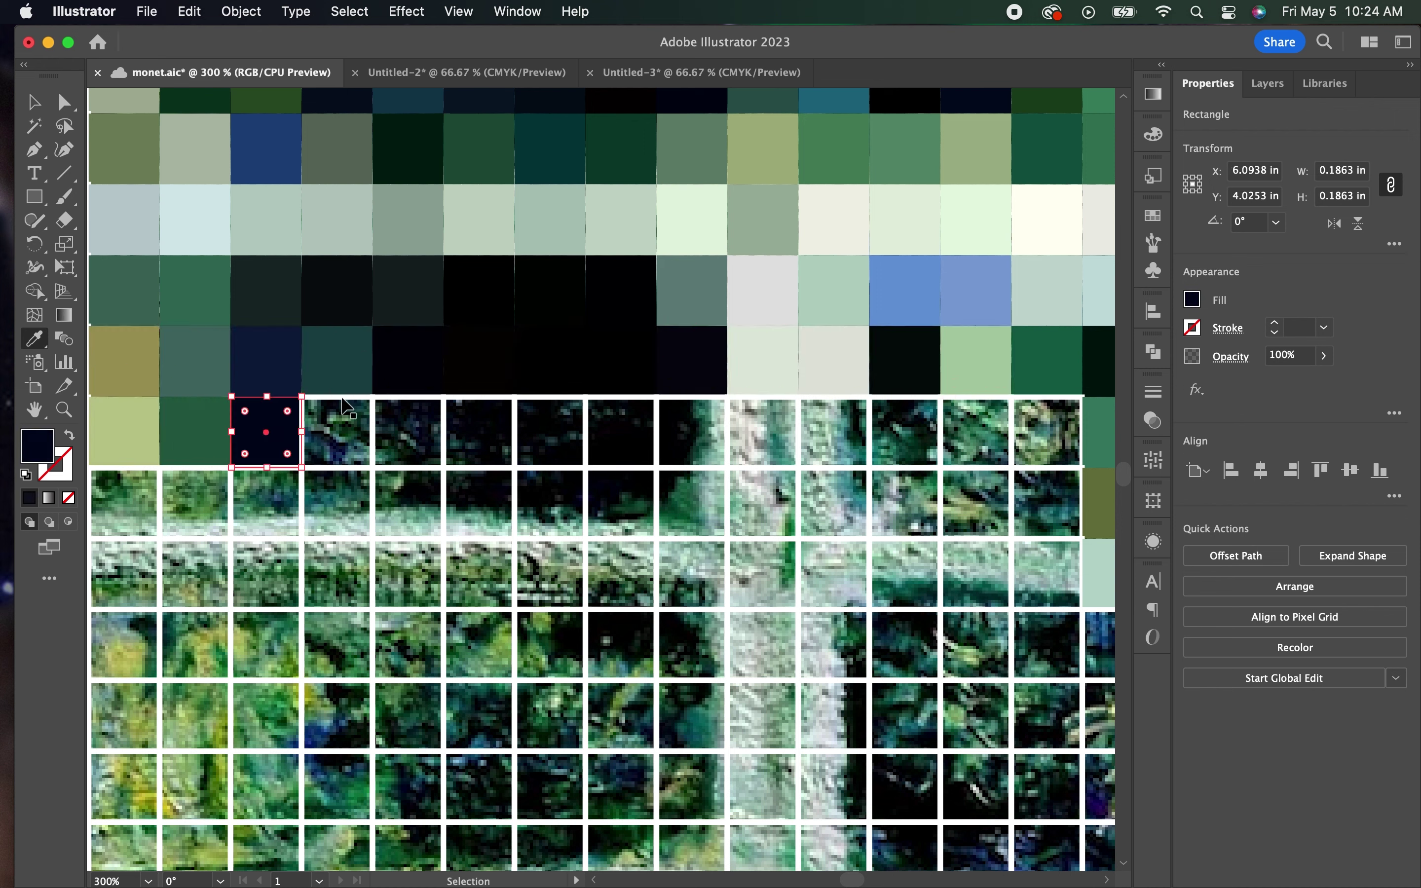
{"action": "left_click", "coordinate": [334, 418]}
{"action": "left_click", "coordinate": [405, 414]}
{"action": "left_click", "coordinate": [493, 405]}
{"action": "left_click", "coordinate": [754, 429]}
{"action": "left_click", "coordinate": [834, 432]}
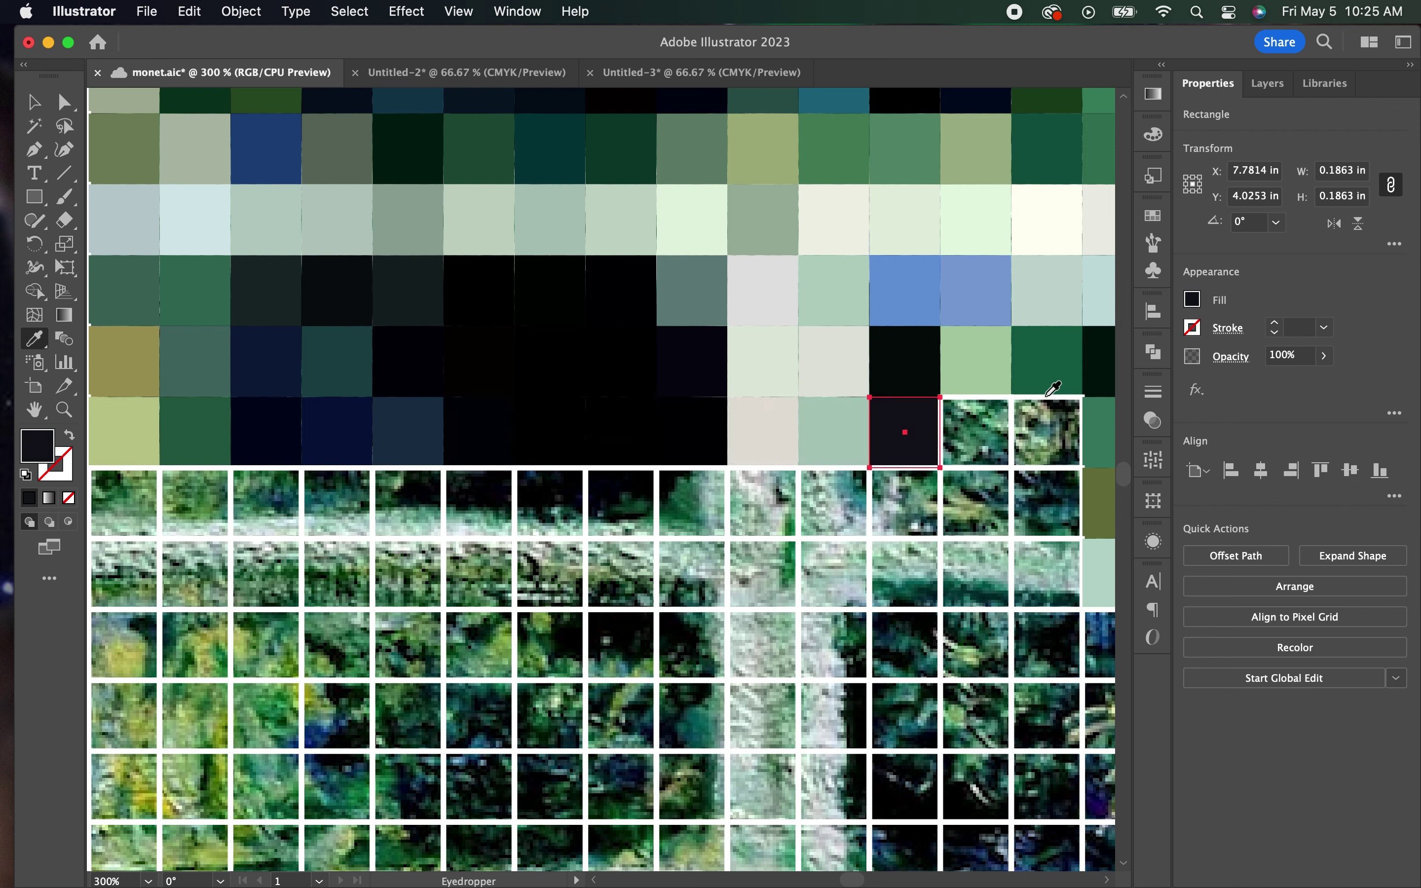
{"action": "left_click", "coordinate": [904, 431]}
{"action": "left_click", "coordinate": [975, 432]}
{"action": "left_click", "coordinate": [1047, 432]}
Fill the middle tiles with sampled colours including teal green, and the right-end tiles below
{"action": "left_click", "coordinate": [405, 474]}
{"action": "left_click", "coordinate": [479, 474]}
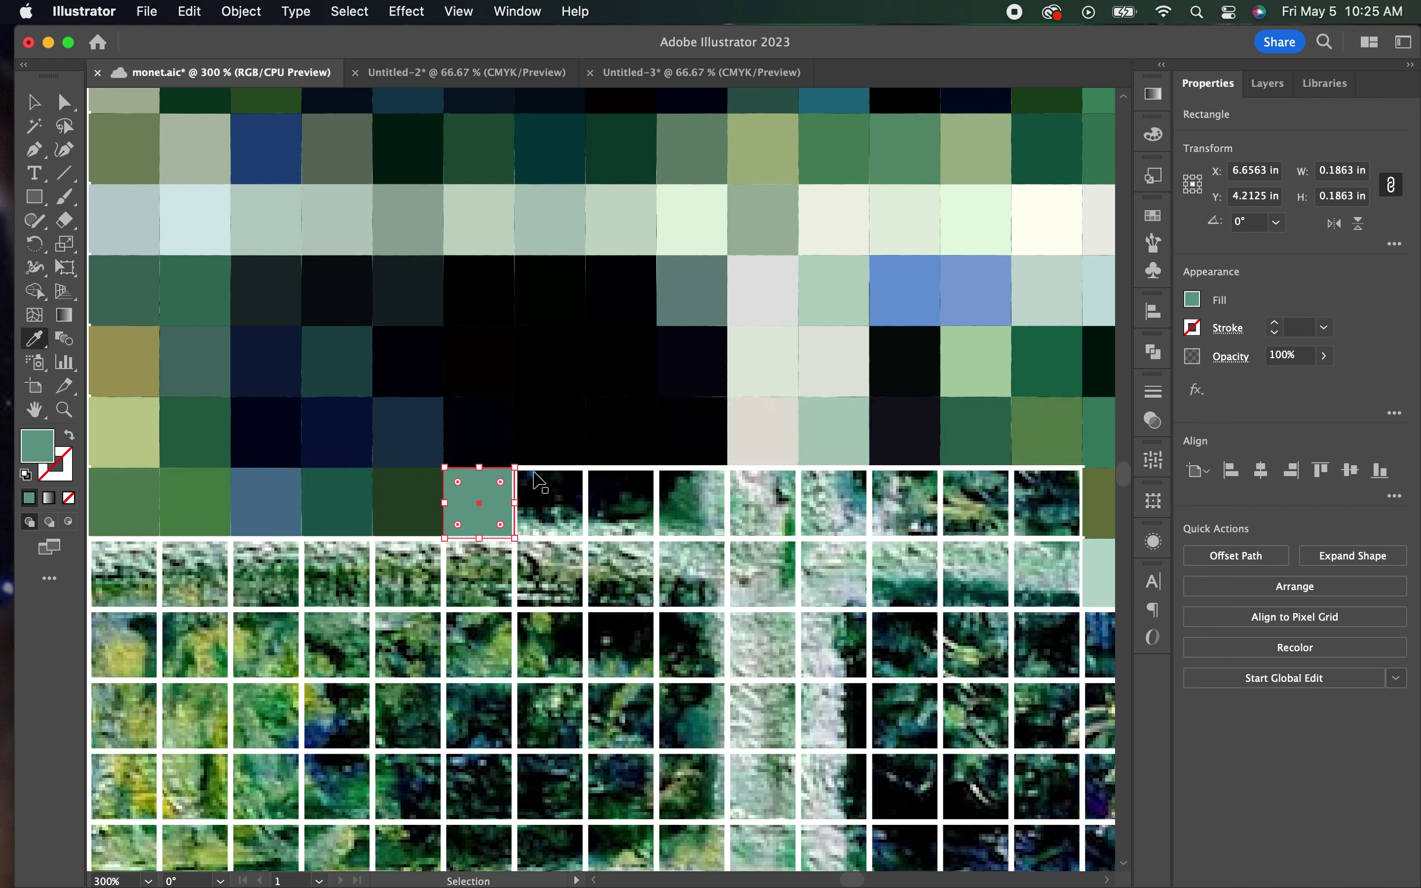
{"action": "left_click", "coordinate": [549, 474]}
{"action": "left_click", "coordinate": [621, 475]}
{"action": "left_click", "coordinate": [850, 516]}
{"action": "left_click", "coordinate": [922, 515]}
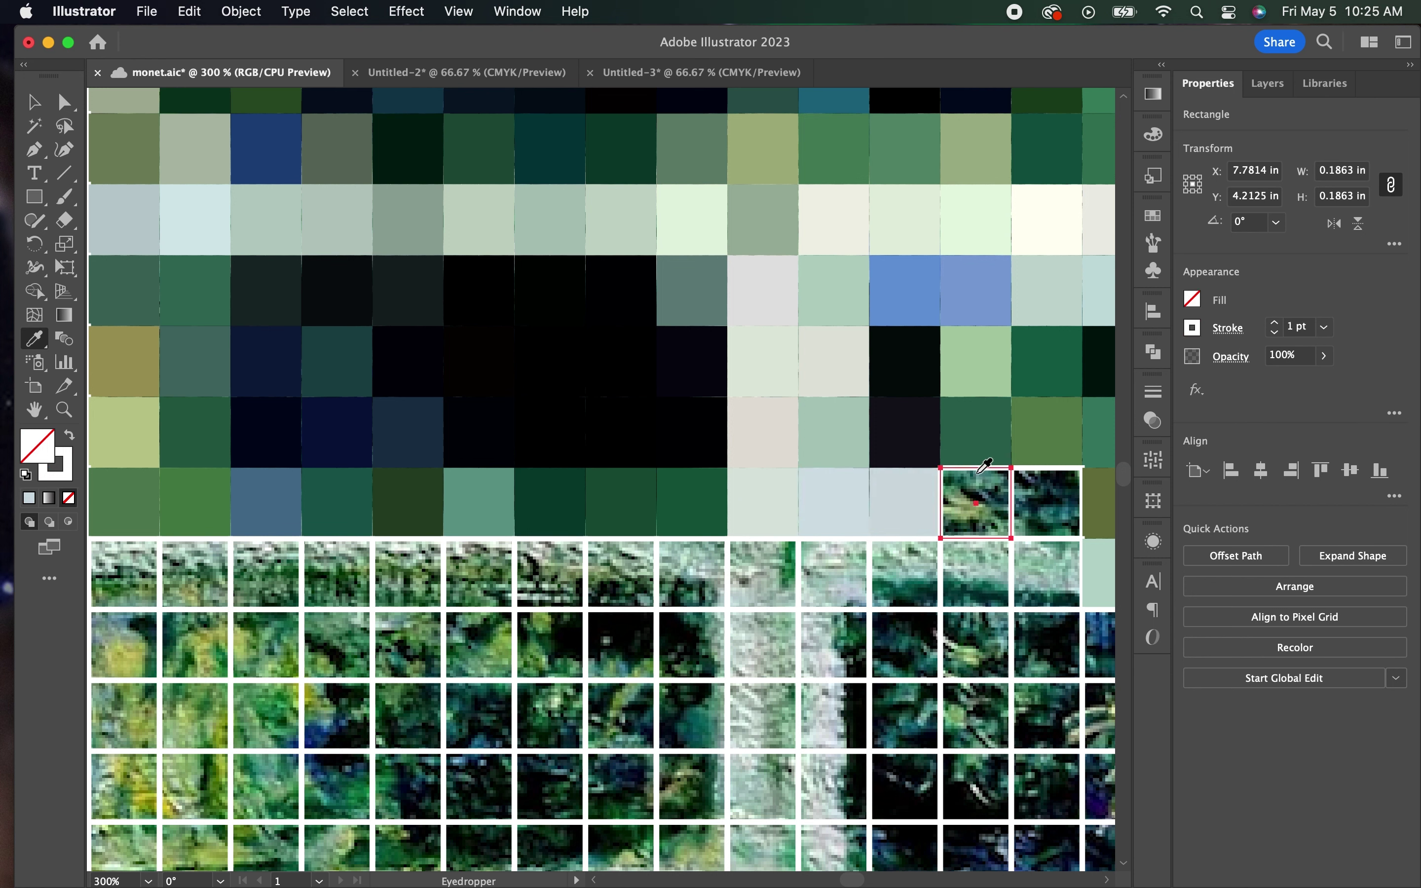
{"action": "left_click", "coordinate": [992, 515]}
Fill the next row's tiles right to left with sampled colours, including a grey
{"action": "left_click", "coordinate": [852, 552]}
{"action": "left_click", "coordinate": [764, 549]}
{"action": "left_click", "coordinate": [691, 549]}
{"action": "left_click", "coordinate": [543, 548]}
{"action": "left_click", "coordinate": [478, 549]}
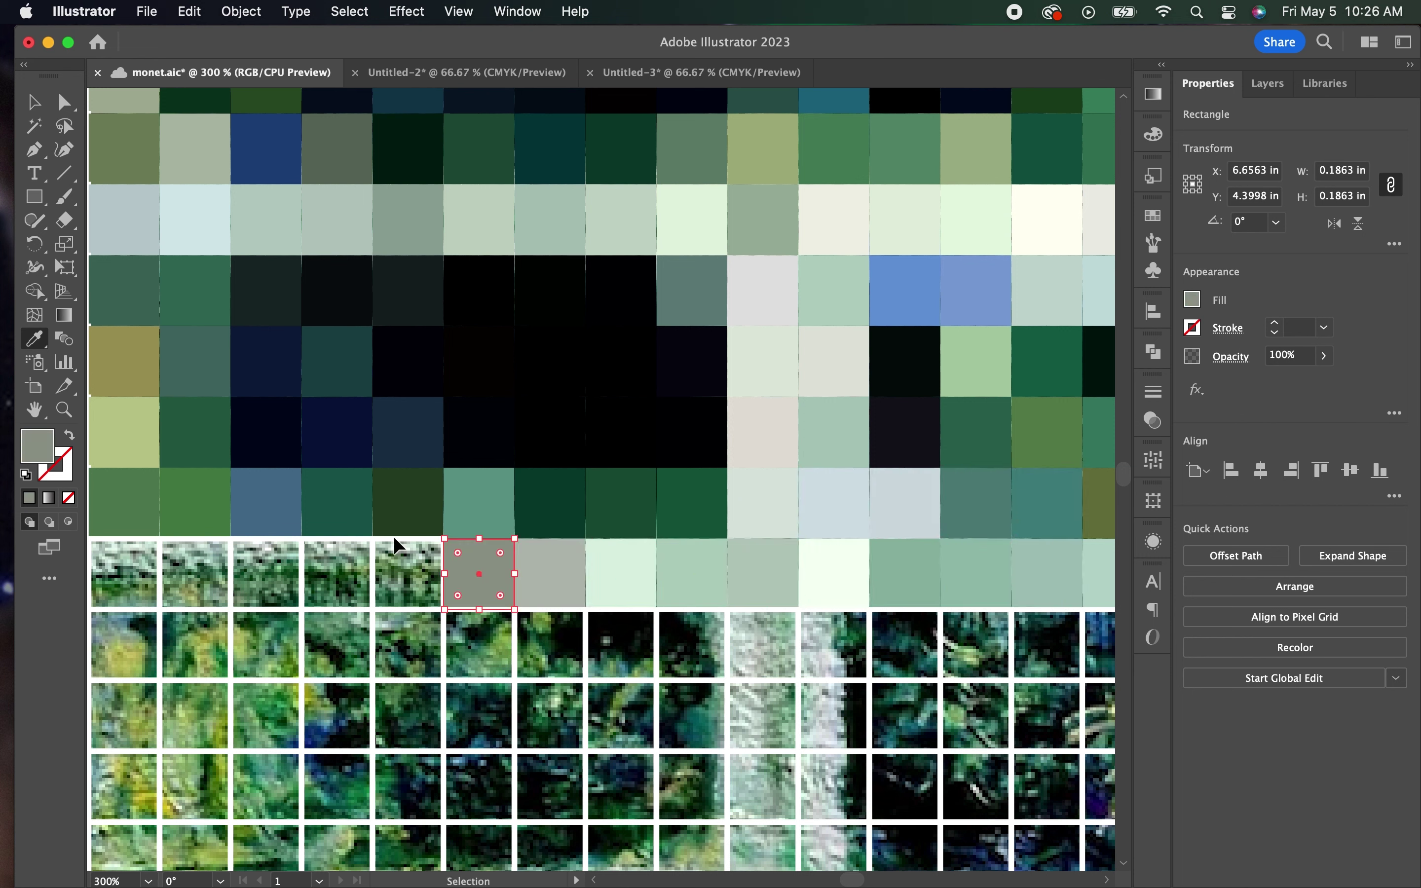
{"action": "left_click", "coordinate": [336, 544]}
{"action": "left_click", "coordinate": [267, 543]}
{"action": "left_click", "coordinate": [203, 540]}
Fill the following row's tiles with sampled dark colours and black
{"action": "left_click", "coordinate": [1022, 647]}
{"action": "left_click", "coordinate": [975, 647]}
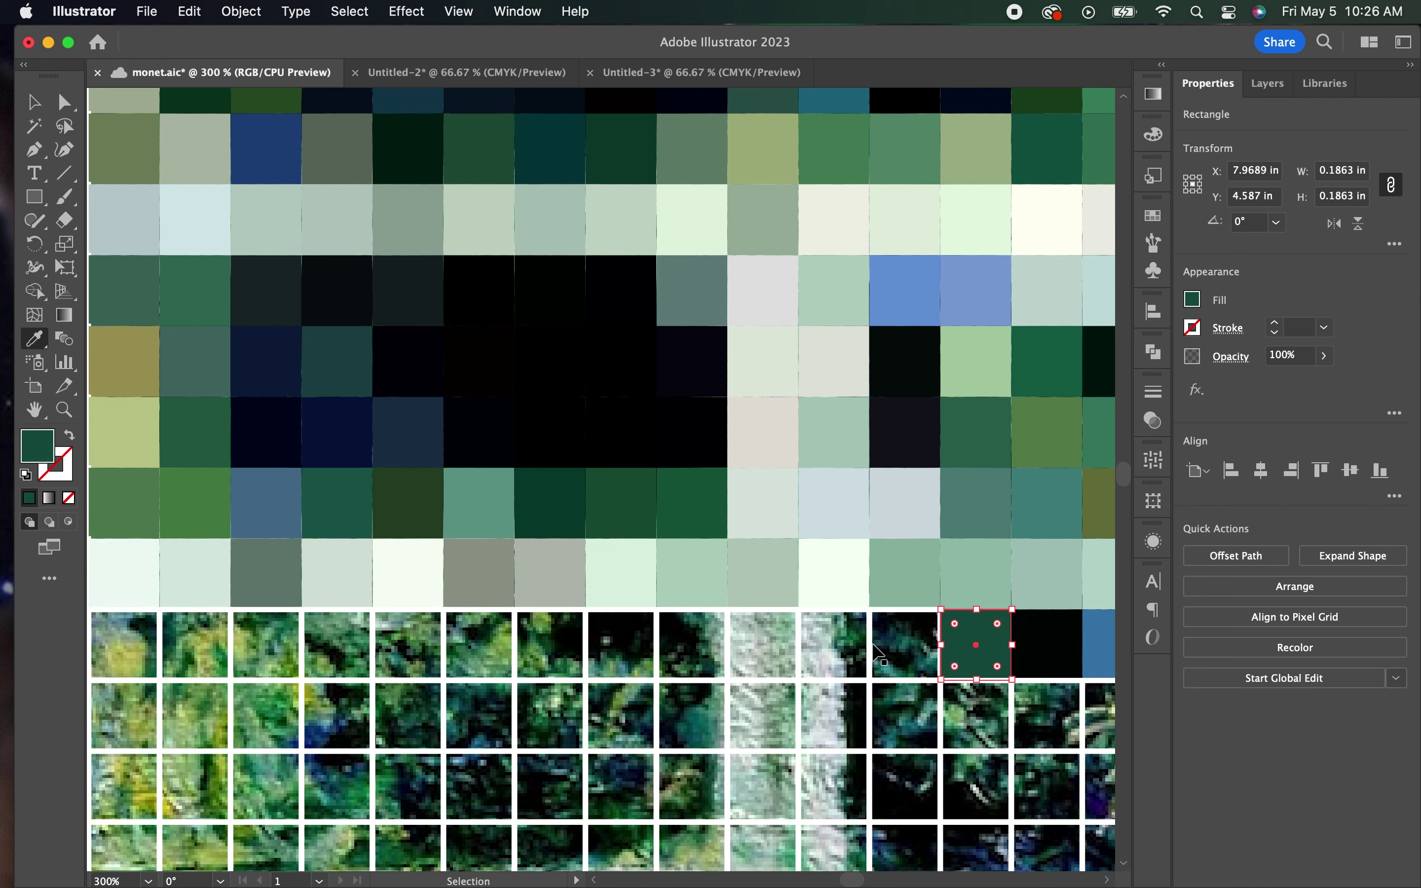
{"action": "left_click", "coordinate": [821, 630]}
{"action": "left_click", "coordinate": [758, 640]}
{"action": "left_click", "coordinate": [687, 640]}
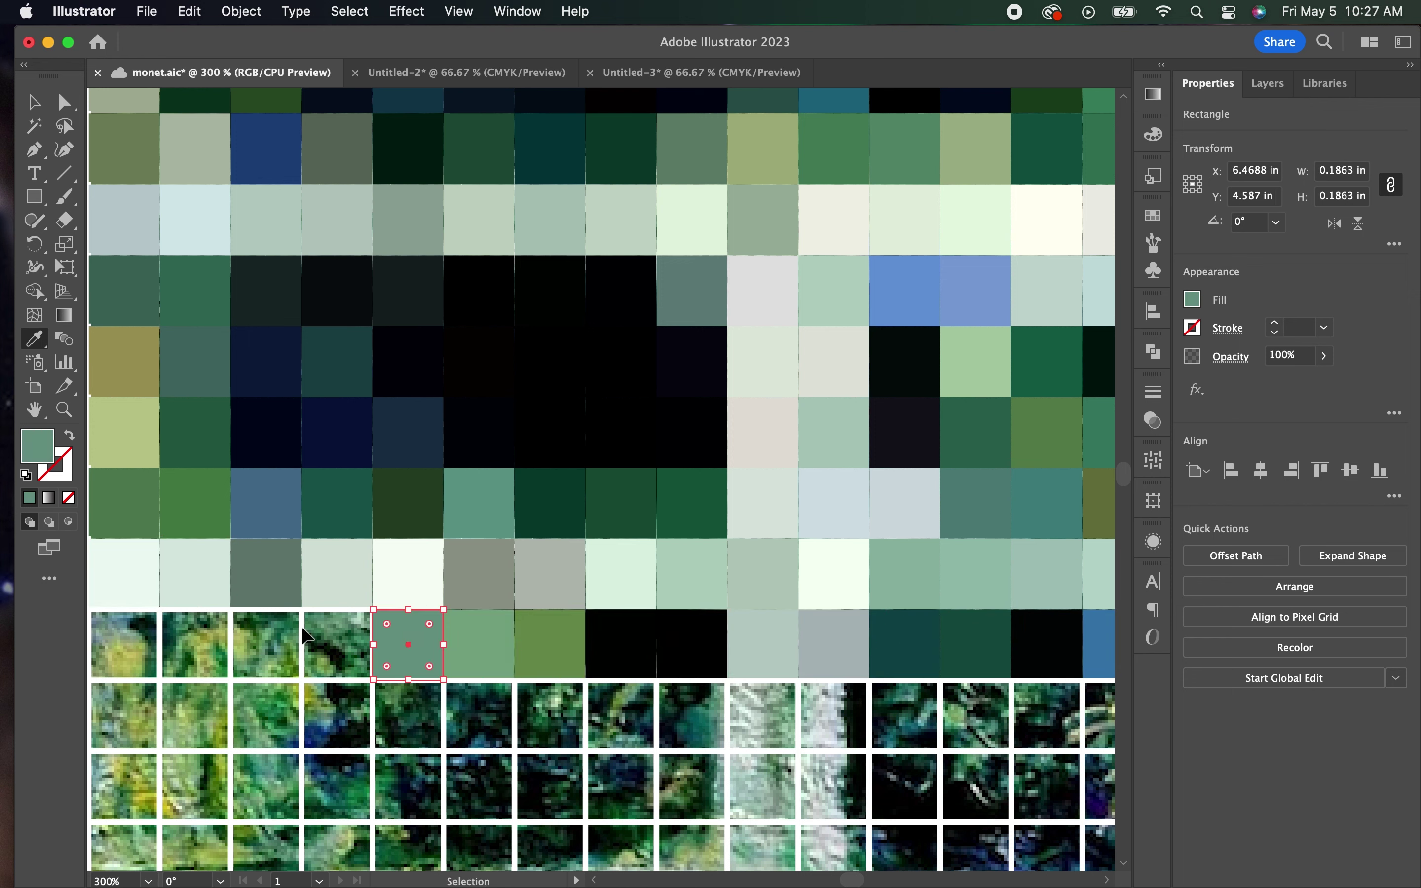
{"action": "left_click", "coordinate": [318, 629]}
{"action": "left_click", "coordinate": [267, 627]}
{"action": "left_click", "coordinate": [211, 621]}
Fill the lower row's tiles left to right with sampled colours, including a teal
{"action": "left_click", "coordinate": [195, 714]}
{"action": "left_click", "coordinate": [266, 714]}
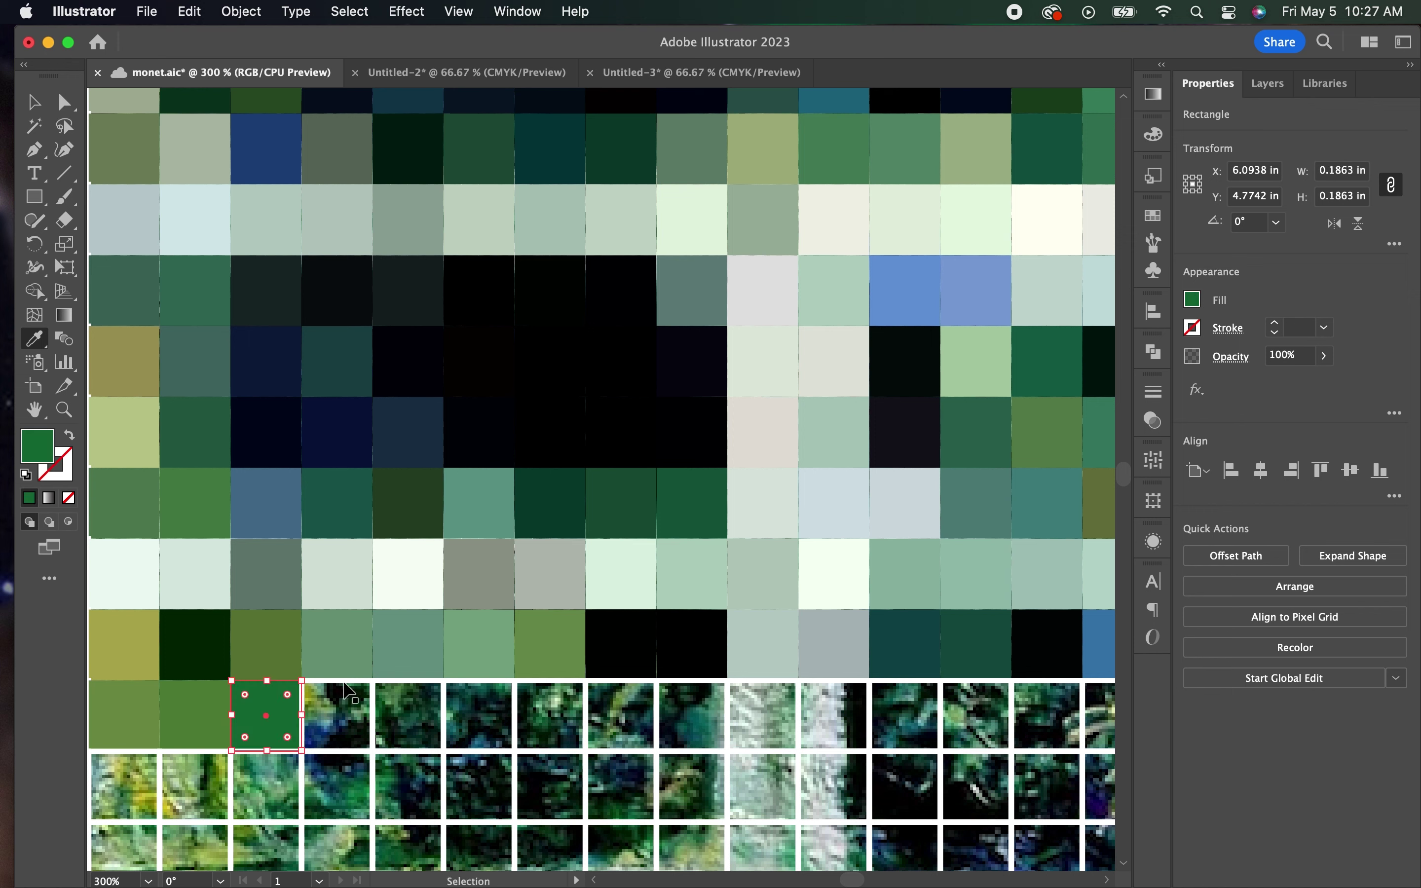
{"action": "left_click", "coordinate": [408, 713]}
{"action": "left_click", "coordinate": [478, 713]}
{"action": "left_click", "coordinate": [621, 714]}
{"action": "left_click", "coordinate": [692, 713]}
{"action": "left_click", "coordinate": [763, 708]}
{"action": "left_click", "coordinate": [834, 708]}
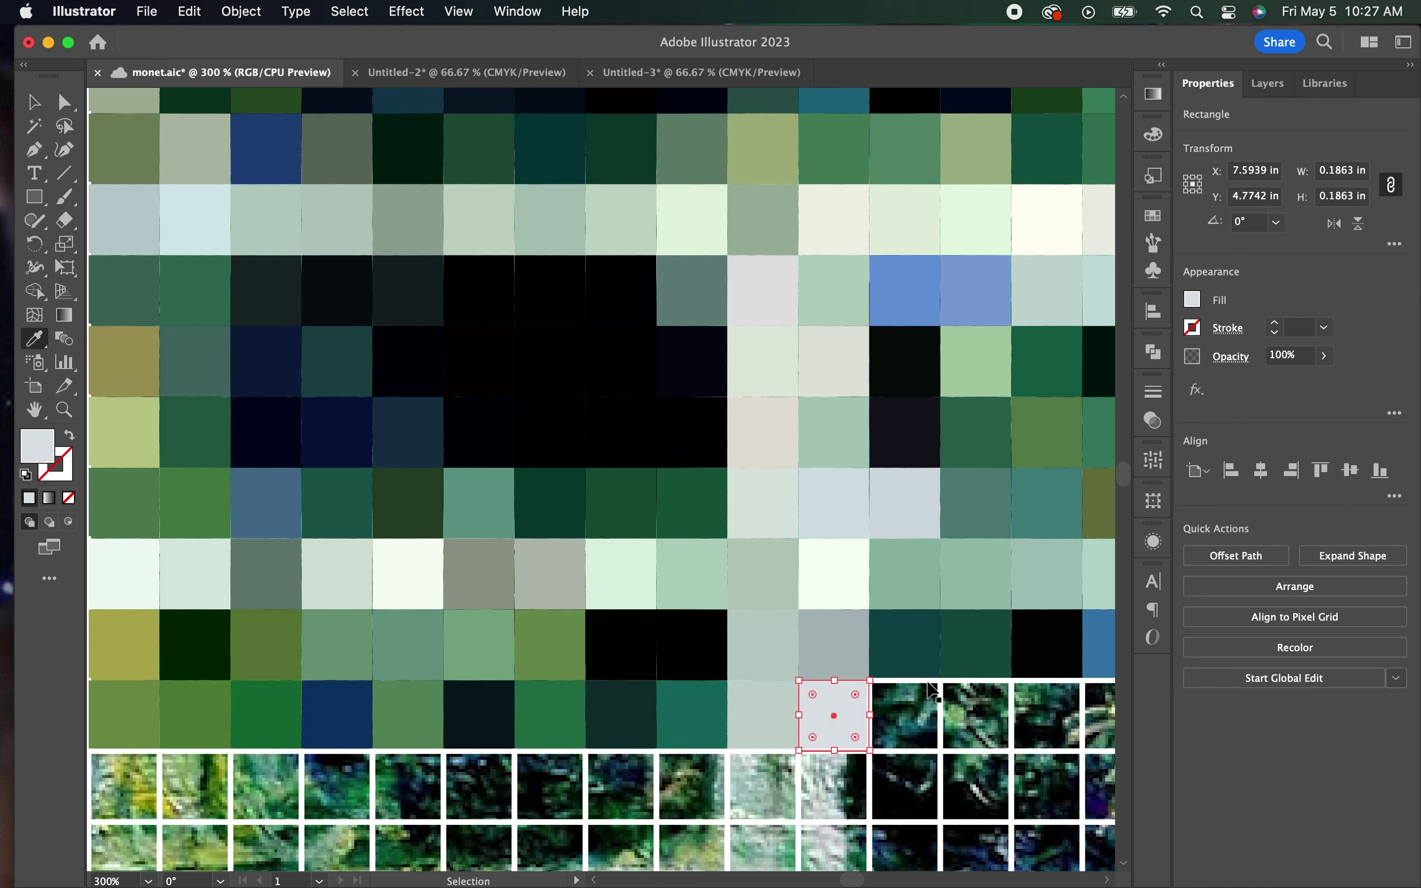
{"action": "left_click", "coordinate": [904, 708]}
{"action": "left_click", "coordinate": [975, 708]}
{"action": "left_click", "coordinate": [1046, 708]}
Fill the bottom row's tiles with sampled colours, one in black, then scroll down to the next block
{"action": "left_click", "coordinate": [124, 784]}
{"action": "left_click", "coordinate": [194, 784]}
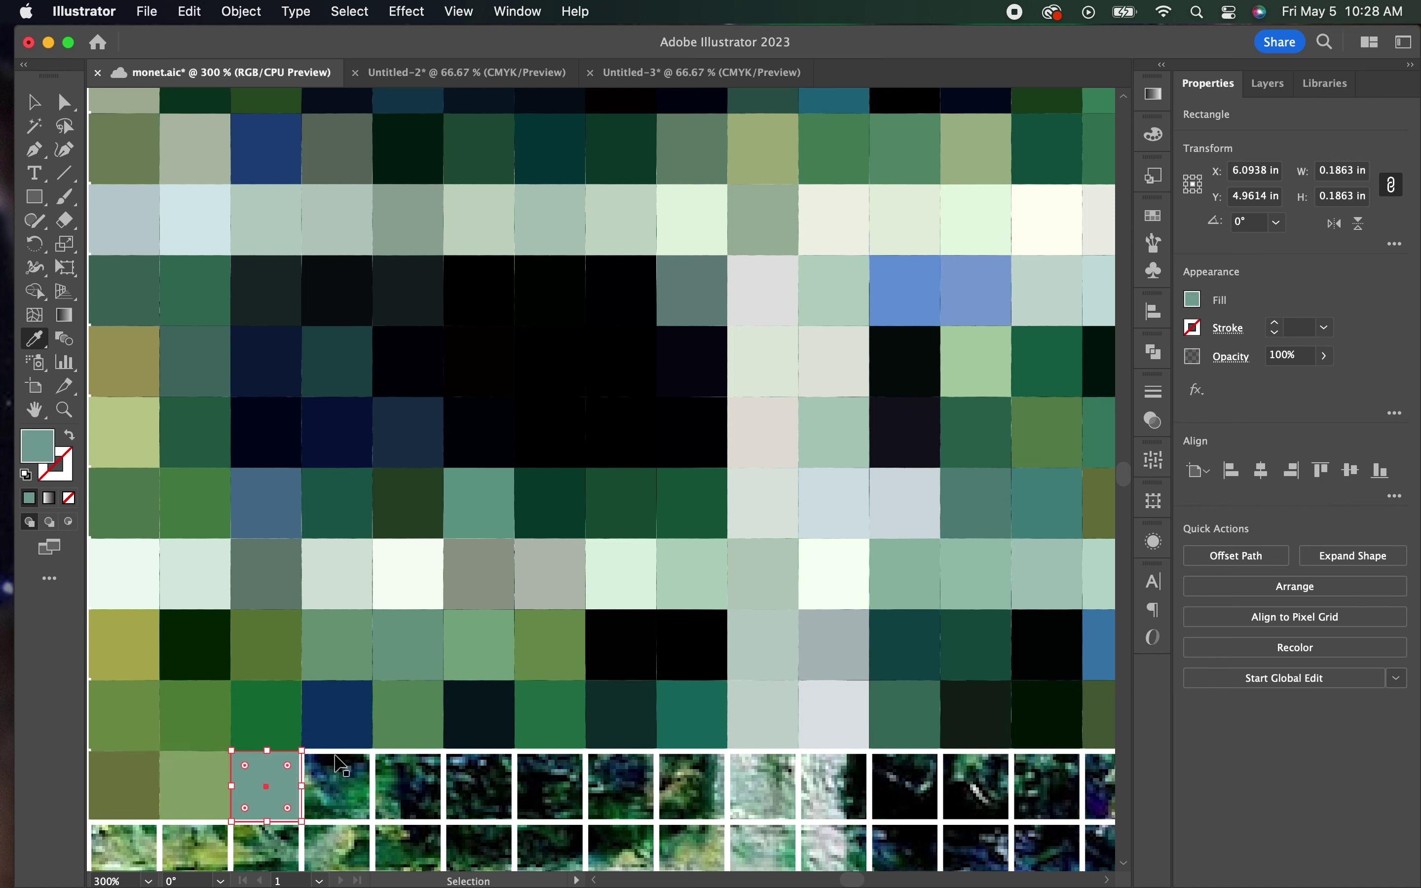
{"action": "left_click", "coordinate": [266, 784]}
{"action": "left_click", "coordinate": [408, 784]}
{"action": "left_click", "coordinate": [479, 784]}
{"action": "left_click", "coordinate": [621, 784]}
{"action": "left_click", "coordinate": [692, 770]}
{"action": "left_click", "coordinate": [763, 770]}
{"action": "left_click", "coordinate": [834, 770]}
{"action": "left_click", "coordinate": [904, 770]}
{"action": "left_click", "coordinate": [975, 770]}
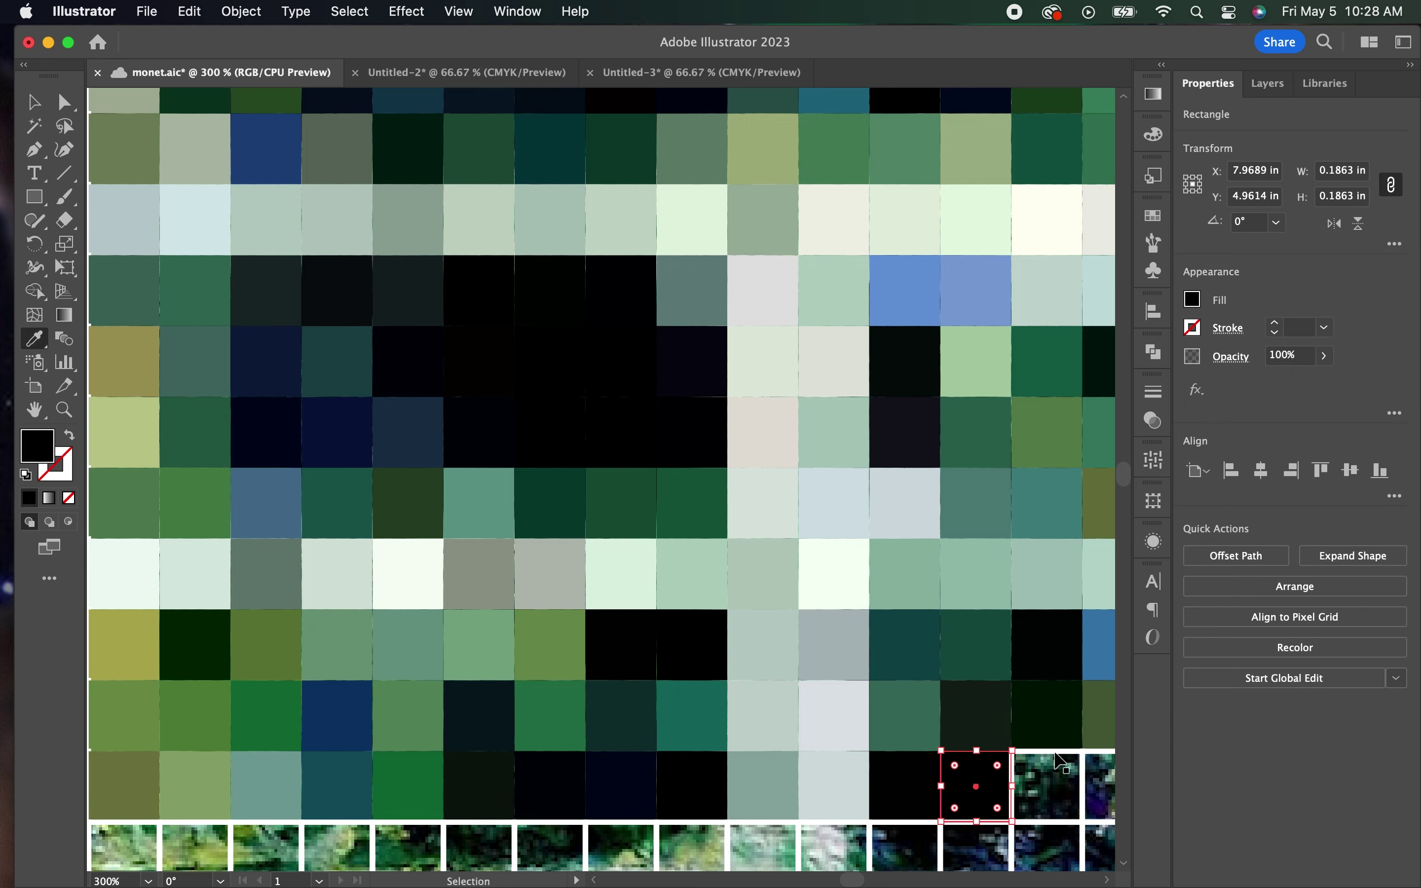
{"action": "scroll", "coordinate": [546, 349], "scroll_direction": "down", "scroll_amount": 10}
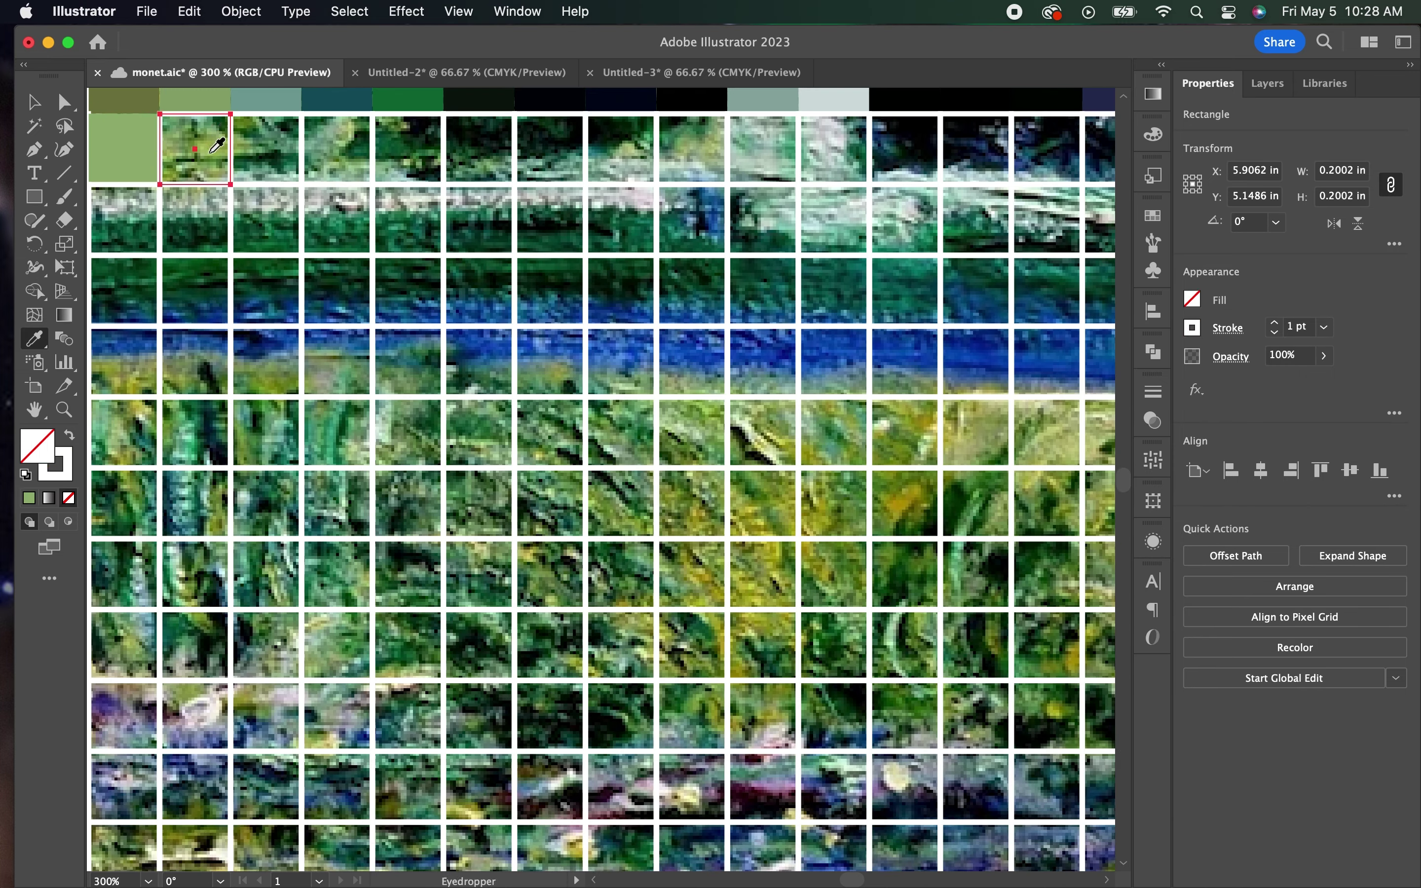
Flatten the top row's tiles into sampled green, black and blue squares
{"action": "left_click", "coordinate": [195, 141]}
{"action": "left_click", "coordinate": [266, 141]}
{"action": "left_click", "coordinate": [408, 142]}
{"action": "left_click", "coordinate": [550, 141]}
{"action": "left_click", "coordinate": [692, 141]}
{"action": "left_click", "coordinate": [834, 142]}
{"action": "left_click", "coordinate": [977, 123]}
{"action": "left_click", "coordinate": [1044, 144]}
Flatten the second row's tiles into squares of their sampled painting colours
{"action": "left_click", "coordinate": [204, 194]}
{"action": "left_click", "coordinate": [270, 195]}
{"action": "left_click", "coordinate": [340, 196]}
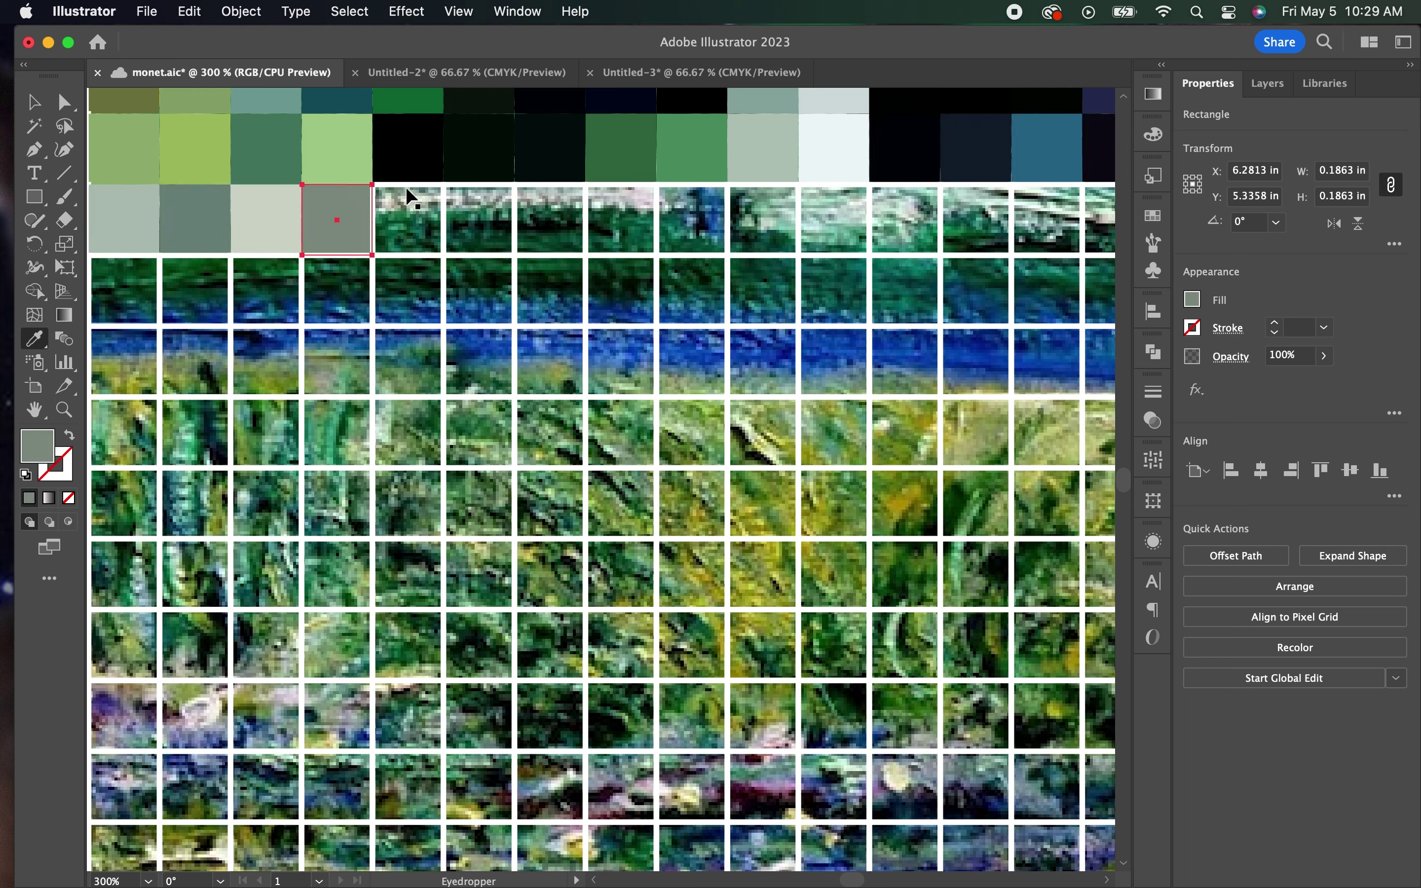
{"action": "left_click", "coordinate": [564, 188]}
{"action": "left_click", "coordinate": [704, 194]}
{"action": "left_click", "coordinate": [850, 194]}
{"action": "left_click", "coordinate": [976, 194]}
{"action": "left_click", "coordinate": [1105, 194]}
Fill the third row's tiles with their sampled dark and mid greens
{"action": "left_click", "coordinate": [133, 270]}
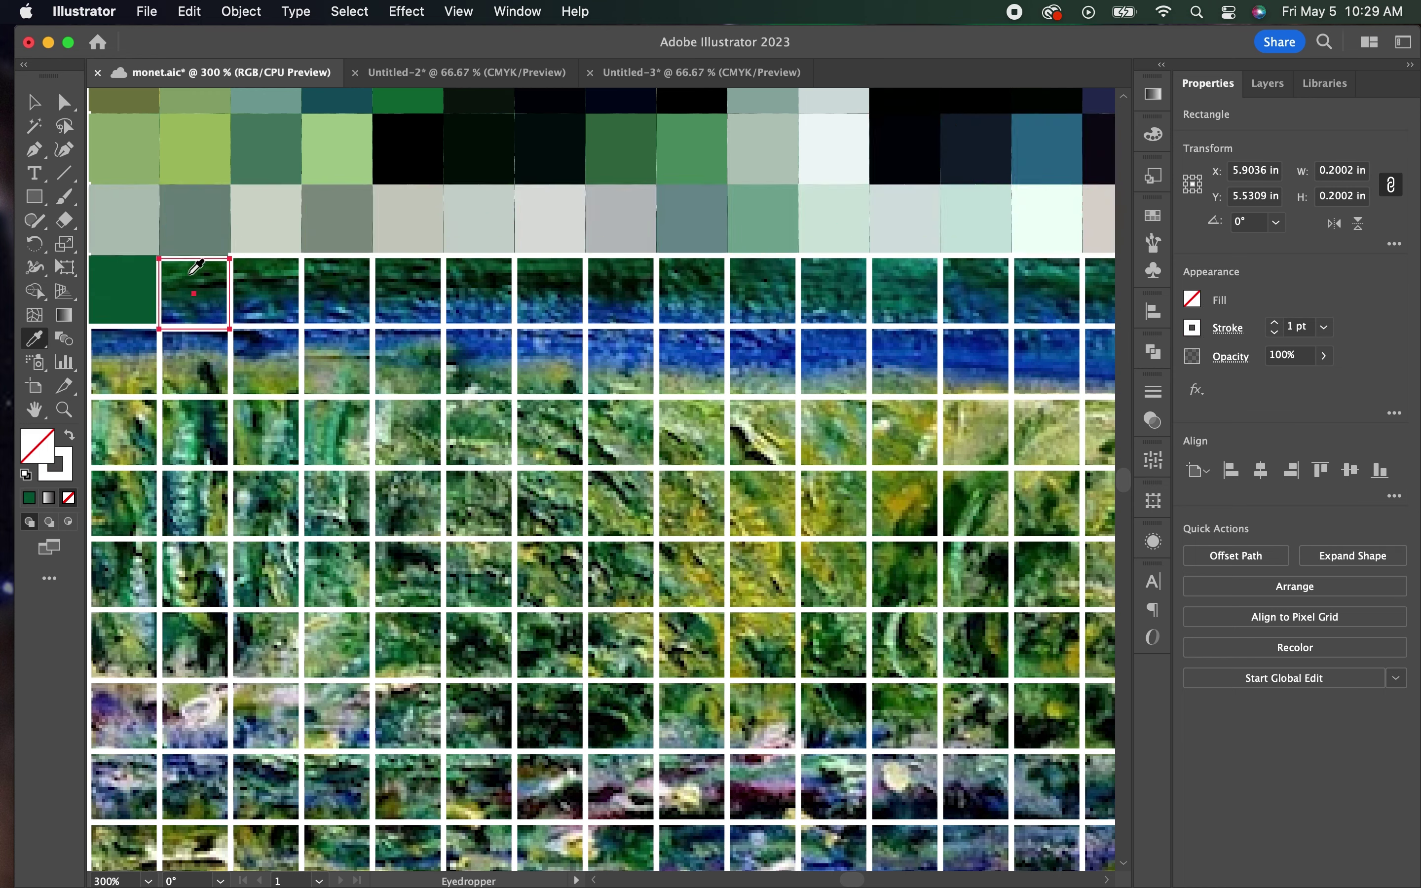
{"action": "left_click", "coordinate": [270, 277]}
{"action": "left_click", "coordinate": [341, 276]}
{"action": "left_click", "coordinate": [481, 276]}
{"action": "left_click", "coordinate": [622, 276]}
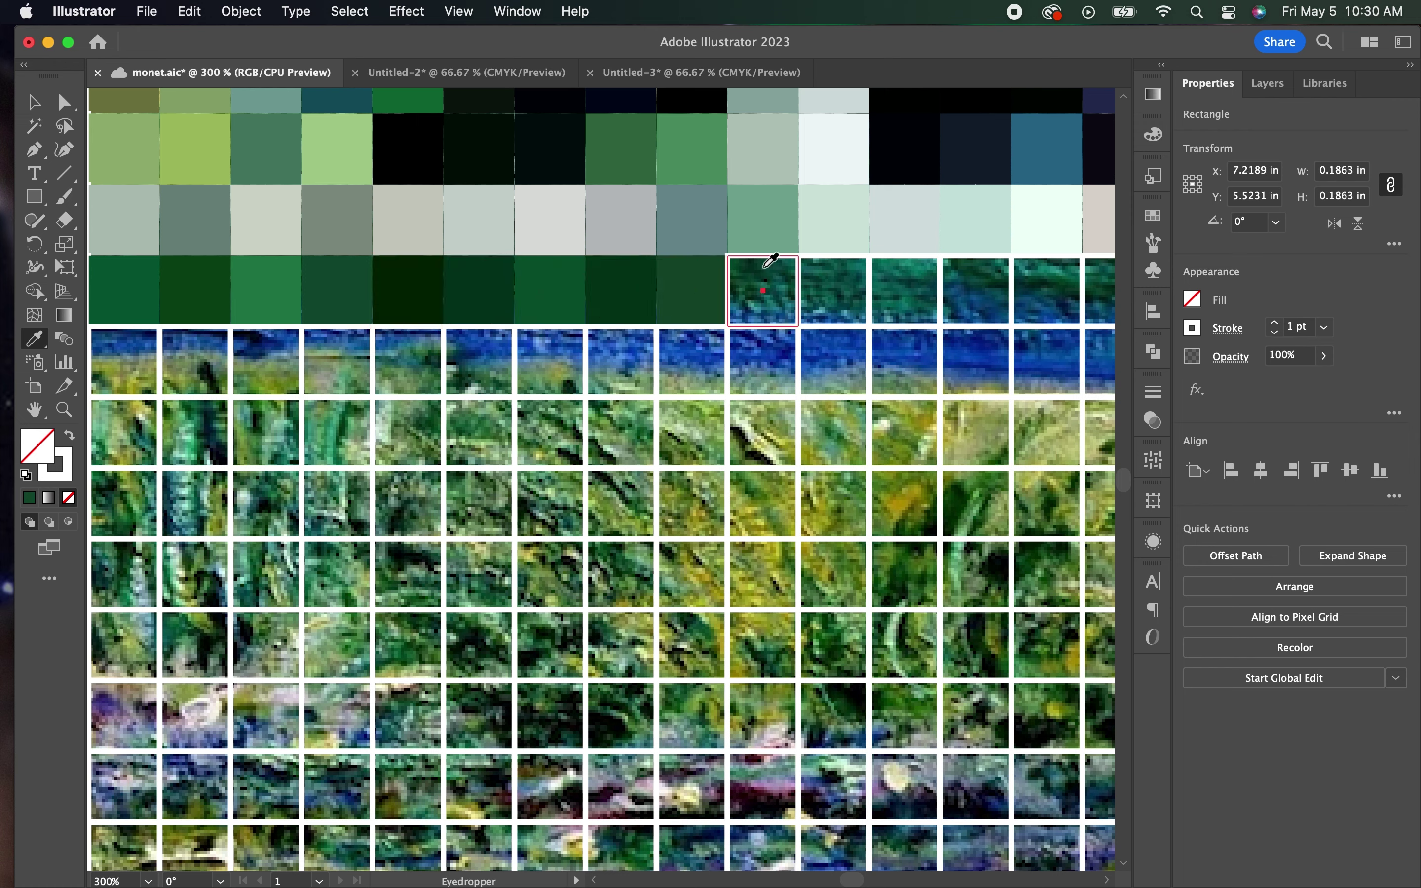
{"action": "left_click", "coordinate": [834, 277]}
{"action": "left_click", "coordinate": [977, 271]}
{"action": "left_click", "coordinate": [1047, 276]}
{"action": "left_click", "coordinate": [1097, 276]}
Turn the blue row's tiles into flat sampled blue squares
{"action": "left_click", "coordinate": [279, 338]}
{"action": "left_click", "coordinate": [337, 346]}
{"action": "left_click", "coordinate": [408, 346]}
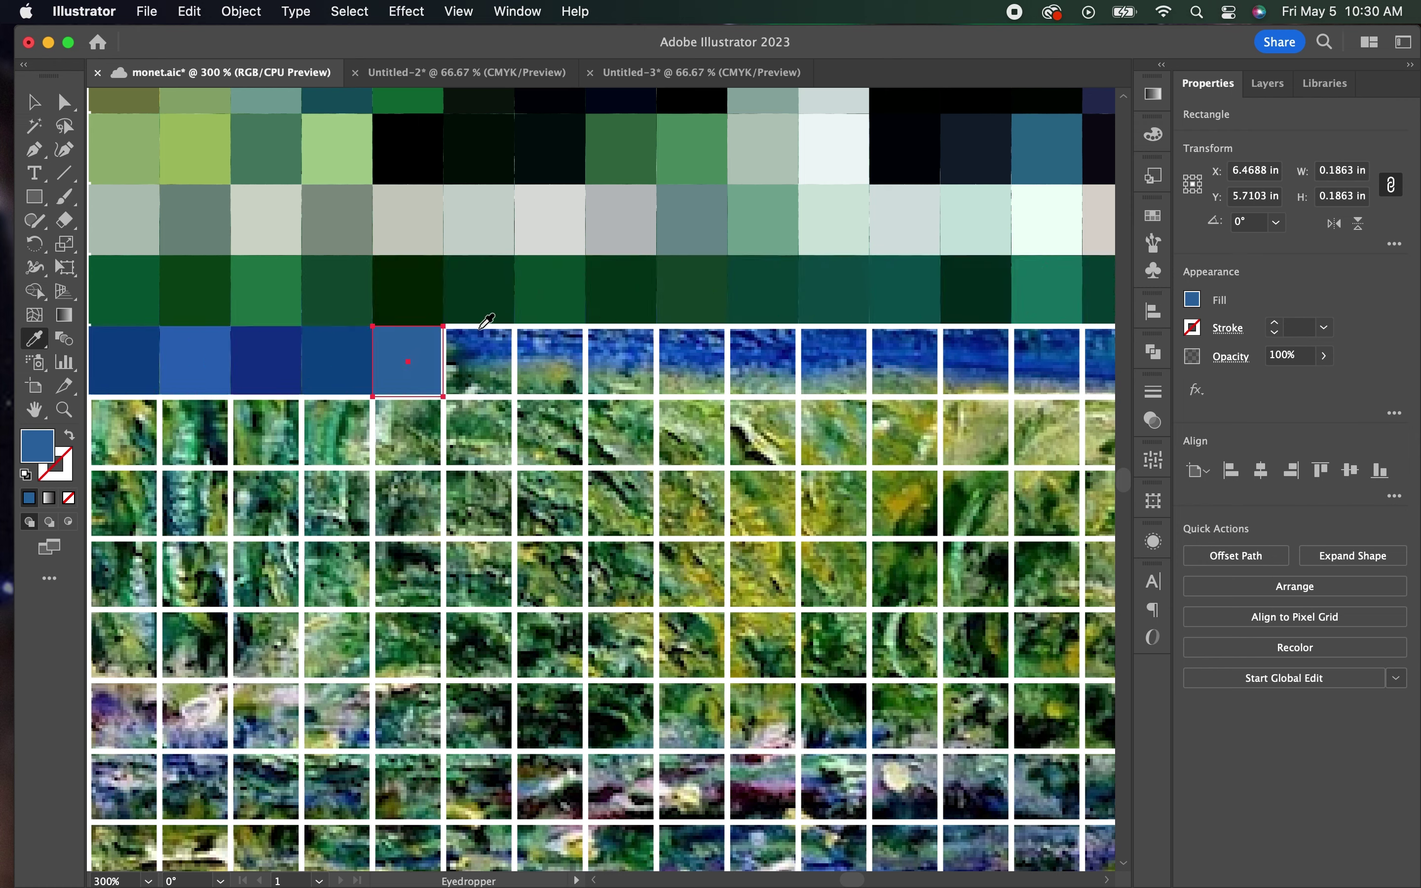
{"action": "left_click", "coordinate": [699, 340]}
{"action": "left_click", "coordinate": [763, 340]}
{"action": "left_click", "coordinate": [834, 340]}
{"action": "left_click", "coordinate": [904, 341]}
{"action": "left_click", "coordinate": [975, 340]}
{"action": "left_click", "coordinate": [1047, 340]}
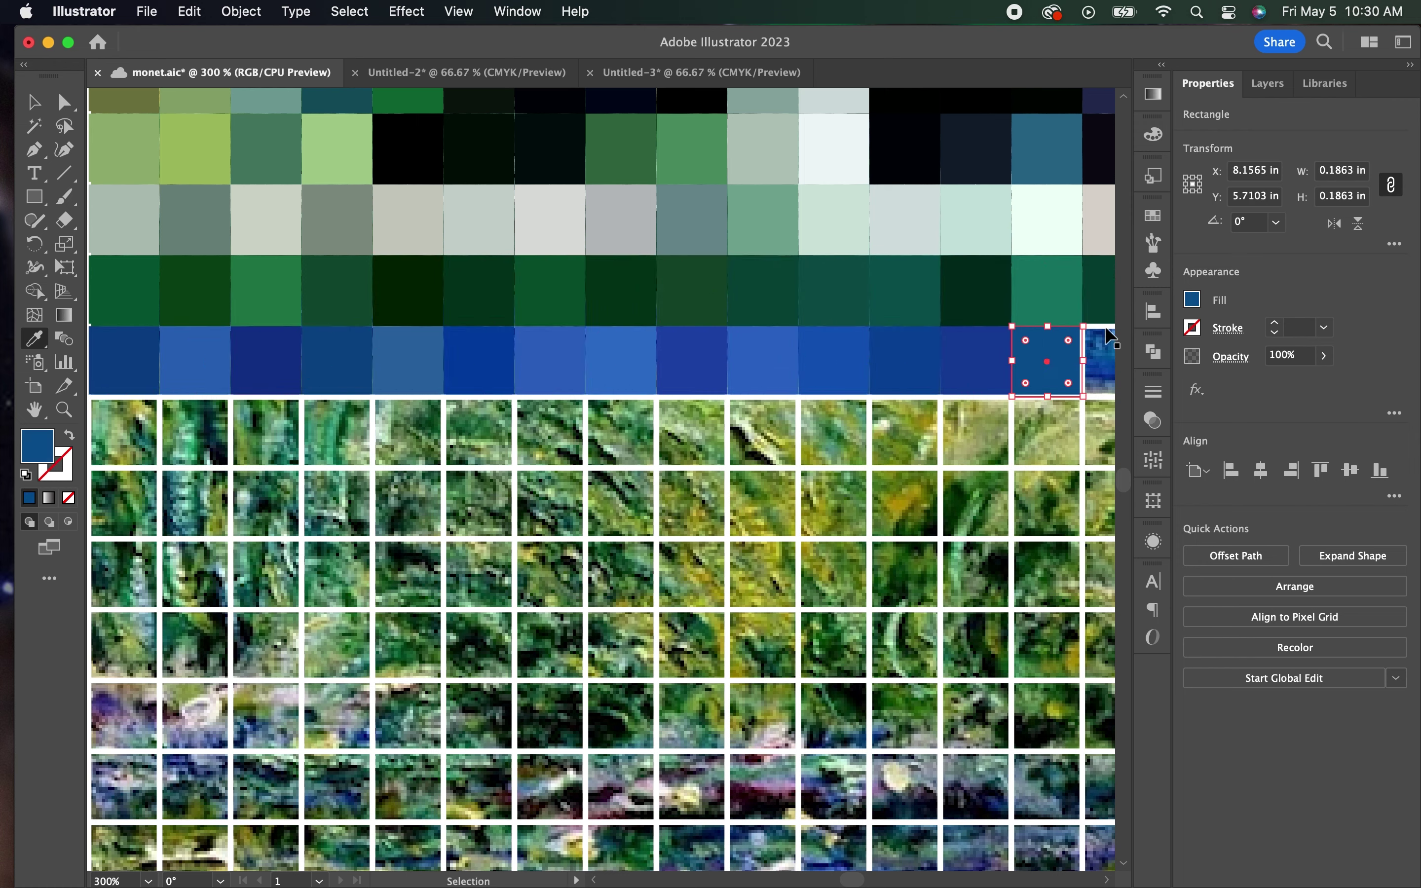
Flatten the fifth row into sampled colours, including light green and olive green squares
{"action": "left_click", "coordinate": [123, 432]}
{"action": "left_click", "coordinate": [265, 431]}
{"action": "left_click", "coordinate": [336, 432]}
{"action": "left_click", "coordinate": [478, 432]}
{"action": "left_click", "coordinate": [549, 431]}
{"action": "left_click", "coordinate": [620, 432]}
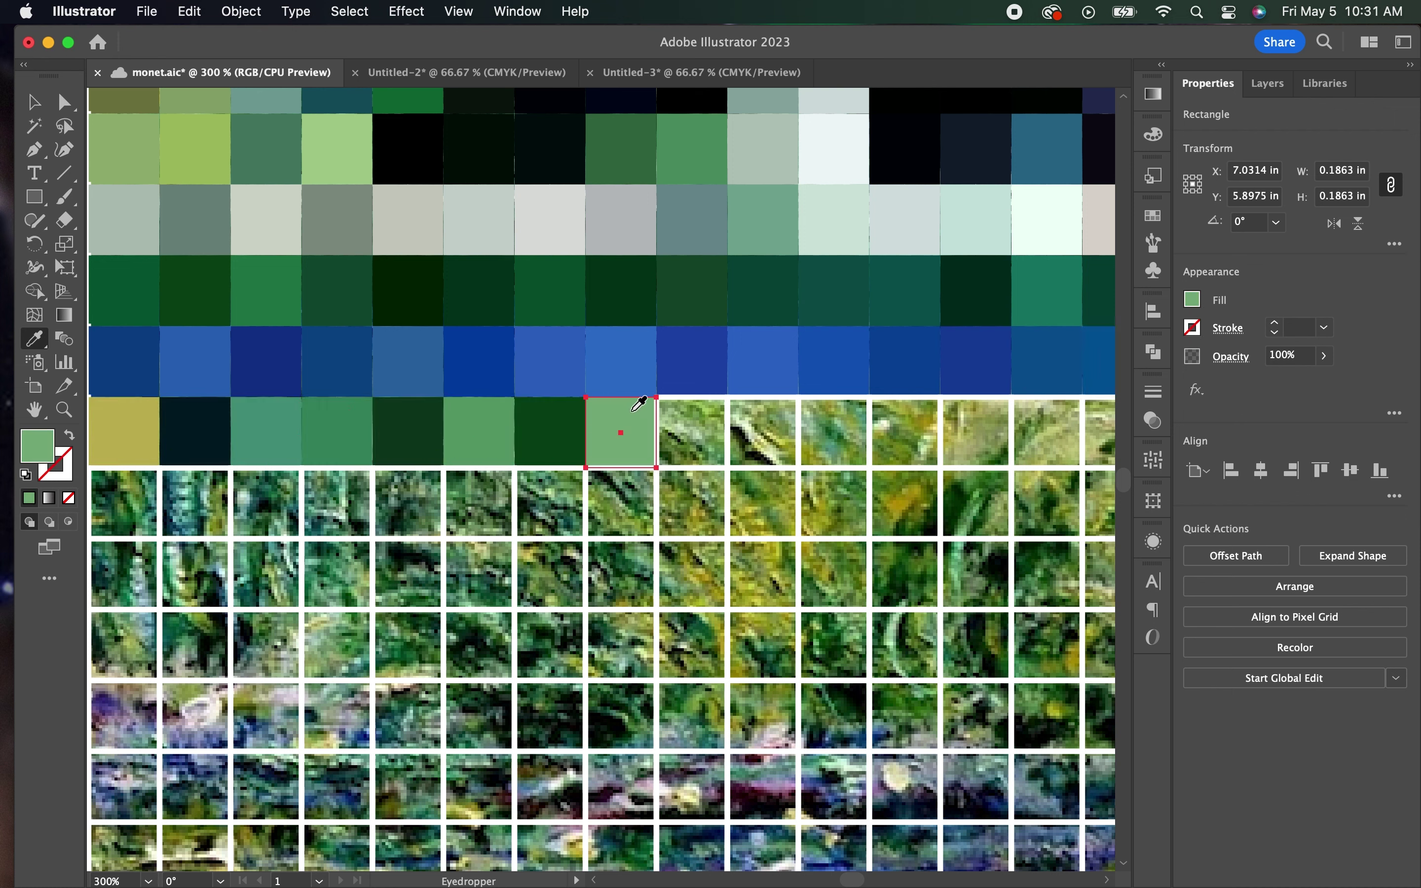
{"action": "left_click", "coordinate": [762, 431]}
{"action": "left_click", "coordinate": [834, 432]}
{"action": "left_click", "coordinate": [905, 432]}
{"action": "left_click", "coordinate": [974, 432]}
{"action": "left_click", "coordinate": [1047, 432]}
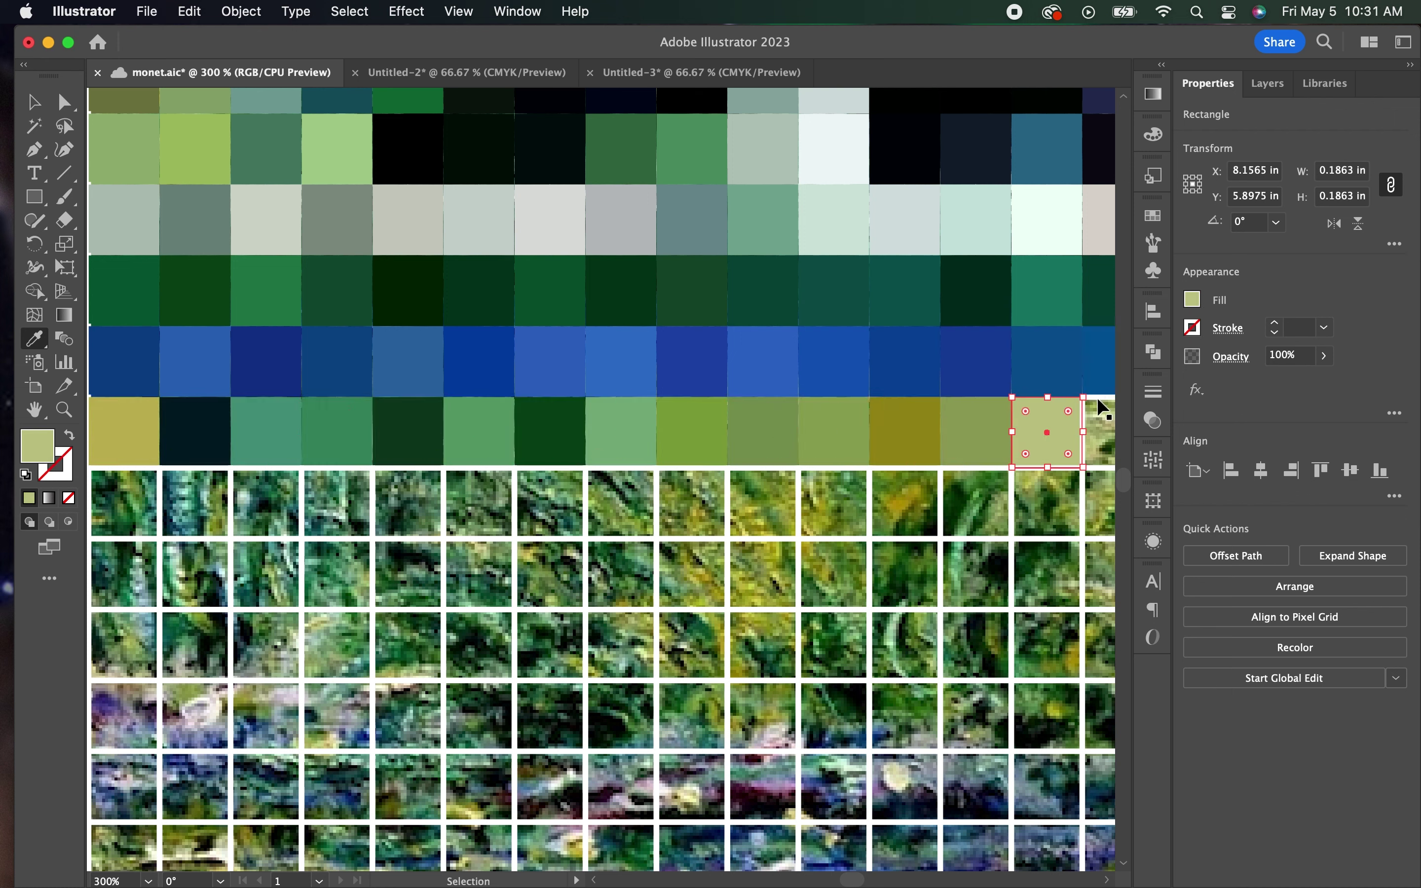
Flatten the sixth row's tiles into their sampled painting colours
{"action": "left_click", "coordinate": [198, 494]}
{"action": "left_click", "coordinate": [266, 500]}
{"action": "left_click", "coordinate": [336, 499]}
{"action": "left_click", "coordinate": [407, 500]}
{"action": "left_click", "coordinate": [478, 500]}
{"action": "left_click", "coordinate": [552, 482]}
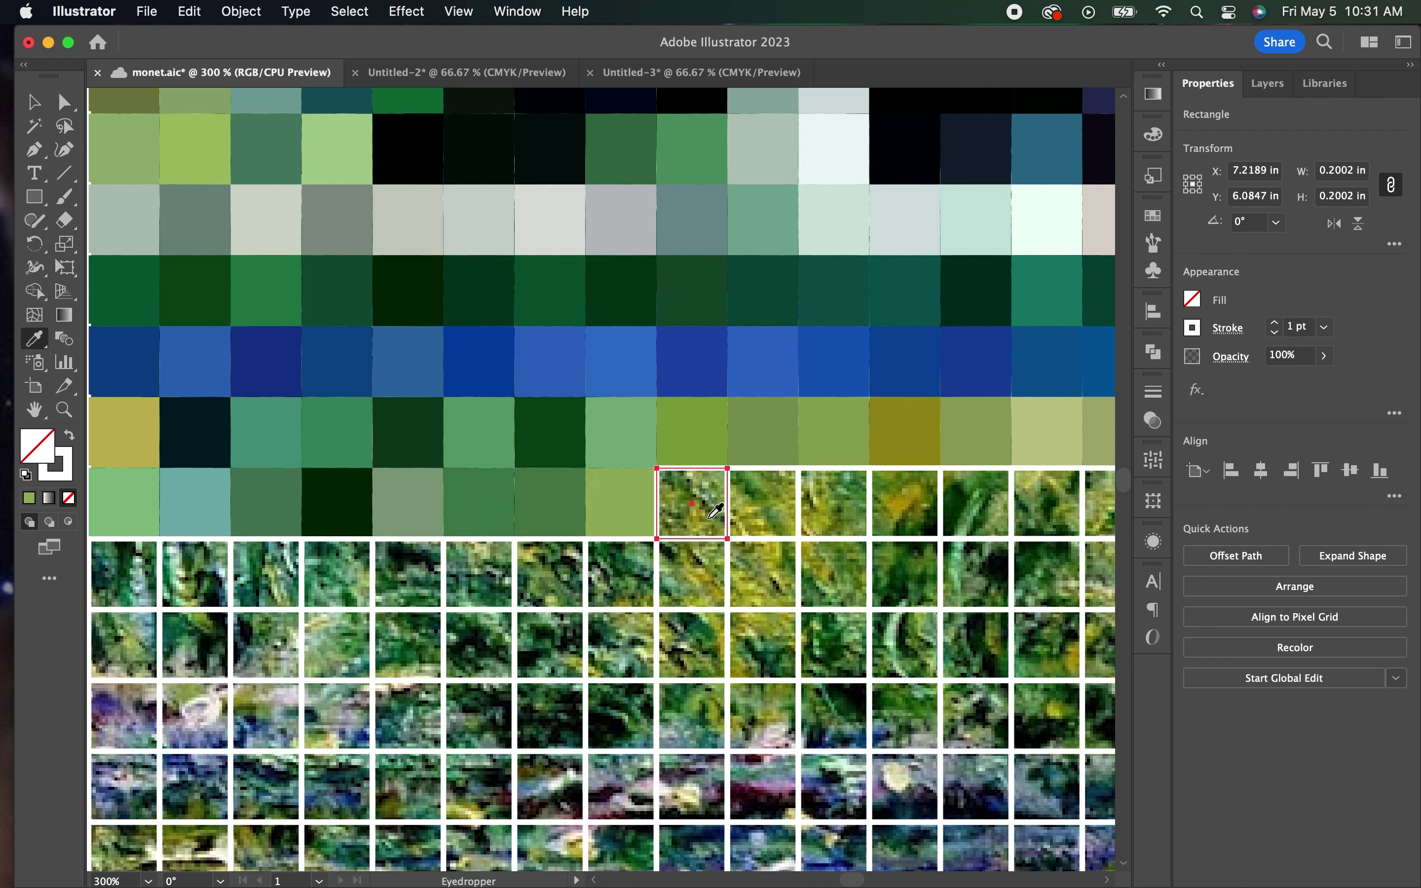
{"action": "left_click", "coordinate": [762, 502]}
{"action": "left_click", "coordinate": [834, 502]}
{"action": "left_click", "coordinate": [974, 503]}
{"action": "left_click", "coordinate": [1046, 503]}
Replace the seventh row's tiles with flat squares of their sampled colours
{"action": "left_click", "coordinate": [123, 572]}
{"action": "left_click", "coordinate": [194, 573]}
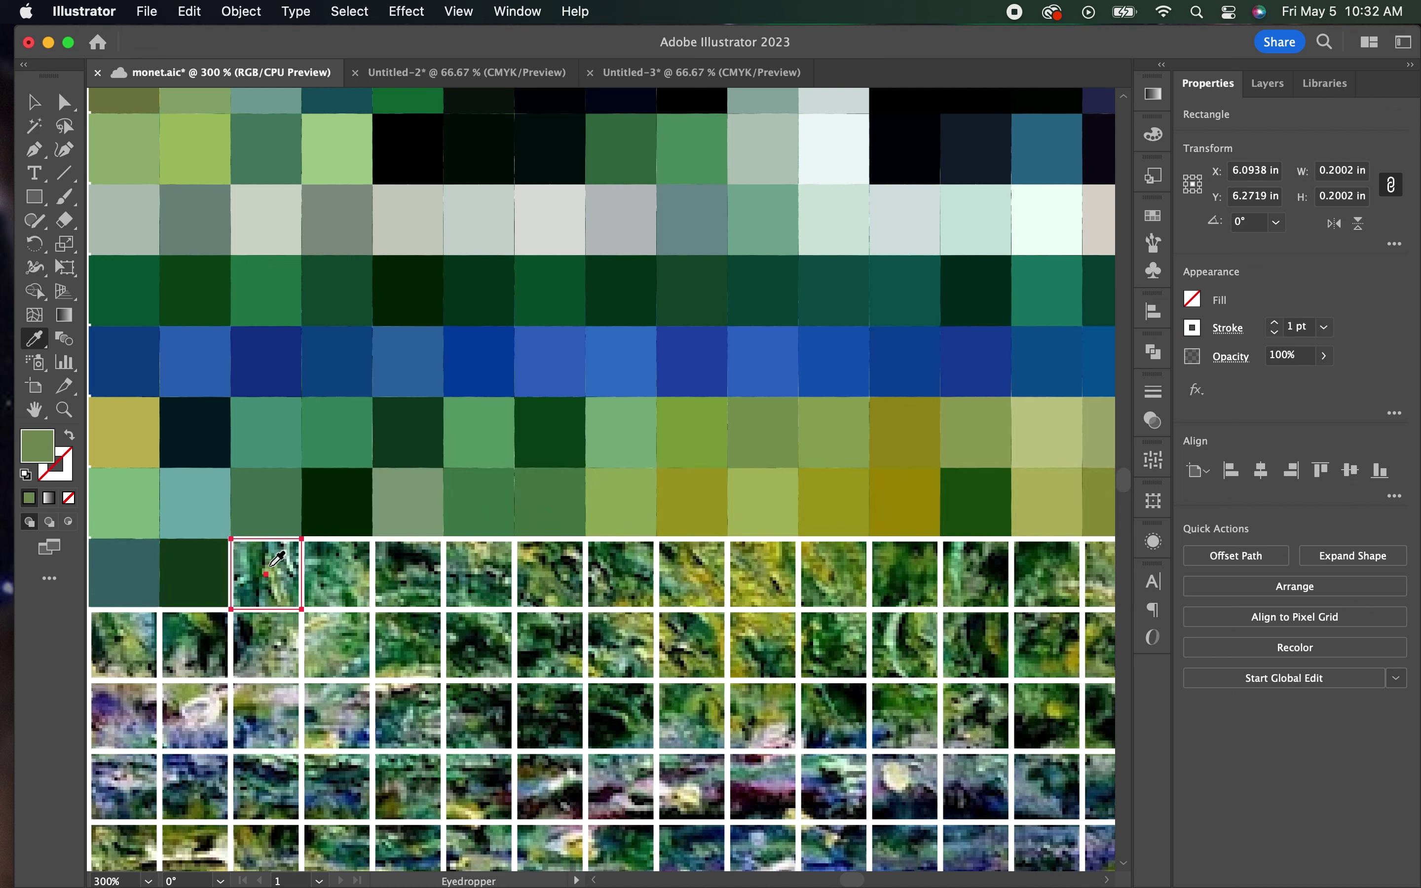
{"action": "left_click", "coordinate": [266, 564]}
{"action": "left_click", "coordinate": [337, 564]}
{"action": "left_click", "coordinate": [478, 564]}
{"action": "left_click", "coordinate": [621, 564]}
{"action": "left_click", "coordinate": [763, 564]}
{"action": "left_click", "coordinate": [905, 564]}
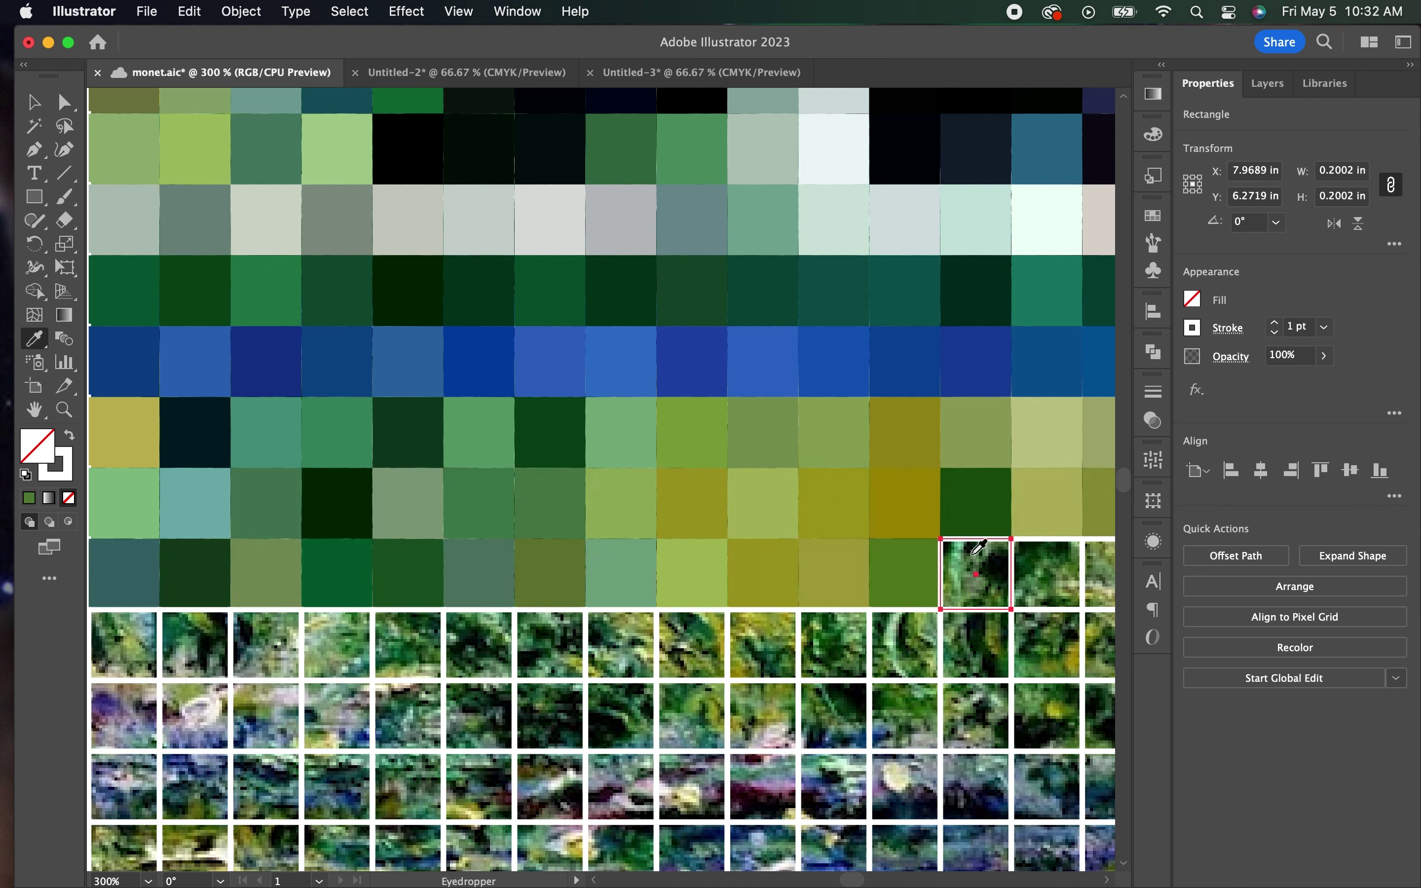
{"action": "left_click", "coordinate": [975, 564]}
{"action": "left_click", "coordinate": [1047, 564]}
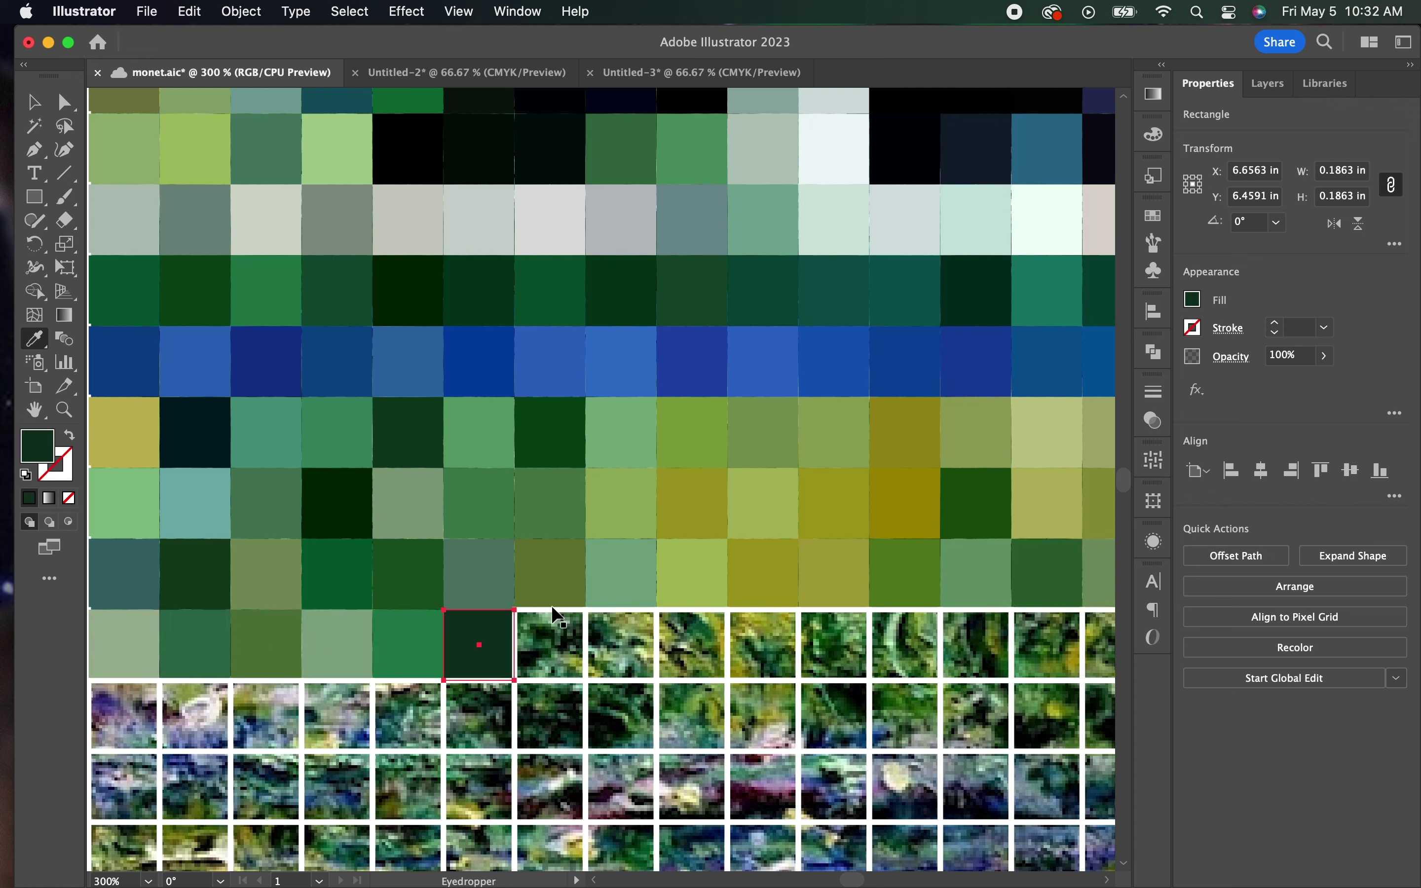
Flatten the eighth row's tiles into sampled-colour squares
{"action": "left_click", "coordinate": [550, 643]}
{"action": "left_click", "coordinate": [621, 643]}
{"action": "left_click", "coordinate": [692, 644]}
{"action": "left_click", "coordinate": [834, 644]}
{"action": "left_click", "coordinate": [975, 644]}
{"action": "left_click", "coordinate": [1047, 643]}
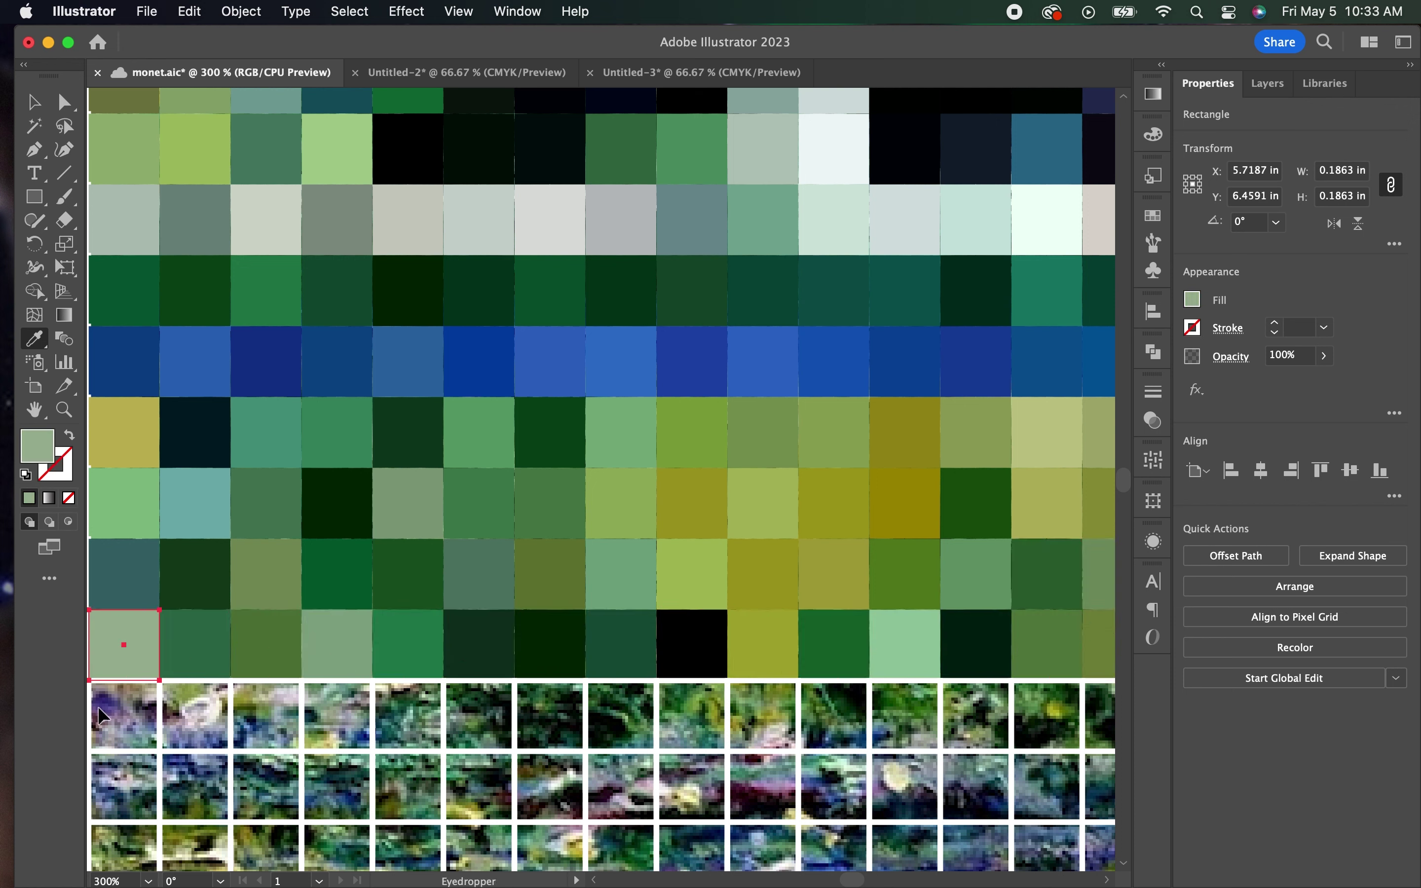
Begin the next row with sampled purple and olive flat squares
{"action": "left_click", "coordinate": [100, 716]}
{"action": "left_click", "coordinate": [195, 717]}
{"action": "left_click", "coordinate": [265, 716]}
{"action": "left_click", "coordinate": [634, 690]}
{"action": "left_click", "coordinate": [692, 699]}
{"action": "left_click", "coordinate": [763, 699]}
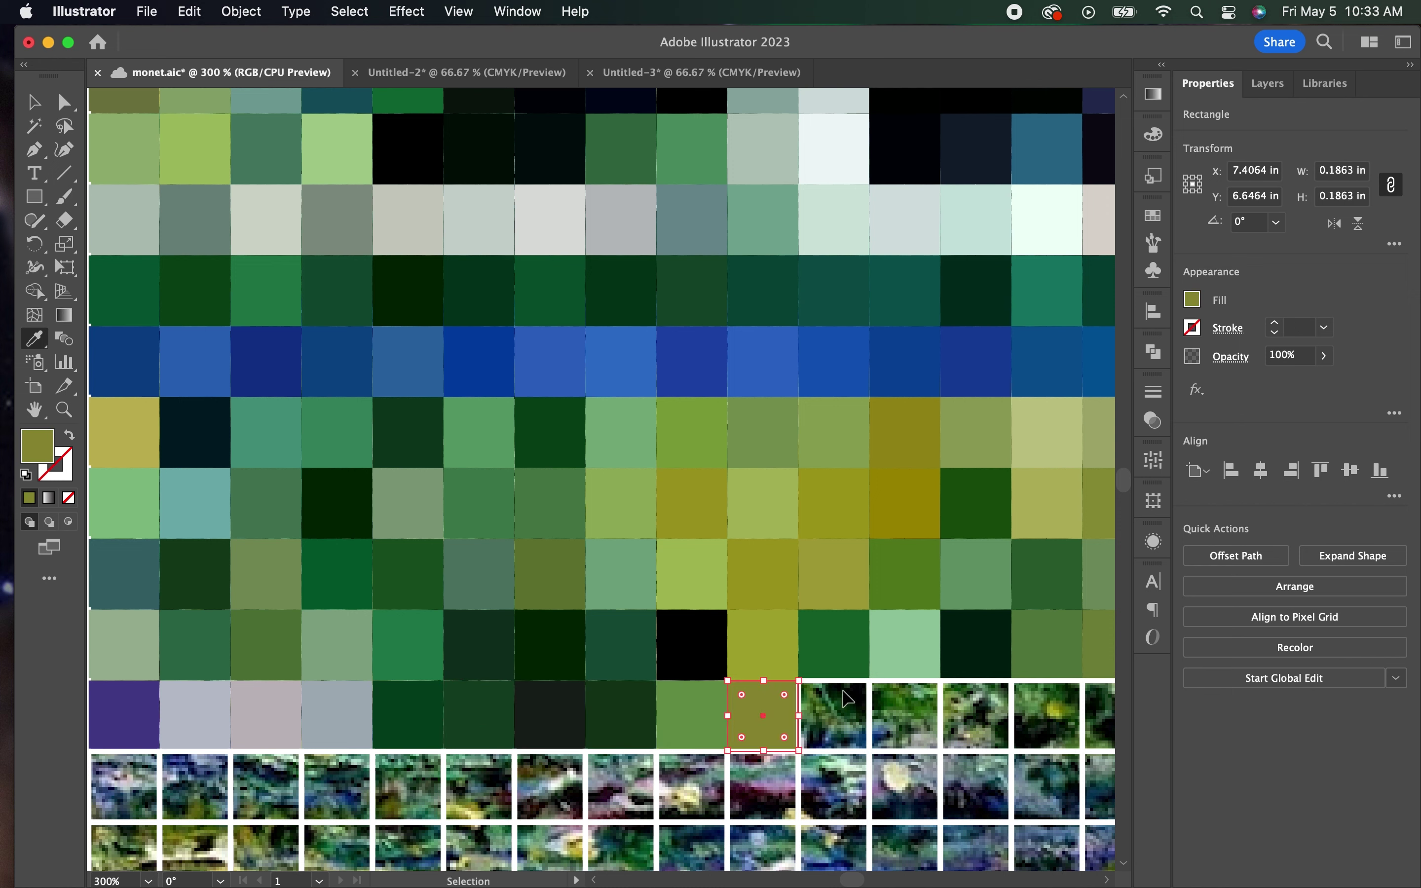
{"action": "left_click", "coordinate": [982, 695]}
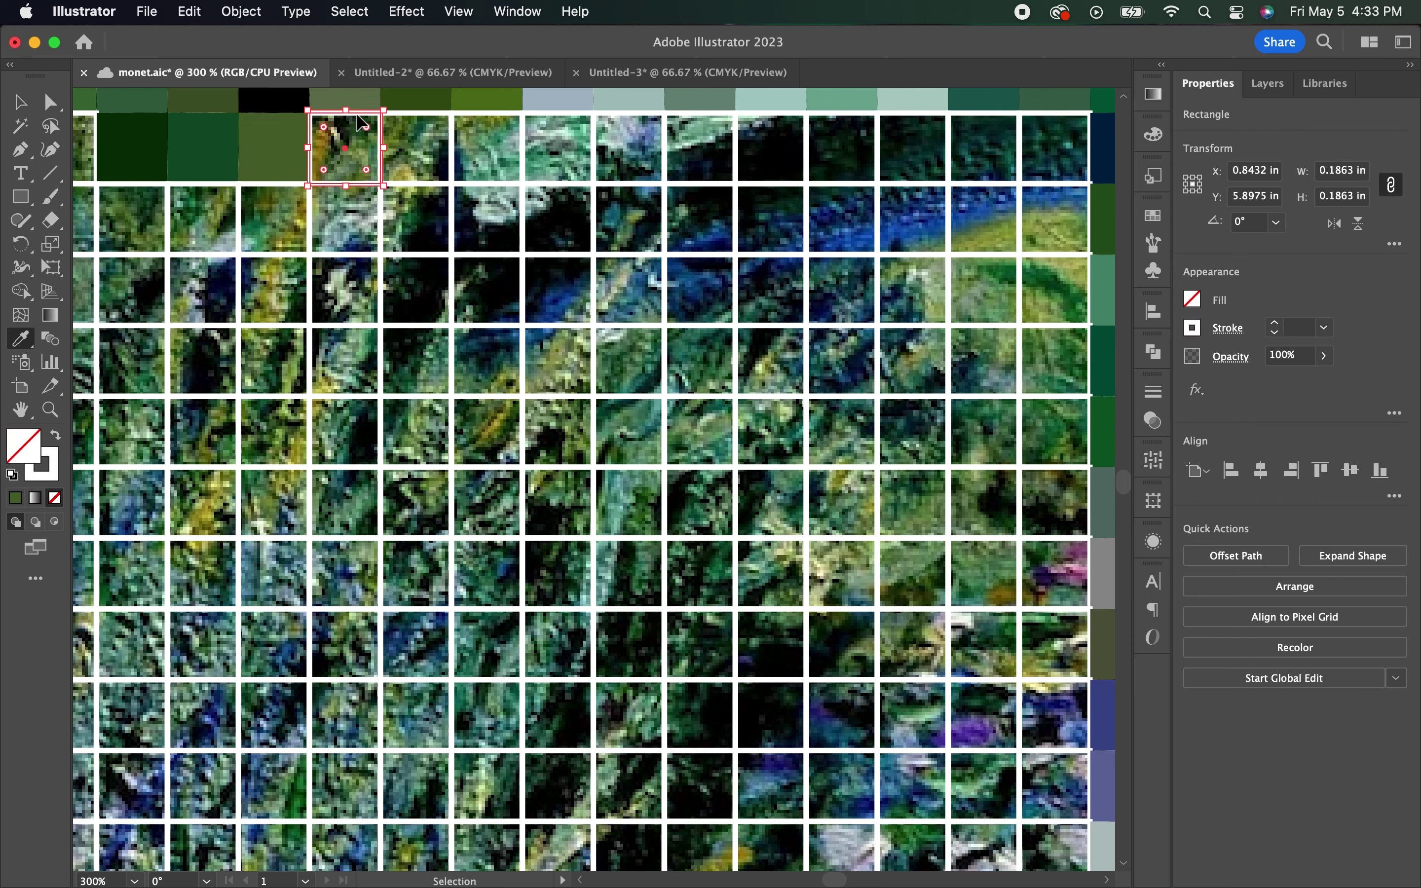
Fill a tile with sampled blue, then flatten the remaining tiles of the upper row
{"action": "left_click", "coordinate": [639, 147]}
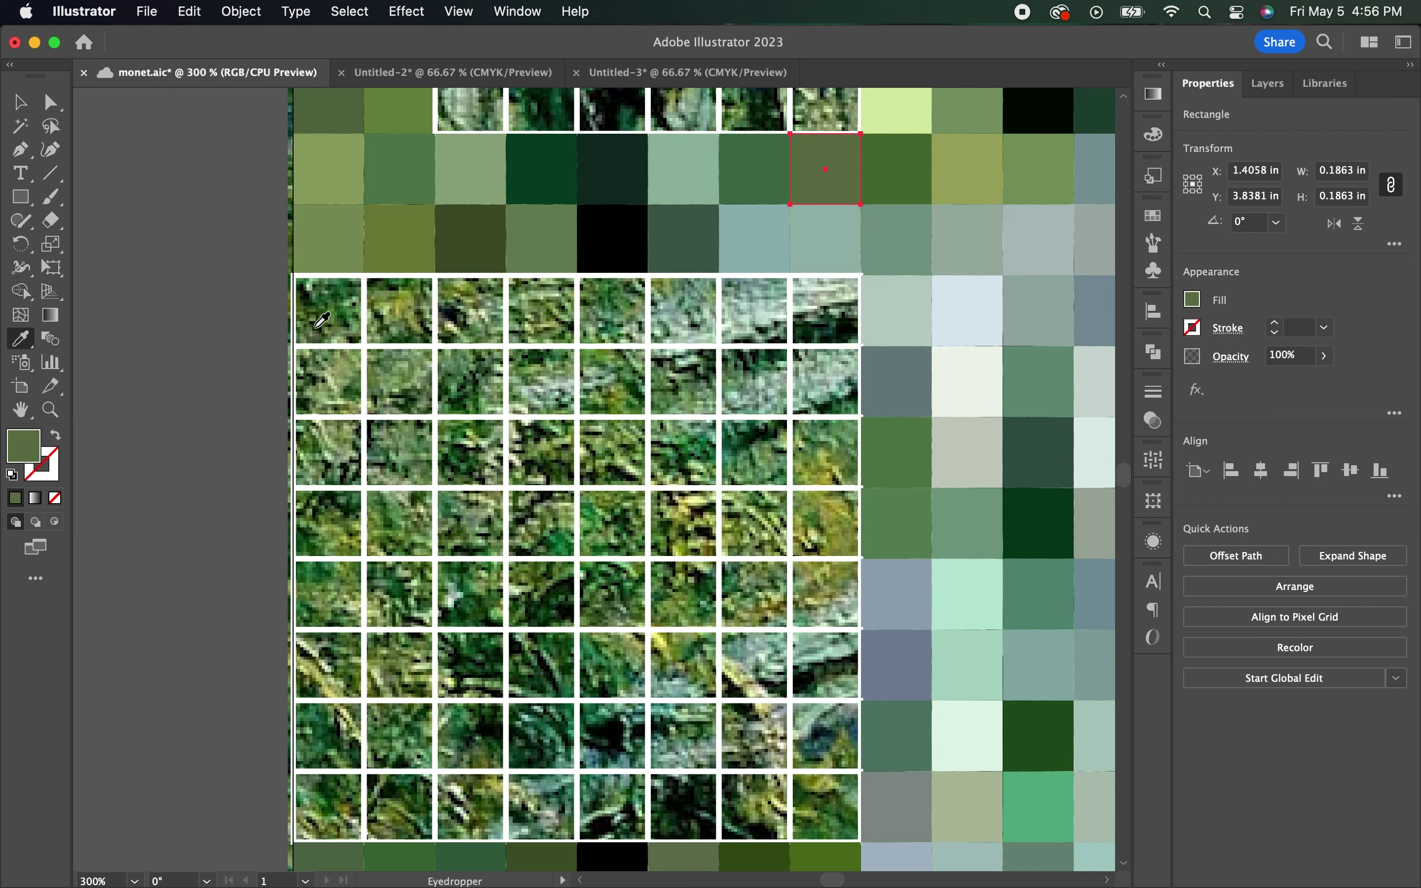
{"action": "left_click", "coordinate": [754, 310], "text": "super"}
{"action": "left_click", "coordinate": [755, 310]}
{"action": "left_click", "coordinate": [822, 293], "text": "super"}
{"action": "left_click", "coordinate": [820, 282]}
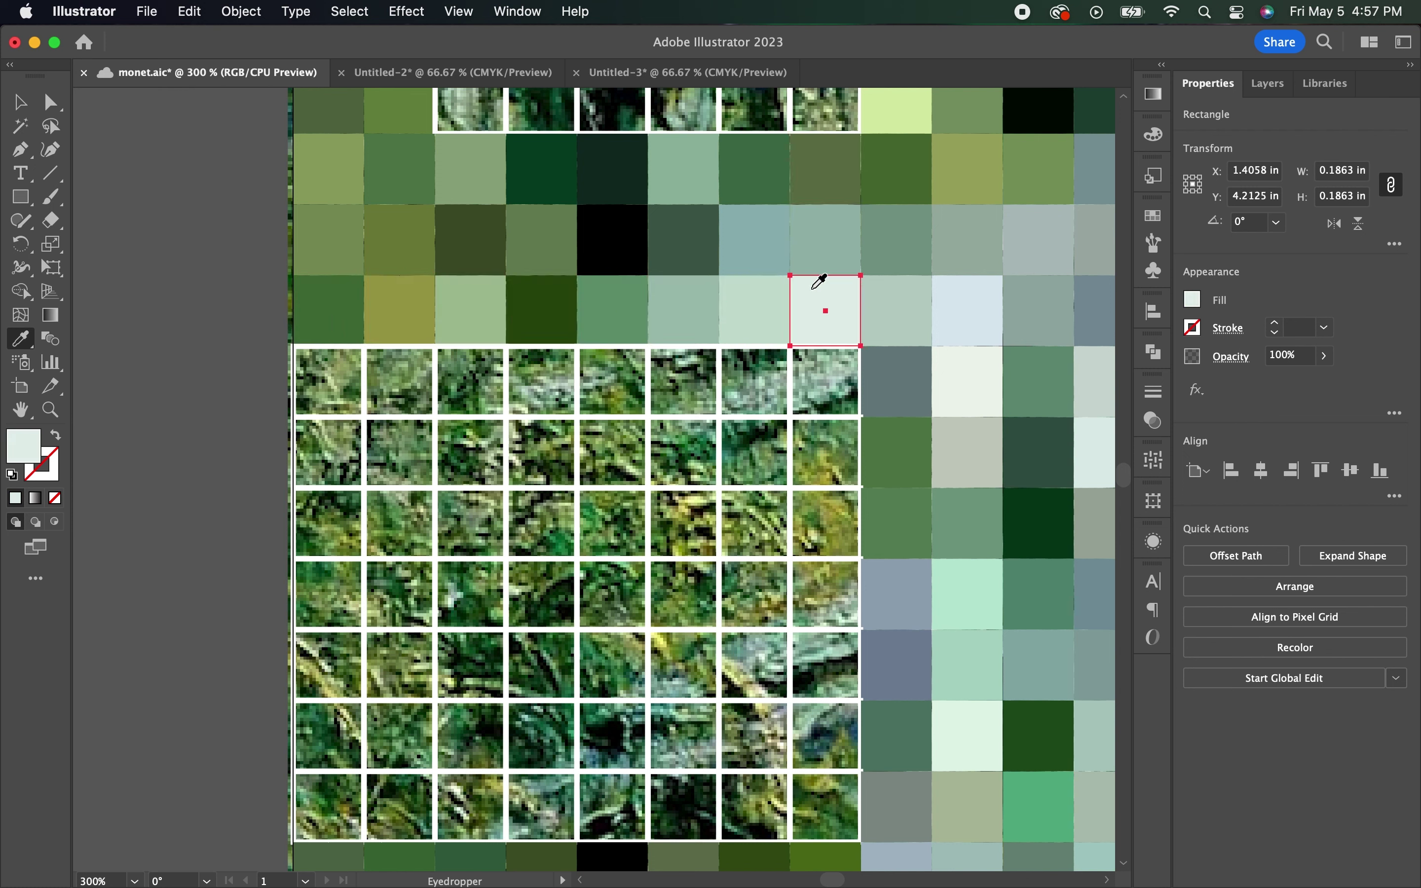
{"action": "left_click", "coordinate": [741, 374]}
{"action": "left_click", "coordinate": [681, 379]}
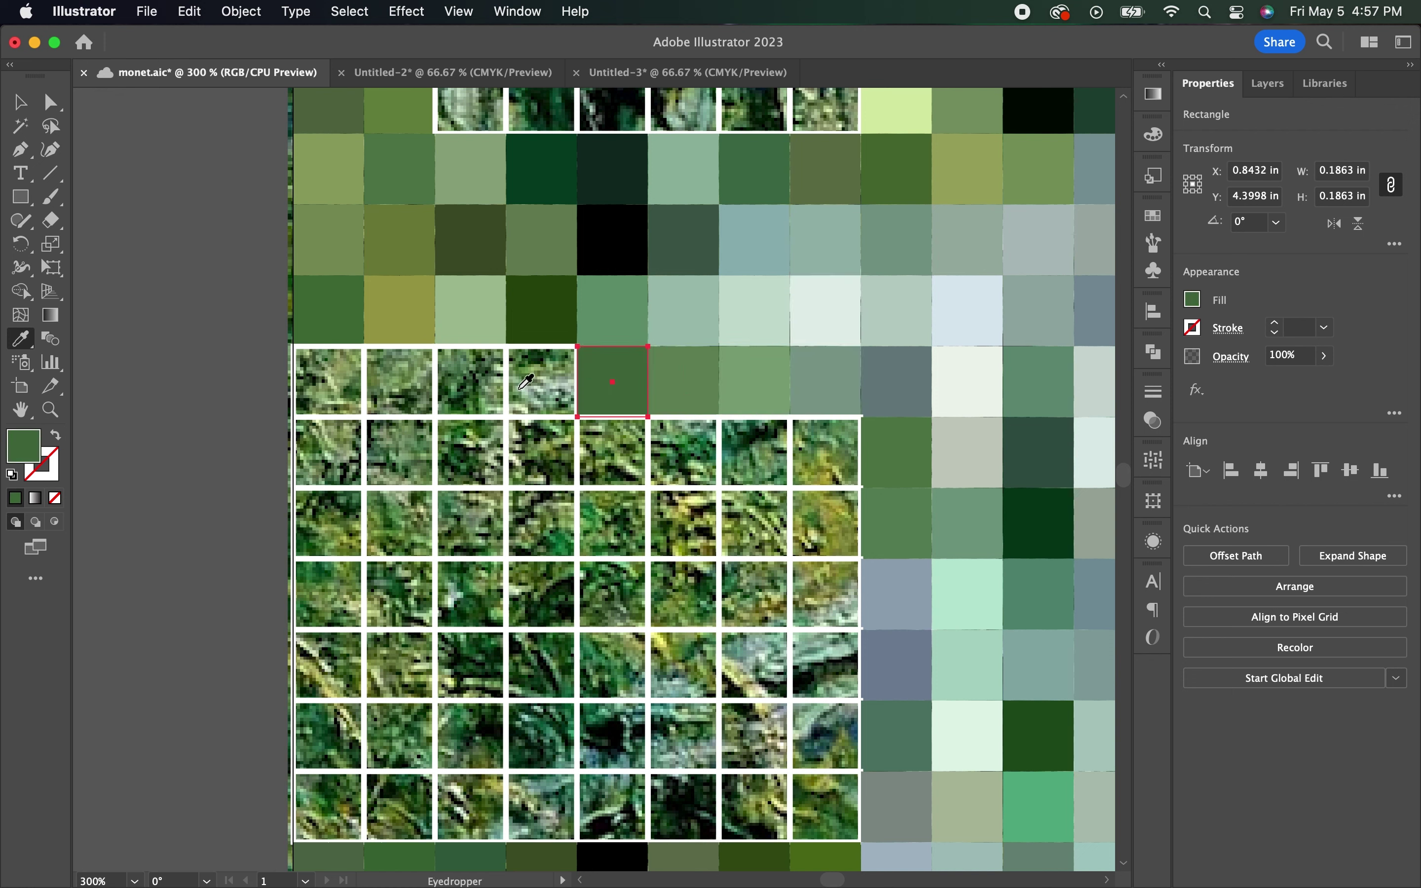
{"action": "left_click", "coordinate": [611, 379]}
{"action": "left_click", "coordinate": [469, 379]}
{"action": "left_click", "coordinate": [329, 379]}
Flatten the next row's textured tiles, including an olive square
{"action": "left_click", "coordinate": [329, 453]}
{"action": "left_click", "coordinate": [540, 428]}
{"action": "left_click", "coordinate": [546, 447], "text": "super"}
{"action": "left_click", "coordinate": [575, 438]}
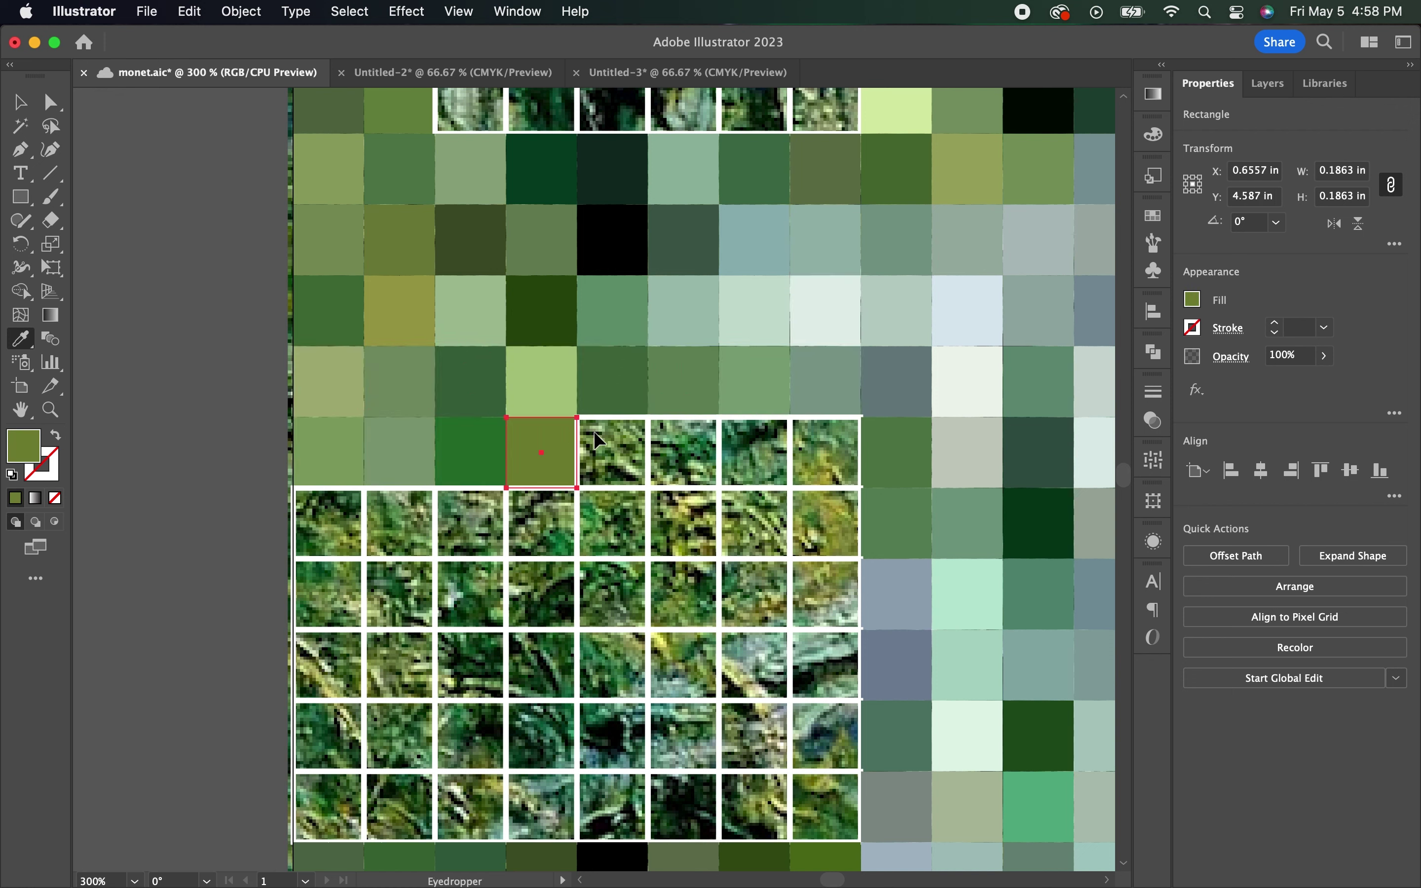
{"action": "left_click", "coordinate": [702, 436]}
{"action": "left_click", "coordinate": [755, 453]}
{"action": "left_click", "coordinate": [825, 453]}
Fill the following two rows' tiles with their sampled colours
{"action": "left_click", "coordinate": [329, 523]}
{"action": "left_click", "coordinate": [399, 523]}
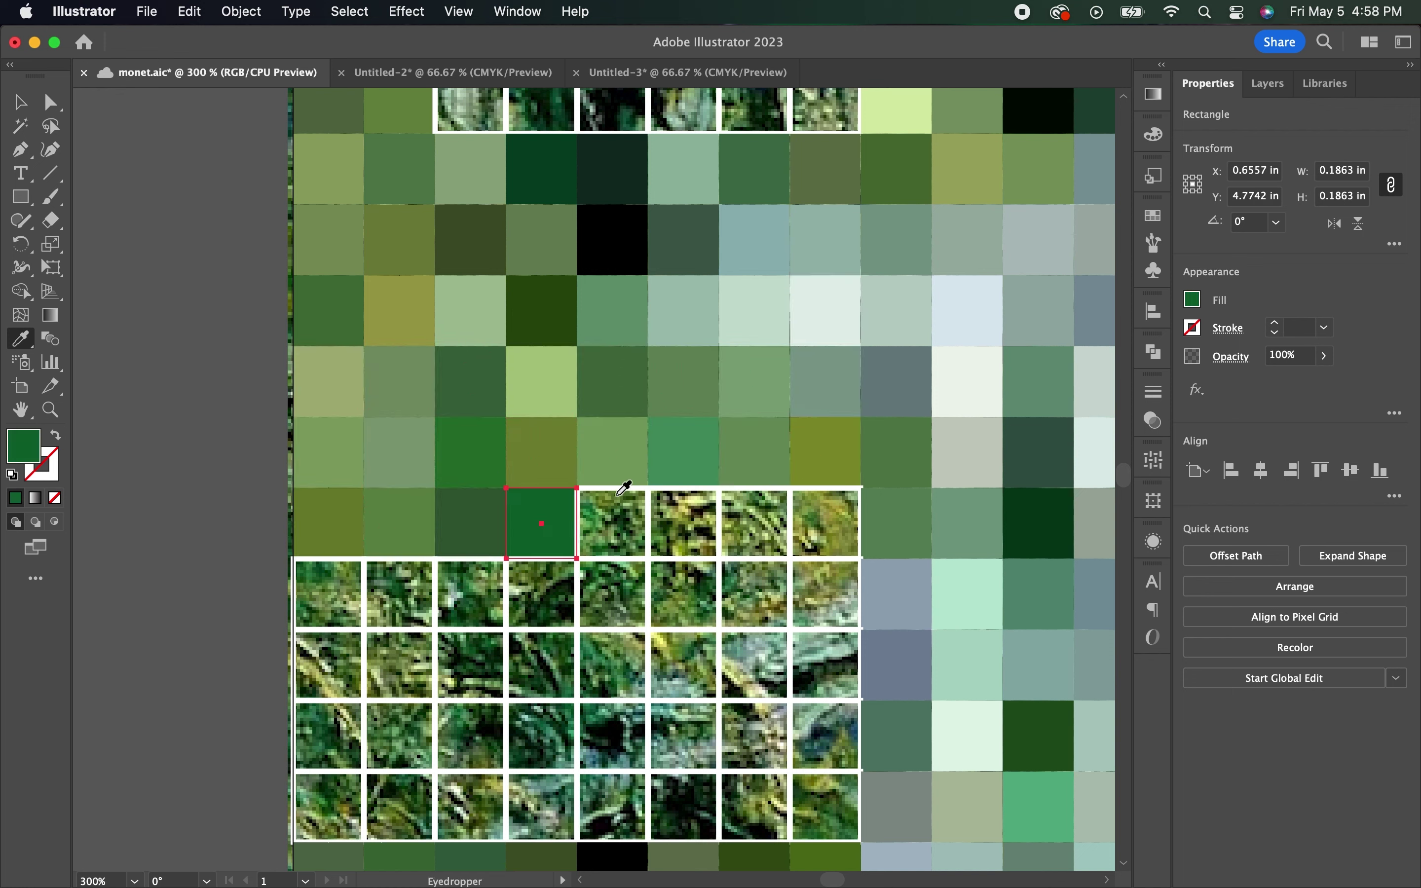
{"action": "left_click", "coordinate": [754, 523]}
{"action": "left_click", "coordinate": [825, 523]}
{"action": "left_click", "coordinate": [328, 593]}
{"action": "left_click", "coordinate": [399, 593]}
{"action": "left_click", "coordinate": [470, 594]}
{"action": "left_click", "coordinate": [624, 588]}
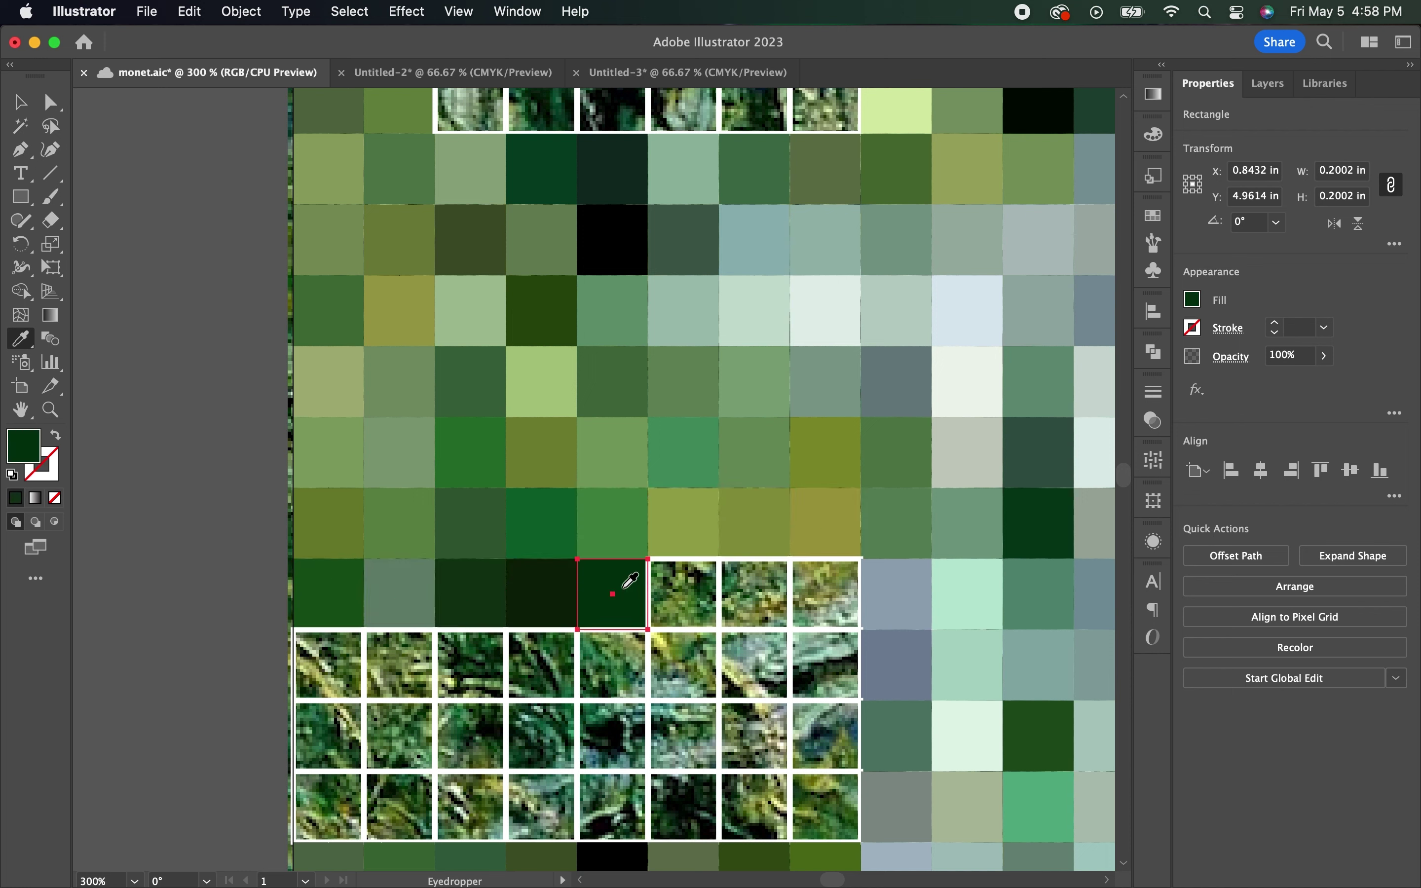
Flatten the textured tiles in the next two lower rows
{"action": "left_click", "coordinate": [400, 643]}
{"action": "left_click", "coordinate": [470, 644]}
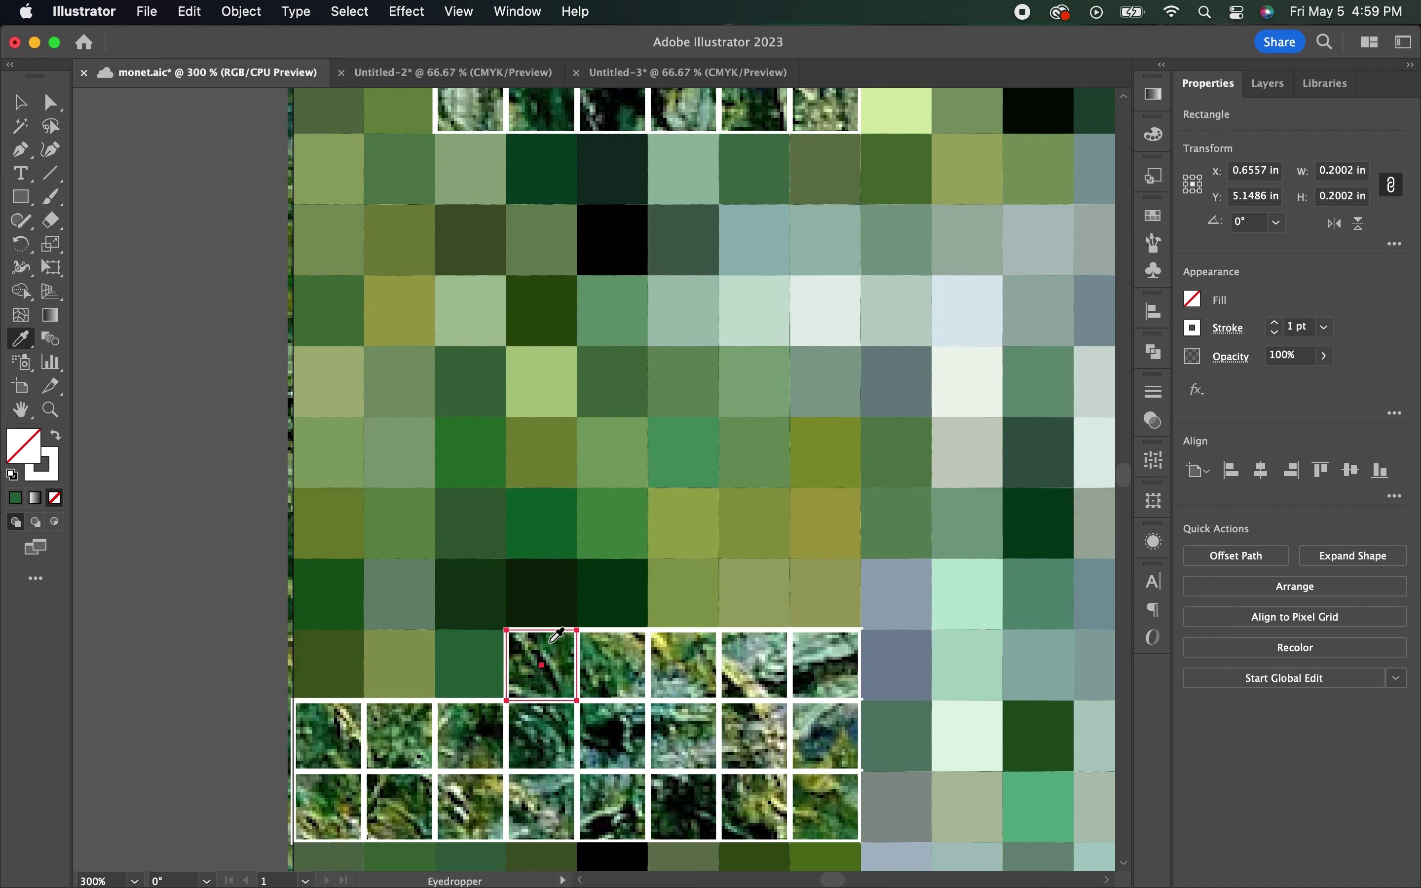
{"action": "left_click", "coordinate": [611, 644]}
{"action": "left_click", "coordinate": [755, 643]}
{"action": "left_click", "coordinate": [329, 710]}
{"action": "left_click", "coordinate": [470, 705]}
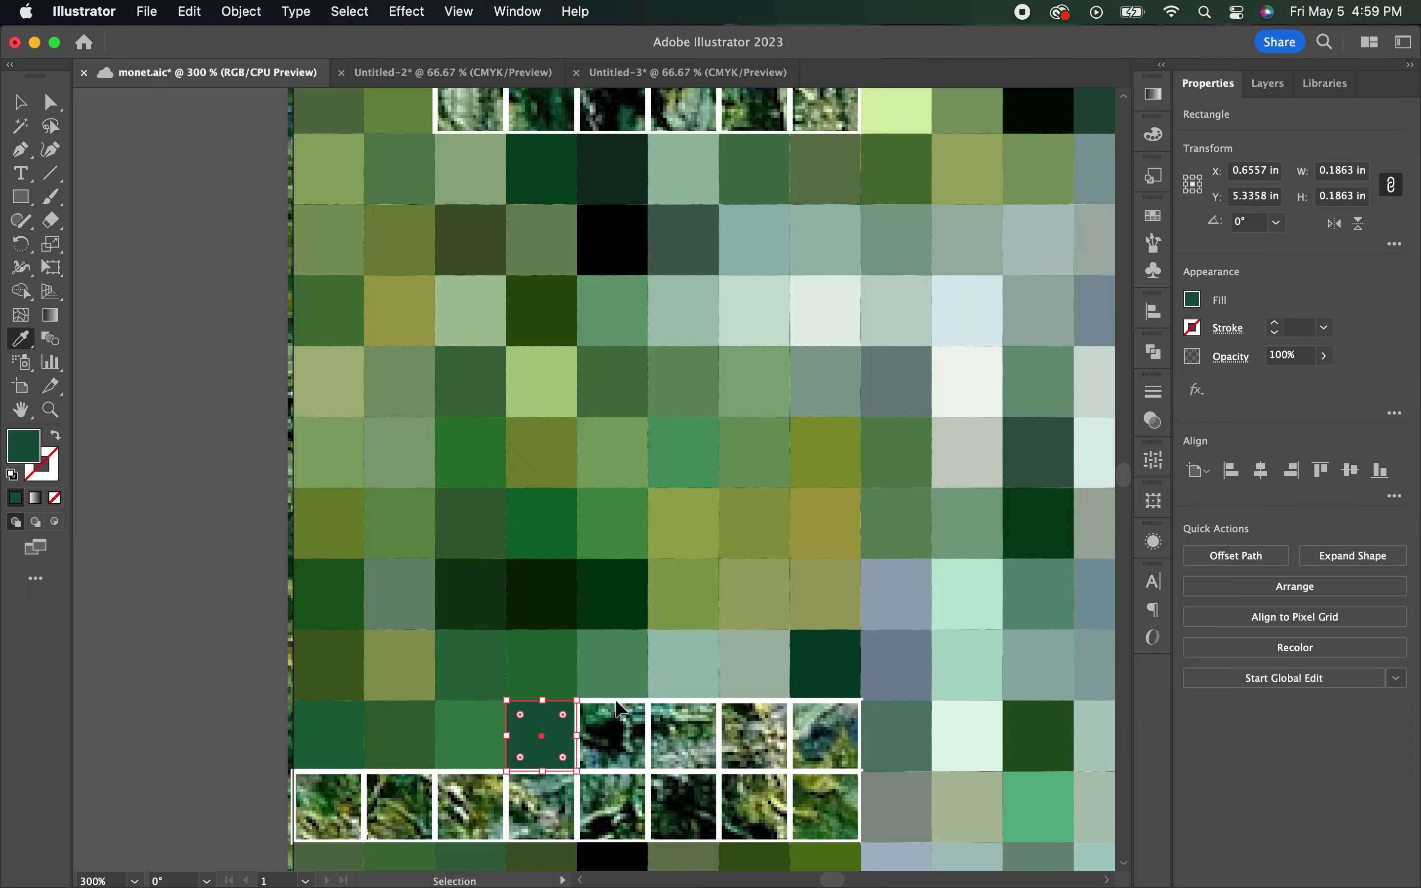
{"action": "left_click", "coordinate": [610, 734]}
{"action": "left_click", "coordinate": [754, 734]}
{"action": "left_click", "coordinate": [825, 734]}
Fill the last textured tiles of the bottom row with sampled colour
{"action": "left_click", "coordinate": [400, 804]}
{"action": "left_click", "coordinate": [541, 805]}
{"action": "left_click", "coordinate": [684, 802]}
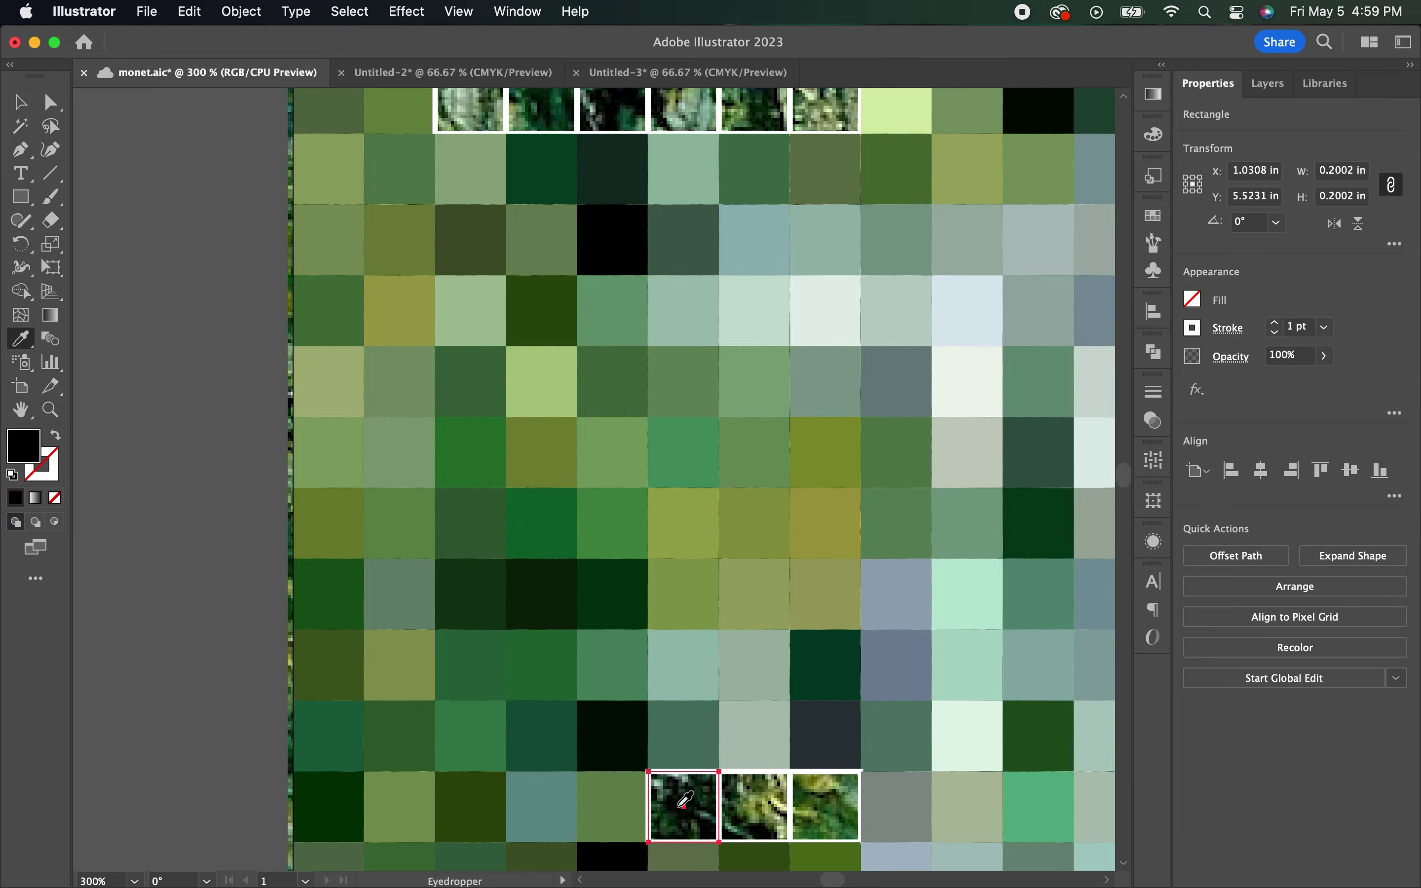
{"action": "left_click", "coordinate": [755, 802]}
Flatten the top two tile rows of the blue-green section with eyedropper-sampled colours
{"action": "scroll", "coordinate": [822, 804], "scroll_direction": "down", "scroll_amount": 5}
{"action": "scroll", "coordinate": [388, 252], "scroll_direction": "up", "scroll_amount": 5}
{"action": "left_click", "coordinate": [385, 258]}
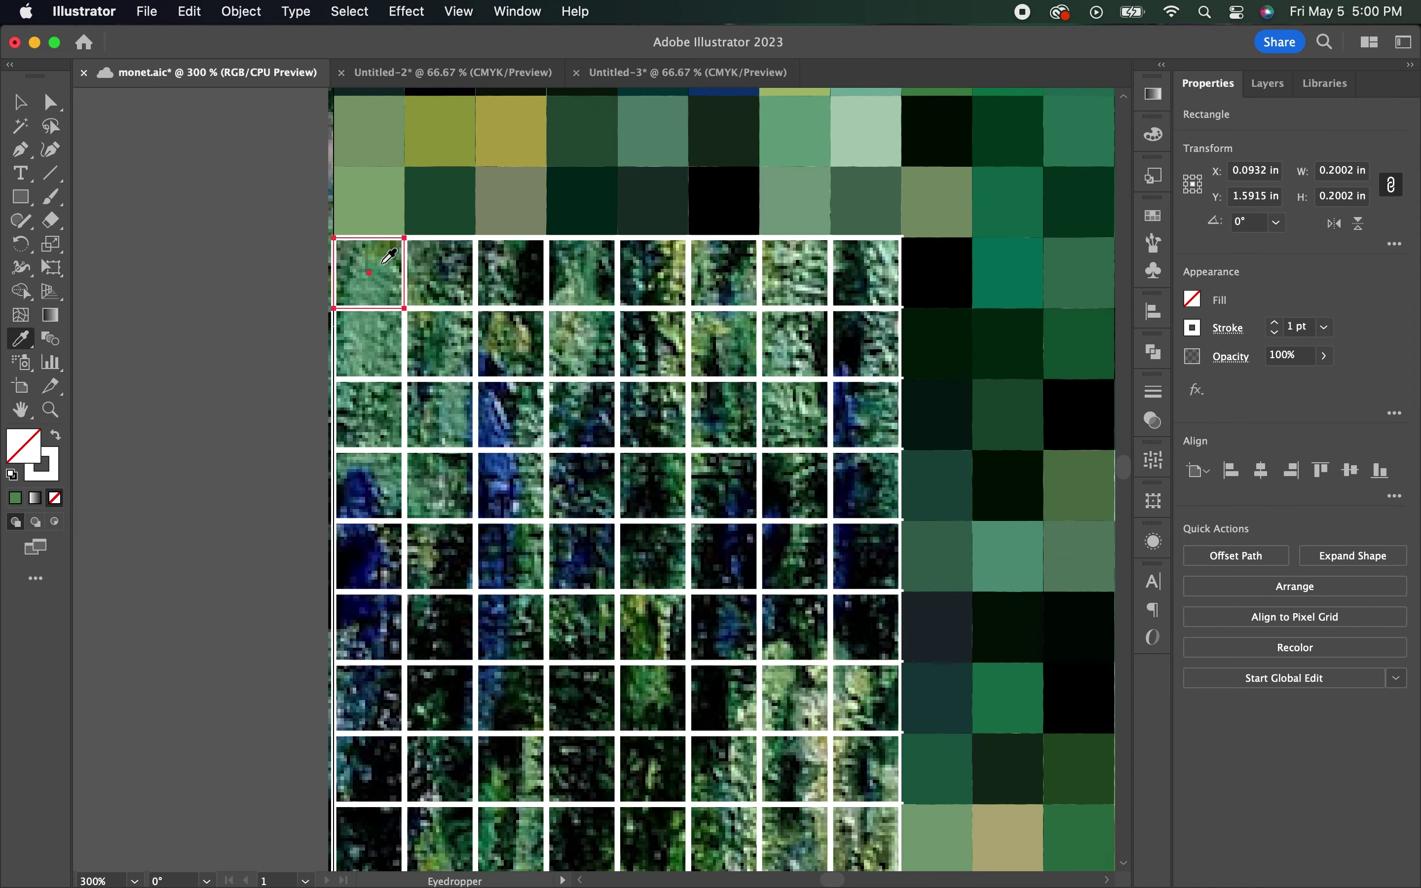
{"action": "left_click", "coordinate": [464, 258]}
{"action": "left_click", "coordinate": [599, 258]}
{"action": "left_click", "coordinate": [740, 258]}
{"action": "left_click", "coordinate": [869, 258]}
{"action": "left_click", "coordinate": [376, 329]}
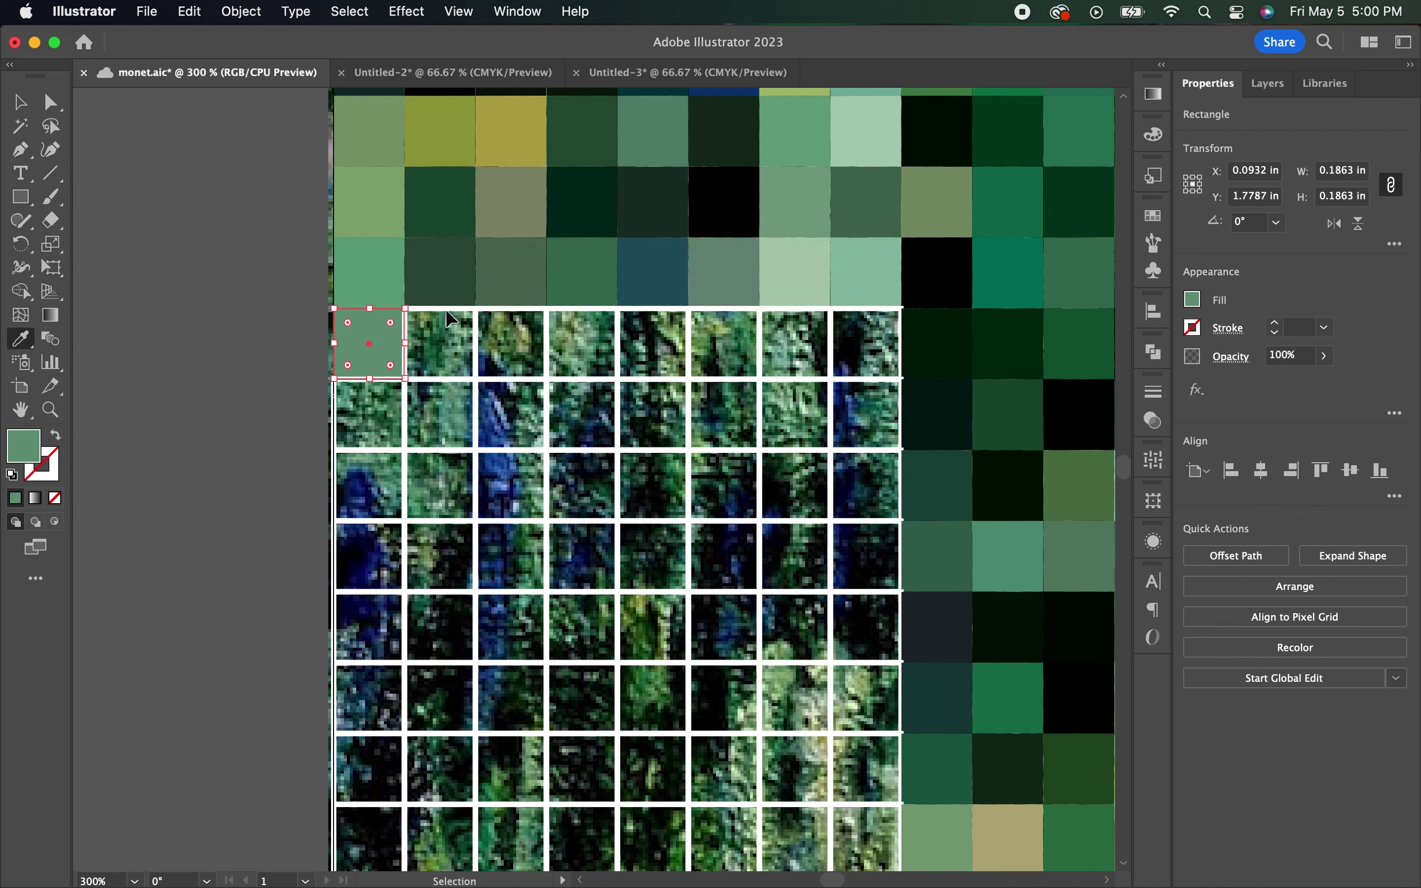
{"action": "left_click", "coordinate": [452, 322]}
{"action": "left_click", "coordinate": [510, 323]}
{"action": "left_click", "coordinate": [581, 323]}
{"action": "left_click", "coordinate": [865, 343]}
Fill the third and fourth tile rows with their sampled painting colours
{"action": "left_click", "coordinate": [369, 414]}
{"action": "left_click", "coordinate": [581, 414]}
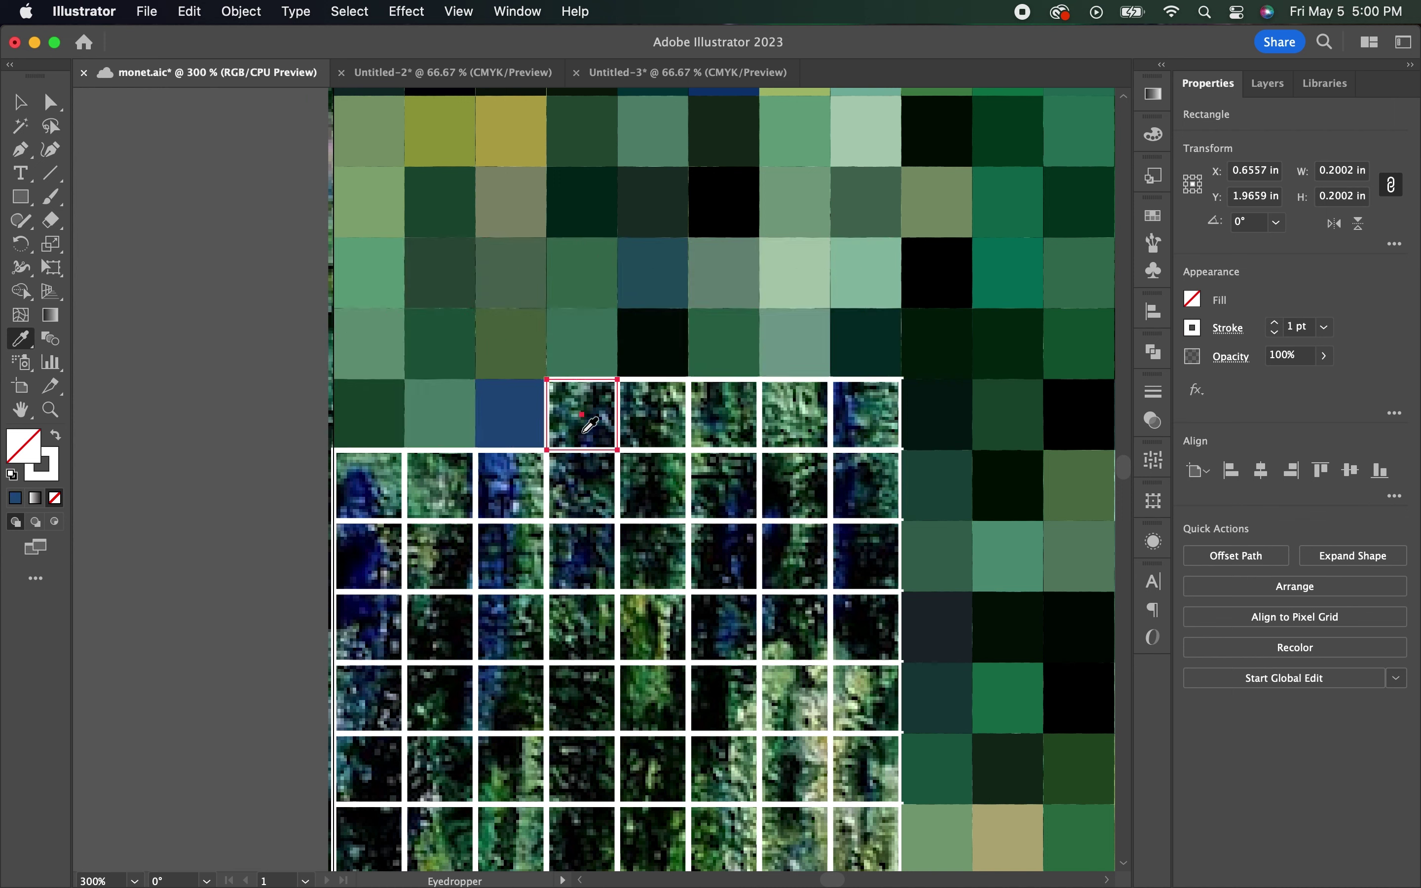
{"action": "left_click", "coordinate": [722, 414]}
{"action": "left_click", "coordinate": [866, 414]}
{"action": "left_click", "coordinate": [347, 475]}
{"action": "left_click", "coordinate": [441, 485]}
{"action": "left_click", "coordinate": [581, 485]}
{"action": "left_click", "coordinate": [722, 485]}
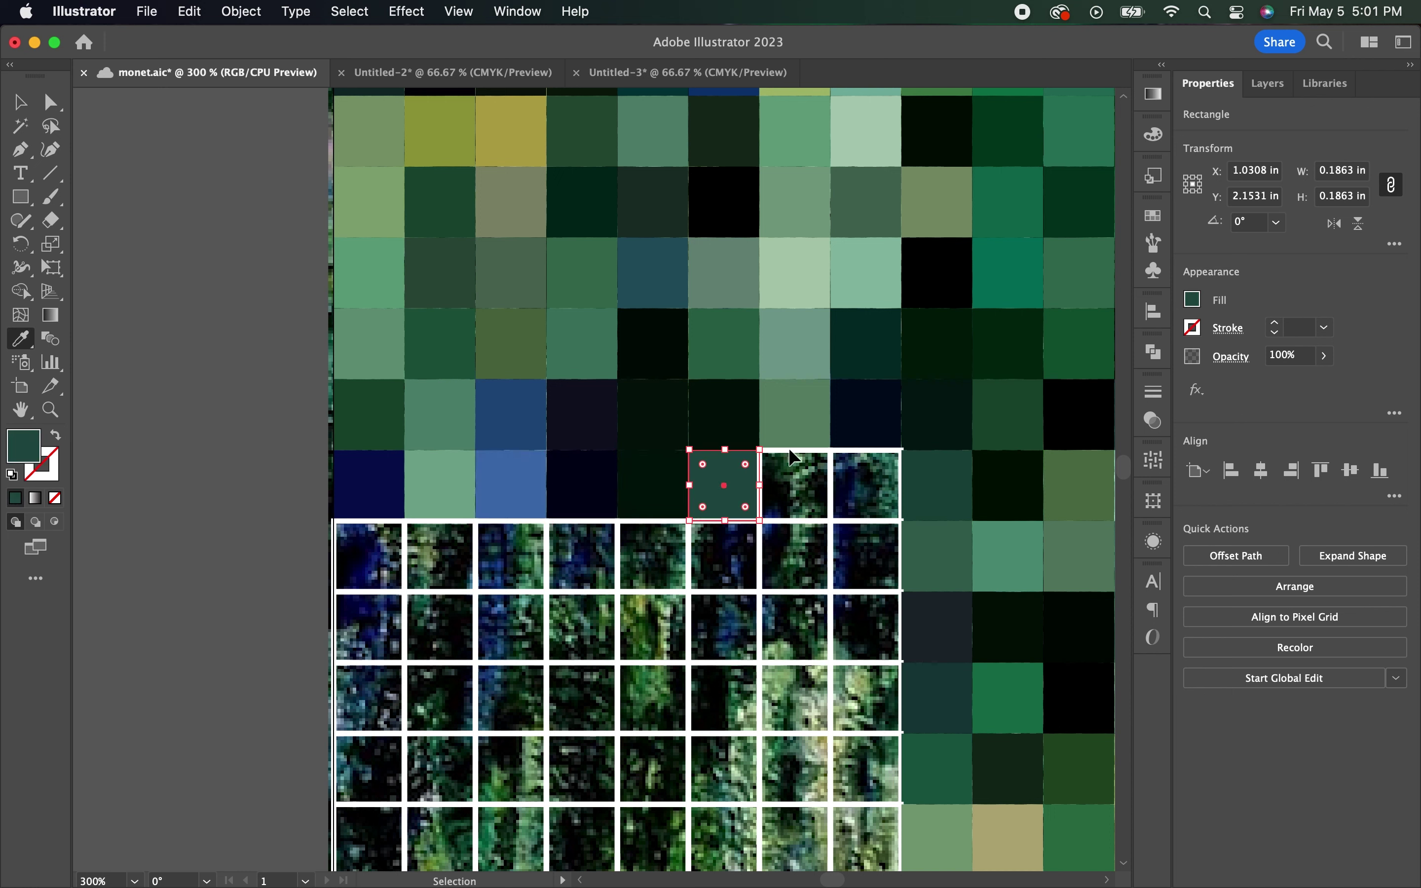
{"action": "left_click", "coordinate": [865, 485]}
Flatten the next three tile rows with sampled greens and blues
{"action": "left_click", "coordinate": [369, 555]}
{"action": "left_click", "coordinate": [504, 543]}
{"action": "left_click", "coordinate": [581, 555]}
{"action": "left_click", "coordinate": [723, 555]}
{"action": "left_click", "coordinate": [866, 555]}
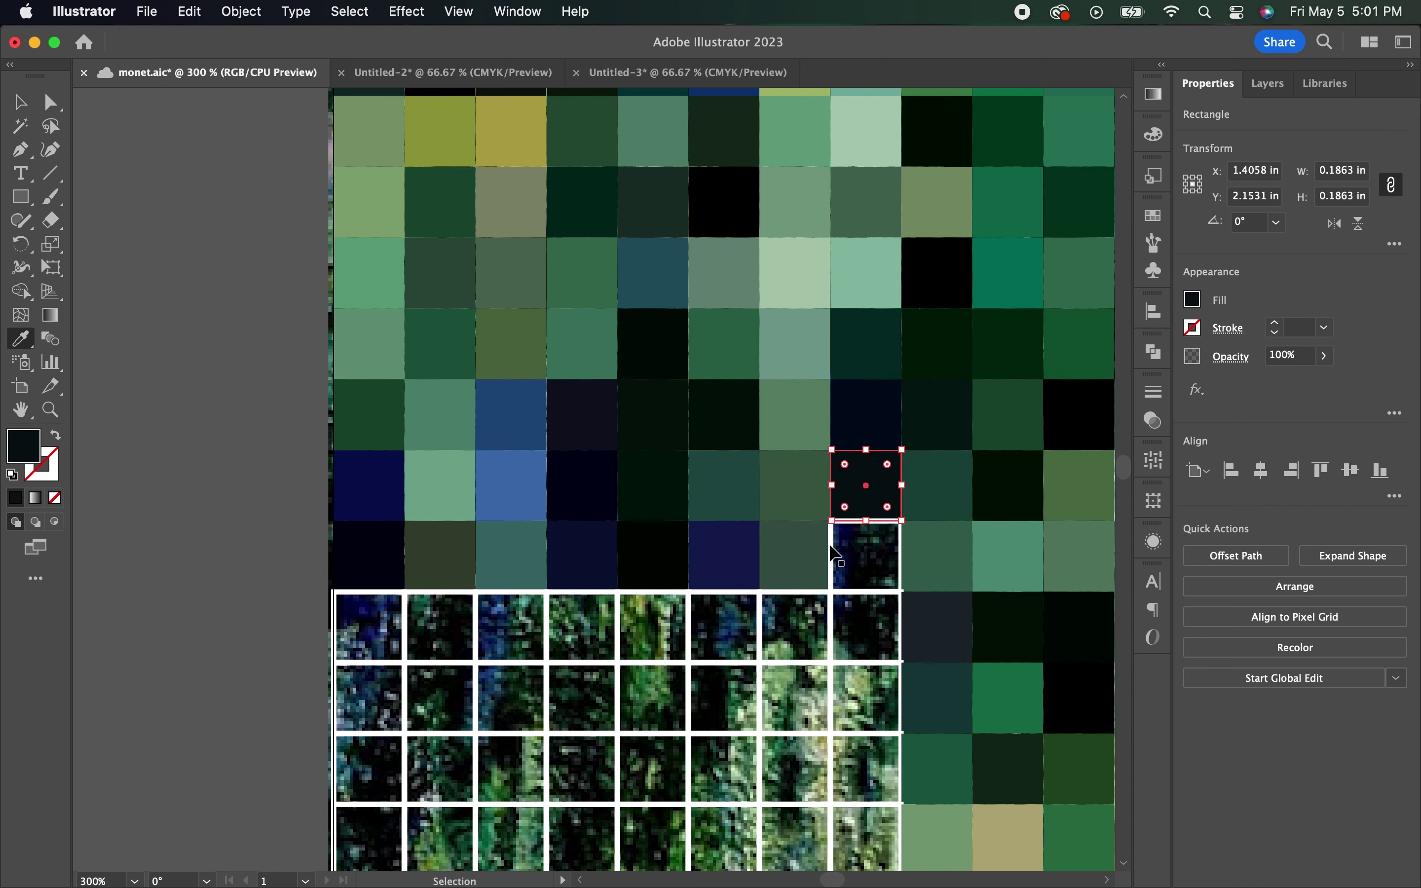
{"action": "left_click", "coordinate": [368, 625]}
{"action": "left_click", "coordinate": [511, 626]}
{"action": "left_click", "coordinate": [653, 625]}
{"action": "left_click", "coordinate": [796, 626]}
{"action": "left_click", "coordinate": [866, 626]}
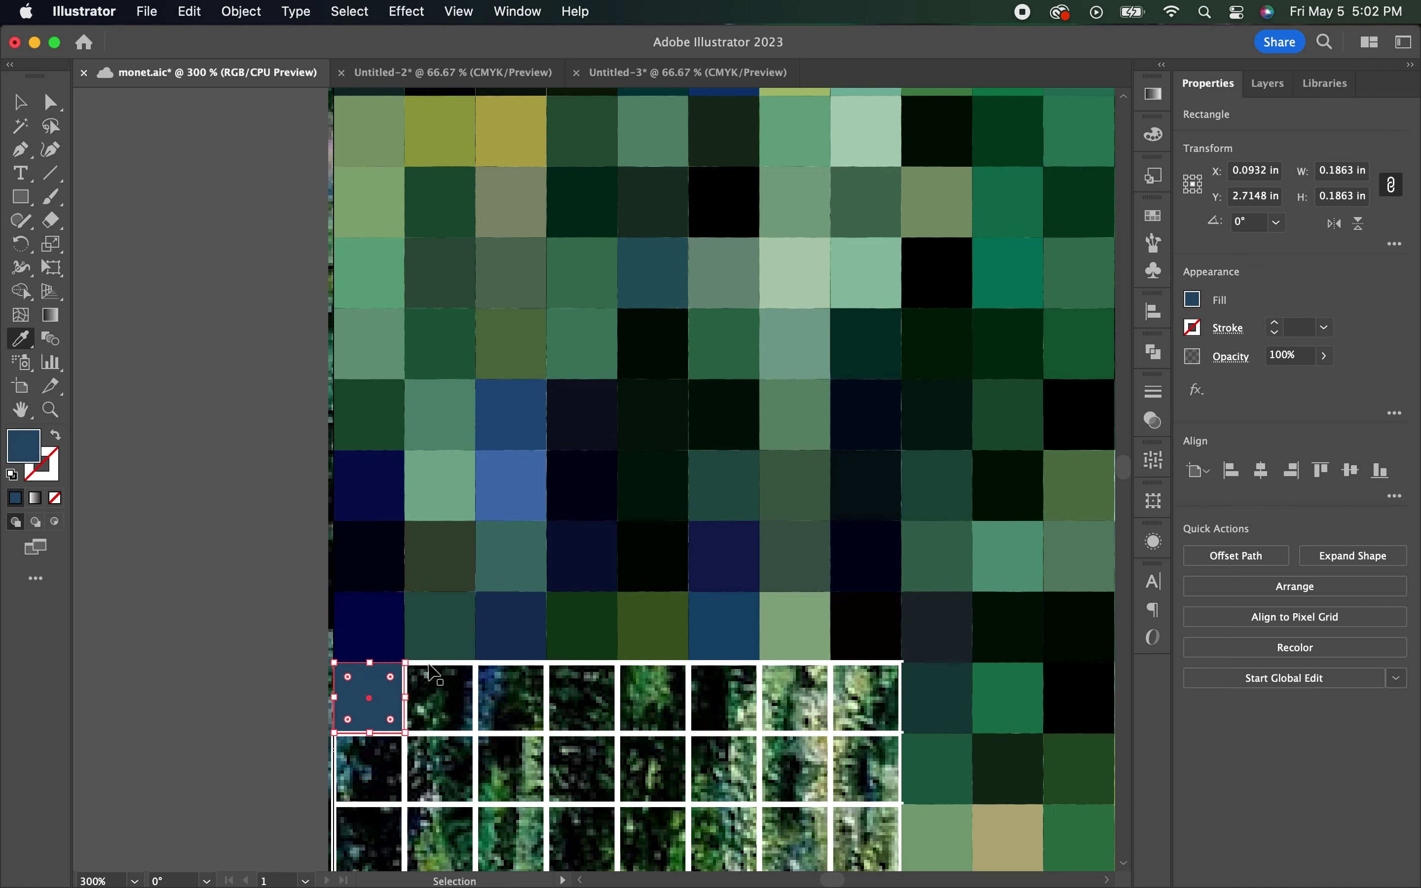
{"action": "left_click", "coordinate": [440, 696]}
{"action": "left_click", "coordinate": [653, 696]}
{"action": "left_click", "coordinate": [796, 696]}
Fill the bottom row of tiles in this view with sampled colours
{"action": "left_click", "coordinate": [511, 766]}
{"action": "left_click", "coordinate": [581, 766]}
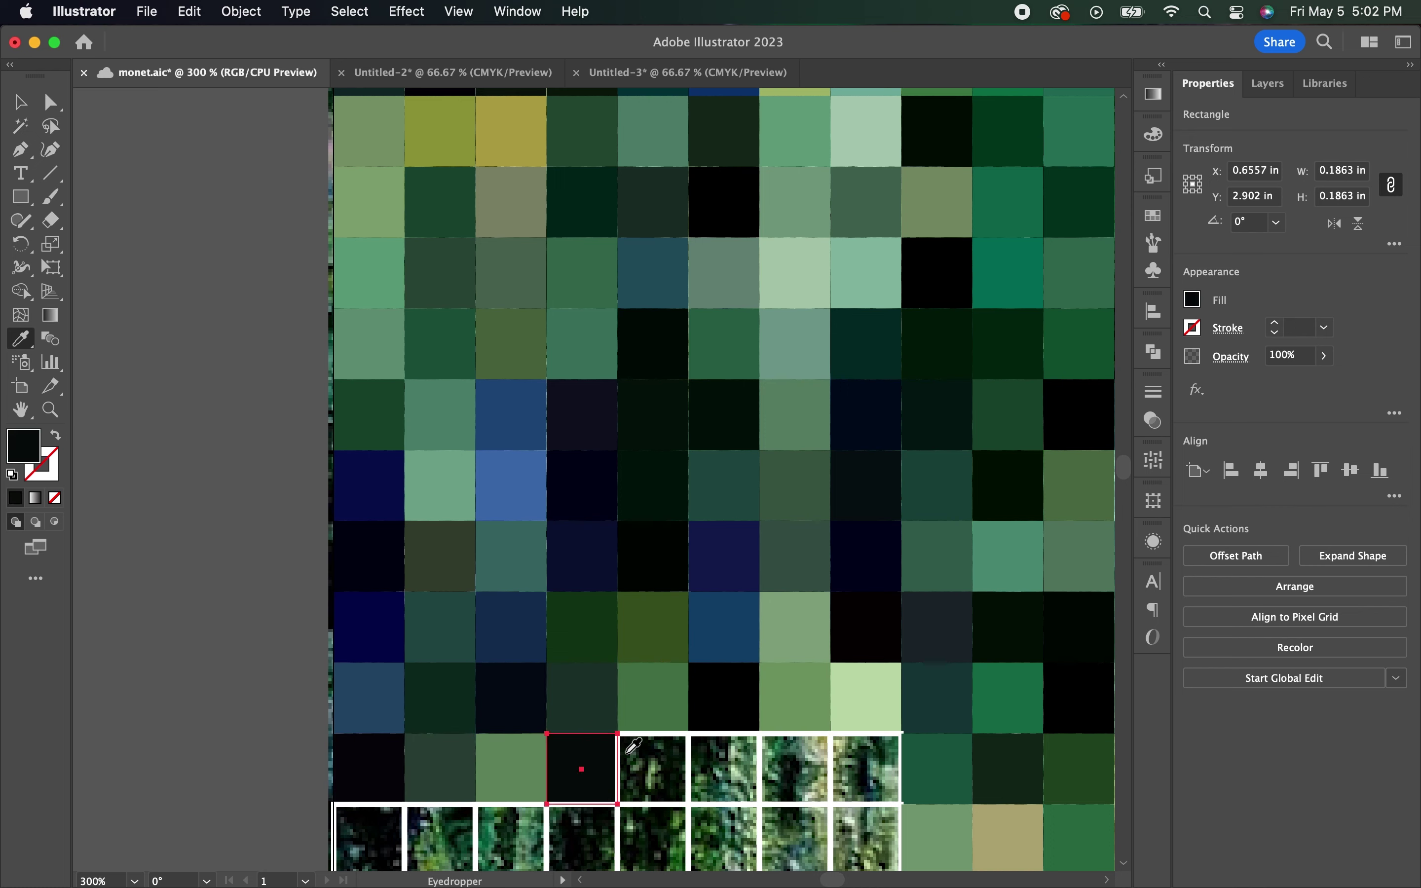
{"action": "left_click", "coordinate": [724, 767]}
{"action": "left_click", "coordinate": [796, 767]}
{"action": "left_click", "coordinate": [866, 767]}
{"action": "scroll", "coordinate": [423, 440], "scroll_direction": "down", "scroll_amount": 10}
Further down, fill the first two rows of remaining textured tiles
{"action": "left_click", "coordinate": [529, 409]}
{"action": "left_click", "coordinate": [671, 409]}
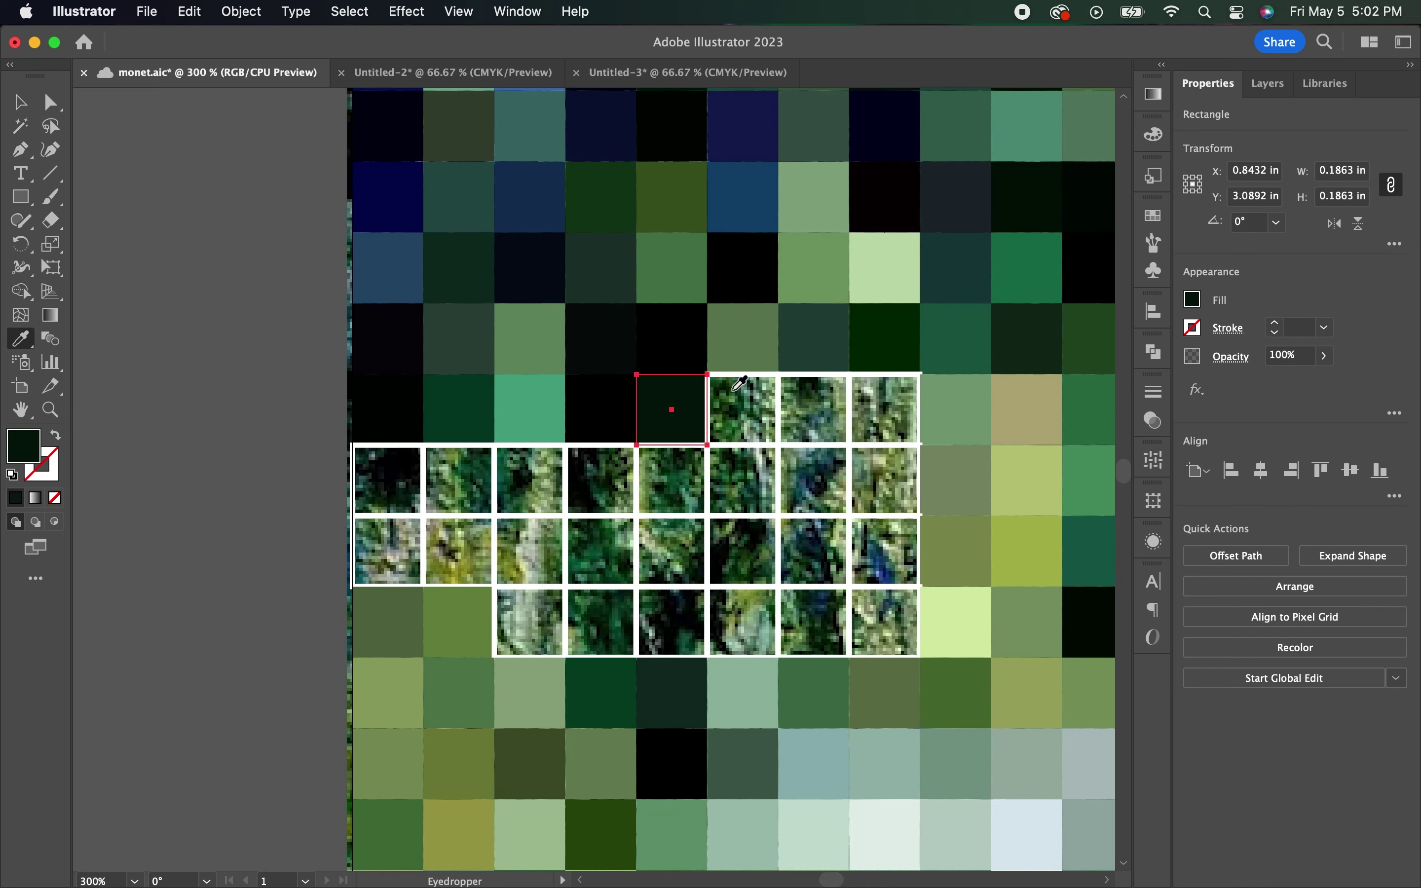
{"action": "left_click", "coordinate": [813, 409]}
{"action": "left_click", "coordinate": [884, 409]}
{"action": "left_click", "coordinate": [459, 480]}
{"action": "left_click", "coordinate": [601, 480]}
{"action": "left_click", "coordinate": [671, 480]}
{"action": "left_click", "coordinate": [742, 480]}
Flatten the last textured tiles of the green block with sampled colours
{"action": "left_click", "coordinate": [885, 480]}
{"action": "left_click", "coordinate": [459, 551]}
{"action": "left_click", "coordinate": [601, 552]}
{"action": "left_click", "coordinate": [743, 552]}
{"action": "left_click", "coordinate": [813, 551]}
{"action": "left_click", "coordinate": [884, 551]}
{"action": "left_click", "coordinate": [529, 623]}
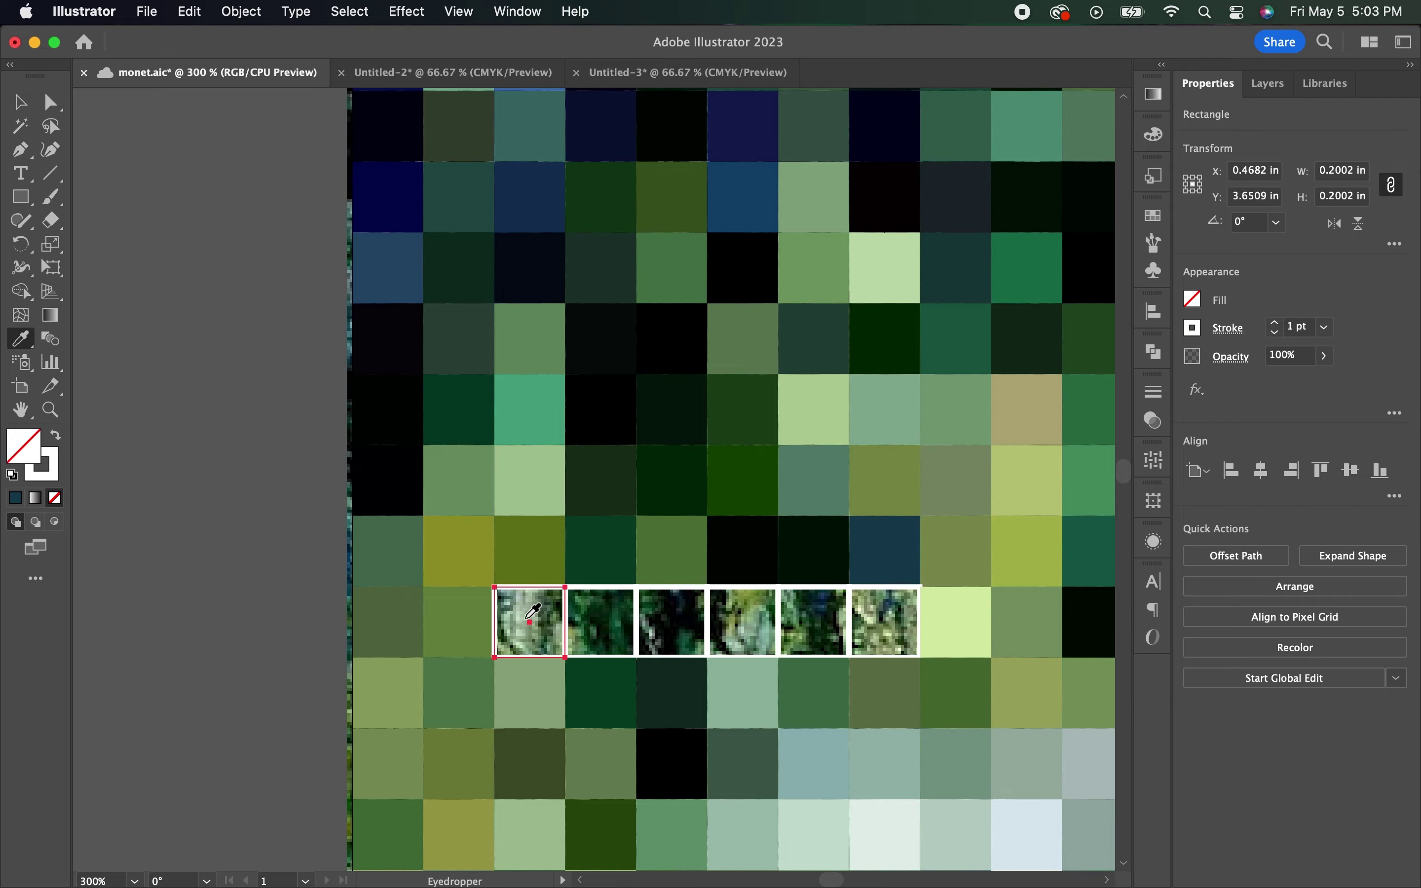
{"action": "left_click", "coordinate": [671, 622]}
{"action": "left_click", "coordinate": [813, 623]}
{"action": "scroll", "coordinate": [876, 610], "scroll_direction": "down", "scroll_amount": 6}
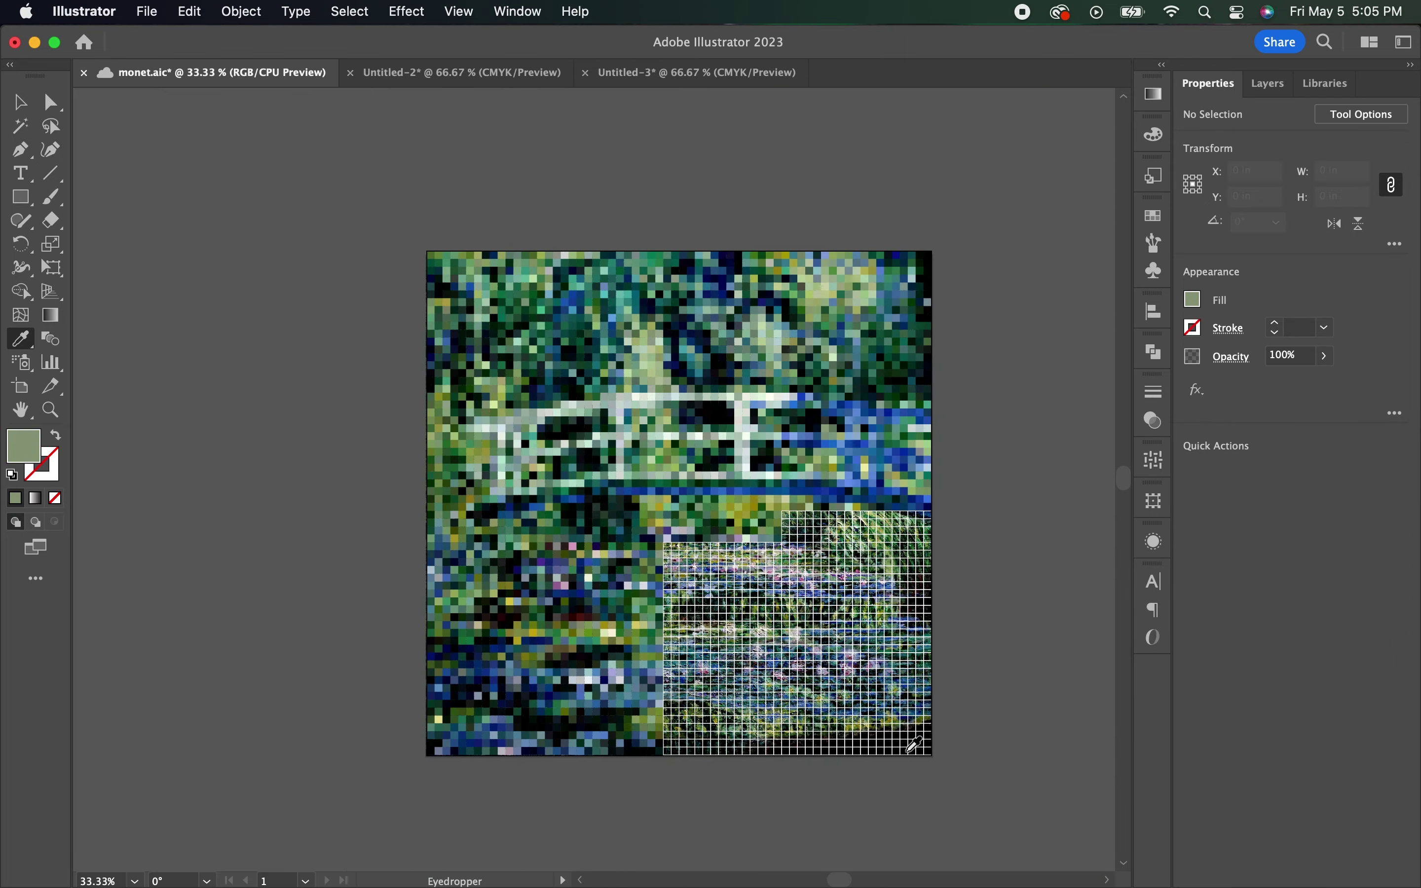
Fill the top row of the next block with sampled colours, ending in navy
{"action": "scroll", "coordinate": [880, 602], "scroll_direction": "up", "scroll_amount": 10}
{"action": "left_click", "coordinate": [250, 271]}
{"action": "left_click", "coordinate": [304, 274]}
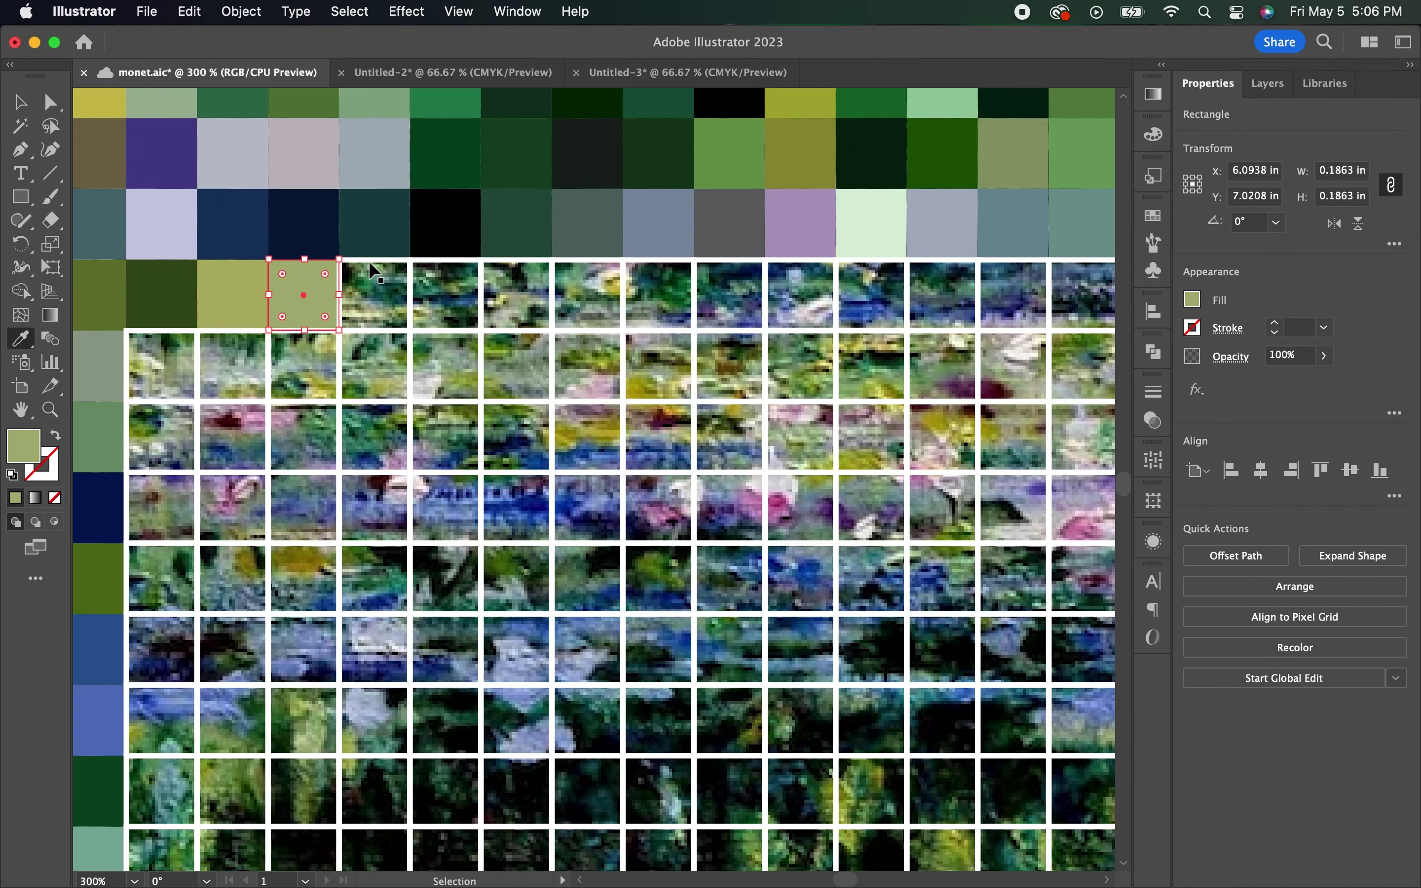
{"action": "left_click", "coordinate": [374, 274]}
{"action": "left_click", "coordinate": [446, 273]}
{"action": "left_click", "coordinate": [517, 274]}
{"action": "left_click", "coordinate": [658, 274]}
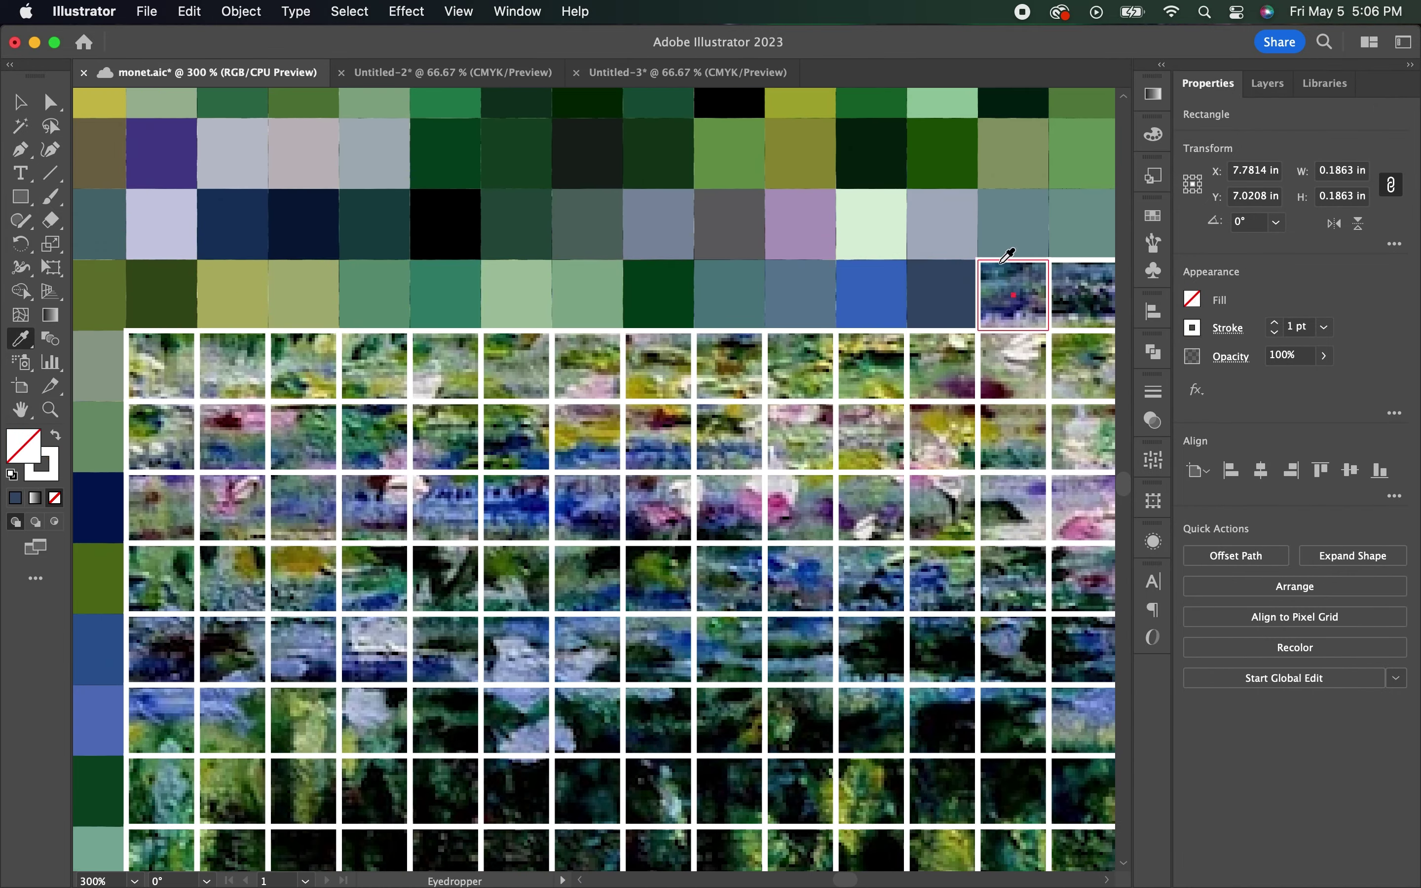
{"action": "left_click", "coordinate": [1002, 268]}
Fill the second row's squares with the painting colours beneath them
{"action": "left_click", "coordinate": [233, 364]}
{"action": "left_click", "coordinate": [303, 364]}
{"action": "left_click", "coordinate": [445, 365]}
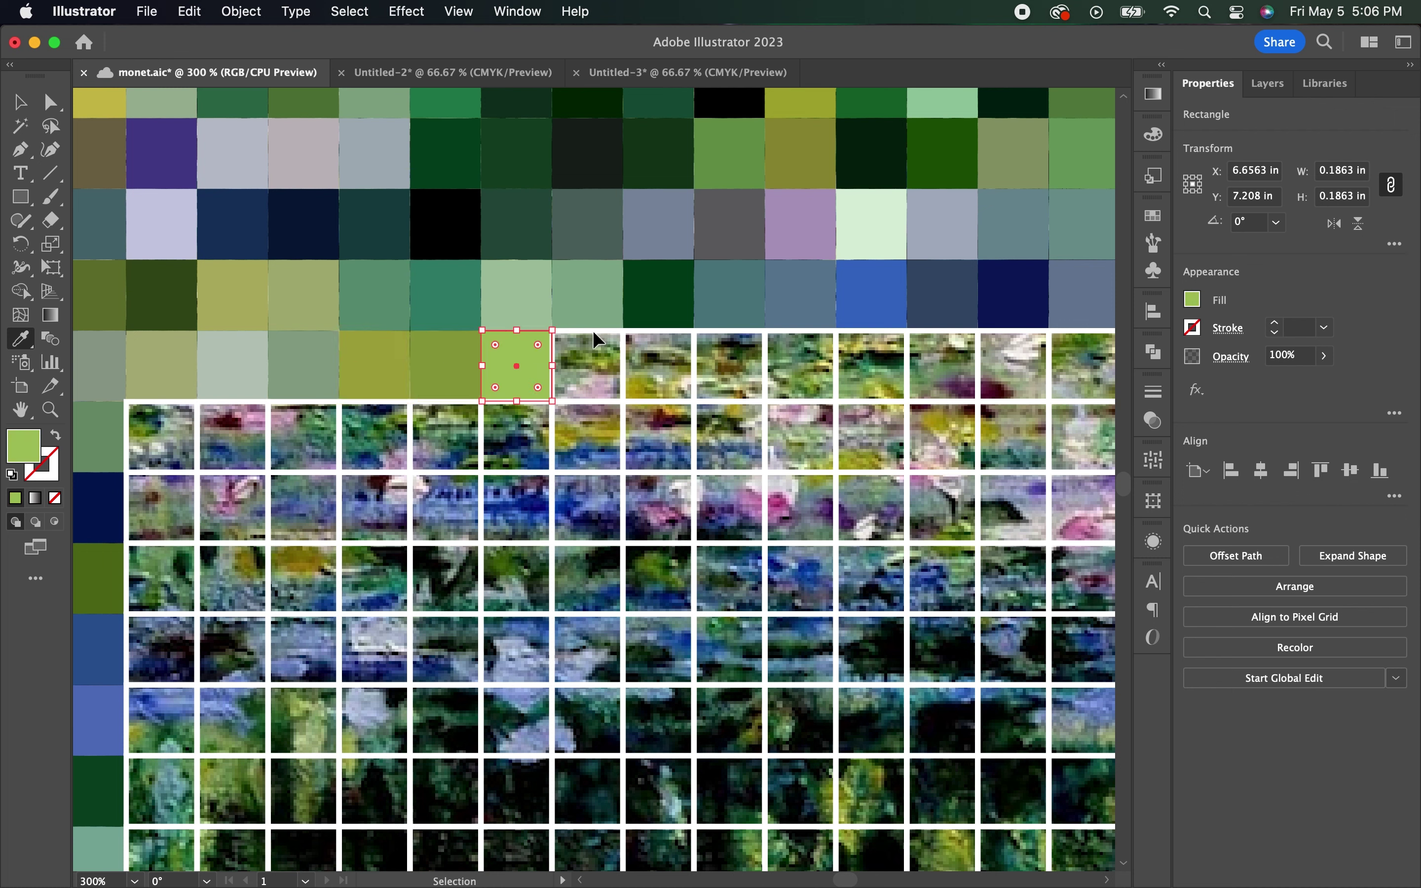
{"action": "left_click", "coordinate": [587, 364]}
{"action": "left_click", "coordinate": [729, 365]}
{"action": "left_click", "coordinate": [871, 364]}
{"action": "left_click", "coordinate": [943, 364]}
{"action": "left_click", "coordinate": [1013, 364]}
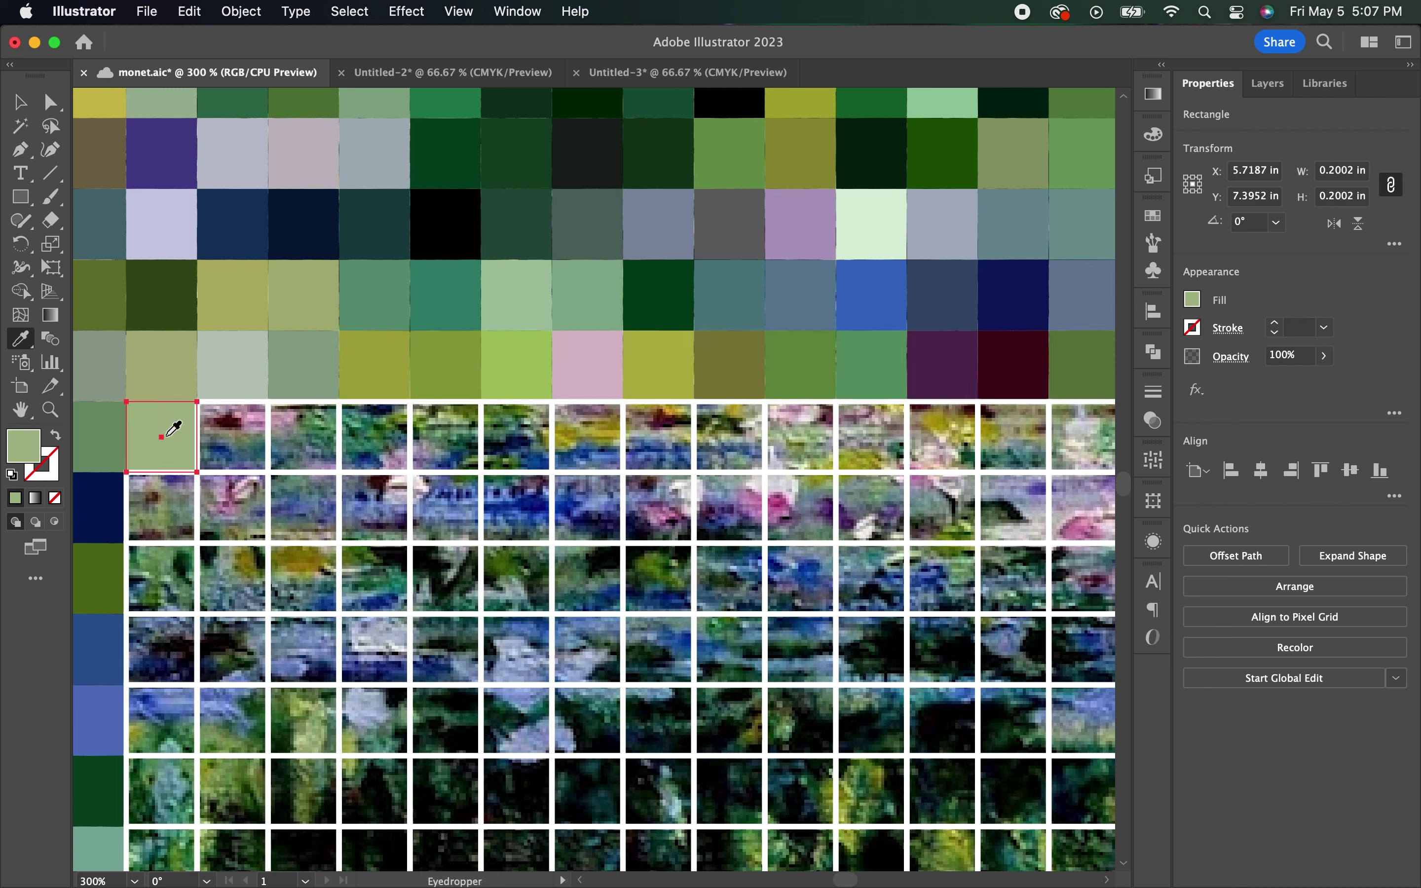
Fill the third row's squares, including sampled grey and olive near its end
{"action": "left_click", "coordinate": [233, 435]}
{"action": "left_click", "coordinate": [303, 435]}
{"action": "left_click", "coordinate": [374, 434]}
{"action": "left_click", "coordinate": [516, 435]}
{"action": "left_click", "coordinate": [587, 435]}
{"action": "left_click", "coordinate": [657, 434]}
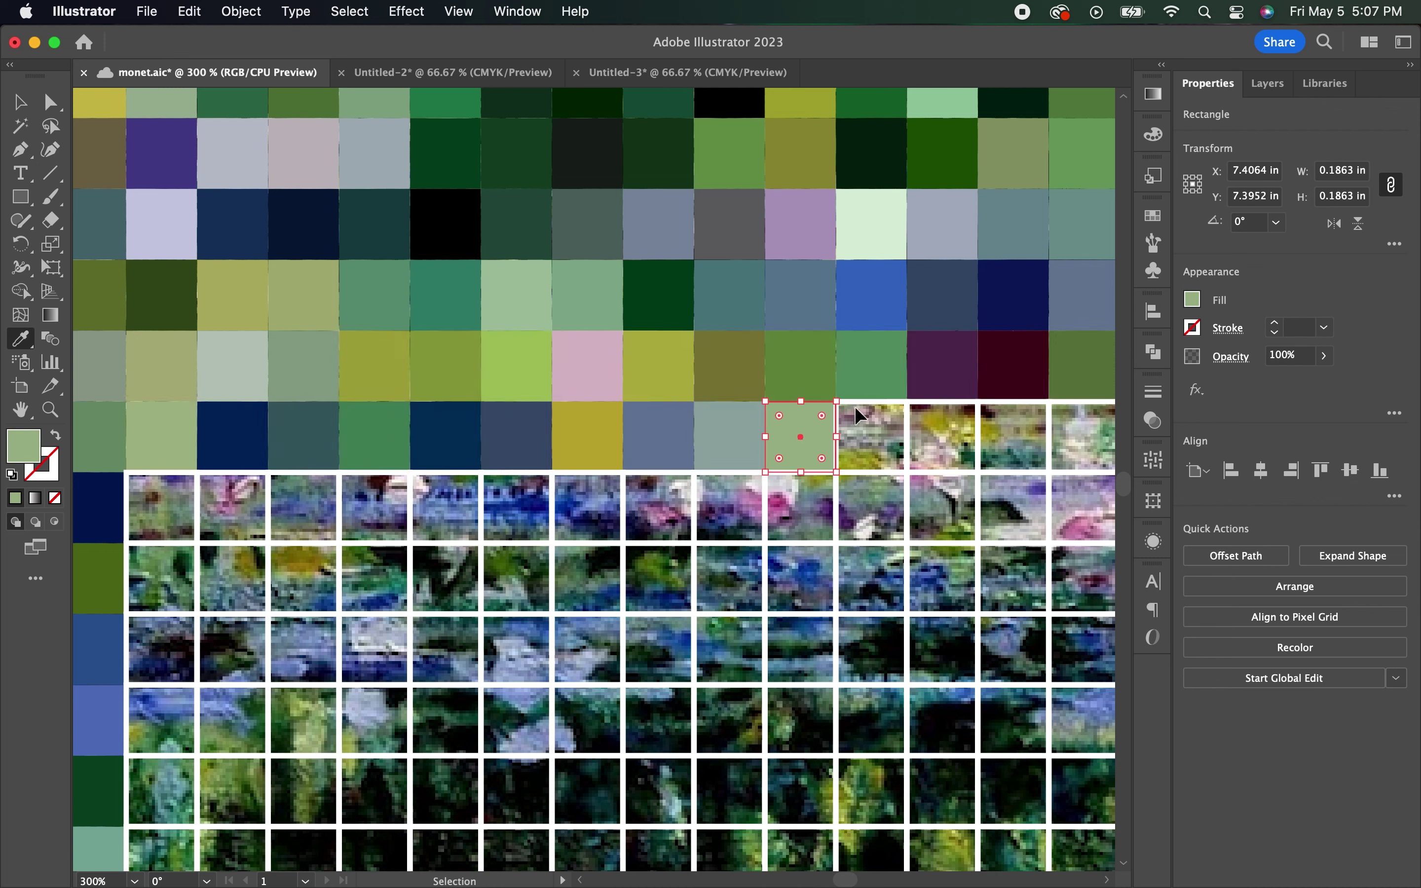
{"action": "left_click", "coordinate": [863, 423]}
{"action": "left_click", "coordinate": [943, 423]}
{"action": "left_click", "coordinate": [1010, 405]}
Fill the fourth row's squares with their sampled painting colours
{"action": "left_click", "coordinate": [161, 506]}
{"action": "left_click", "coordinate": [233, 505]}
{"action": "left_click", "coordinate": [374, 506]}
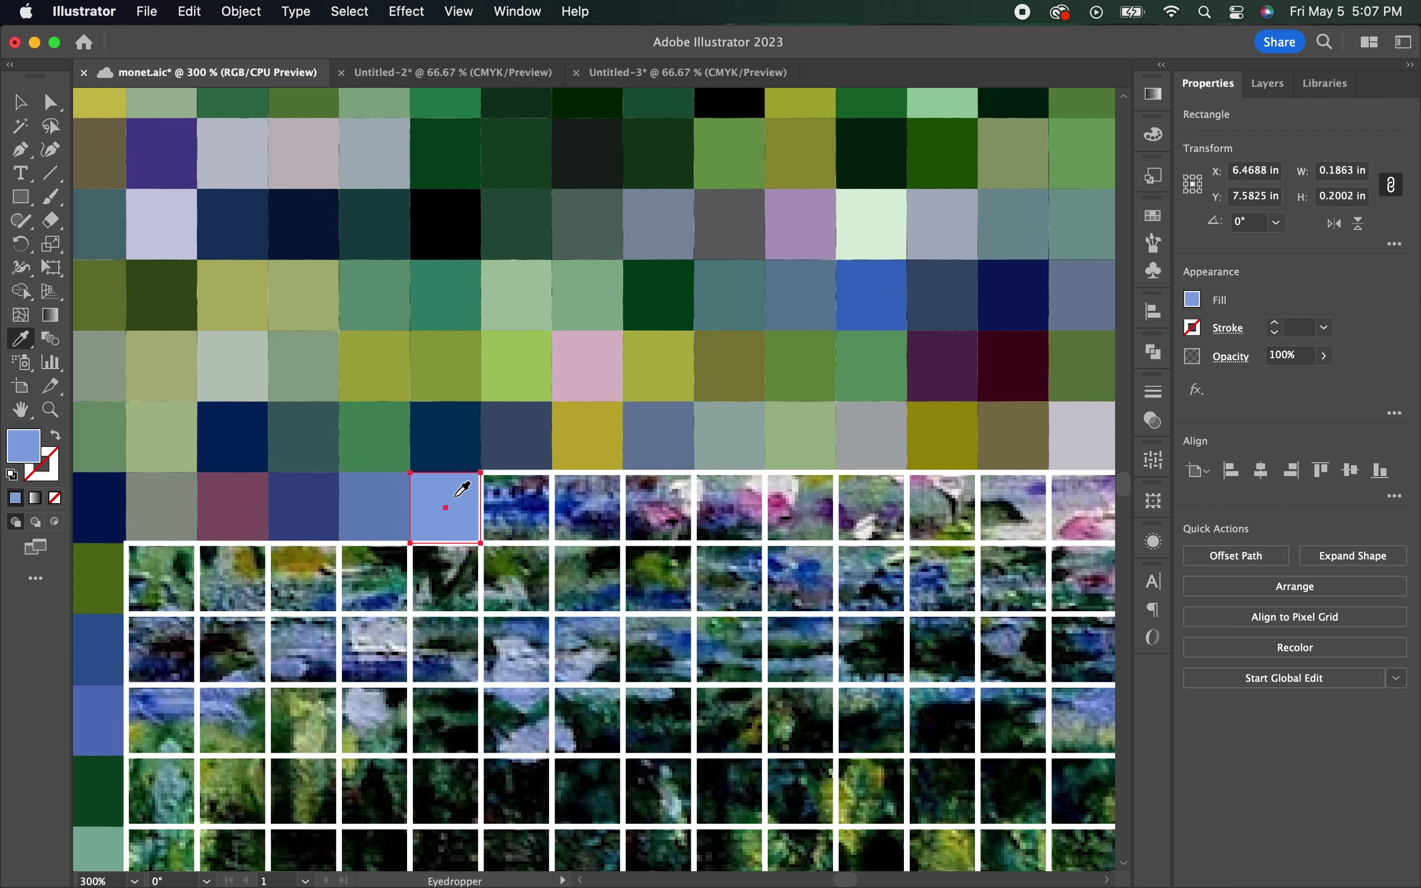
{"action": "left_click", "coordinate": [516, 505]}
{"action": "left_click", "coordinate": [657, 505]}
{"action": "left_click", "coordinate": [800, 505]}
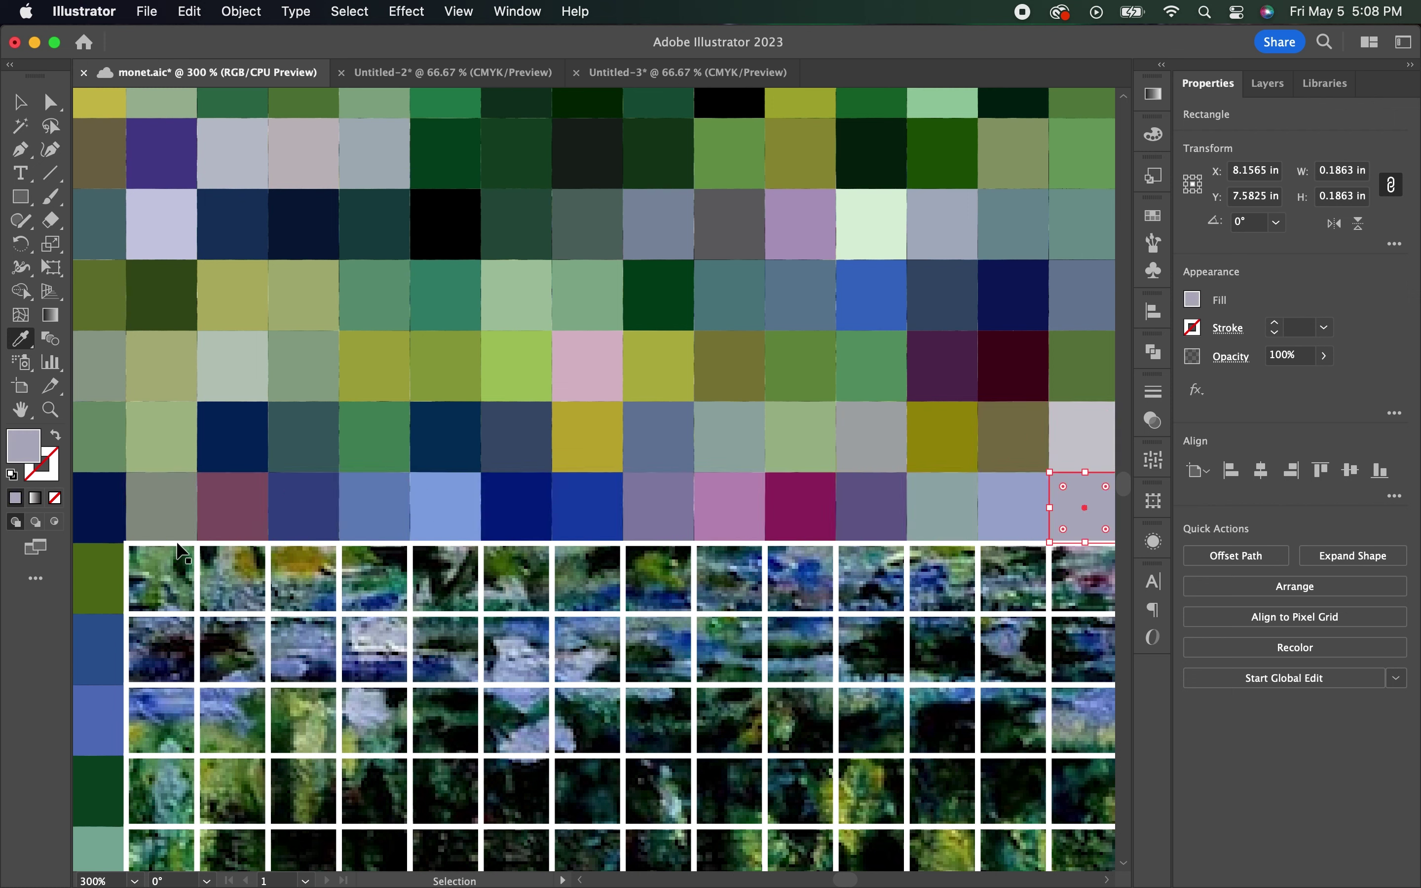
Fill every square across the fifth row with colours sampled beneath
{"action": "left_click", "coordinate": [176, 564]}
{"action": "left_click", "coordinate": [233, 563]}
{"action": "left_click", "coordinate": [303, 564]}
{"action": "left_click", "coordinate": [374, 564]}
{"action": "left_click", "coordinate": [446, 564]}
{"action": "left_click", "coordinate": [513, 557]}
{"action": "left_click", "coordinate": [678, 592]}
{"action": "left_click", "coordinate": [728, 579]}
{"action": "left_click", "coordinate": [800, 573]}
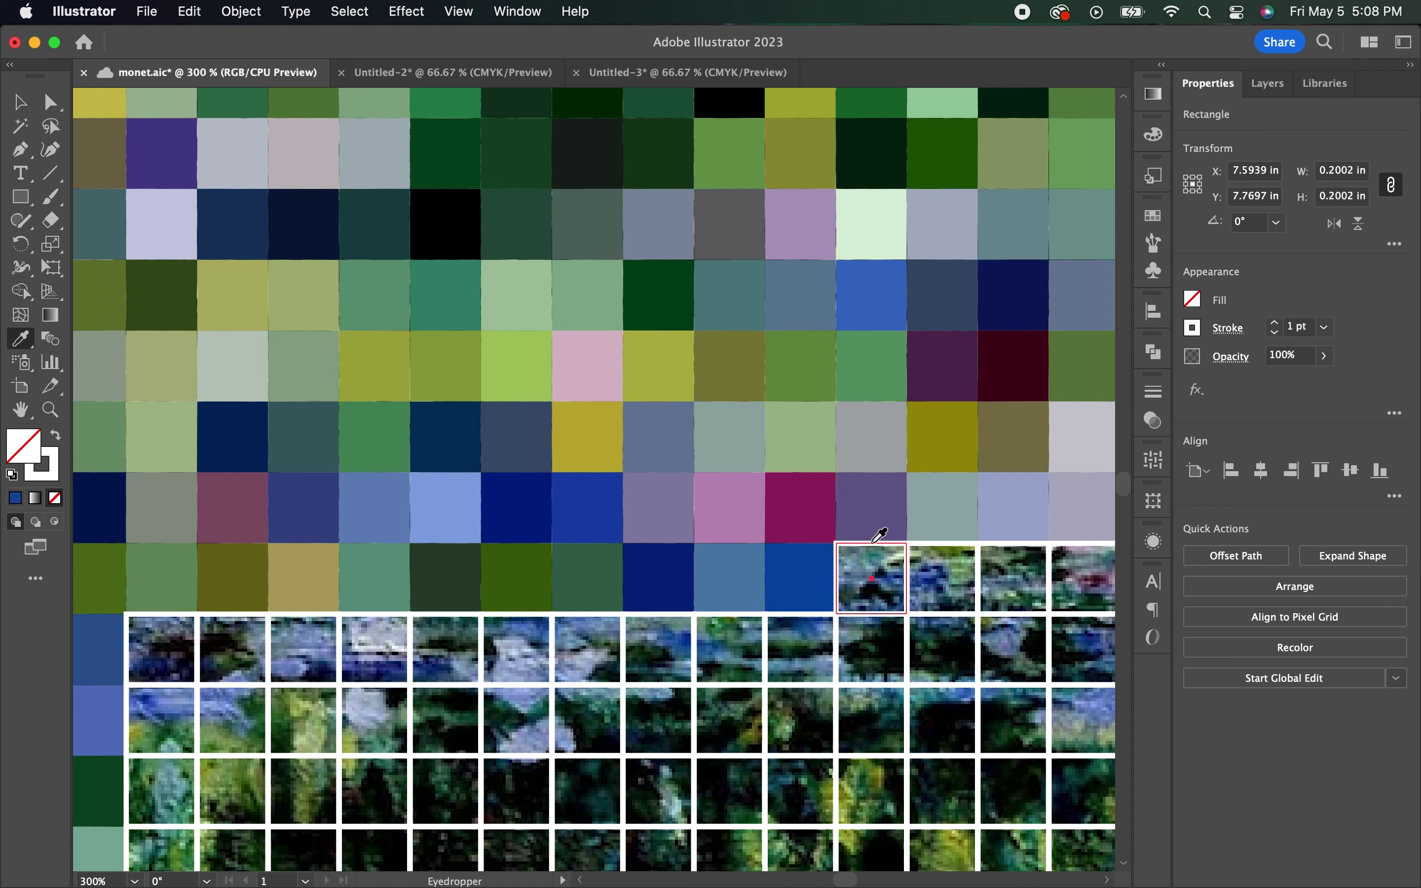
{"action": "left_click", "coordinate": [871, 567]}
{"action": "left_click", "coordinate": [942, 561]}
{"action": "left_click", "coordinate": [1013, 555]}
Fill the sixth row's squares, ending with sampled dark colours
{"action": "left_click", "coordinate": [163, 623]}
{"action": "left_click", "coordinate": [303, 632]}
{"action": "left_click", "coordinate": [445, 629]}
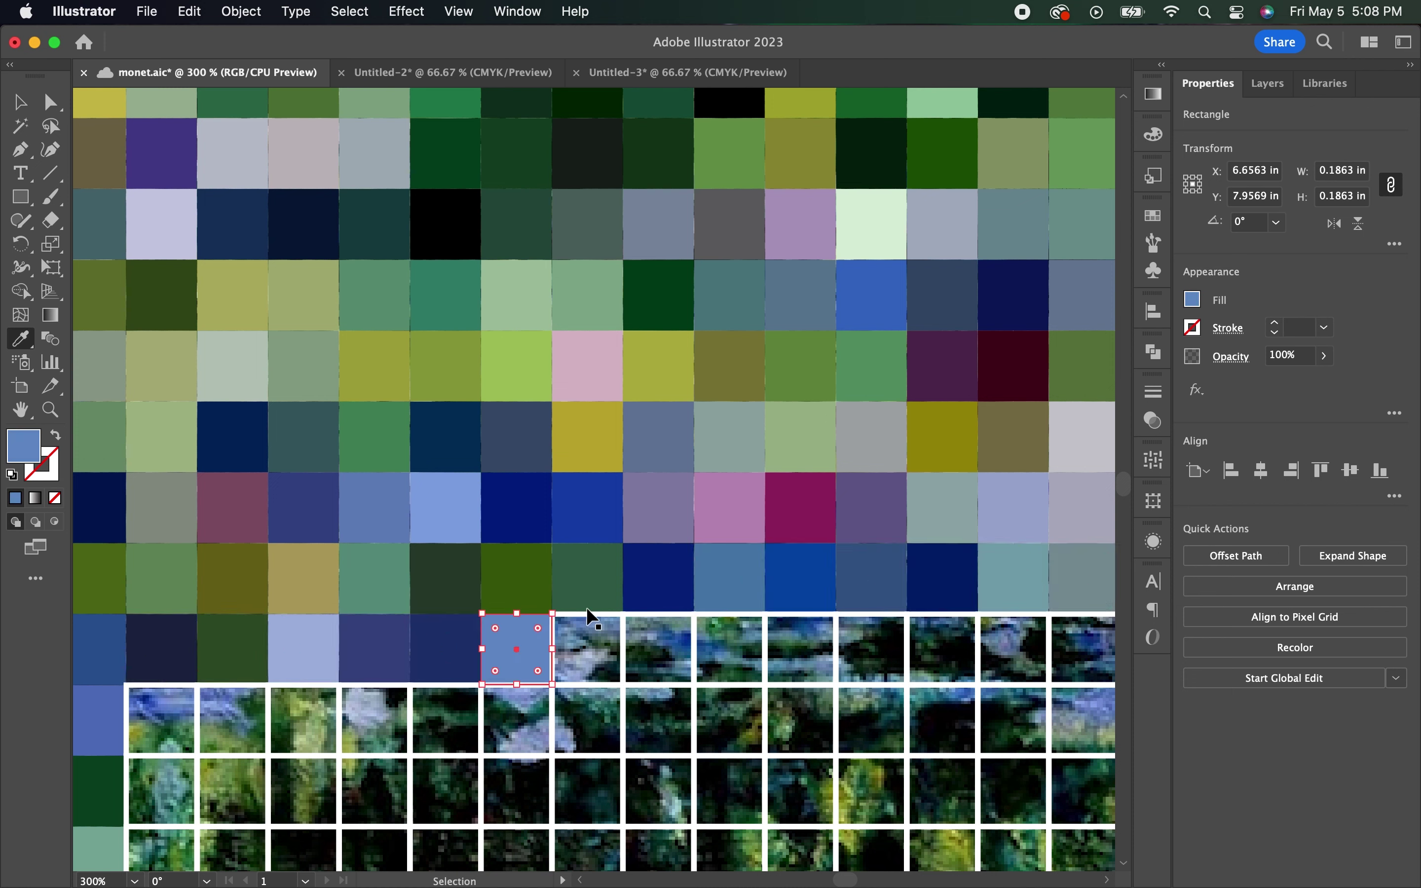
{"action": "left_click", "coordinate": [587, 628]}
{"action": "left_click", "coordinate": [729, 627]}
{"action": "left_click", "coordinate": [952, 627]}
{"action": "left_click", "coordinate": [1013, 627]}
{"action": "left_click", "coordinate": [1084, 627]}
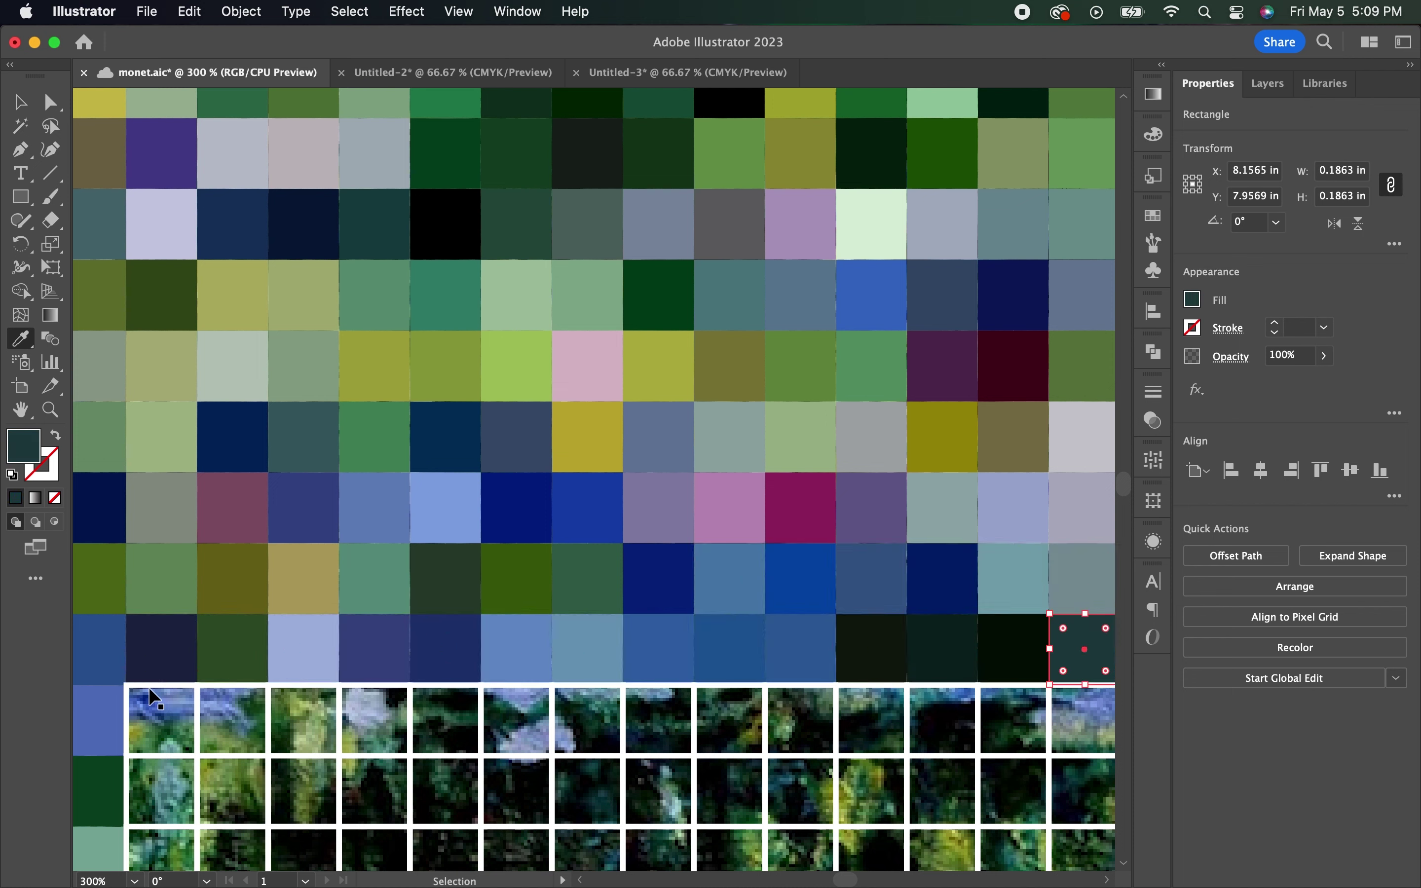
Fill the seventh row's squares and begin the rows further down
{"action": "left_click", "coordinate": [304, 693]}
{"action": "left_click", "coordinate": [374, 693]}
{"action": "left_click", "coordinate": [516, 693]}
{"action": "left_click", "coordinate": [659, 693]}
{"action": "left_click", "coordinate": [871, 693]}
{"action": "left_click", "coordinate": [1013, 693]}
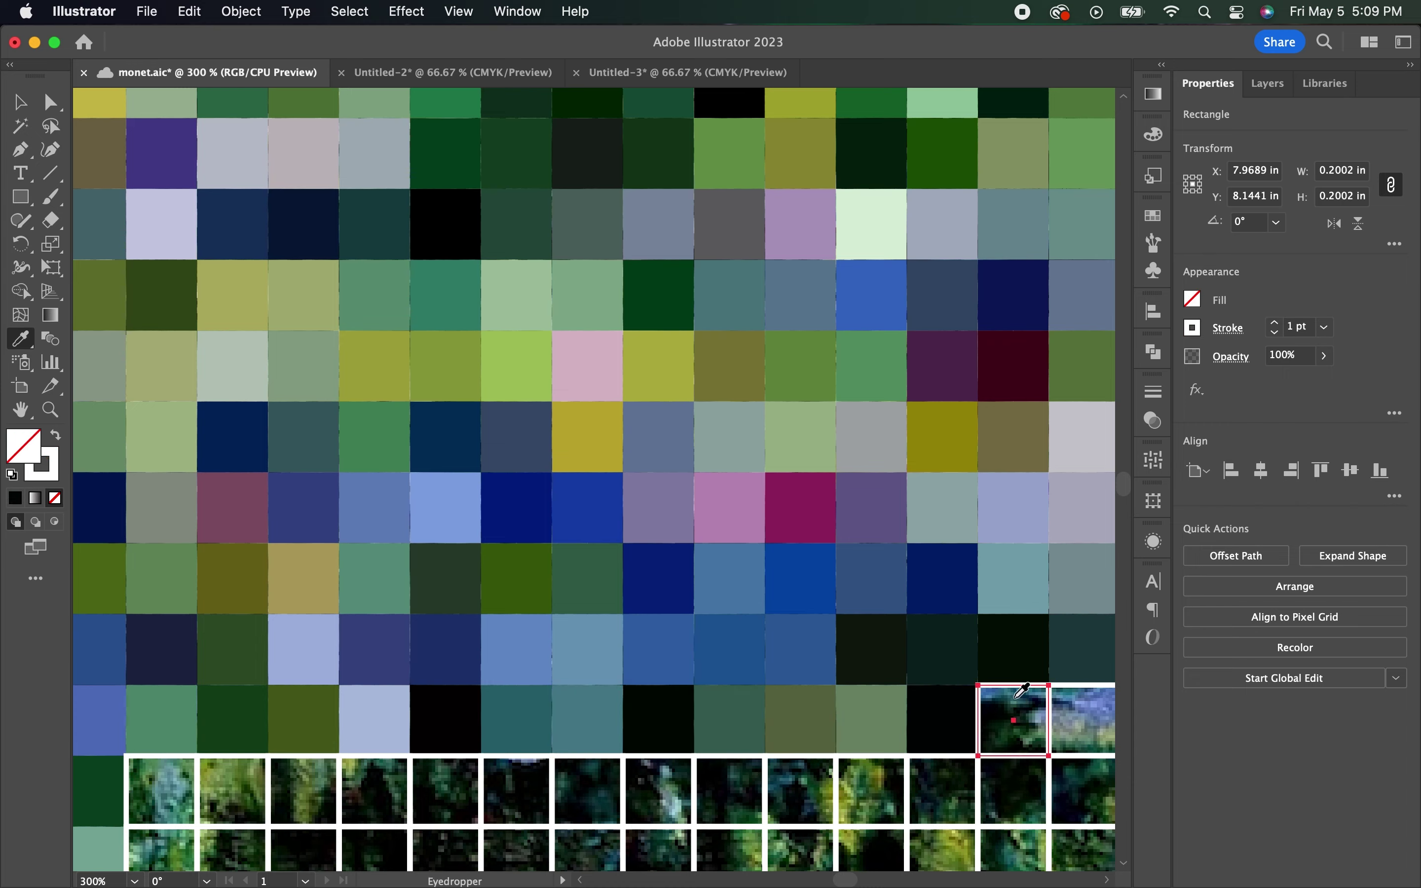
{"action": "scroll", "coordinate": [587, 469], "scroll_direction": "down", "scroll_amount": 10}
{"action": "left_click", "coordinate": [124, 112]}
Fill the top visible row's squares with colours sampled from the painting beneath
{"action": "left_click", "coordinate": [297, 114]}
{"action": "left_click", "coordinate": [367, 117]}
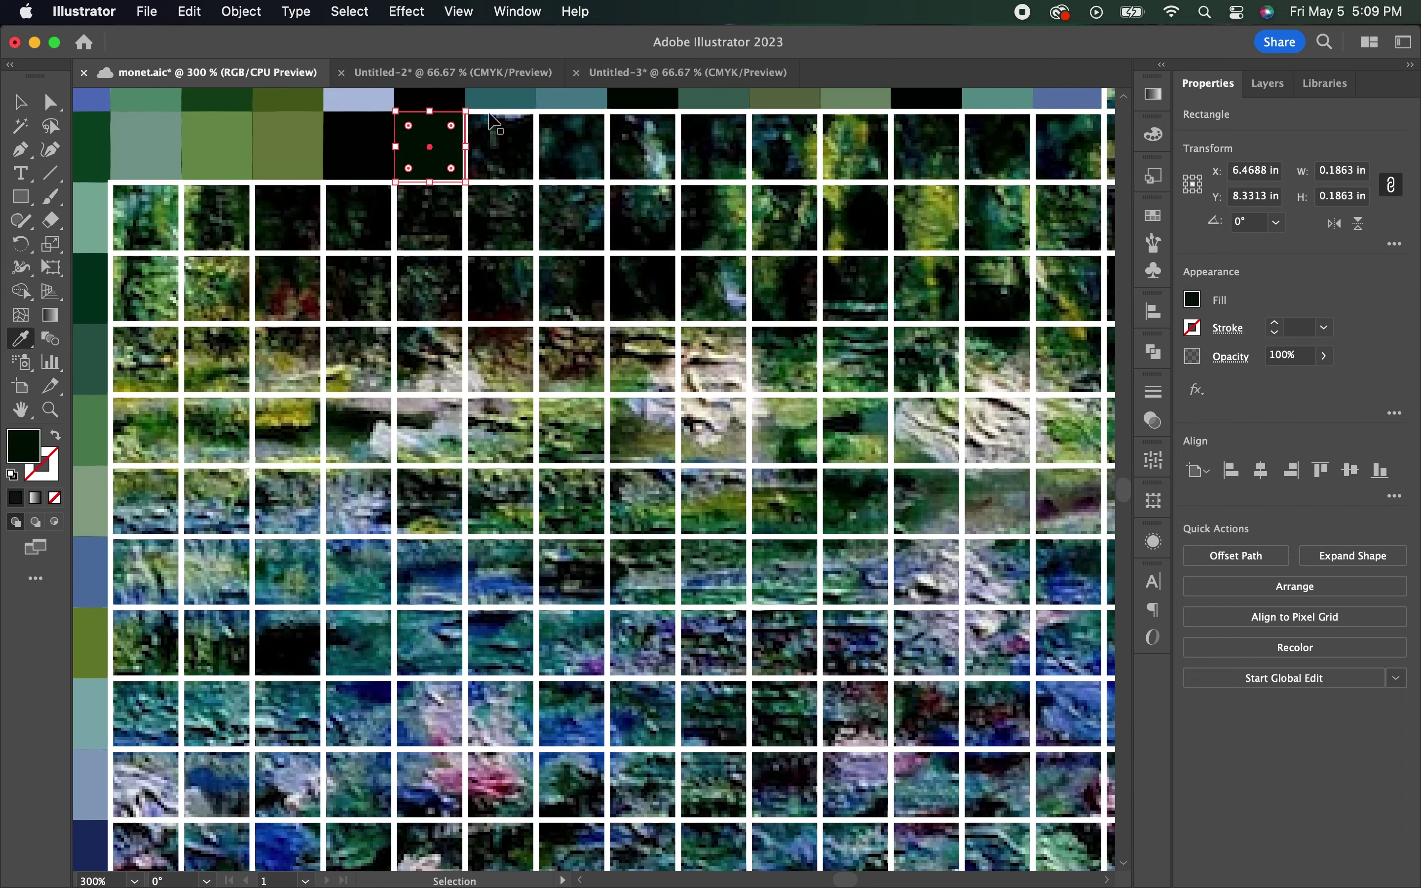
{"action": "left_click", "coordinate": [509, 121]}
{"action": "left_click", "coordinate": [580, 121]}
{"action": "left_click", "coordinate": [722, 124]}
{"action": "left_click", "coordinate": [860, 126]}
{"action": "left_click", "coordinate": [1069, 126]}
Fill the second row's squares with their sampled painting colours
{"action": "left_click", "coordinate": [216, 194]}
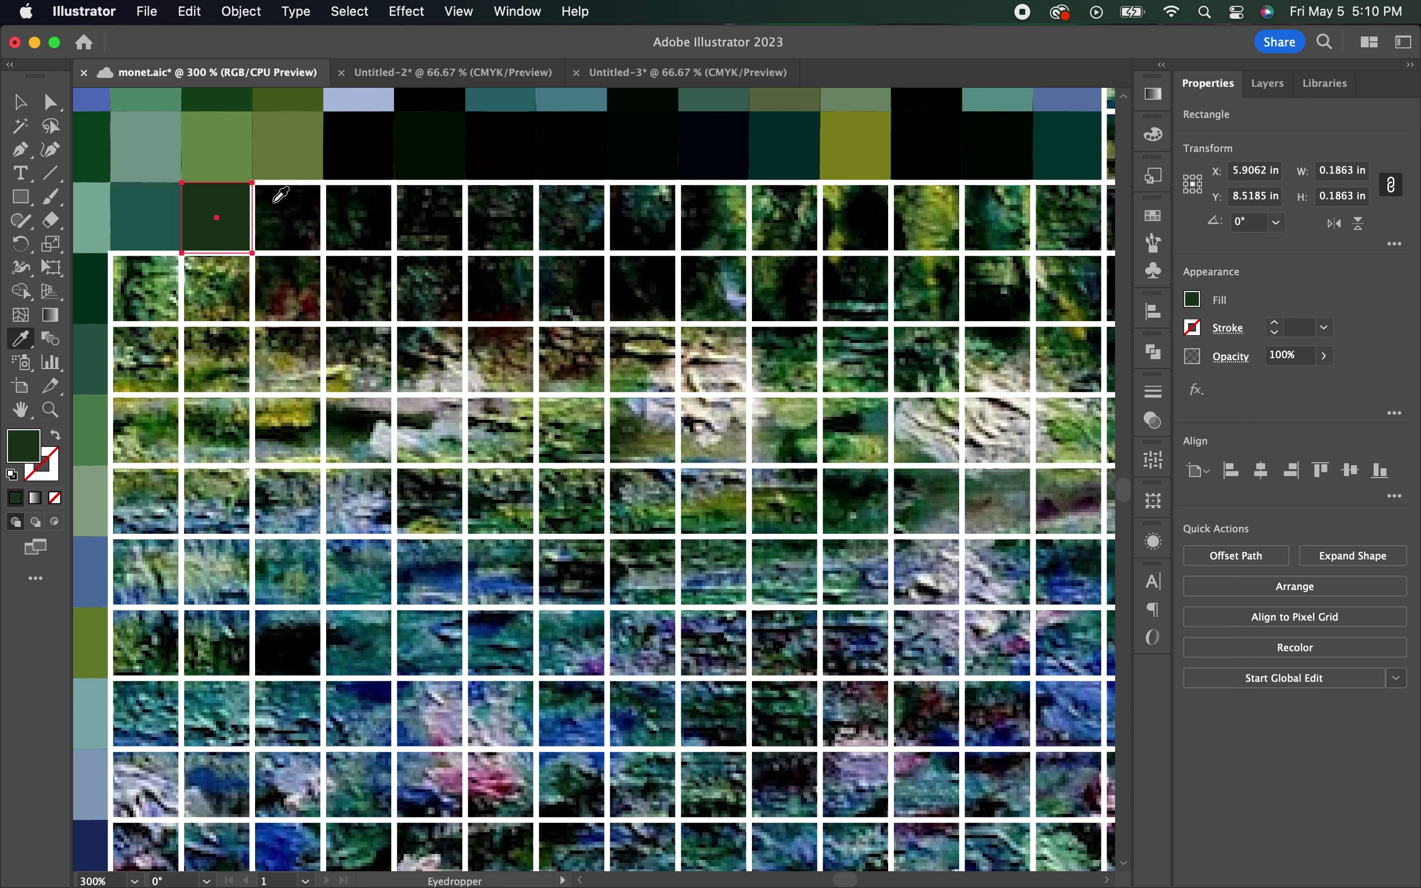
{"action": "left_click", "coordinate": [370, 201]}
{"action": "left_click", "coordinate": [500, 197]}
{"action": "left_click", "coordinate": [643, 196]}
{"action": "left_click", "coordinate": [713, 197]}
{"action": "left_click", "coordinate": [785, 191]}
{"action": "left_click", "coordinate": [927, 194]}
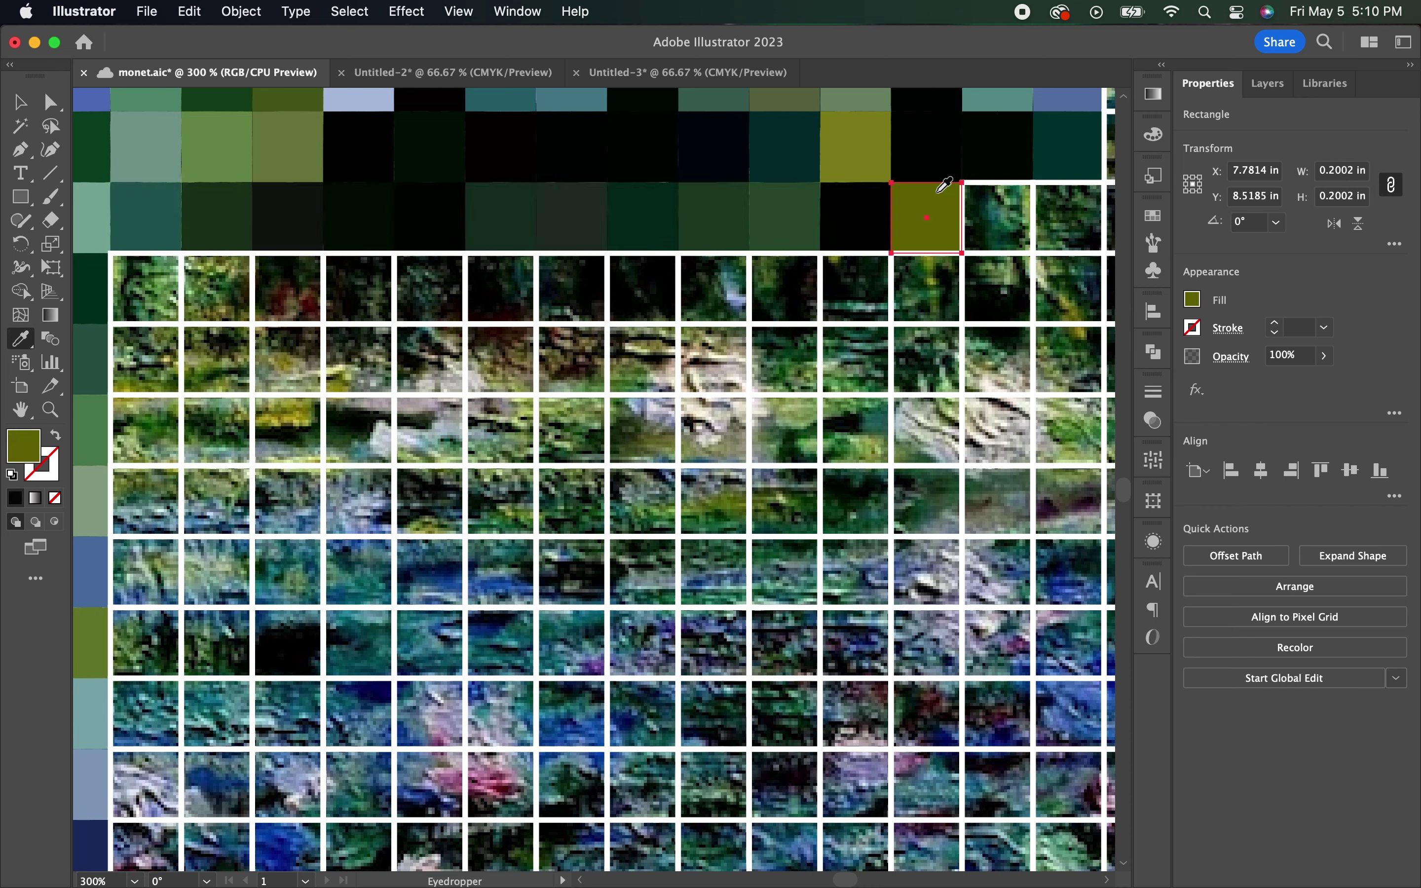
{"action": "left_click", "coordinate": [997, 194]}
{"action": "left_click", "coordinate": [1069, 194]}
Fill the third row's squares with colours sampled from the painting
{"action": "left_click", "coordinate": [146, 270]}
{"action": "left_click", "coordinate": [217, 270]}
{"action": "left_click", "coordinate": [429, 285]}
{"action": "left_click", "coordinate": [501, 285]}
{"action": "left_click", "coordinate": [572, 285]}
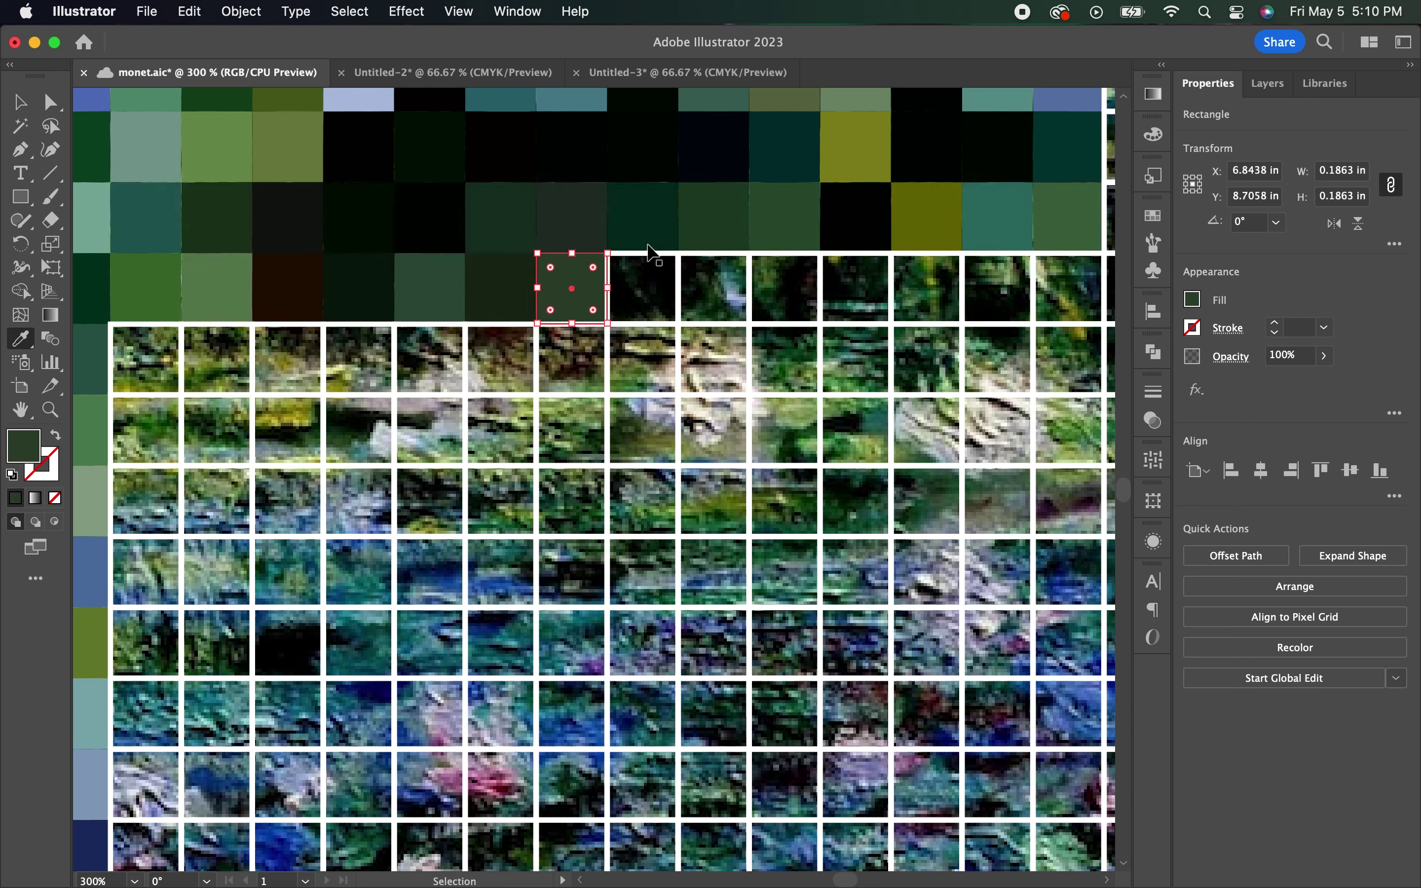
{"action": "left_click", "coordinate": [643, 285]}
{"action": "left_click", "coordinate": [714, 284]}
{"action": "left_click", "coordinate": [785, 288]}
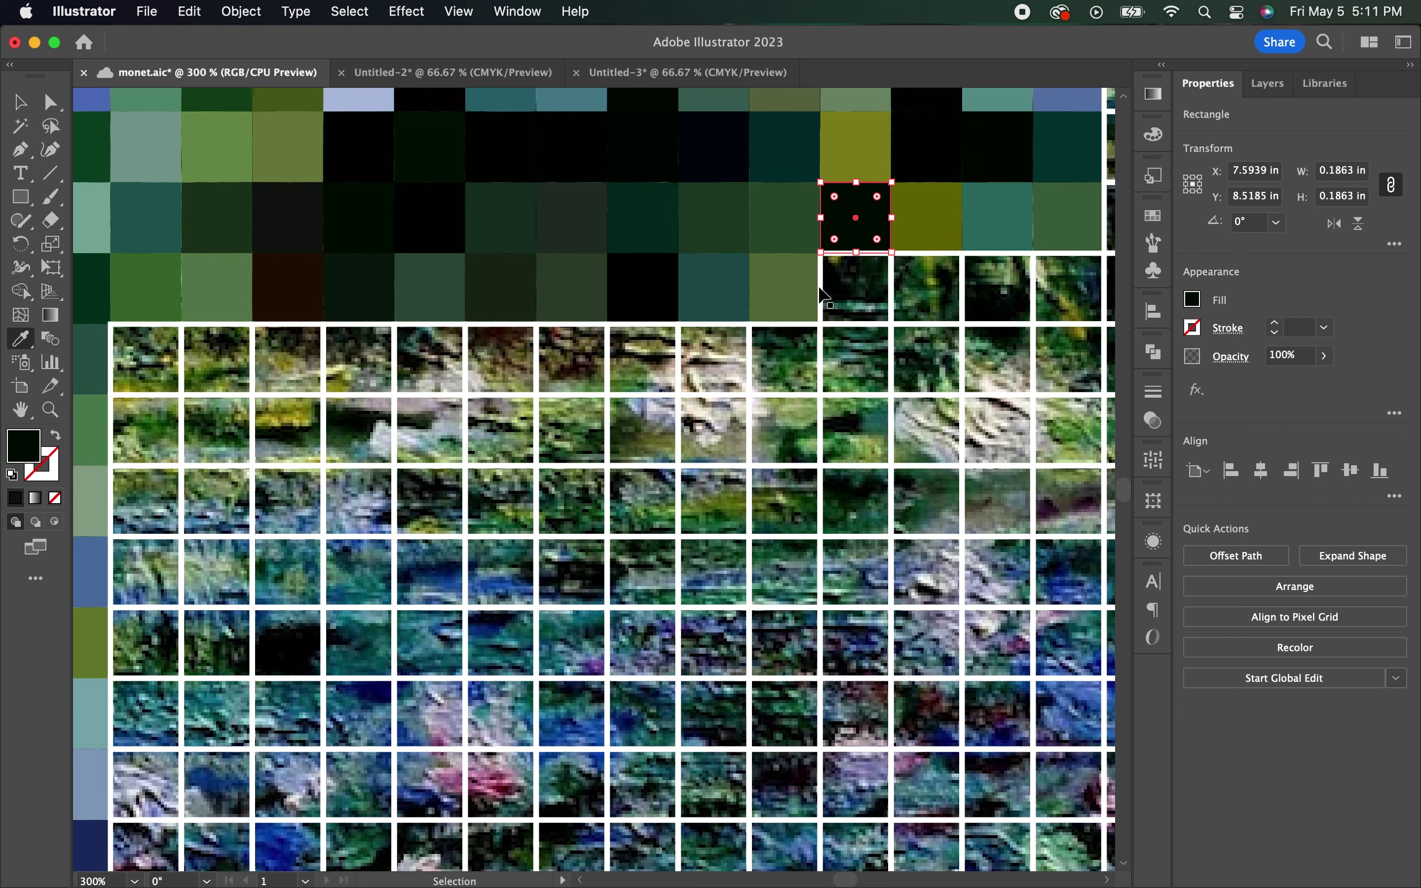
{"action": "left_click", "coordinate": [1069, 293]}
Fill the fourth row's squares with their sampled painting colours
{"action": "left_click", "coordinate": [146, 359]}
{"action": "left_click", "coordinate": [287, 359]}
{"action": "left_click", "coordinate": [429, 358]}
{"action": "left_click", "coordinate": [571, 355]}
{"action": "left_click", "coordinate": [714, 355]}
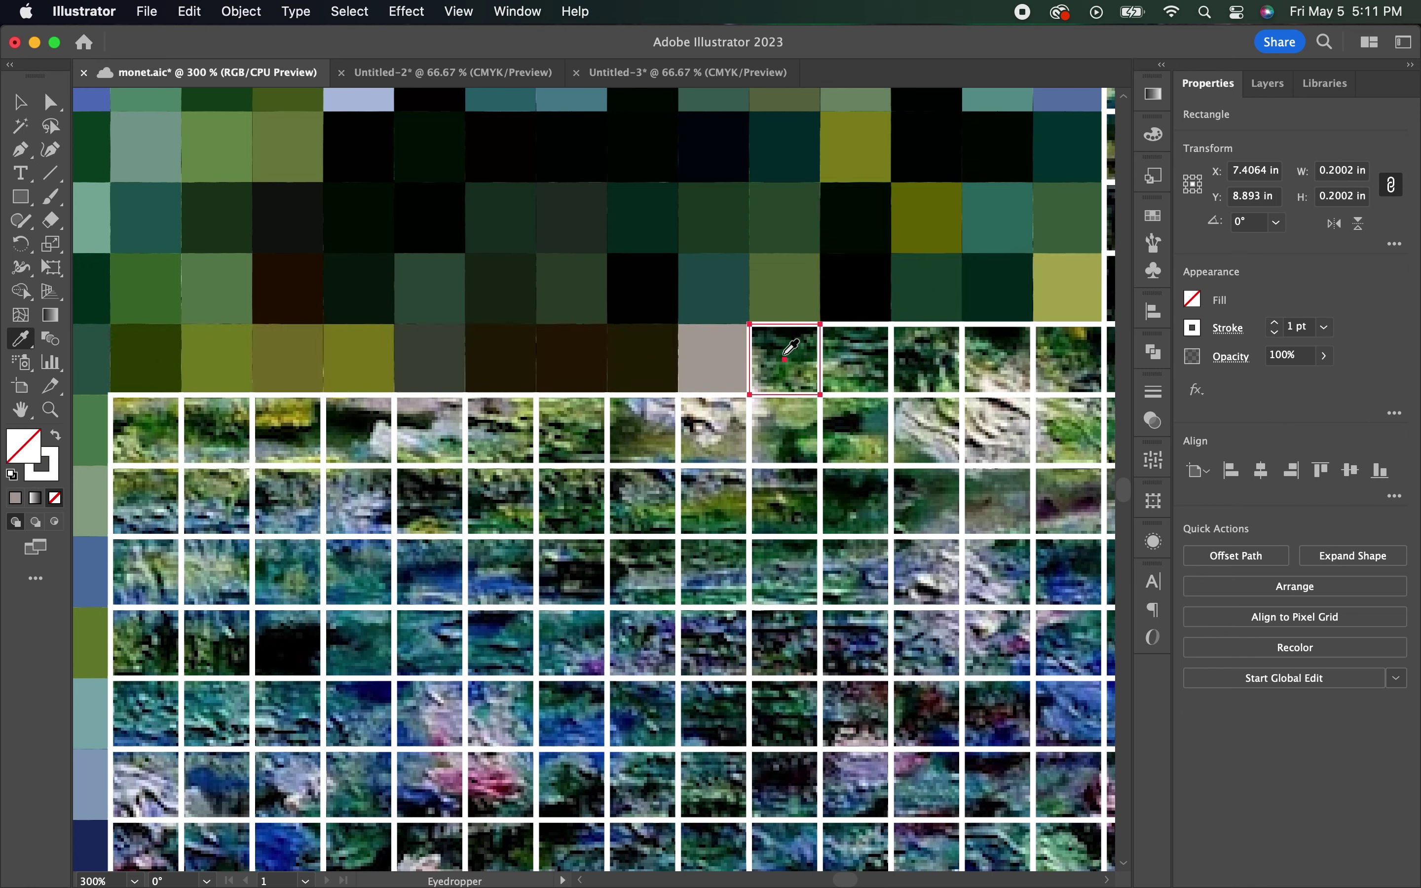
{"action": "left_click", "coordinate": [785, 356]}
{"action": "left_click", "coordinate": [856, 358]}
{"action": "left_click", "coordinate": [998, 359]}
Fill the fifth row's squares with sampled painting colours, including a grey one
{"action": "left_click", "coordinate": [146, 429]}
{"action": "left_click", "coordinate": [288, 429]}
{"action": "left_click", "coordinate": [430, 429]}
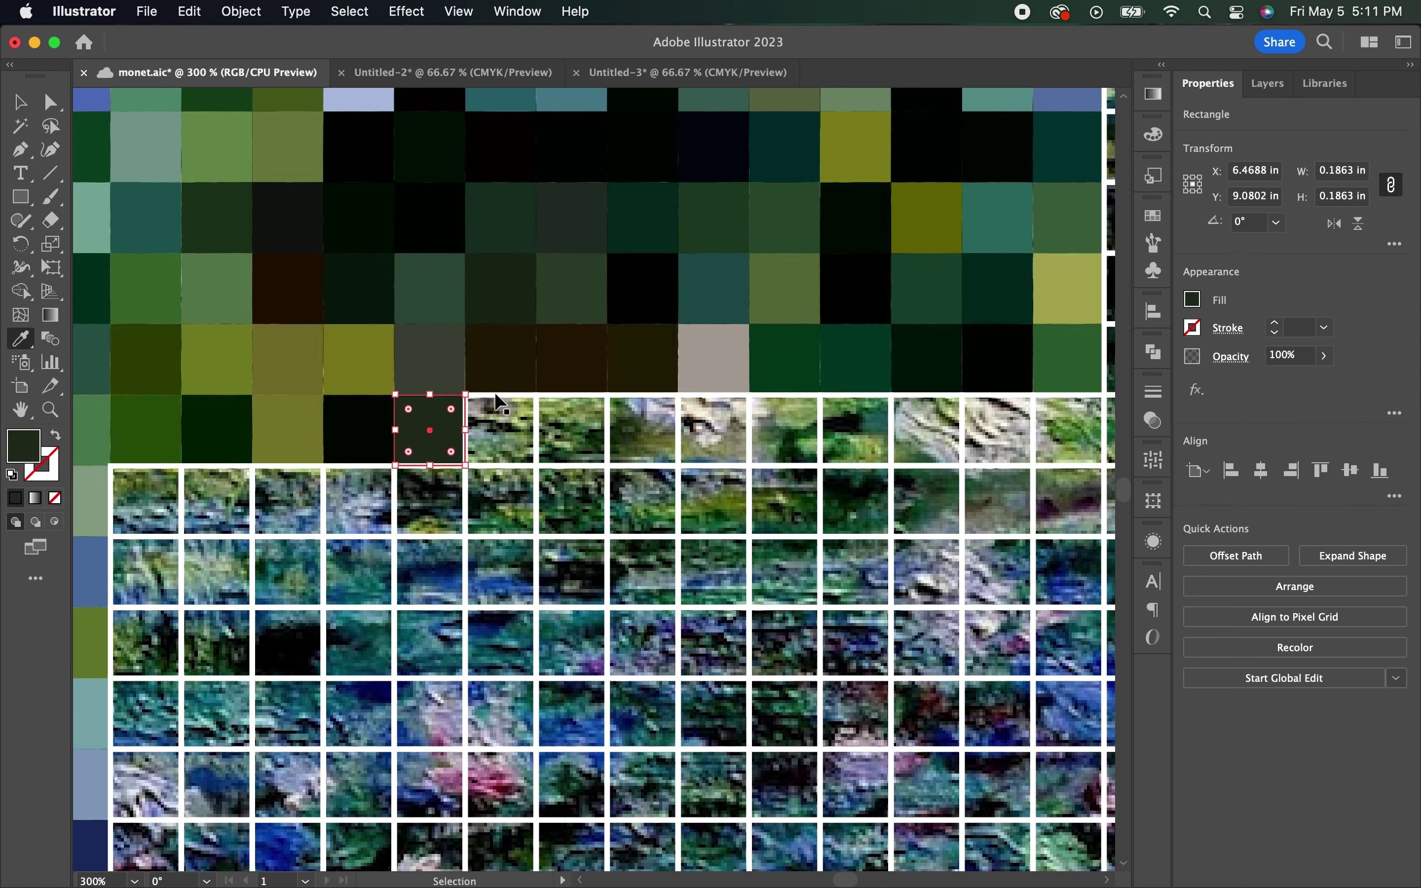
{"action": "left_click", "coordinate": [501, 429]}
{"action": "left_click", "coordinate": [643, 429]}
{"action": "left_click", "coordinate": [713, 429]}
{"action": "left_click", "coordinate": [785, 429]}
{"action": "left_click", "coordinate": [927, 428]}
{"action": "left_click", "coordinate": [998, 429]}
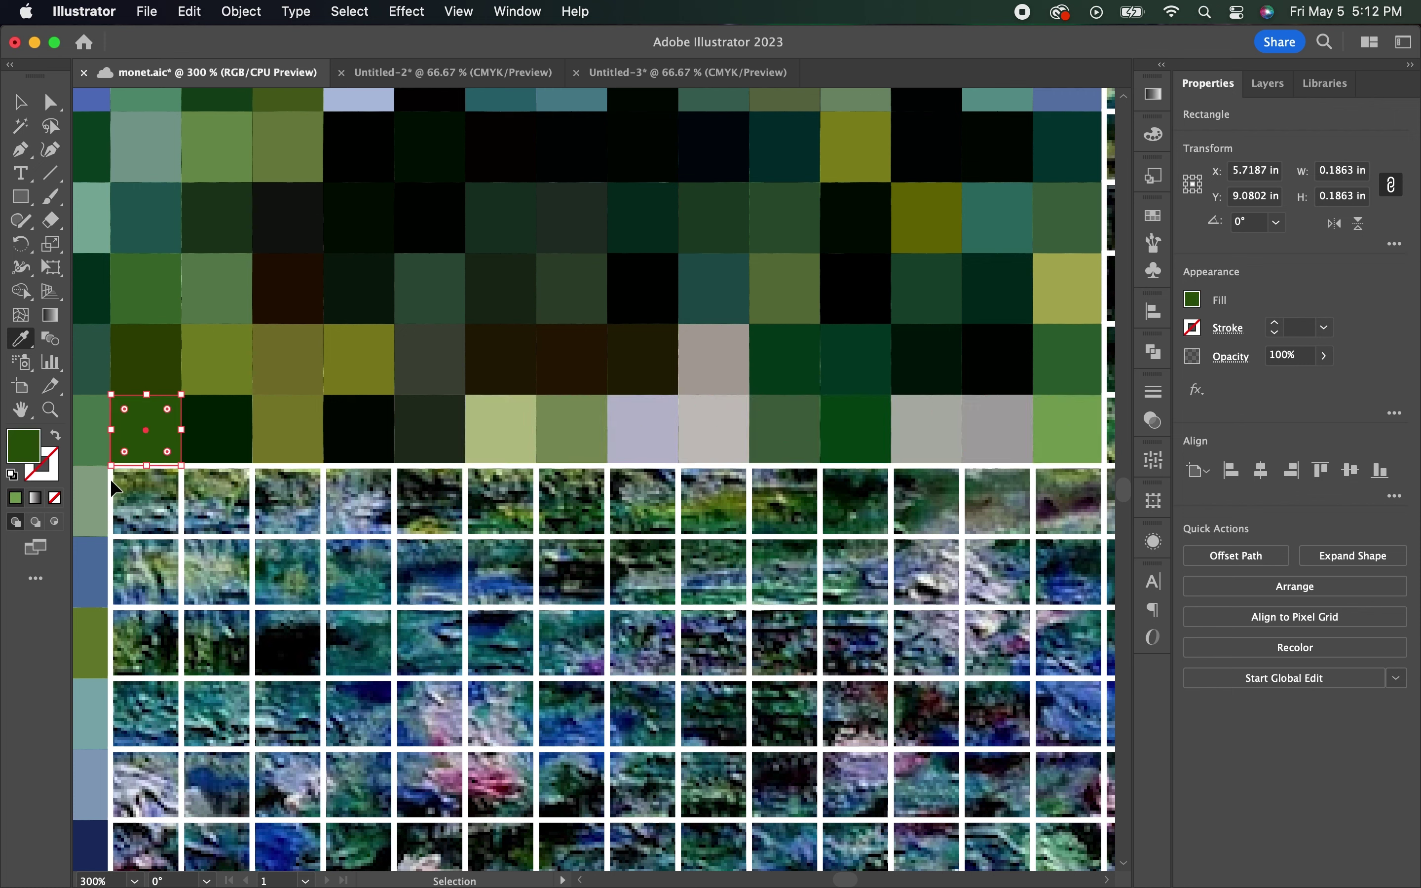
Fill the sixth row's squares with colours sampled from the painting
{"action": "left_click", "coordinate": [145, 501]}
{"action": "left_click", "coordinate": [216, 501]}
{"action": "left_click", "coordinate": [359, 501]}
{"action": "left_click", "coordinate": [501, 501]}
{"action": "left_click", "coordinate": [643, 501]}
{"action": "left_click", "coordinate": [785, 501]}
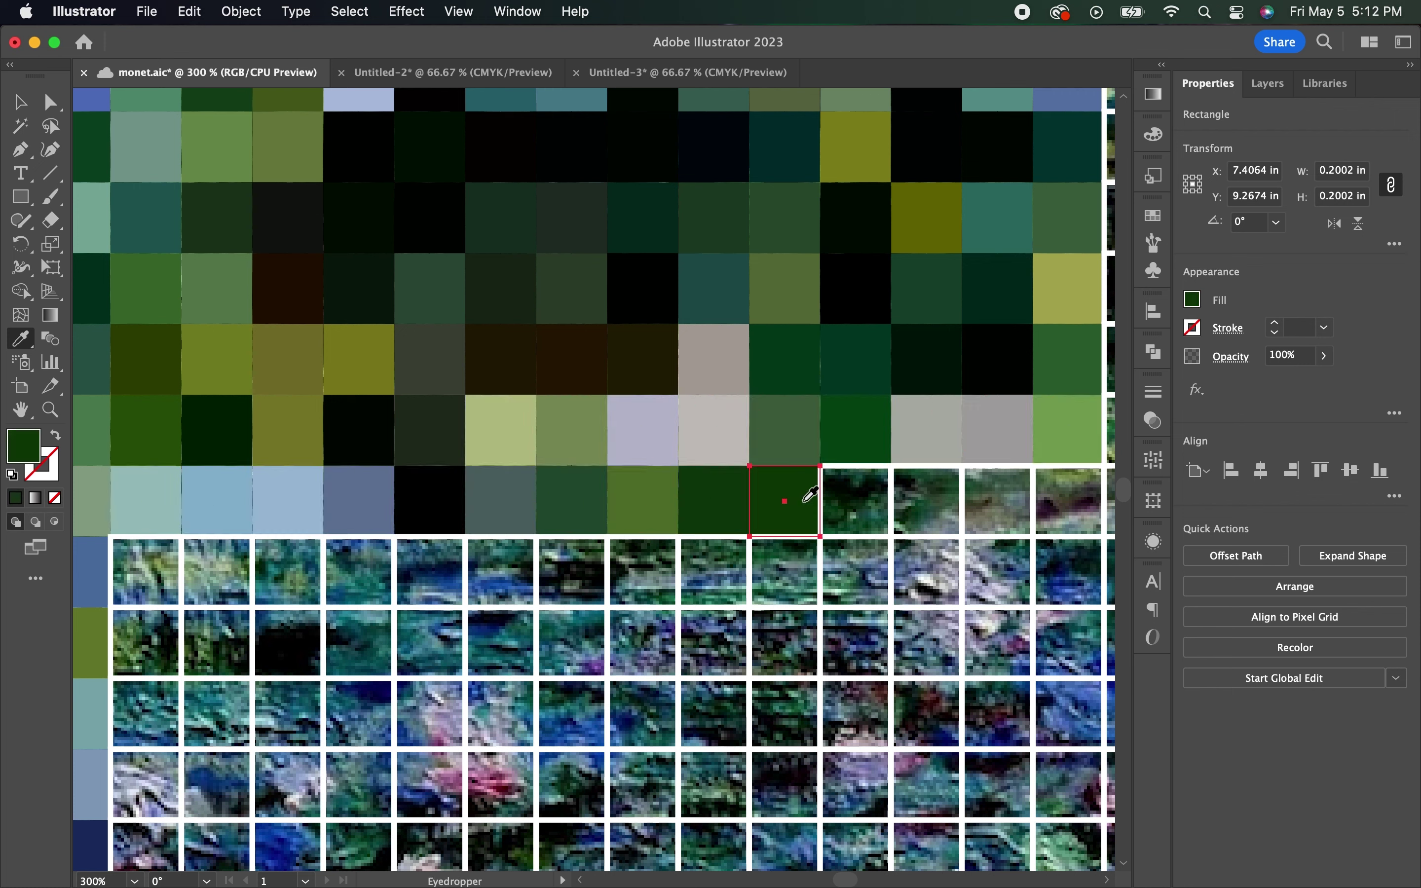
Fill the seventh row's squares with their sampled painting colours
{"action": "left_click", "coordinate": [145, 571]}
{"action": "left_click", "coordinate": [288, 571]}
{"action": "left_click", "coordinate": [430, 572]}
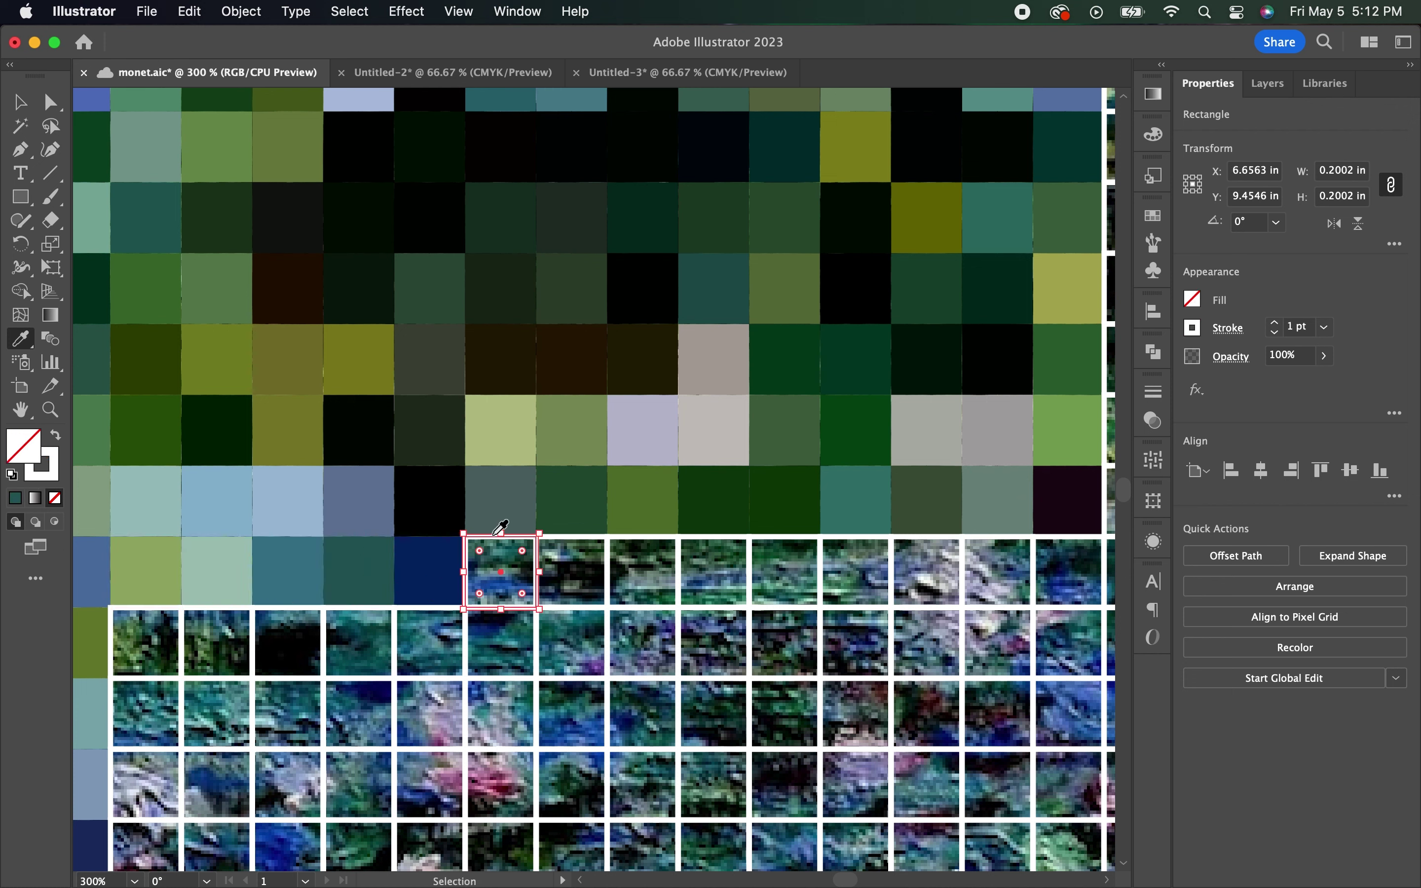
{"action": "left_click", "coordinate": [572, 571]}
{"action": "left_click", "coordinate": [713, 572]}
{"action": "left_click", "coordinate": [855, 571]}
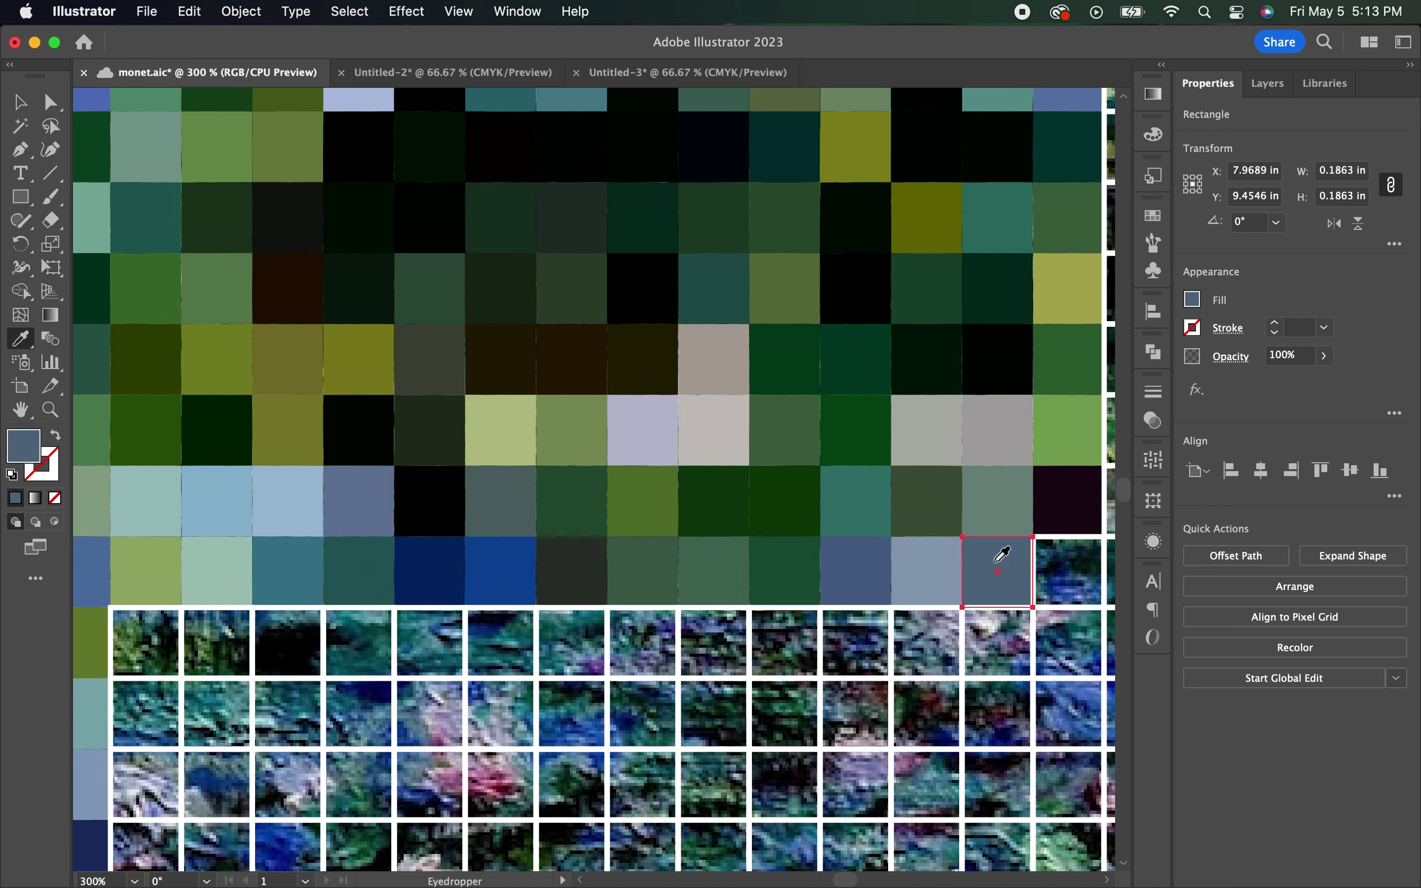
Fill the eighth row's squares with colours sampled from the painting
{"action": "left_click", "coordinate": [145, 640]}
{"action": "left_click", "coordinate": [216, 641]}
{"action": "left_click", "coordinate": [288, 640]}
{"action": "left_click", "coordinate": [429, 640]}
{"action": "left_click", "coordinate": [501, 640]}
{"action": "left_click", "coordinate": [571, 640]}
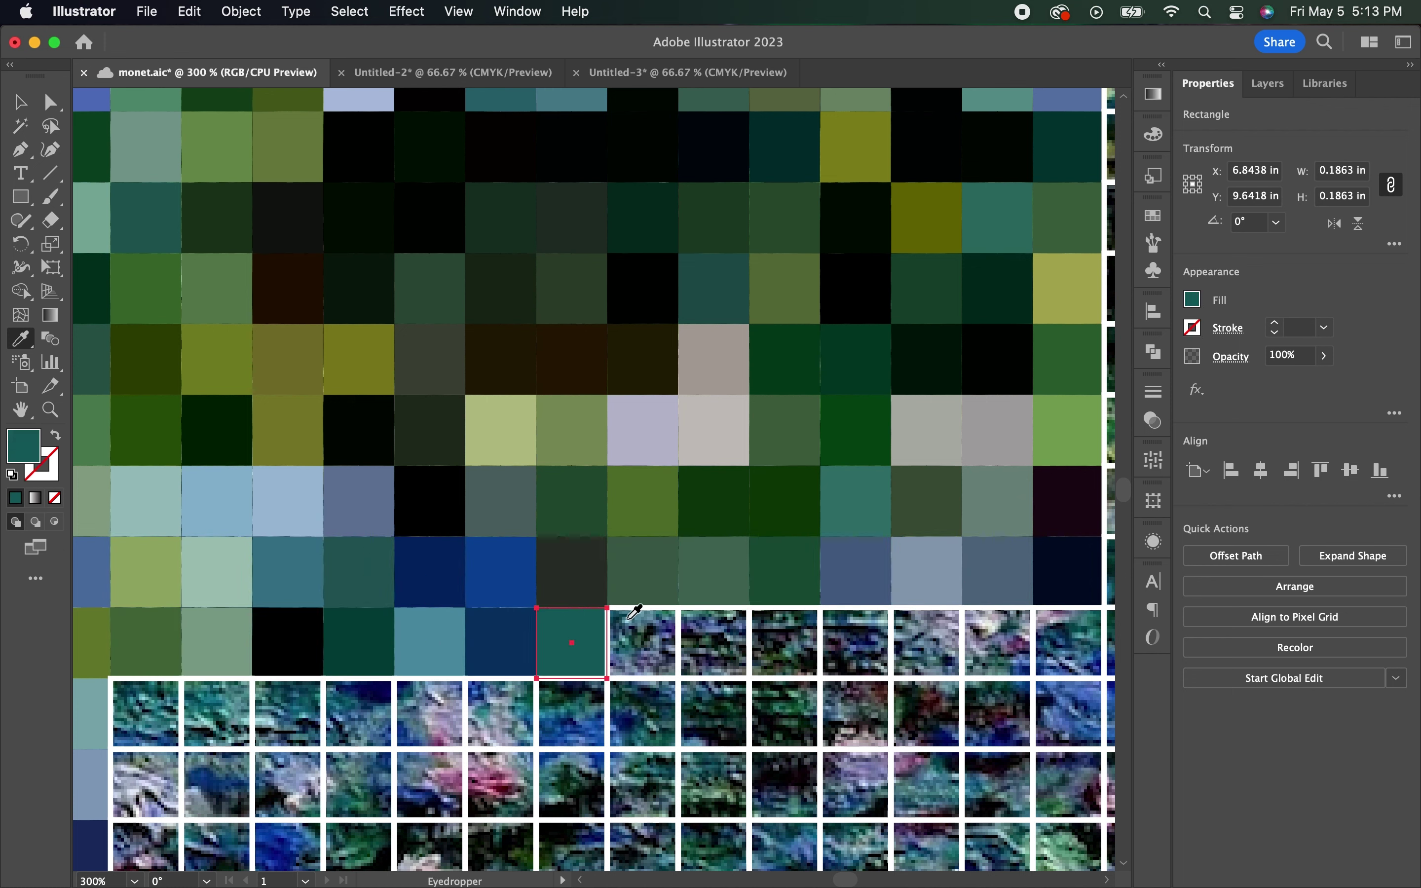
{"action": "left_click", "coordinate": [785, 640]}
{"action": "left_click", "coordinate": [856, 640]}
{"action": "left_click", "coordinate": [927, 640]}
{"action": "left_click", "coordinate": [998, 640]}
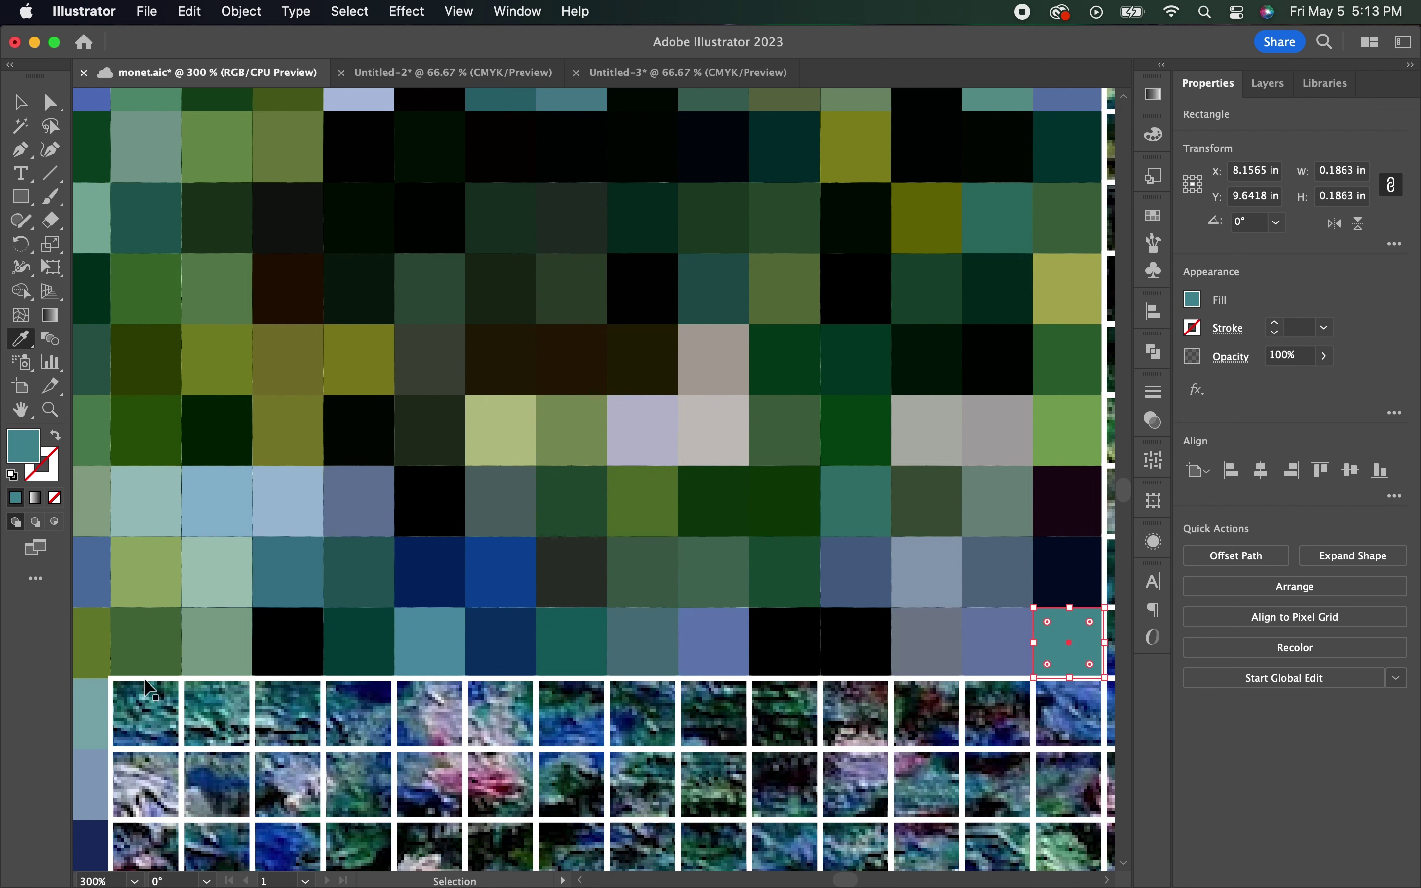
Fill the ninth row's squares with their sampled painting colours
{"action": "left_click", "coordinate": [146, 690]}
{"action": "left_click", "coordinate": [217, 691]}
{"action": "left_click", "coordinate": [288, 690]}
{"action": "left_click", "coordinate": [499, 705]}
{"action": "left_click", "coordinate": [572, 705]}
{"action": "left_click", "coordinate": [714, 705]}
{"action": "left_click", "coordinate": [855, 705]}
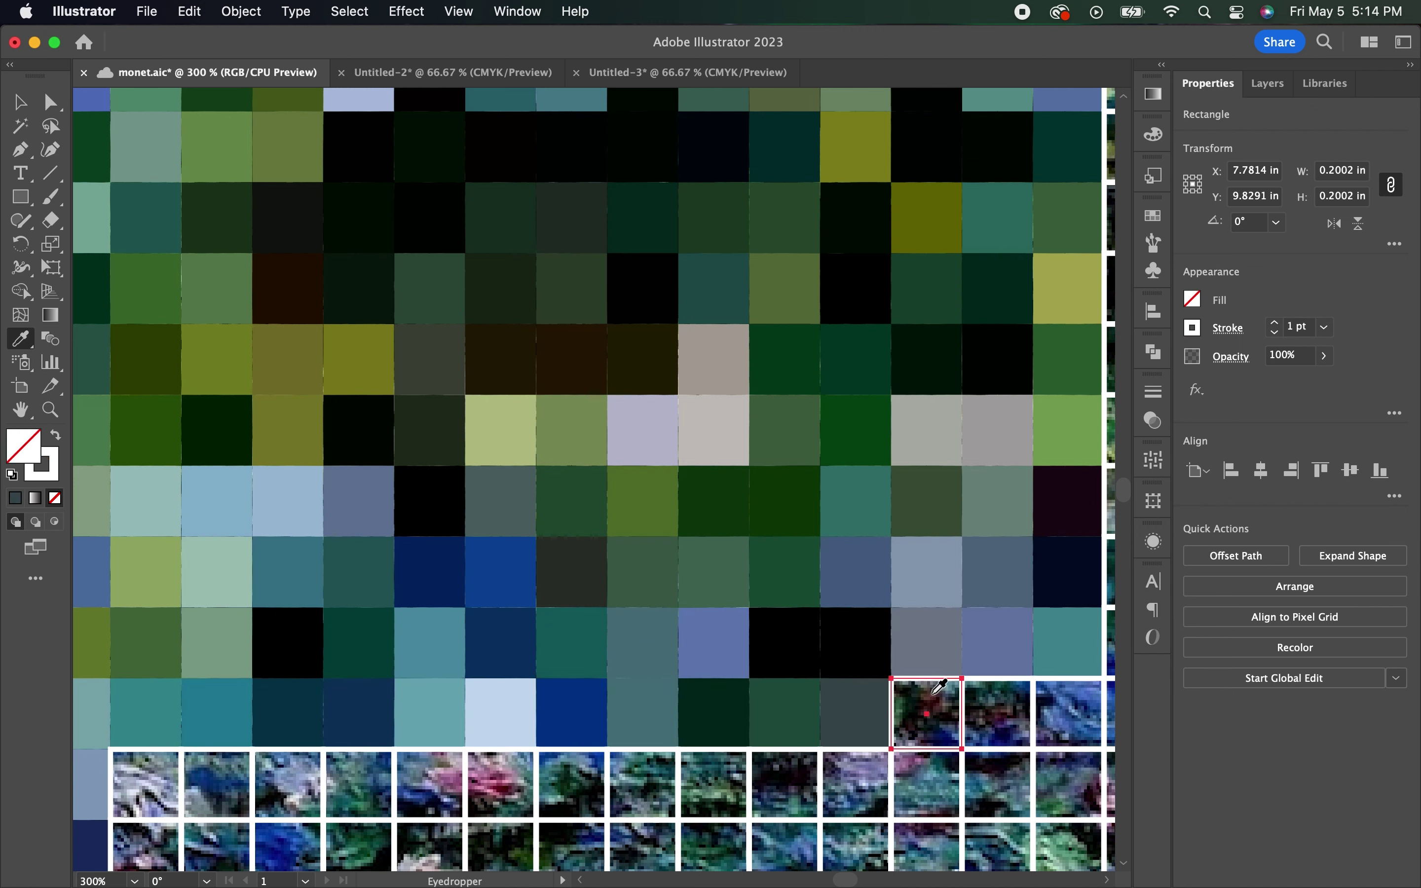
{"action": "left_click", "coordinate": [998, 705]}
{"action": "left_click", "coordinate": [1051, 702]}
Fill the tenth row's squares with sampled painting colours, including a pink one
{"action": "left_click", "coordinate": [136, 778]}
{"action": "left_click", "coordinate": [216, 772]}
{"action": "left_click", "coordinate": [287, 769]}
{"action": "left_click", "coordinate": [358, 764]}
{"action": "left_click", "coordinate": [450, 768]}
{"action": "left_click", "coordinate": [528, 770]}
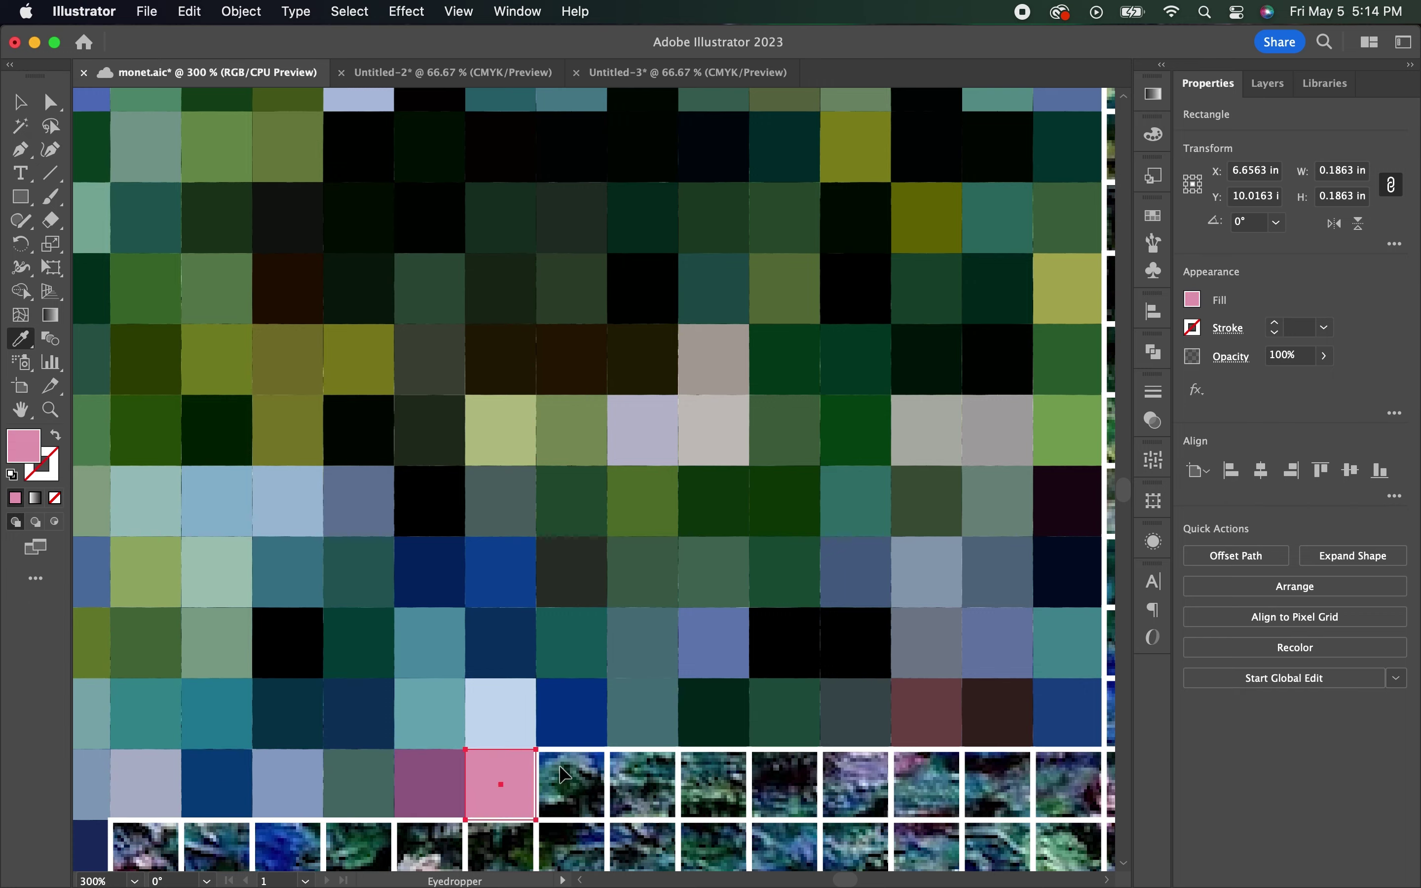
{"action": "left_click", "coordinate": [714, 781]}
{"action": "left_click", "coordinate": [856, 781]}
{"action": "left_click", "coordinate": [998, 781]}
{"action": "left_click", "coordinate": [1069, 781]}
{"action": "scroll", "coordinate": [588, 470], "scroll_direction": "down", "scroll_amount": 10}
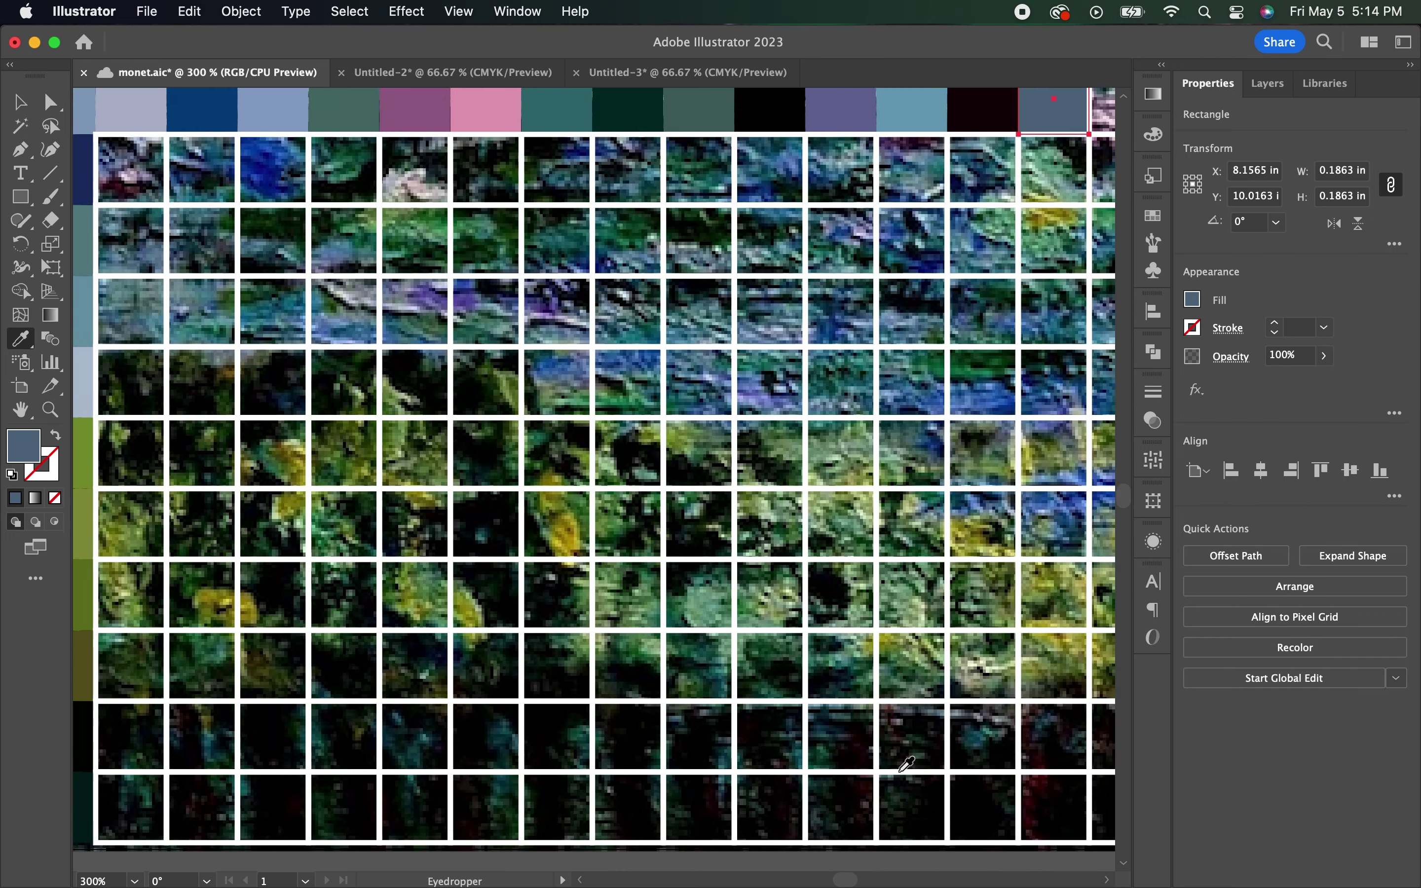
Fill the top-row image tiles with flat colours sampled from the painting beneath them
{"action": "left_click", "coordinate": [141, 144]}
{"action": "left_click", "coordinate": [212, 117]}
{"action": "left_click", "coordinate": [353, 118]}
{"action": "left_click", "coordinate": [424, 117]}
{"action": "left_click", "coordinate": [566, 117]}
{"action": "left_click", "coordinate": [637, 117]}
{"action": "left_click", "coordinate": [779, 117]}
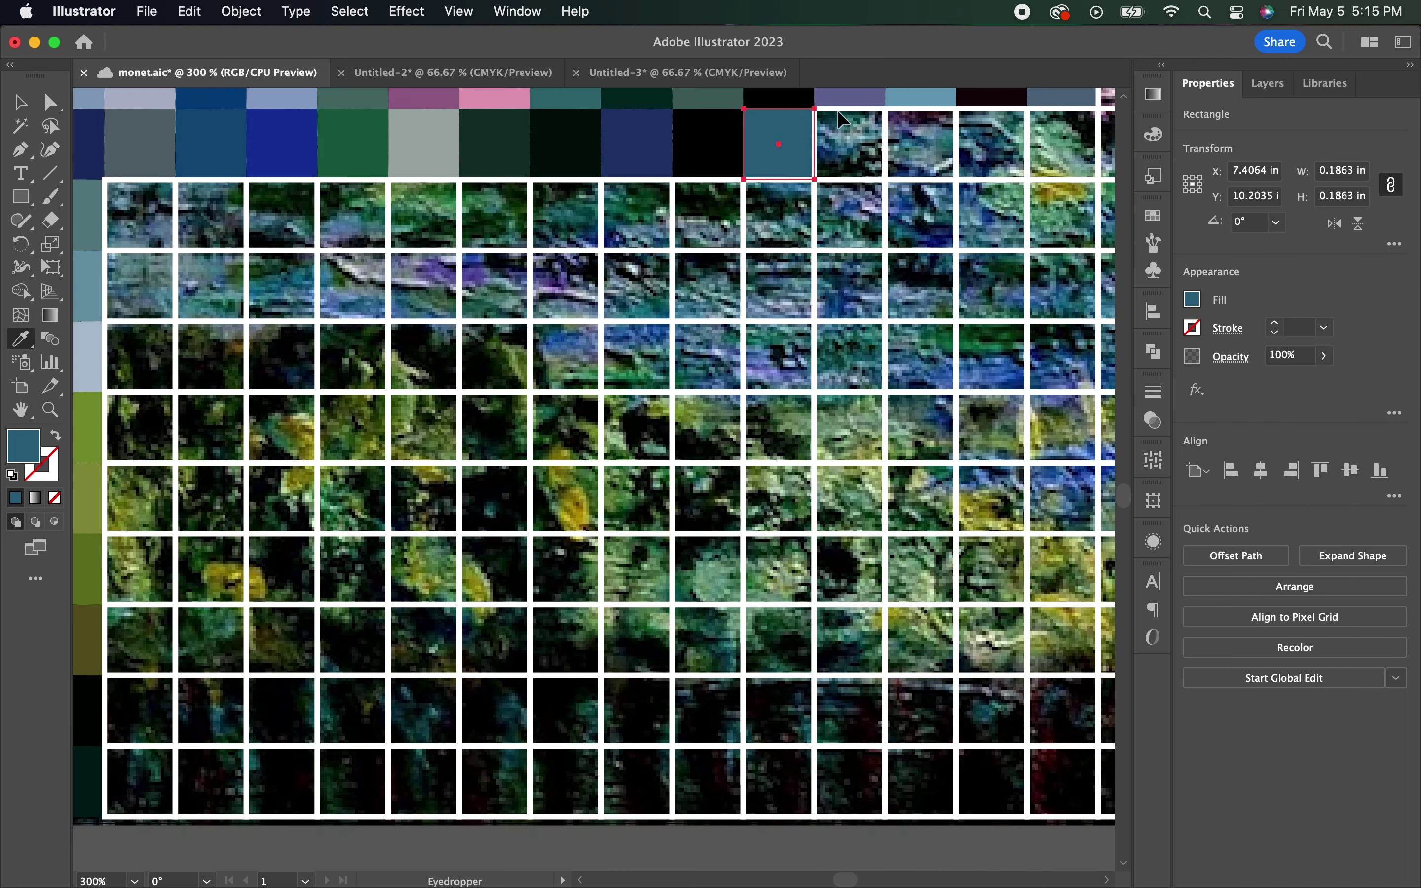
{"action": "left_click", "coordinate": [992, 144]}
{"action": "left_click", "coordinate": [1062, 145]}
Recolour the second-row tiles with their own sampled painting colours
{"action": "left_click", "coordinate": [141, 215]}
{"action": "left_click", "coordinate": [281, 215]}
{"action": "left_click", "coordinate": [424, 215]}
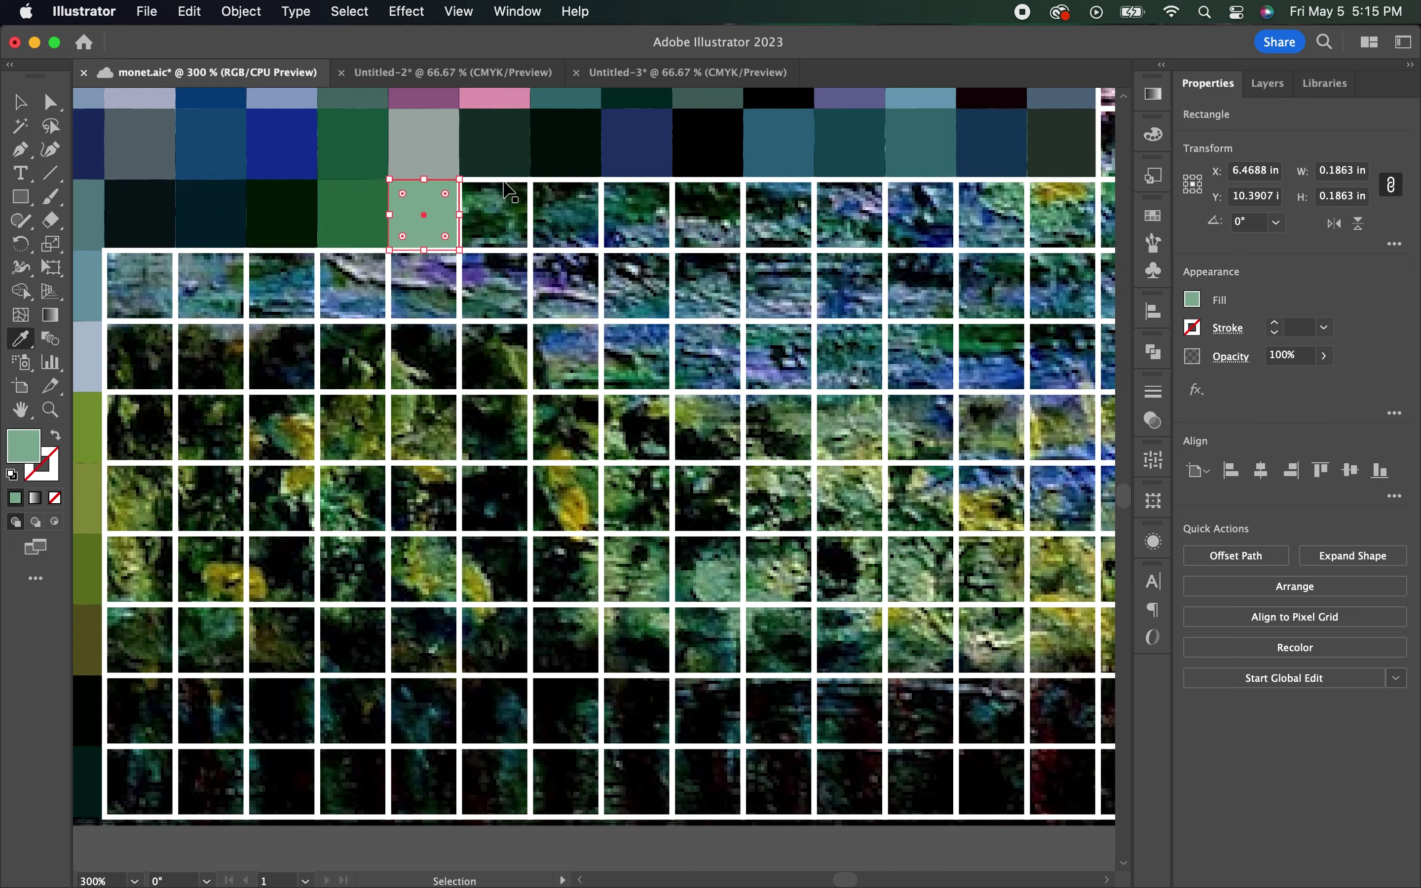
{"action": "left_click", "coordinate": [637, 215]}
{"action": "left_click", "coordinate": [850, 215]}
{"action": "left_click", "coordinate": [993, 215]}
Flatten the third-row tiles, left and right, into sampled-colour squares
{"action": "left_click", "coordinate": [141, 285]}
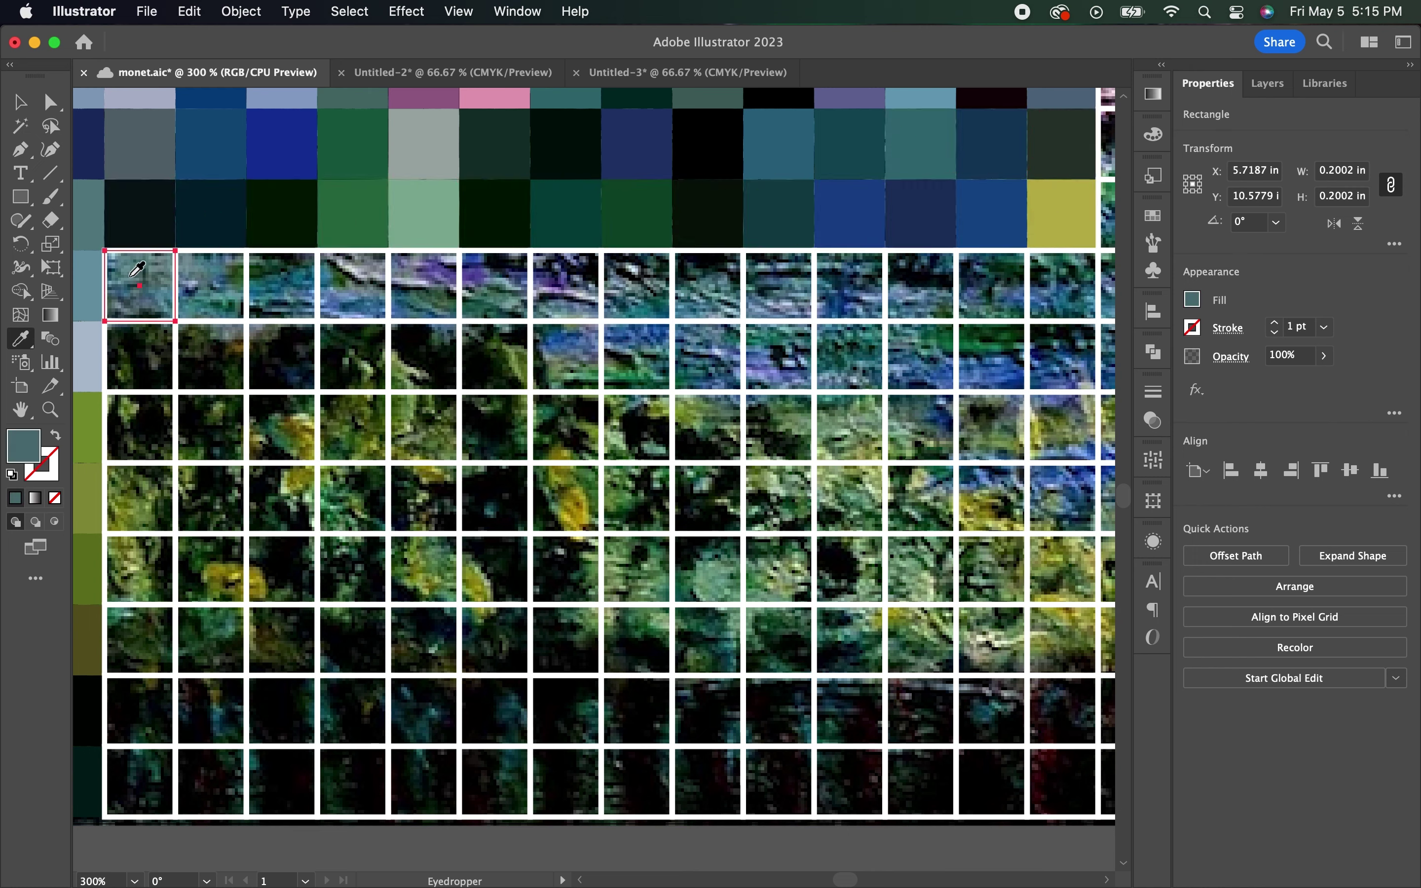
{"action": "left_click", "coordinate": [282, 285]}
{"action": "left_click", "coordinate": [423, 285]}
{"action": "left_click", "coordinate": [496, 264]}
{"action": "left_click", "coordinate": [708, 264]}
{"action": "left_click", "coordinate": [757, 264]}
{"action": "left_click", "coordinate": [849, 267]}
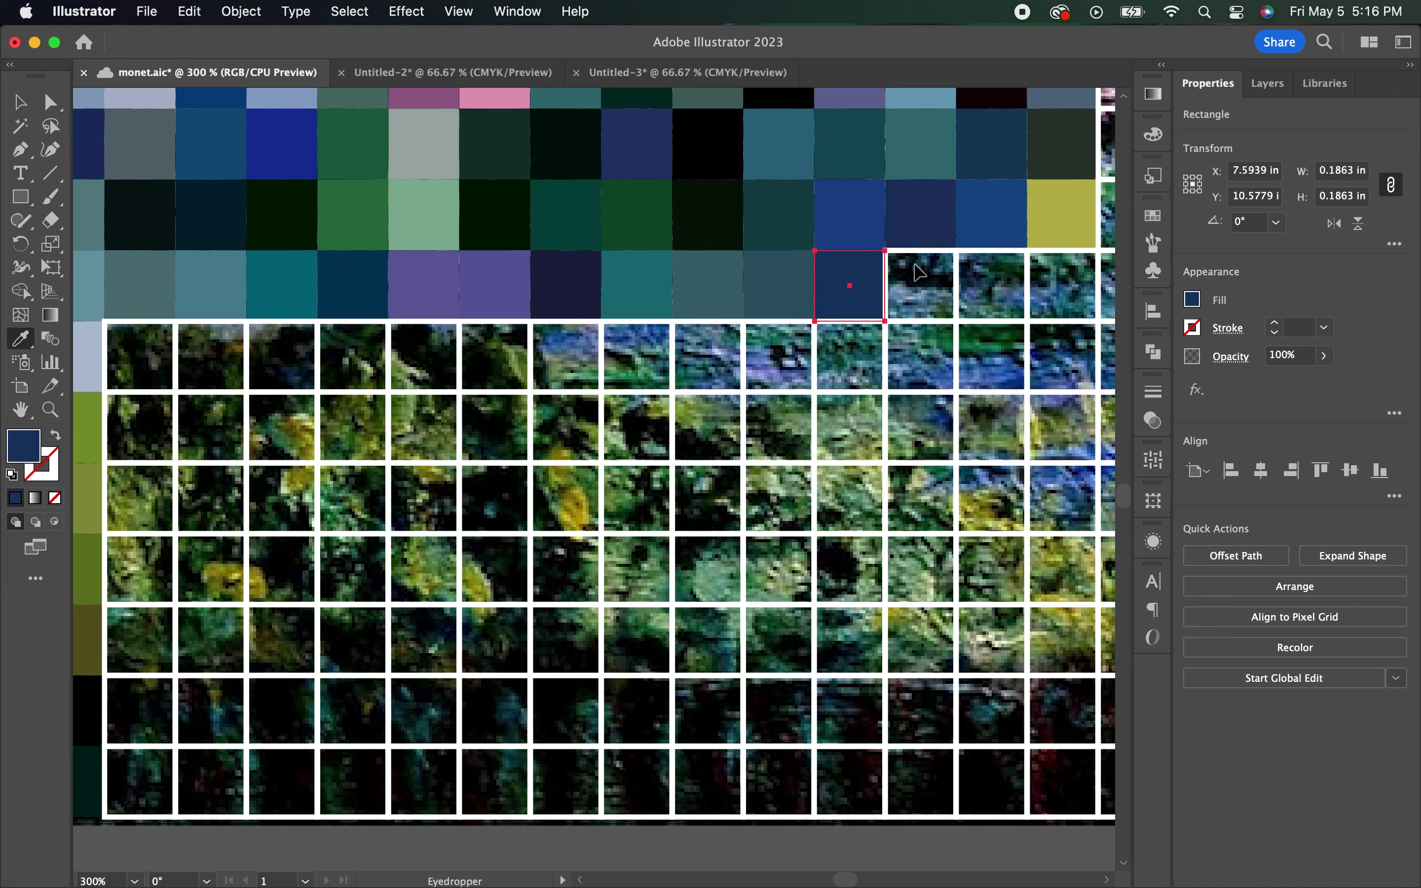
{"action": "left_click", "coordinate": [921, 272]}
{"action": "left_click", "coordinate": [1013, 265]}
{"action": "left_click", "coordinate": [1063, 271]}
Fill the left-column tiles down to the bottom-left corner with sampled colours
{"action": "left_click", "coordinate": [147, 417]}
{"action": "left_click", "coordinate": [126, 498]}
{"action": "left_click", "coordinate": [121, 568]}
{"action": "left_click", "coordinate": [126, 640]}
{"action": "left_click", "coordinate": [130, 707]}
{"action": "left_click", "coordinate": [135, 782]}
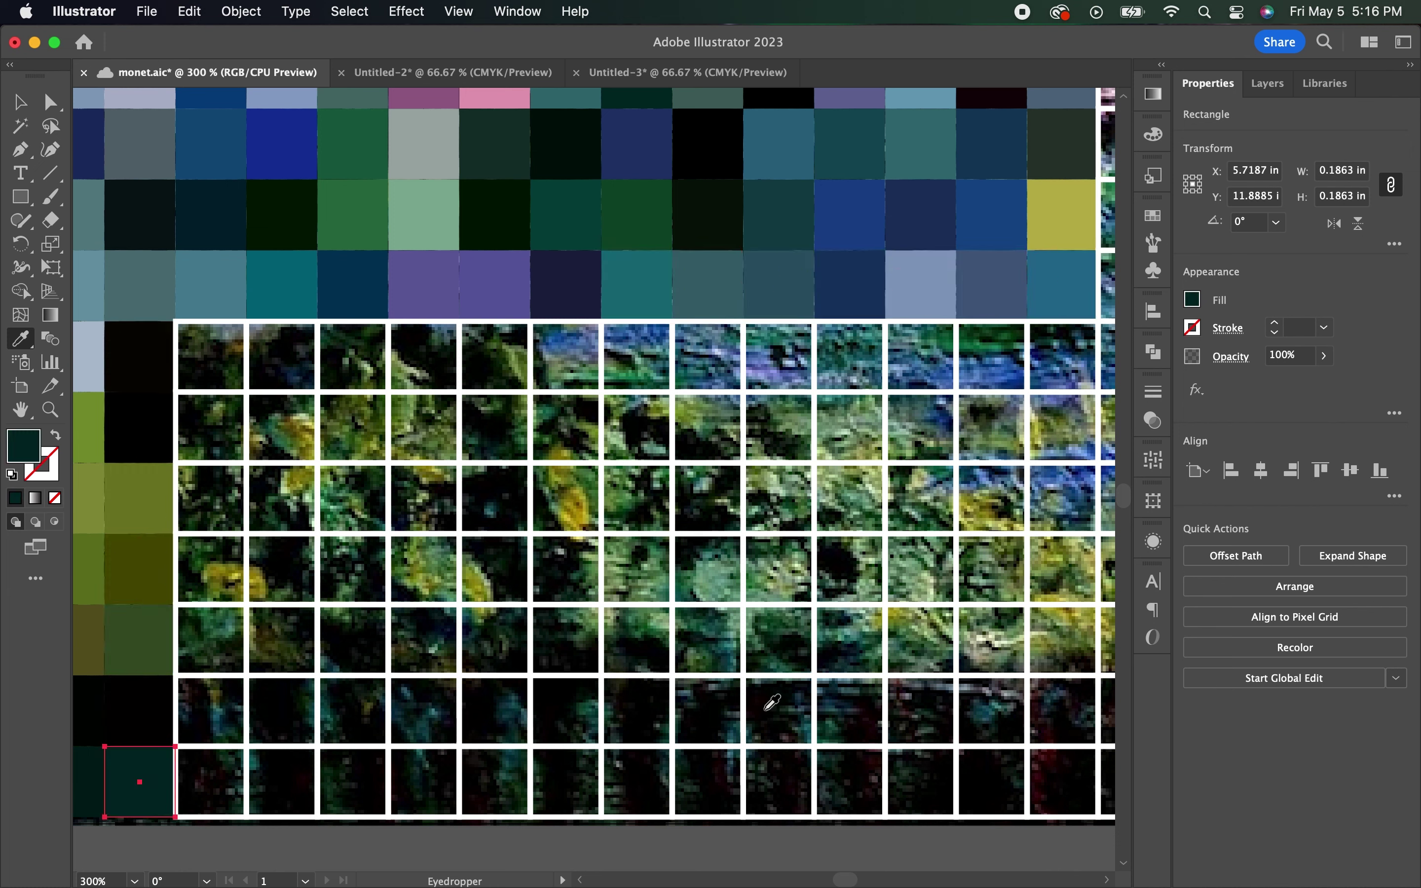
Fill the tiles in the three right-hand columns with their sampled colours
{"action": "left_click", "coordinate": [1063, 640]}
{"action": "left_click", "coordinate": [1062, 498]}
{"action": "left_click", "coordinate": [1063, 356]}
{"action": "left_click", "coordinate": [993, 356]}
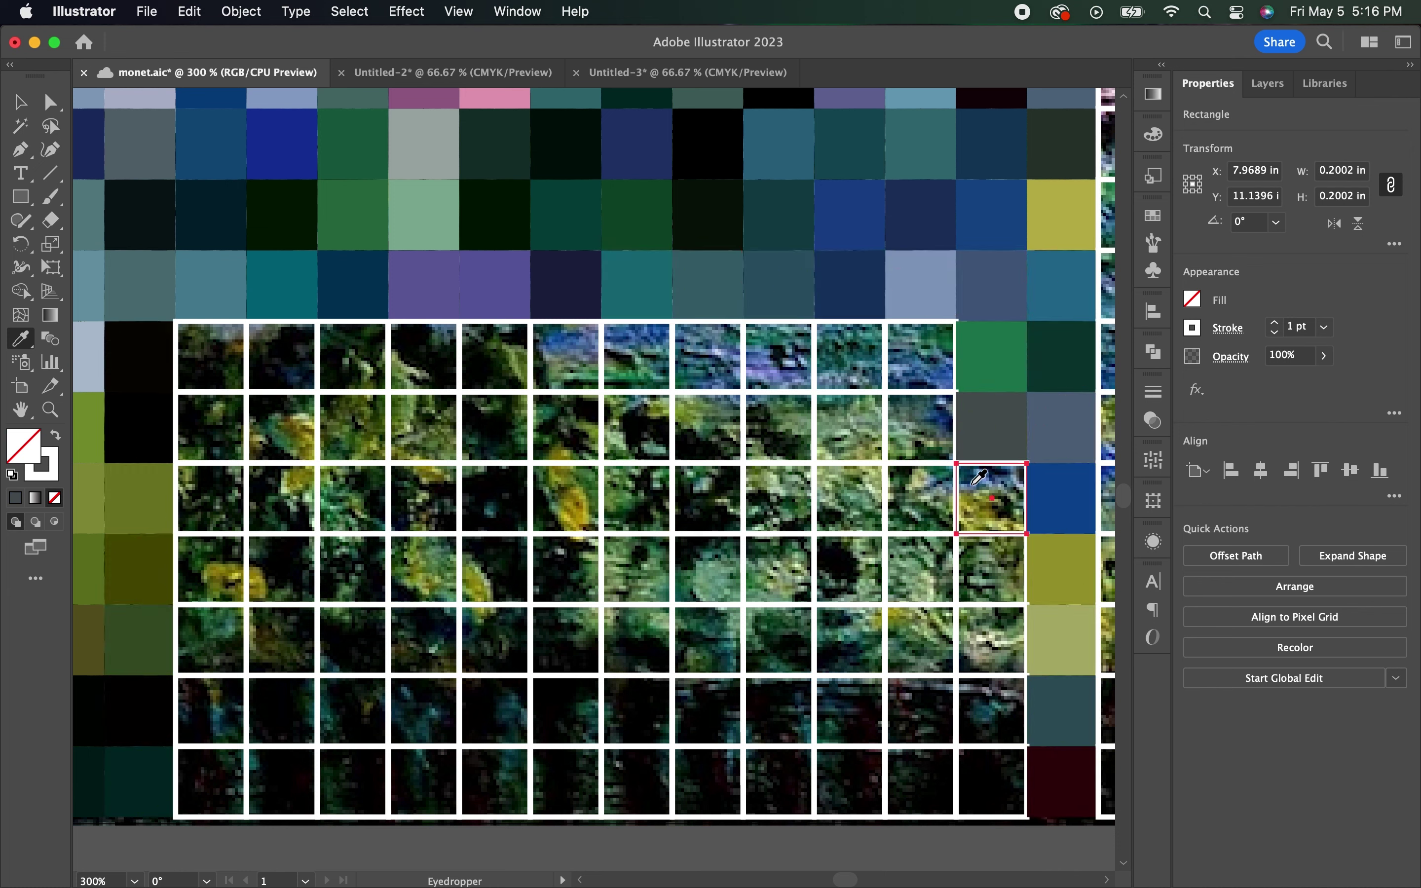
{"action": "left_click", "coordinate": [992, 498]}
{"action": "left_click", "coordinate": [992, 639]}
{"action": "left_click", "coordinate": [969, 714]}
{"action": "left_click", "coordinate": [993, 781]}
{"action": "left_click", "coordinate": [904, 370]}
{"action": "left_click", "coordinate": [917, 423]}
{"action": "left_click", "coordinate": [916, 494]}
{"action": "left_click", "coordinate": [913, 561]}
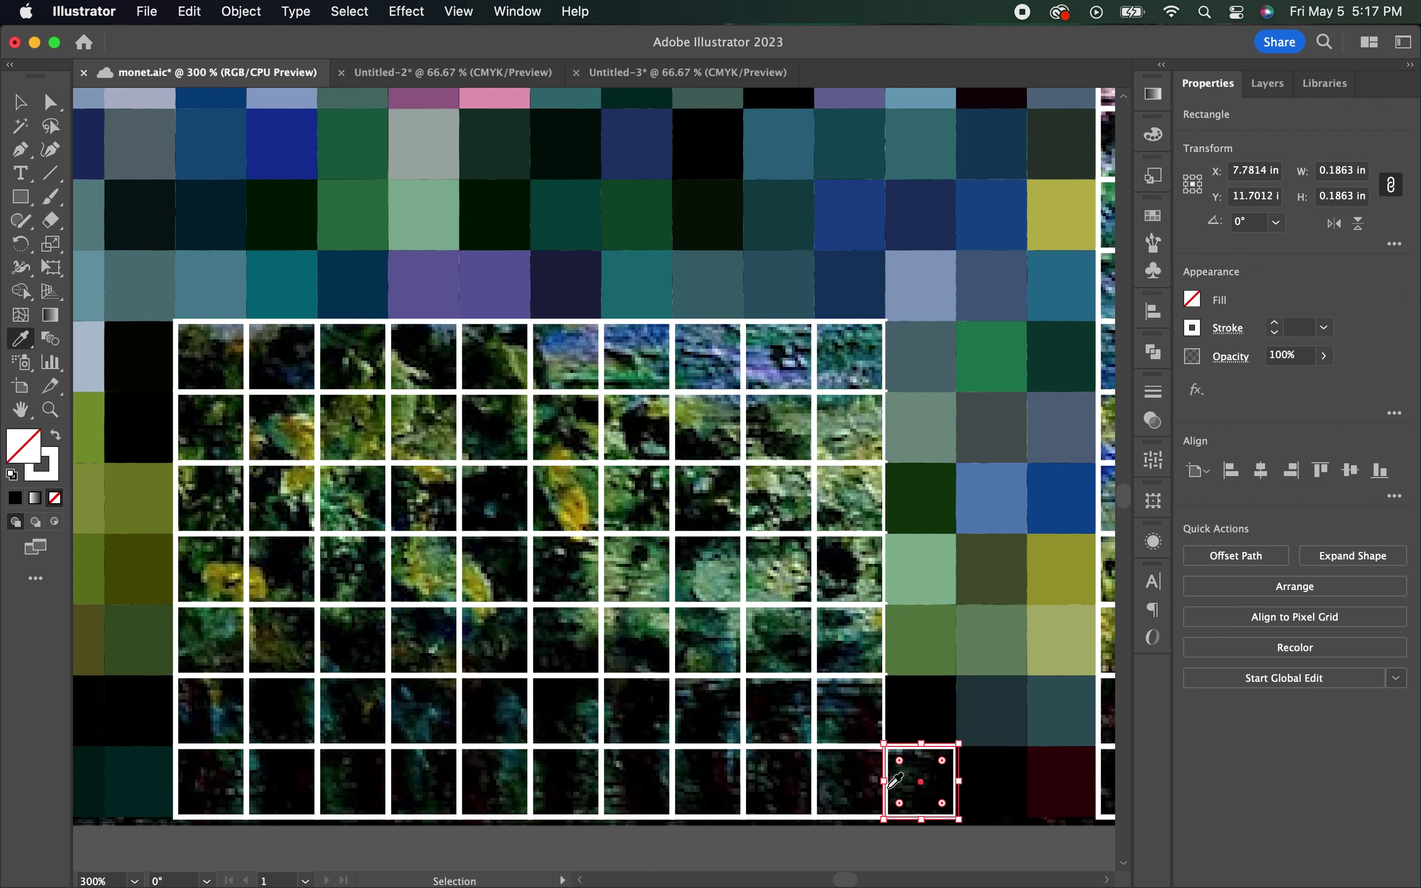
Flatten the bottom-row tiles and several dark tiles in the row above
{"action": "left_click", "coordinate": [352, 781]}
{"action": "left_click", "coordinate": [493, 781]}
{"action": "left_click", "coordinate": [637, 781]}
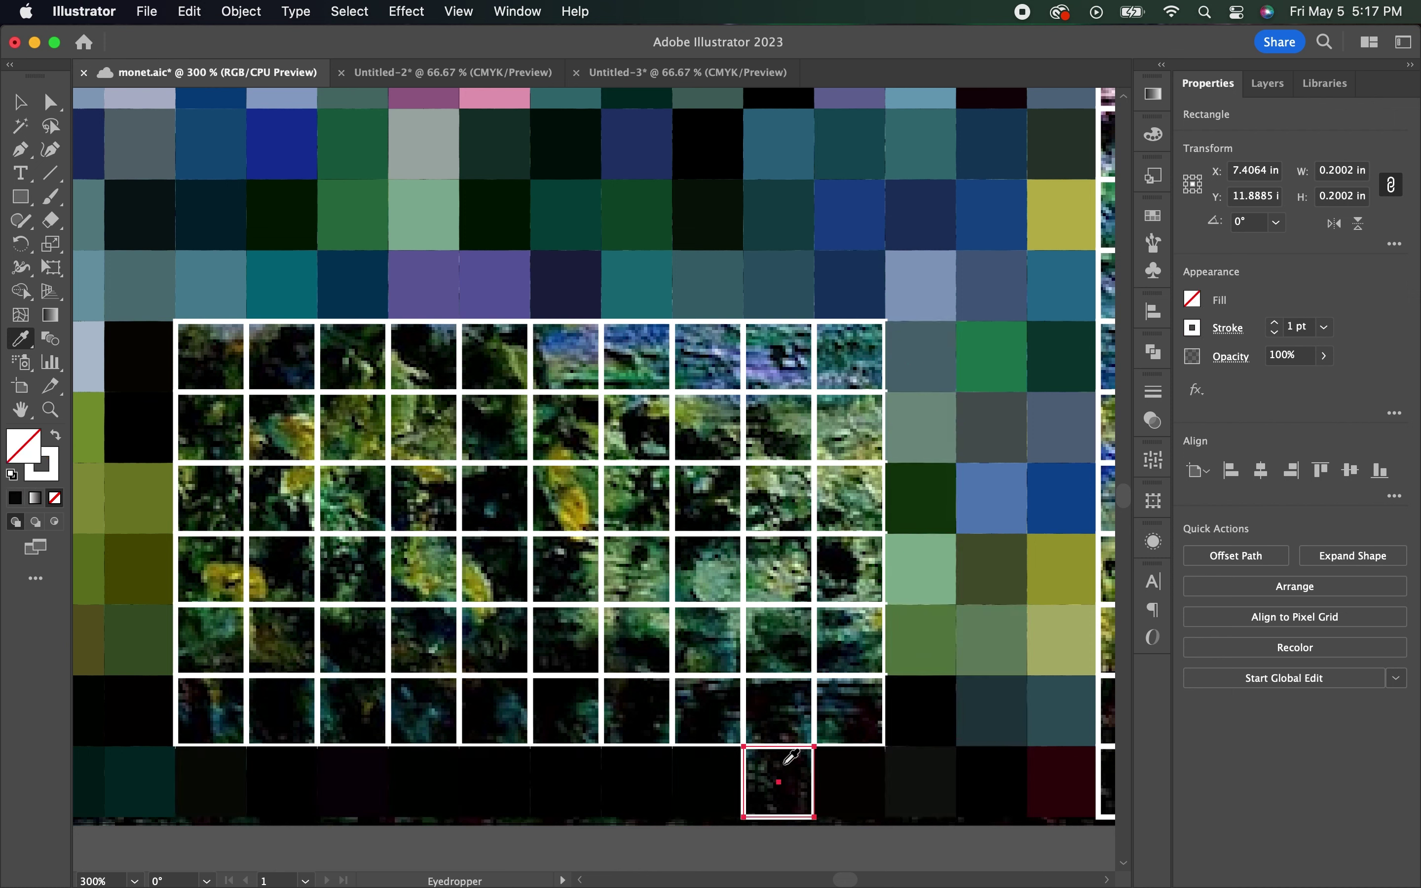
{"action": "left_click", "coordinate": [779, 781]}
{"action": "left_click", "coordinate": [211, 710]}
{"action": "left_click", "coordinate": [423, 711]}
{"action": "left_click", "coordinate": [568, 686]}
{"action": "left_click", "coordinate": [637, 687]}
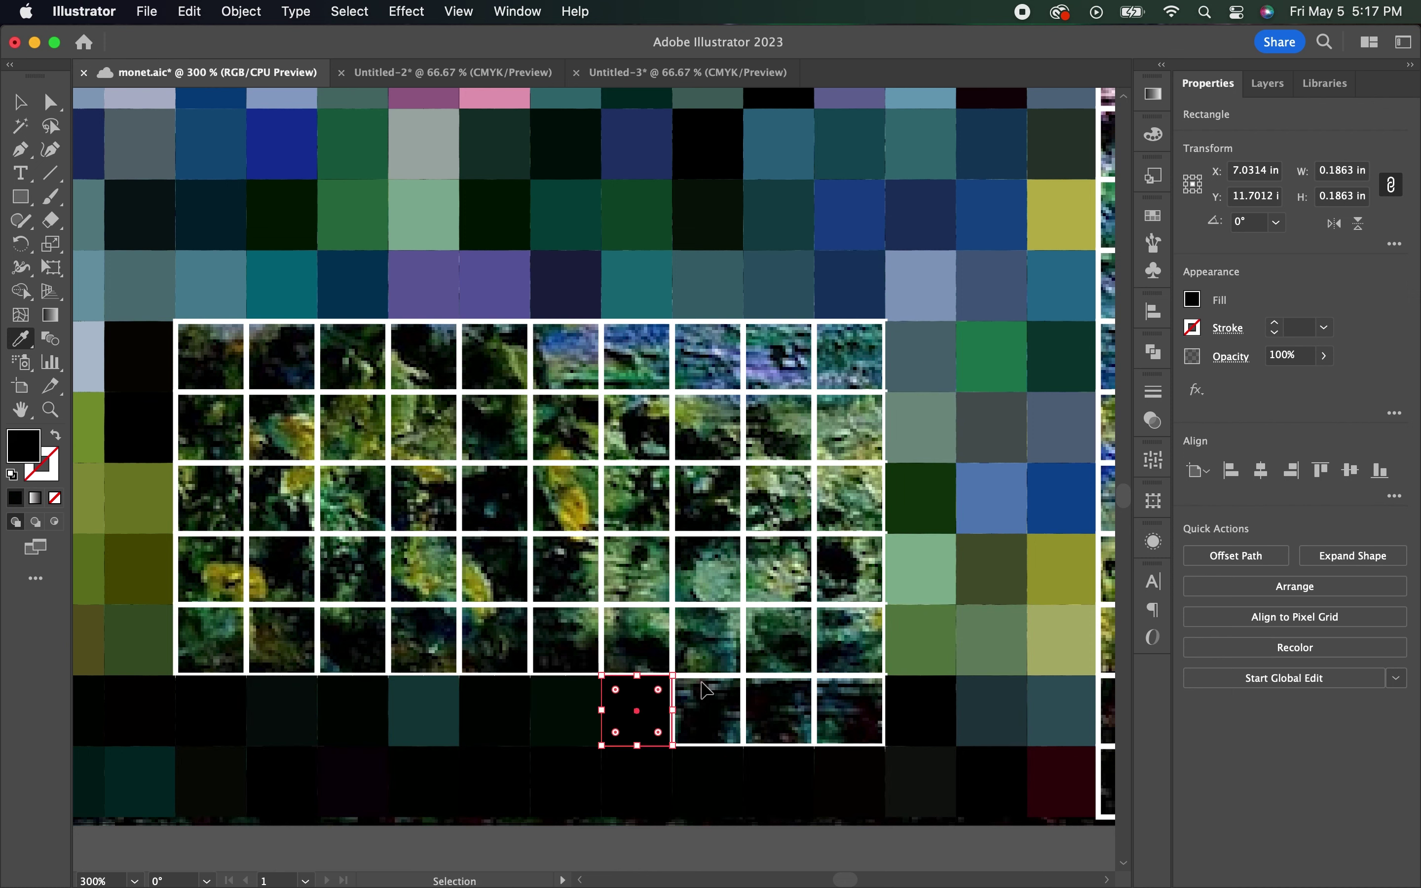
{"action": "left_click", "coordinate": [846, 705]}
Fill the fifth-row tiles and the fourth-row tiles with sampled colours
{"action": "left_click", "coordinate": [210, 640]}
{"action": "left_click", "coordinate": [353, 640]}
{"action": "left_click", "coordinate": [494, 640]}
{"action": "left_click", "coordinate": [636, 640]}
{"action": "left_click", "coordinate": [853, 605]}
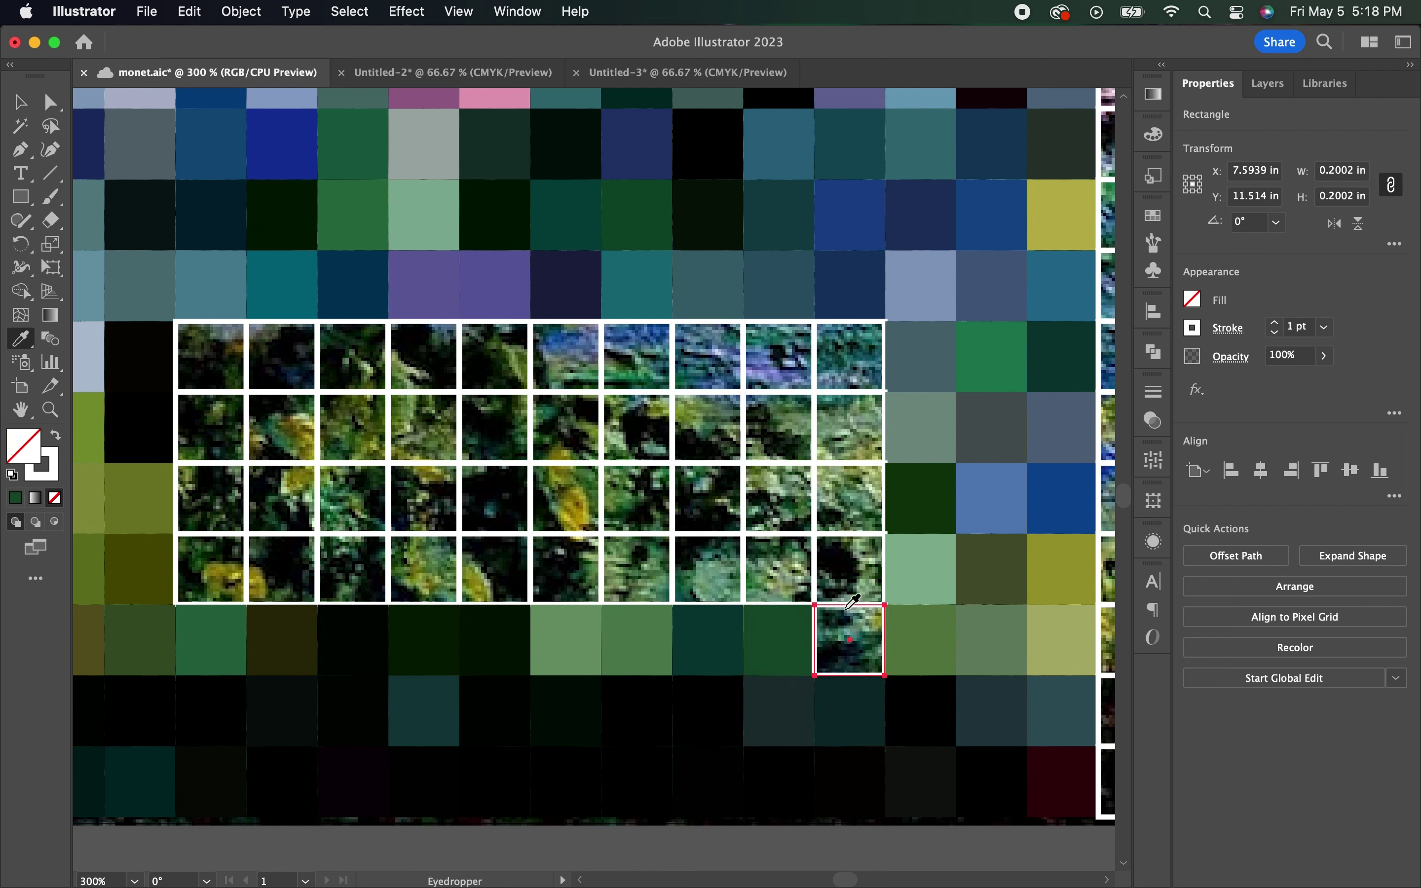
{"action": "left_click", "coordinate": [200, 558]}
{"action": "left_click", "coordinate": [272, 545]}
{"action": "left_click", "coordinate": [423, 569]}
{"action": "left_click", "coordinate": [637, 568]}
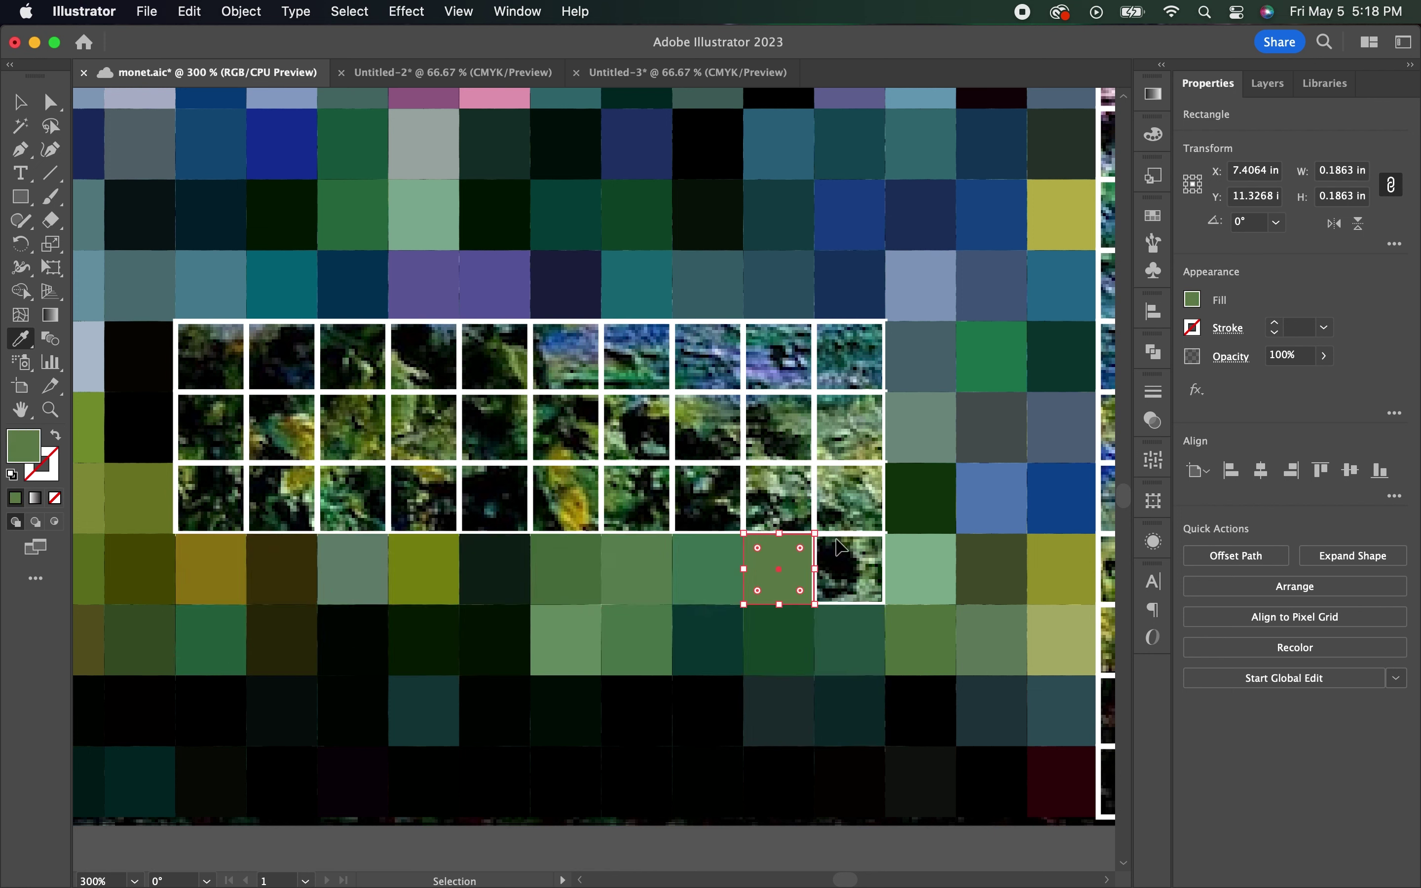
{"action": "left_click", "coordinate": [850, 569]}
Recolour the third-row tiles across the block with their sampled colours
{"action": "left_click", "coordinate": [210, 498]}
{"action": "left_click", "coordinate": [353, 498]}
{"action": "left_click", "coordinate": [495, 499]}
{"action": "left_click", "coordinate": [566, 498]}
{"action": "left_click", "coordinate": [707, 498]}
{"action": "left_click", "coordinate": [850, 498]}
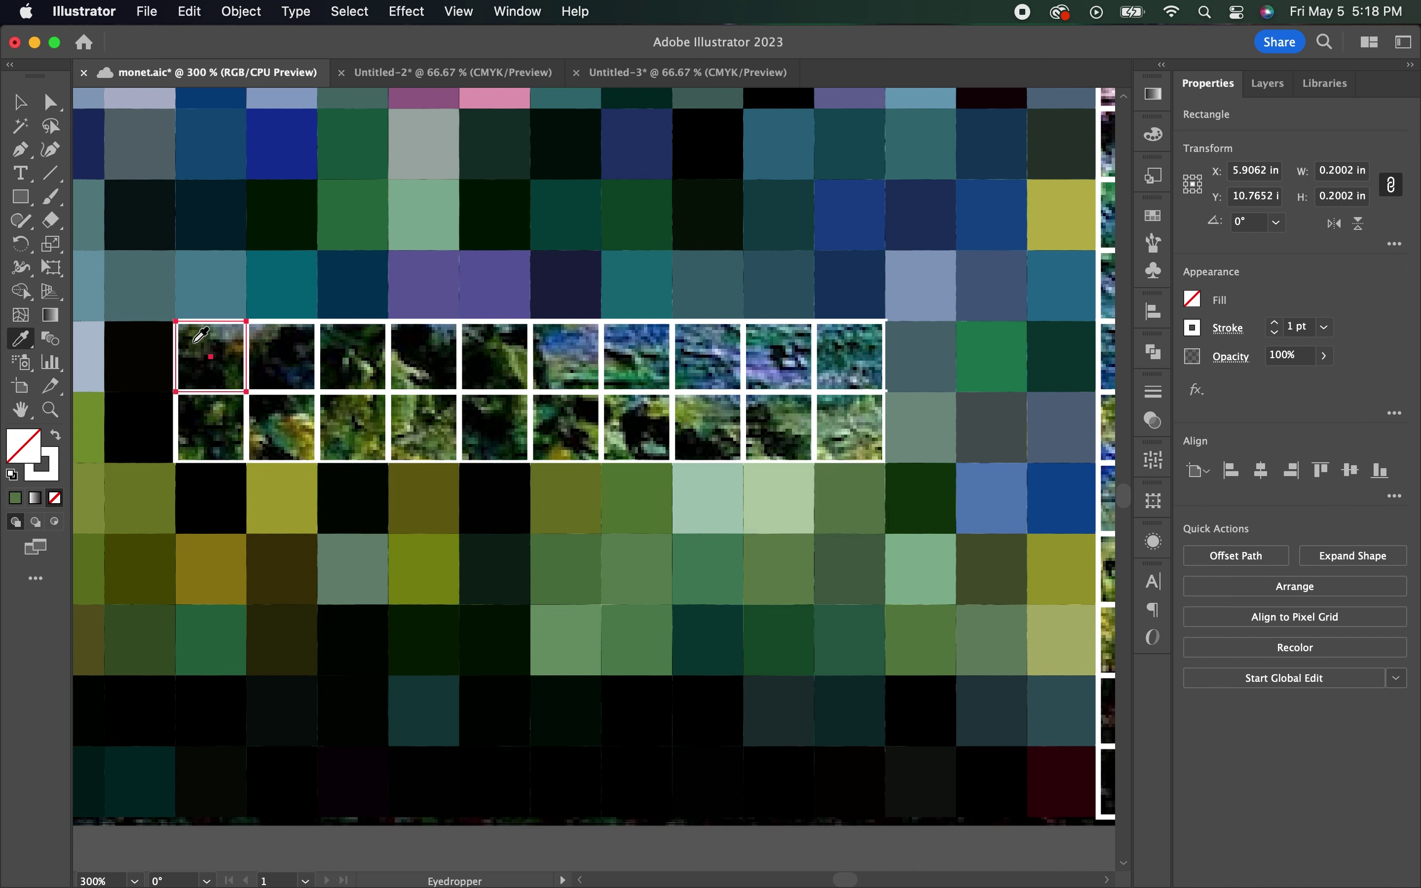
Fill the second-row tiles, including three with sampled blues
{"action": "left_click", "coordinate": [281, 356]}
{"action": "left_click", "coordinate": [353, 357]}
{"action": "left_click", "coordinate": [494, 357]}
{"action": "left_click", "coordinate": [568, 332]}
{"action": "left_click", "coordinate": [637, 340]}
{"action": "left_click", "coordinate": [708, 341]}
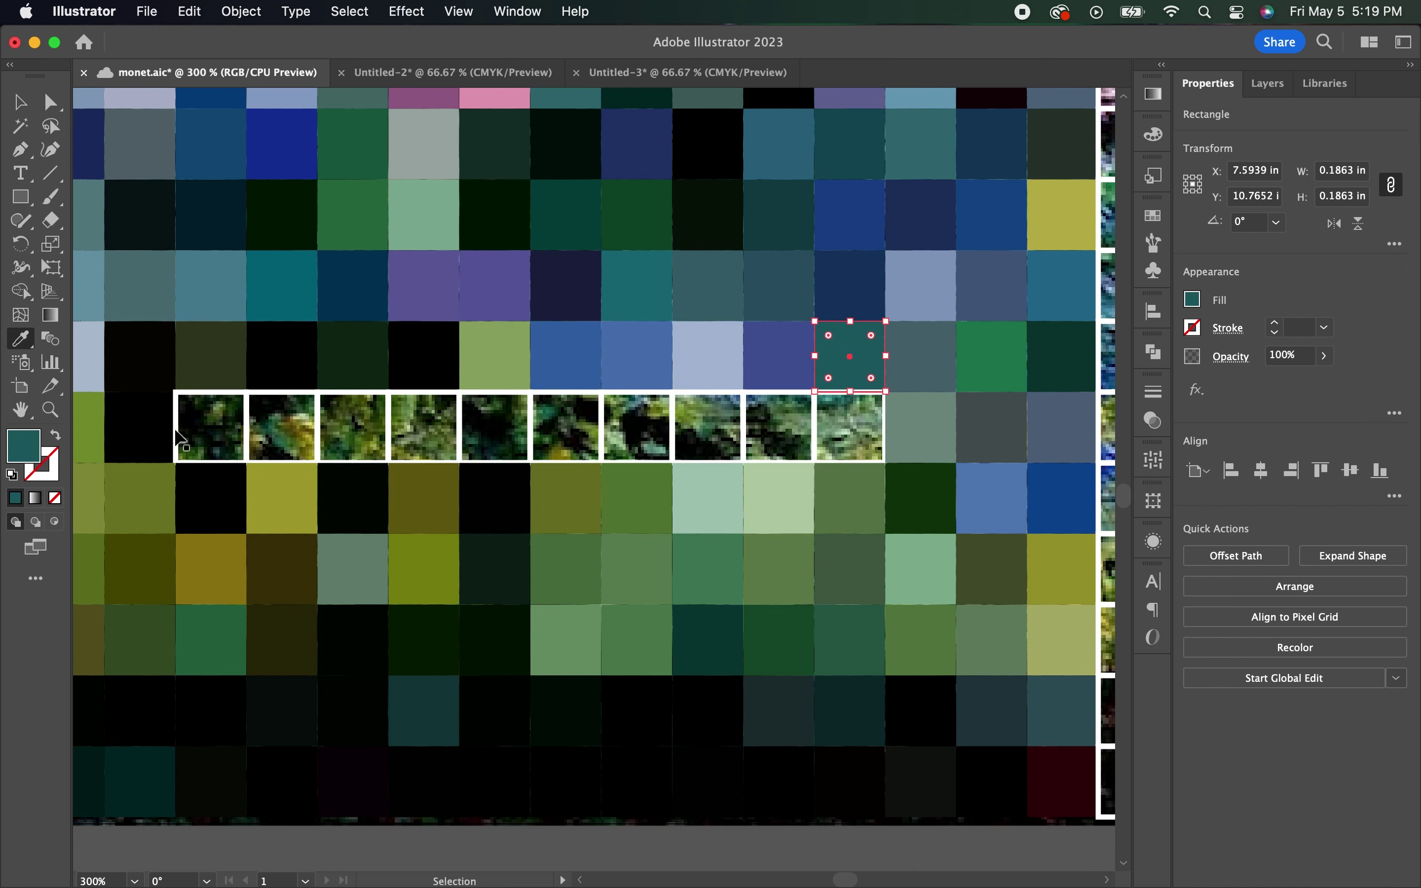
Flatten the last remaining row of tiles in the lower-left block
{"action": "left_click", "coordinate": [210, 435]}
{"action": "left_click", "coordinate": [353, 428]}
{"action": "left_click", "coordinate": [495, 411]}
{"action": "left_click", "coordinate": [637, 411]}
{"action": "left_click", "coordinate": [850, 416]}
{"action": "scroll", "coordinate": [851, 411], "scroll_direction": "right", "scroll_amount": 5}
Pan right and flatten the bottom three rows of tiles into sampled colours
{"action": "scroll", "coordinate": [212, 755], "scroll_direction": "right", "scroll_amount": 10}
{"action": "left_click_drag", "start_coordinate": [442, 815], "coordinate": [1110, 713]}
{"action": "left_click", "coordinate": [398, 652]}
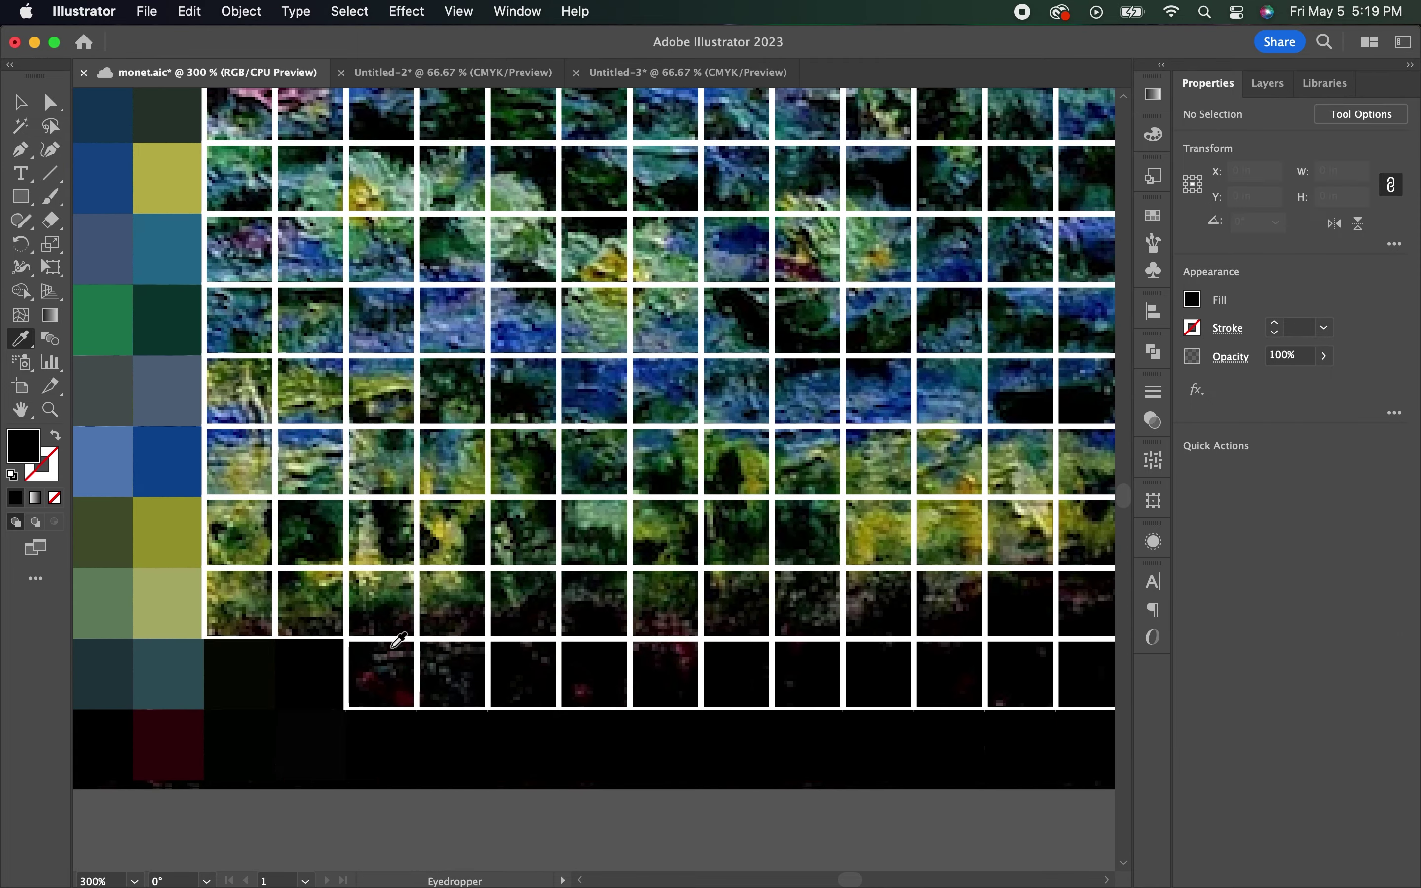
{"action": "left_click_drag", "start_coordinate": [683, 647], "coordinate": [1009, 651]}
{"action": "mouse_move", "coordinate": [235, 599]}
{"action": "left_mouse_down"}
{"action": "mouse_move", "coordinate": [736, 570]}
{"action": "mouse_move", "coordinate": [881, 586]}
{"action": "left_mouse_up"}
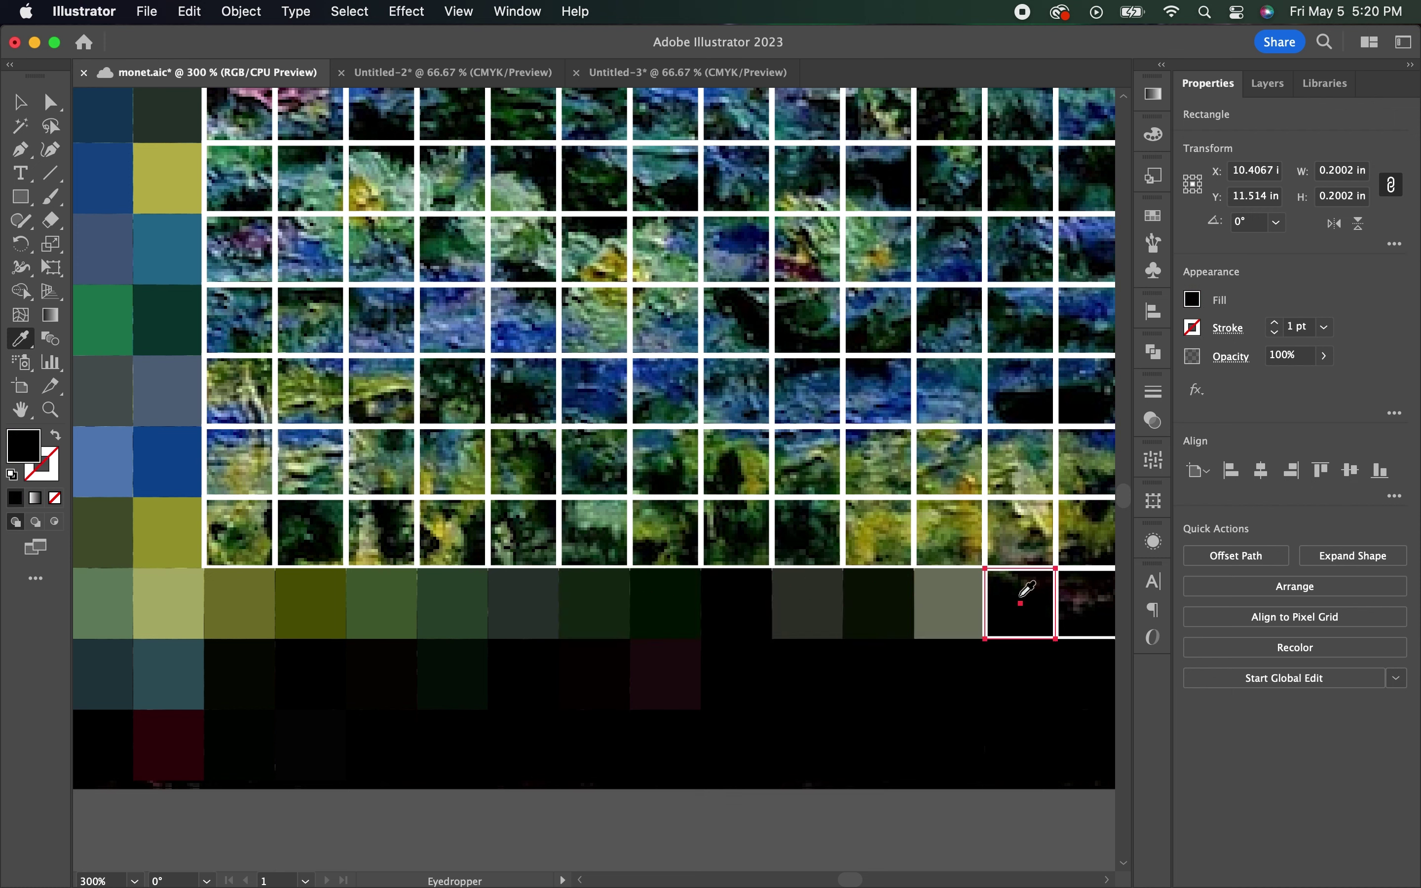
{"action": "left_click_drag", "start_coordinate": [1028, 590], "coordinate": [1086, 602]}
{"action": "mouse_move", "coordinate": [238, 526]}
{"action": "left_mouse_down"}
{"action": "mouse_move", "coordinate": [946, 514]}
{"action": "mouse_move", "coordinate": [1087, 529]}
{"action": "left_mouse_up"}
Flatten the upper rows of that block, leaving a single image tile
{"action": "left_click_drag", "start_coordinate": [237, 435], "coordinate": [679, 431]}
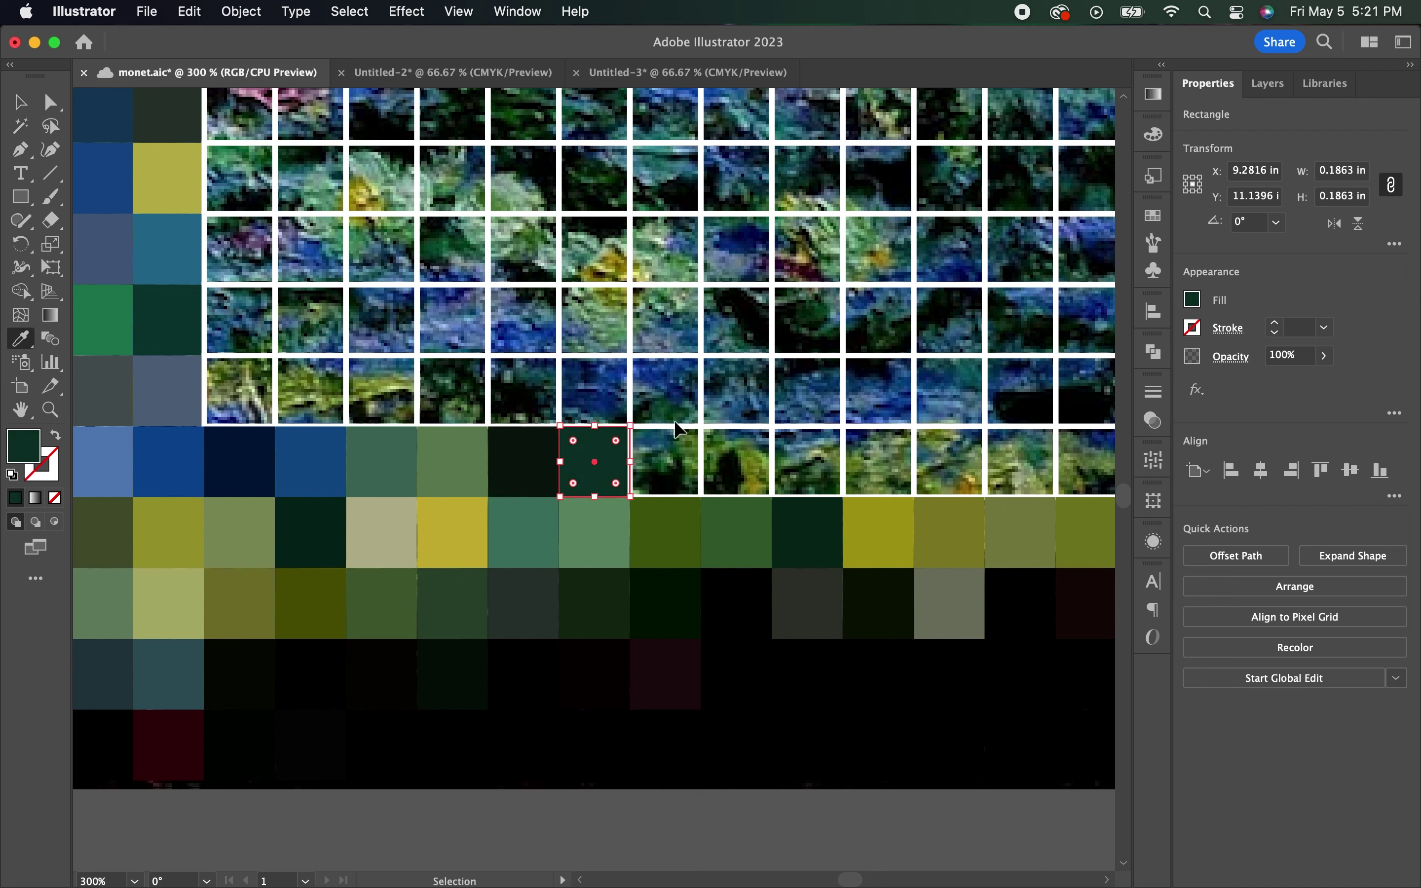
{"action": "left_click_drag", "start_coordinate": [816, 432], "coordinate": [938, 449]}
{"action": "left_click_drag", "start_coordinate": [235, 367], "coordinate": [607, 367]}
{"action": "left_click_drag", "start_coordinate": [741, 389], "coordinate": [1078, 376]}
{"action": "left_click_drag", "start_coordinate": [234, 320], "coordinate": [1086, 309]}
{"action": "mouse_move", "coordinate": [235, 247]}
{"action": "left_mouse_down"}
{"action": "mouse_move", "coordinate": [306, 213]}
{"action": "mouse_move", "coordinate": [531, 229]}
{"action": "mouse_move", "coordinate": [1093, 220]}
{"action": "mouse_move", "coordinate": [1098, 235]}
{"action": "left_mouse_up"}
{"action": "left_click_drag", "start_coordinate": [241, 176], "coordinate": [320, 153]}
{"action": "left_click_drag", "start_coordinate": [413, 150], "coordinate": [1096, 158]}
Scroll up and flatten the next block's bottom row, right column, top-right and left column
{"action": "scroll", "coordinate": [549, 232], "scroll_direction": "up", "scroll_amount": 5}
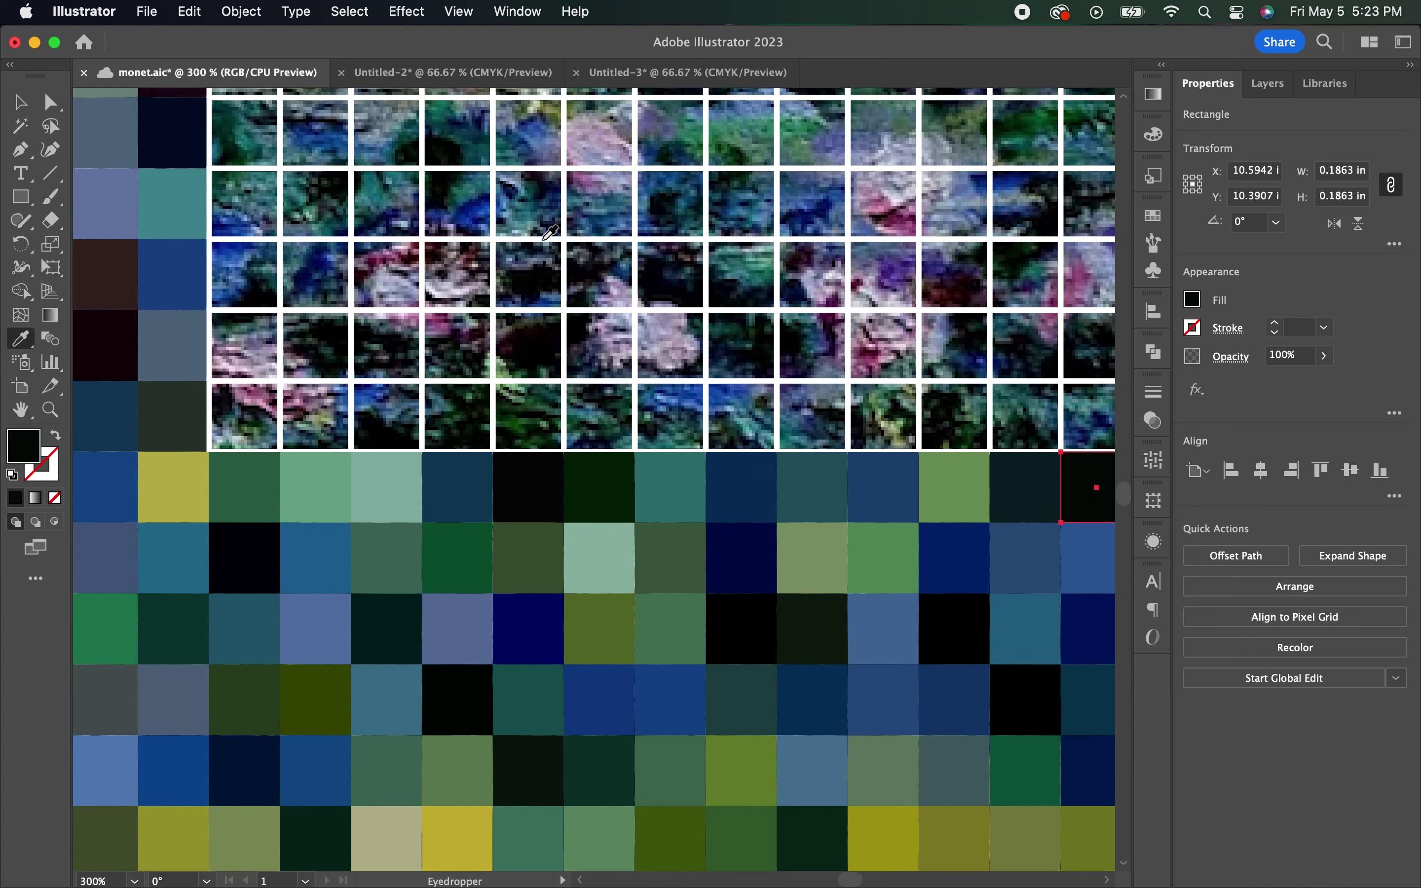
{"action": "scroll", "coordinate": [550, 232], "scroll_direction": "up", "scroll_amount": 6}
{"action": "mouse_move", "coordinate": [241, 786]}
{"action": "left_mouse_down"}
{"action": "mouse_move", "coordinate": [814, 786]}
{"action": "mouse_move", "coordinate": [955, 761]}
{"action": "mouse_move", "coordinate": [1087, 781]}
{"action": "left_mouse_up"}
{"action": "left_click", "coordinate": [411, 607]}
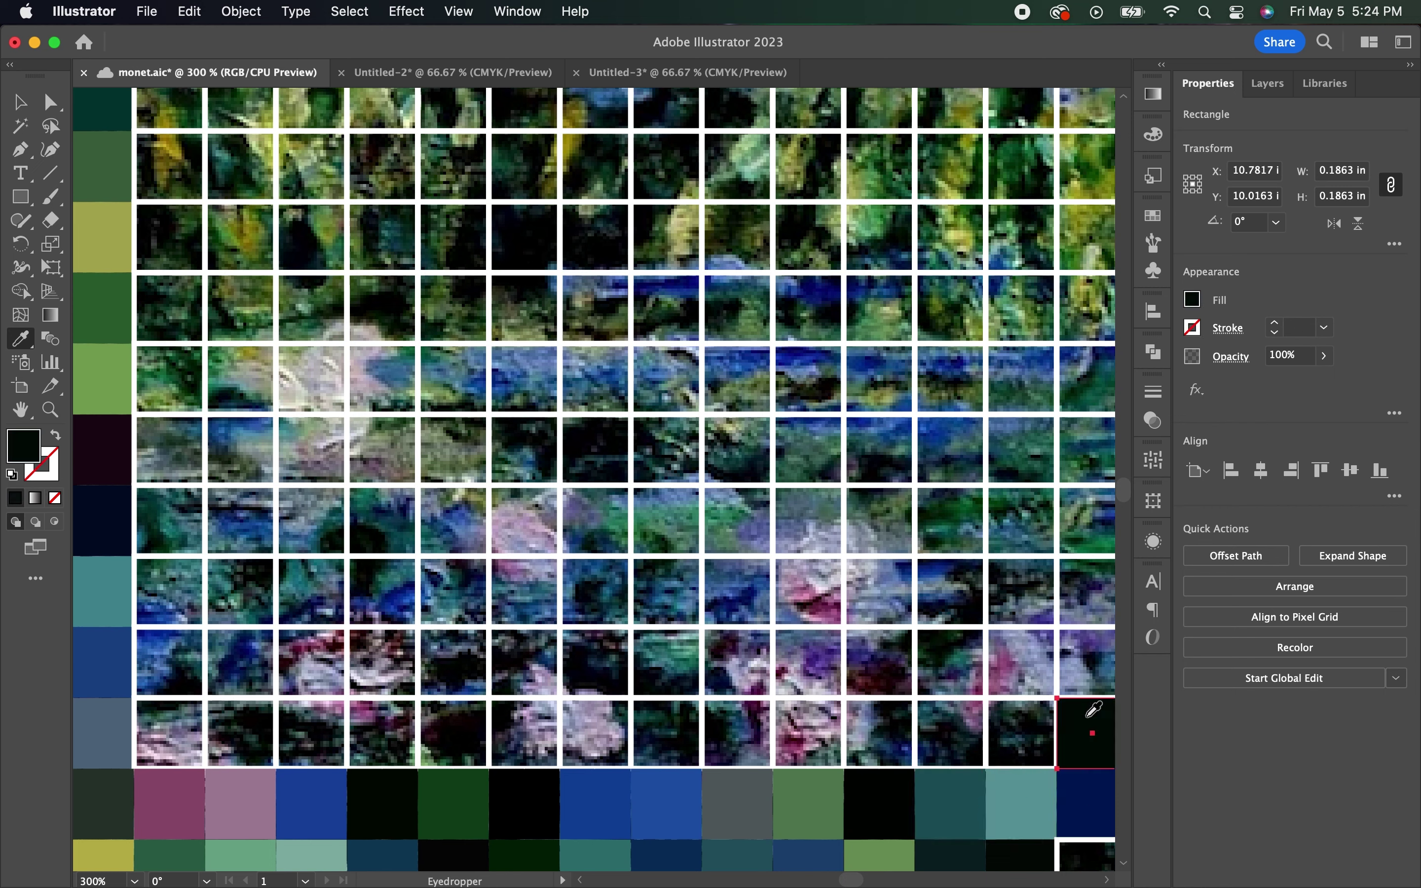
{"action": "left_click_drag", "start_coordinate": [1080, 431], "coordinate": [1082, 201]}
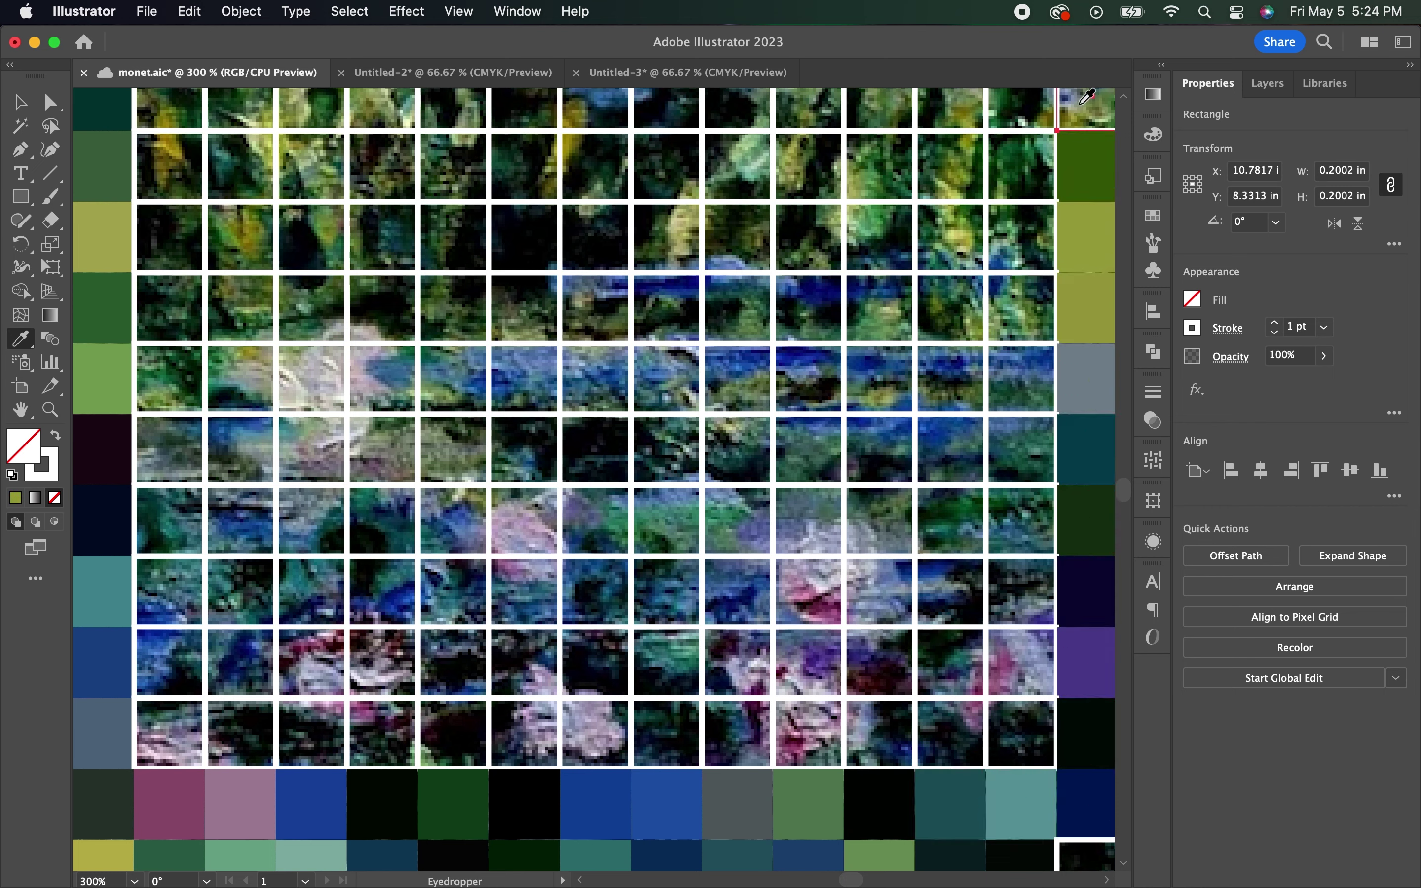
{"action": "left_click_drag", "start_coordinate": [1082, 100], "coordinate": [872, 114]}
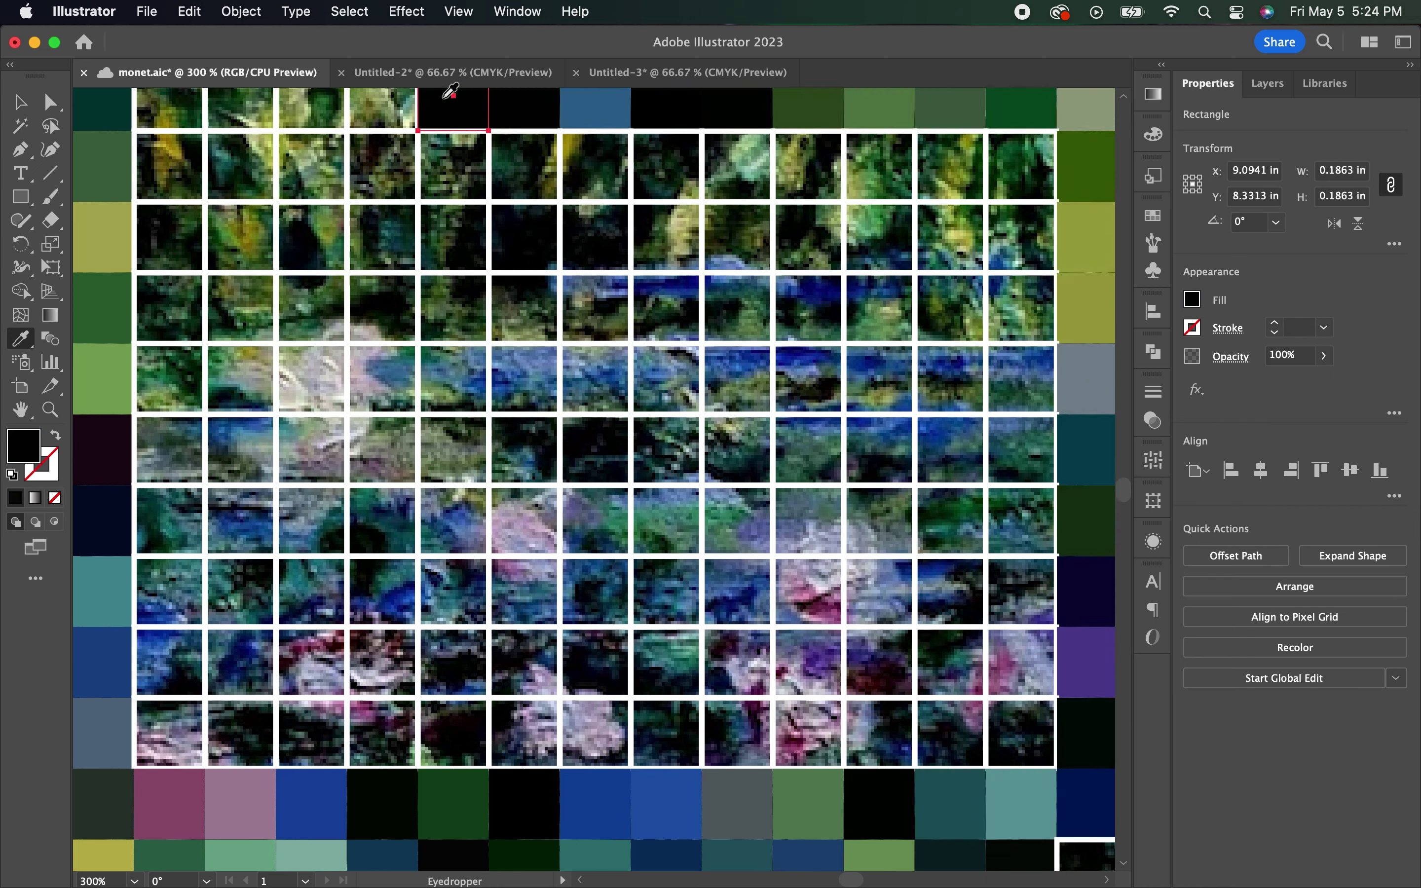
{"action": "mouse_move", "coordinate": [174, 141]}
{"action": "left_mouse_down"}
{"action": "mouse_move", "coordinate": [171, 734]}
{"action": "mouse_move", "coordinate": [260, 219]}
{"action": "mouse_move", "coordinate": [206, 466]}
{"action": "left_mouse_up"}
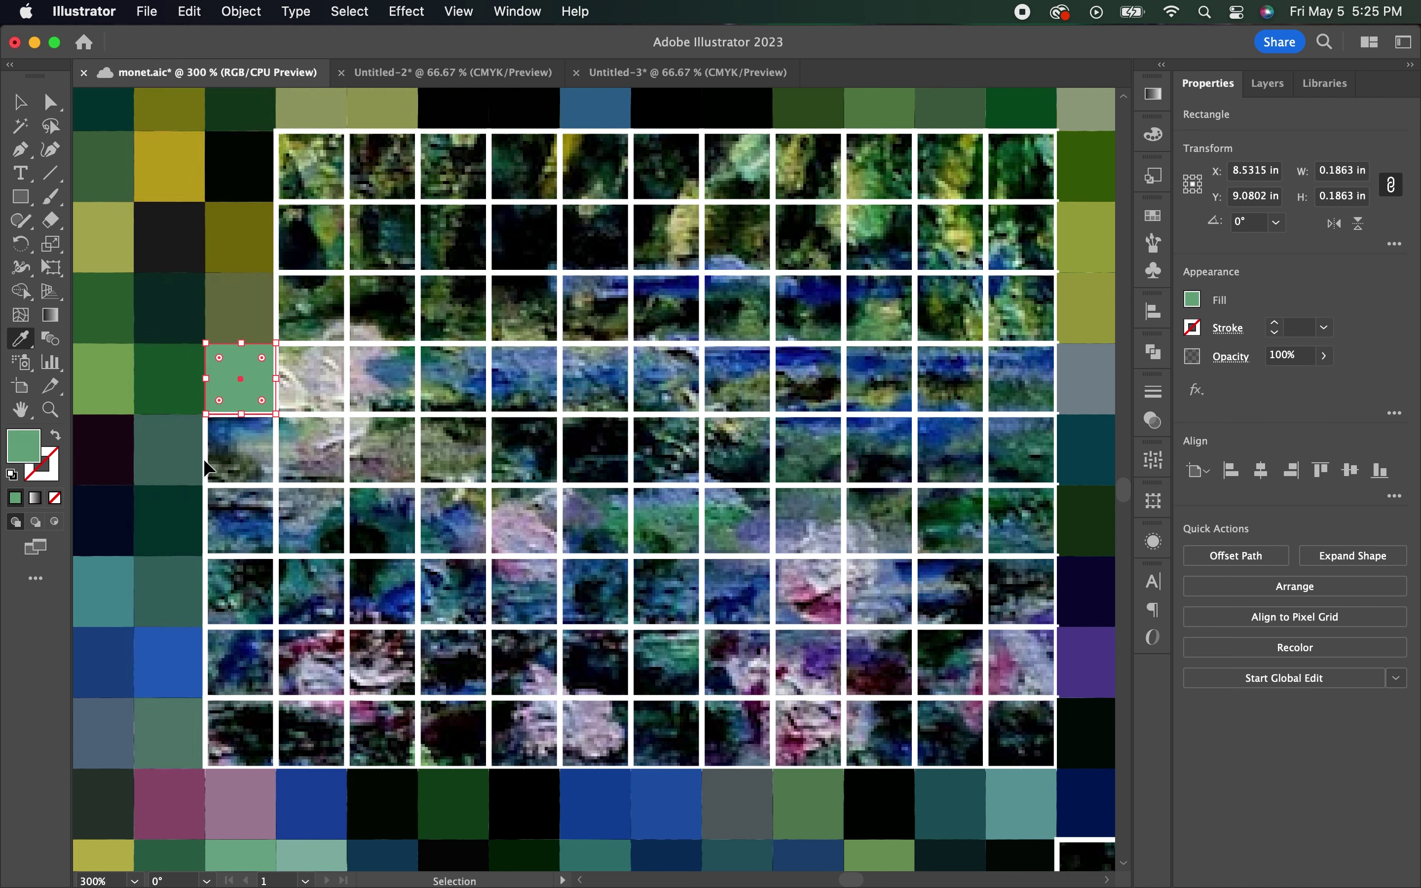
Fill the remaining interior tiles of that block with sampled colours, including blue swatches
{"action": "mouse_move", "coordinate": [203, 754]}
{"action": "left_mouse_down"}
{"action": "mouse_move", "coordinate": [301, 143]}
{"action": "mouse_move", "coordinate": [318, 374]}
{"action": "mouse_move", "coordinate": [301, 507]}
{"action": "mouse_move", "coordinate": [307, 712]}
{"action": "mouse_move", "coordinate": [1015, 235]}
{"action": "mouse_move", "coordinate": [992, 650]}
{"action": "left_mouse_up"}
{"action": "mouse_move", "coordinate": [394, 352]}
{"action": "left_mouse_down"}
{"action": "mouse_move", "coordinate": [529, 376]}
{"action": "mouse_move", "coordinate": [875, 376]}
{"action": "mouse_move", "coordinate": [890, 429]}
{"action": "mouse_move", "coordinate": [819, 286]}
{"action": "mouse_move", "coordinate": [951, 235]}
{"action": "mouse_move", "coordinate": [879, 235]}
{"action": "left_mouse_up"}
{"action": "mouse_move", "coordinate": [371, 144]}
{"action": "left_mouse_down"}
{"action": "mouse_move", "coordinate": [737, 165]}
{"action": "mouse_move", "coordinate": [451, 235]}
{"action": "mouse_move", "coordinate": [674, 210]}
{"action": "mouse_move", "coordinate": [439, 287]}
{"action": "left_mouse_up"}
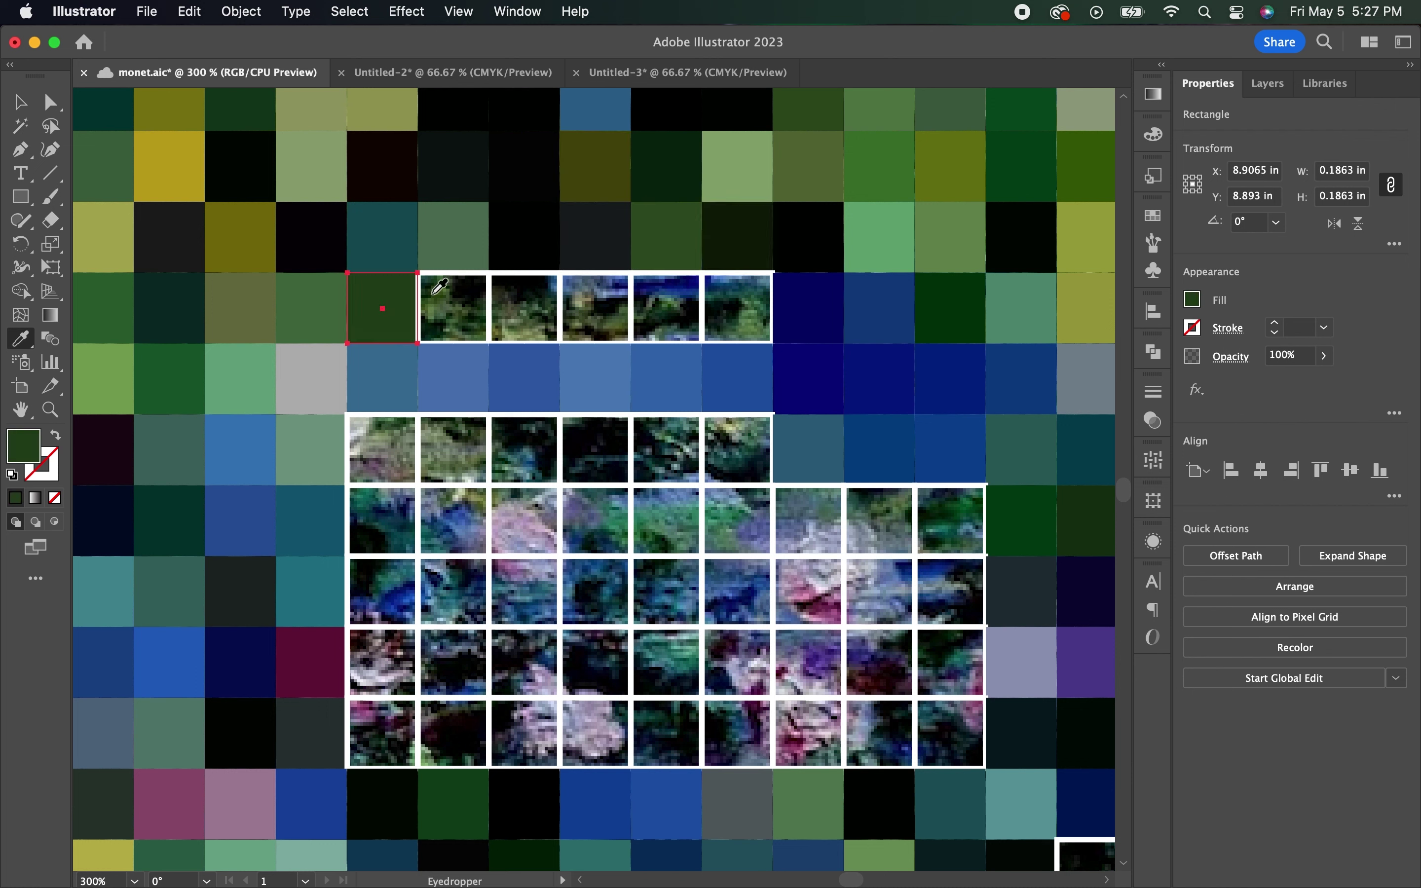
{"action": "left_click_drag", "start_coordinate": [611, 281], "coordinate": [754, 287]}
{"action": "mouse_move", "coordinate": [390, 420]}
{"action": "left_mouse_down"}
{"action": "mouse_move", "coordinate": [588, 446]}
{"action": "mouse_move", "coordinate": [737, 446]}
{"action": "mouse_move", "coordinate": [595, 520]}
{"action": "mouse_move", "coordinate": [793, 505]}
{"action": "left_mouse_up"}
{"action": "mouse_move", "coordinate": [881, 496]}
{"action": "left_mouse_down"}
{"action": "mouse_move", "coordinate": [382, 591]}
{"action": "mouse_move", "coordinate": [737, 591]}
{"action": "mouse_move", "coordinate": [955, 564]}
{"action": "mouse_move", "coordinate": [462, 664]}
{"action": "left_mouse_up"}
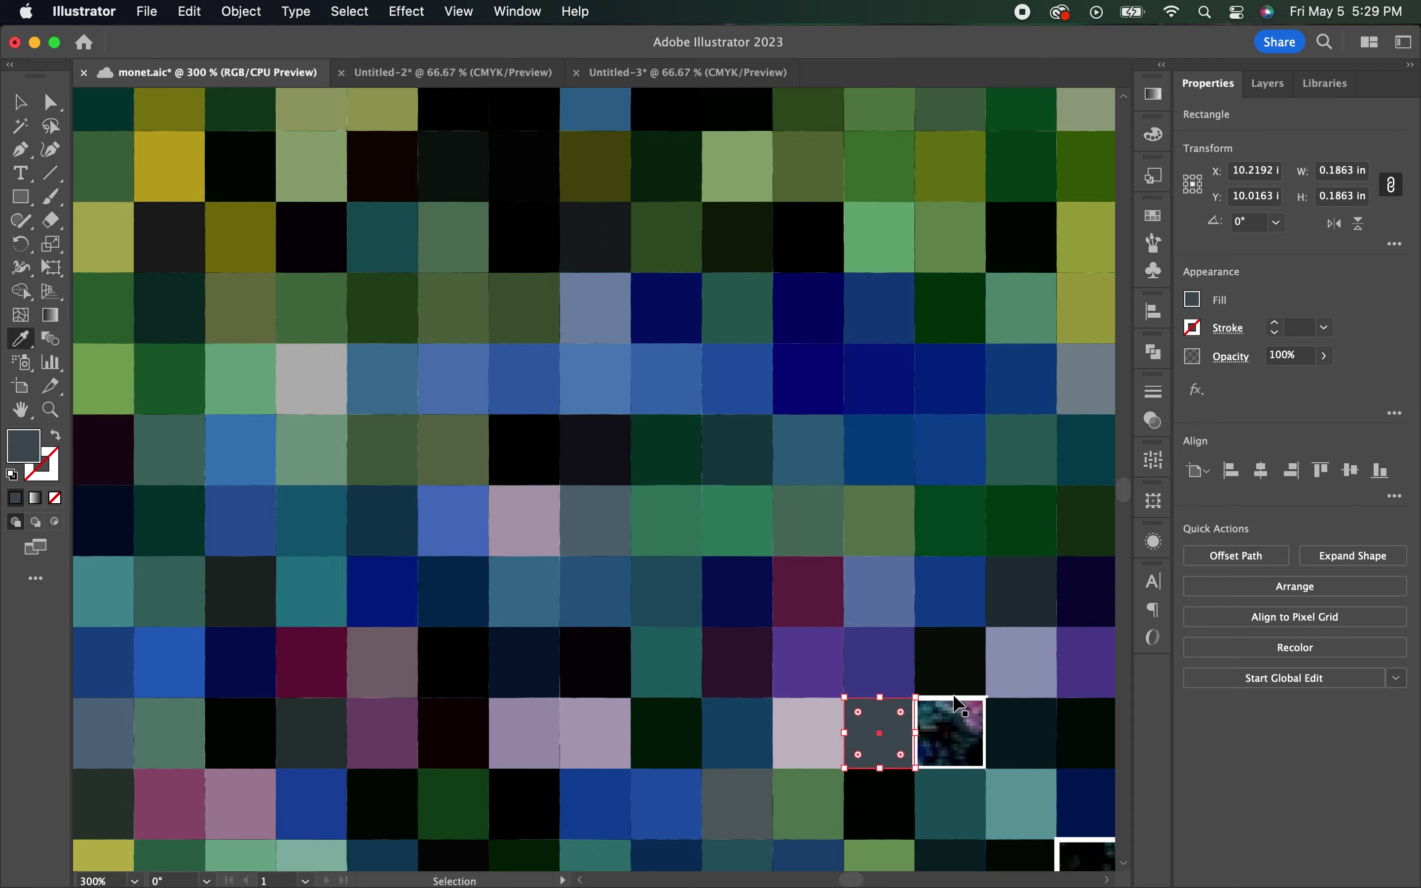
{"action": "scroll", "coordinate": [587, 705], "scroll_direction": "down", "scroll_amount": 10}
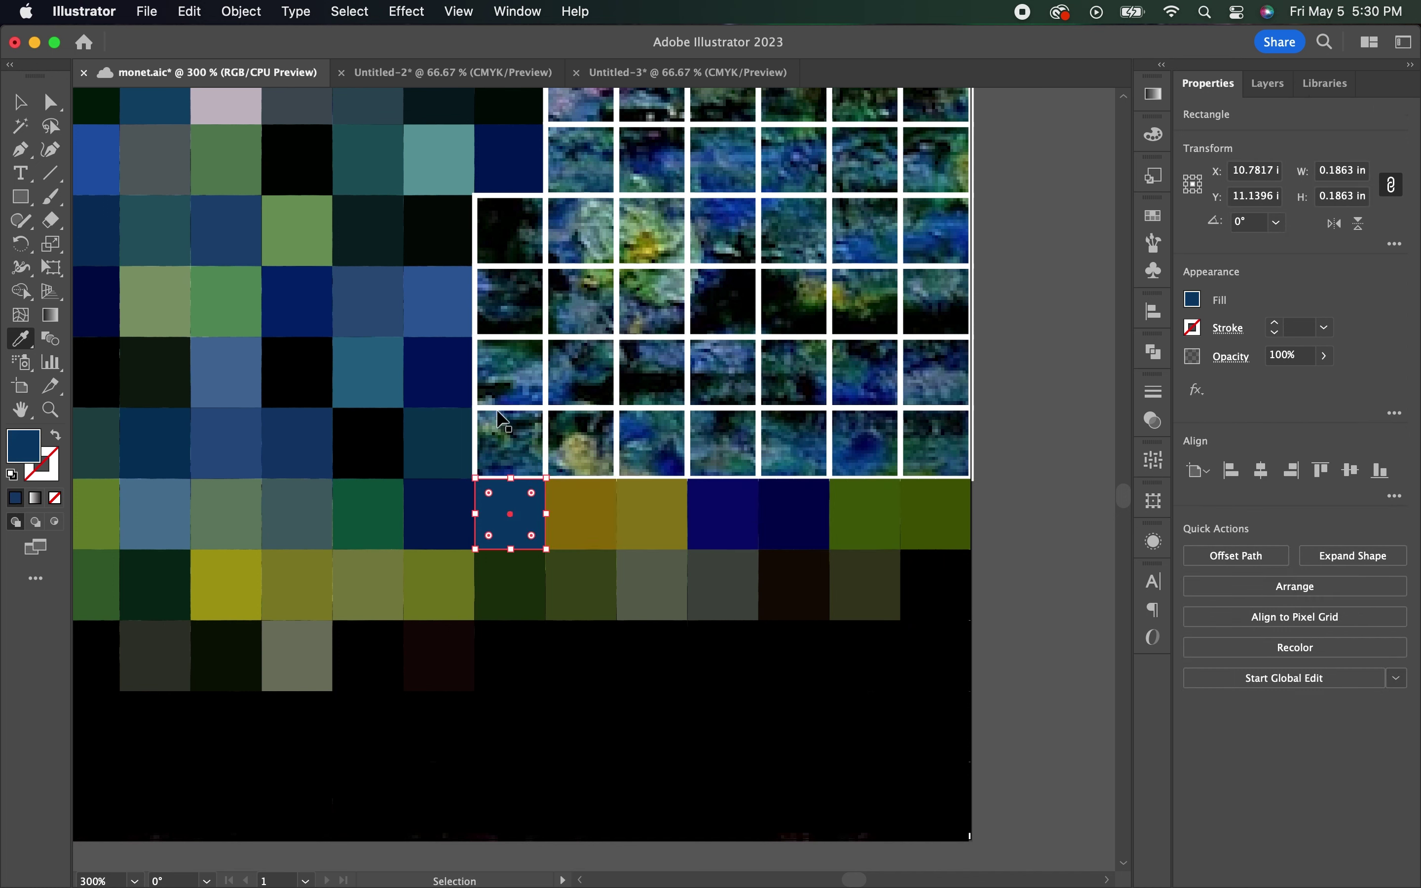
Fill five tiles in the two lowest visible rows with their sampled painting colours
{"action": "left_click", "coordinate": [646, 416]}
{"action": "left_click", "coordinate": [865, 428]}
{"action": "left_click", "coordinate": [950, 420]}
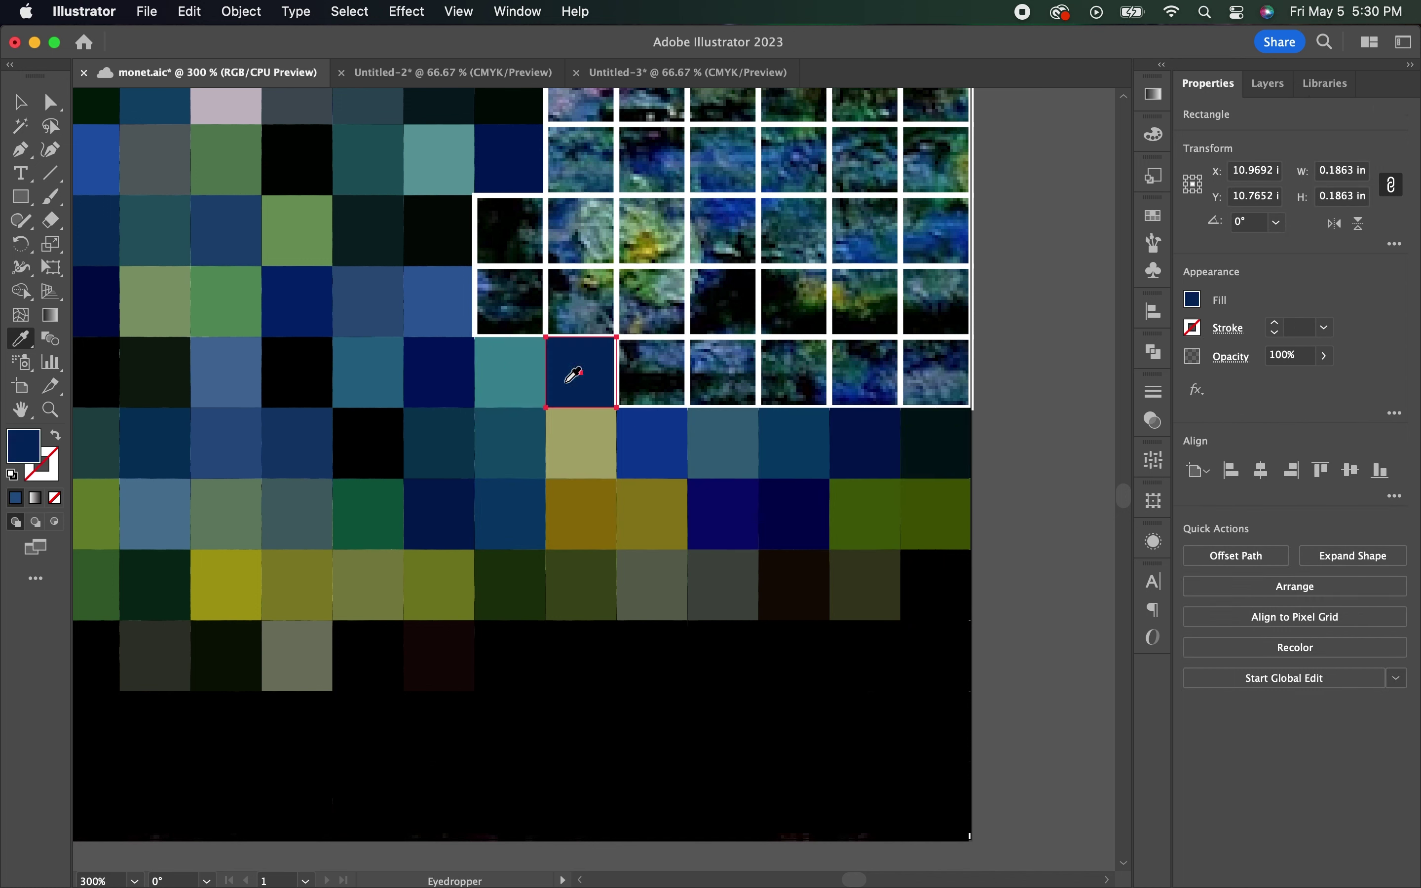
{"action": "left_click", "coordinate": [723, 372]}
{"action": "left_click", "coordinate": [936, 372]}
Fill four tiles in the next row up with their sampled colours
{"action": "left_click", "coordinate": [525, 281]}
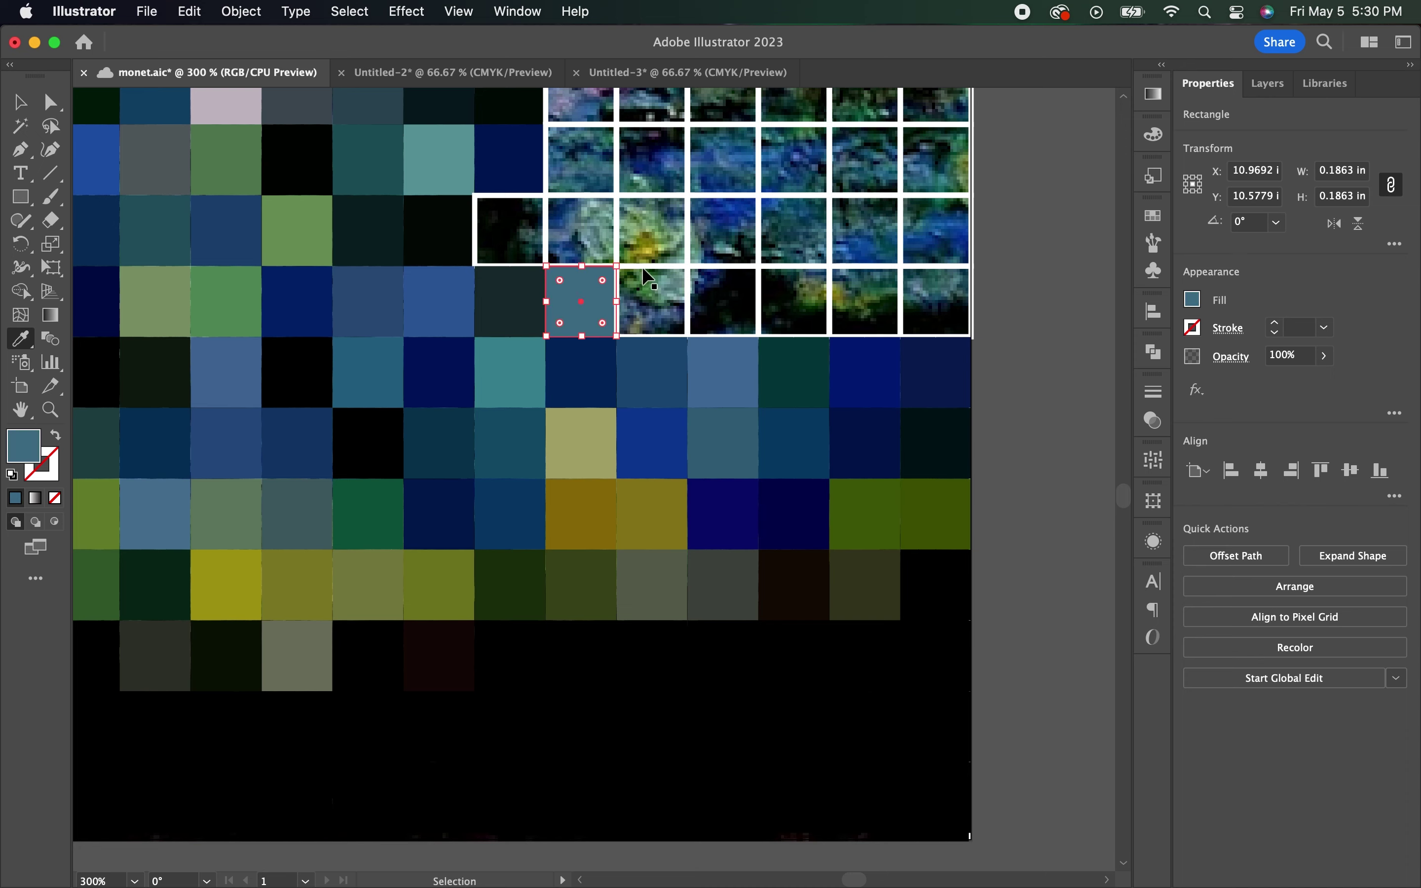
{"action": "left_click", "coordinate": [651, 301]}
{"action": "left_click", "coordinate": [723, 301]}
{"action": "left_click", "coordinate": [865, 302]}
Fill the remaining tiles in the top two visible rows with sampled colours
{"action": "left_click", "coordinate": [511, 231]}
{"action": "left_click", "coordinate": [652, 231]}
{"action": "left_click", "coordinate": [723, 223]}
{"action": "left_click", "coordinate": [935, 223]}
{"action": "left_click", "coordinate": [581, 159]}
{"action": "left_click", "coordinate": [652, 158]}
{"action": "left_click", "coordinate": [723, 158]}
{"action": "left_click", "coordinate": [936, 158]}
Scroll up and fill the tiles in the next two lower rows with sampled colours
{"action": "scroll", "coordinate": [926, 161], "scroll_direction": "up", "scroll_amount": 10}
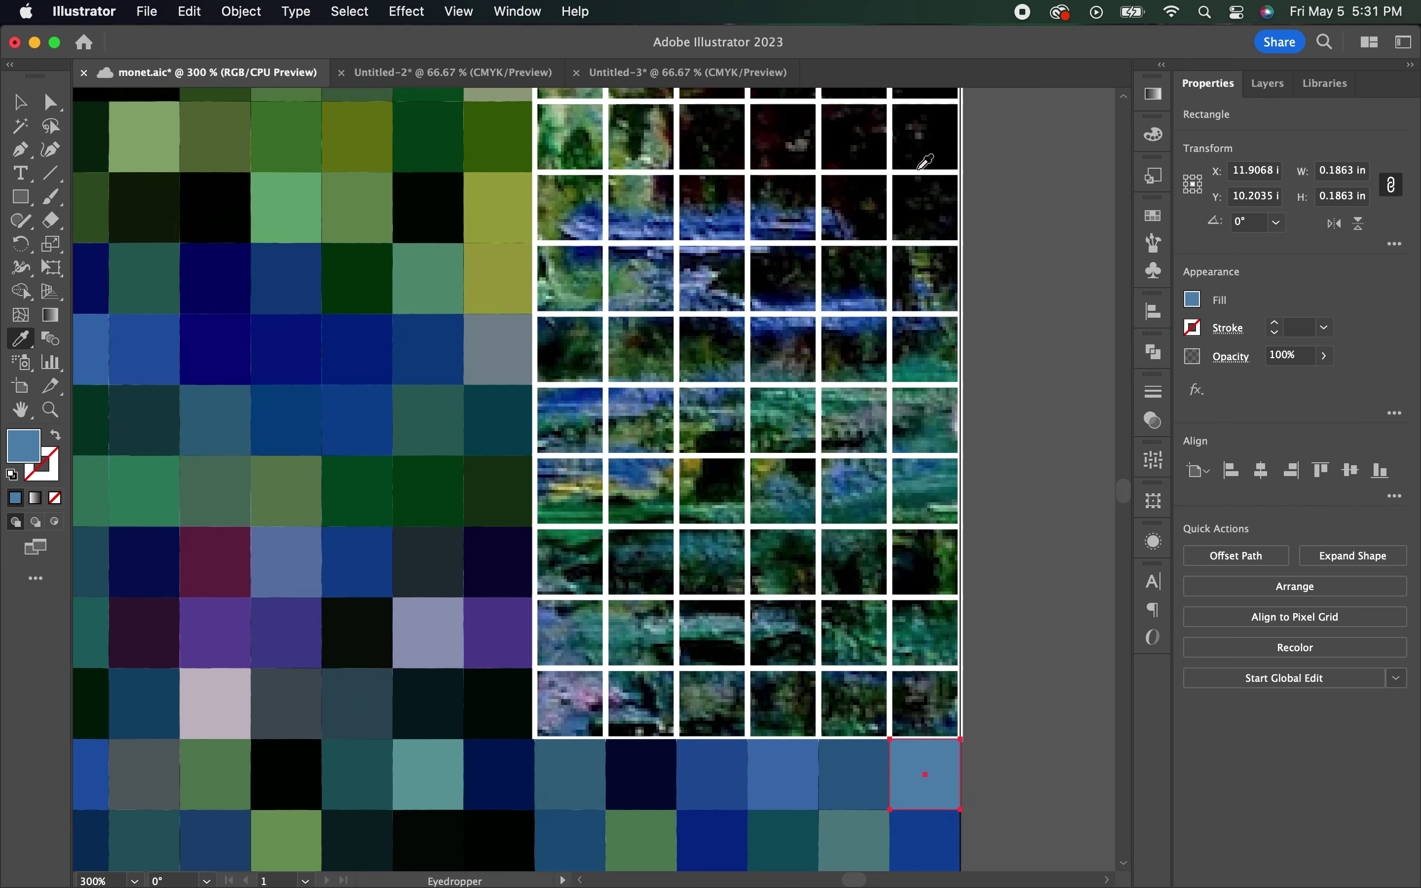
{"action": "scroll", "coordinate": [925, 162], "scroll_direction": "up", "scroll_amount": 1}
{"action": "left_click", "coordinate": [574, 783]}
{"action": "left_click", "coordinate": [717, 783]}
{"action": "left_click", "coordinate": [860, 783]}
{"action": "left_click", "coordinate": [931, 783]}
{"action": "left_click", "coordinate": [717, 711]}
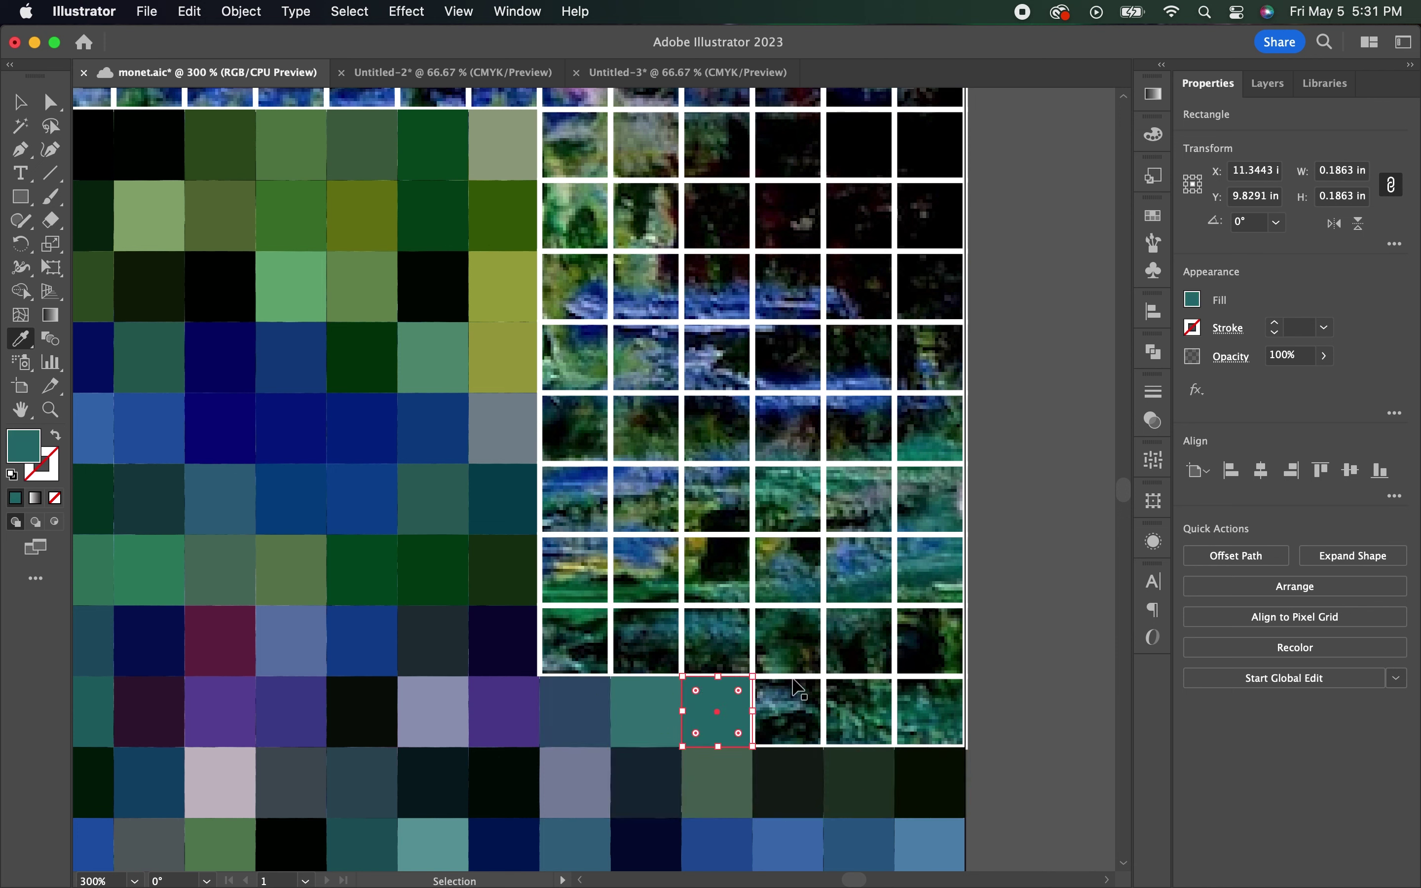
{"action": "left_click", "coordinate": [788, 711]}
{"action": "left_click", "coordinate": [931, 711]}
Fill the tiles across the following two rows, through the rightmost tile
{"action": "left_click", "coordinate": [575, 641]}
{"action": "left_click", "coordinate": [717, 640]}
{"action": "left_click", "coordinate": [931, 640]}
{"action": "left_click", "coordinate": [557, 547]}
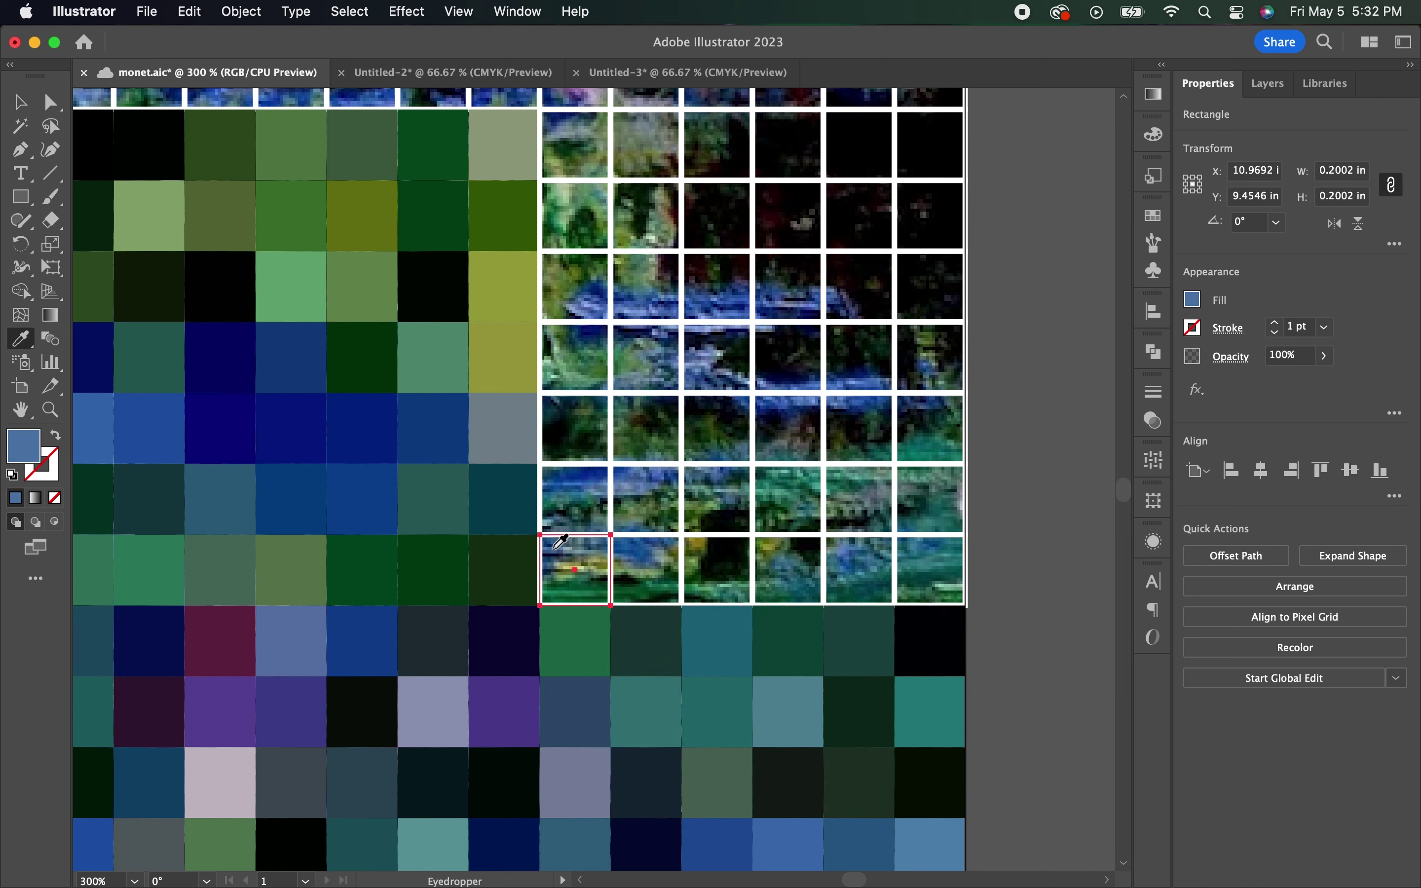
{"action": "left_click", "coordinate": [645, 564]}
{"action": "left_click", "coordinate": [717, 563]}
{"action": "left_click", "coordinate": [789, 564]}
{"action": "left_click", "coordinate": [859, 564]}
{"action": "left_click", "coordinate": [931, 561]}
Fill the remaining tiles in the middle rows, ending at the row's last tile
{"action": "left_click", "coordinate": [717, 479]}
{"action": "left_click", "coordinate": [775, 479]}
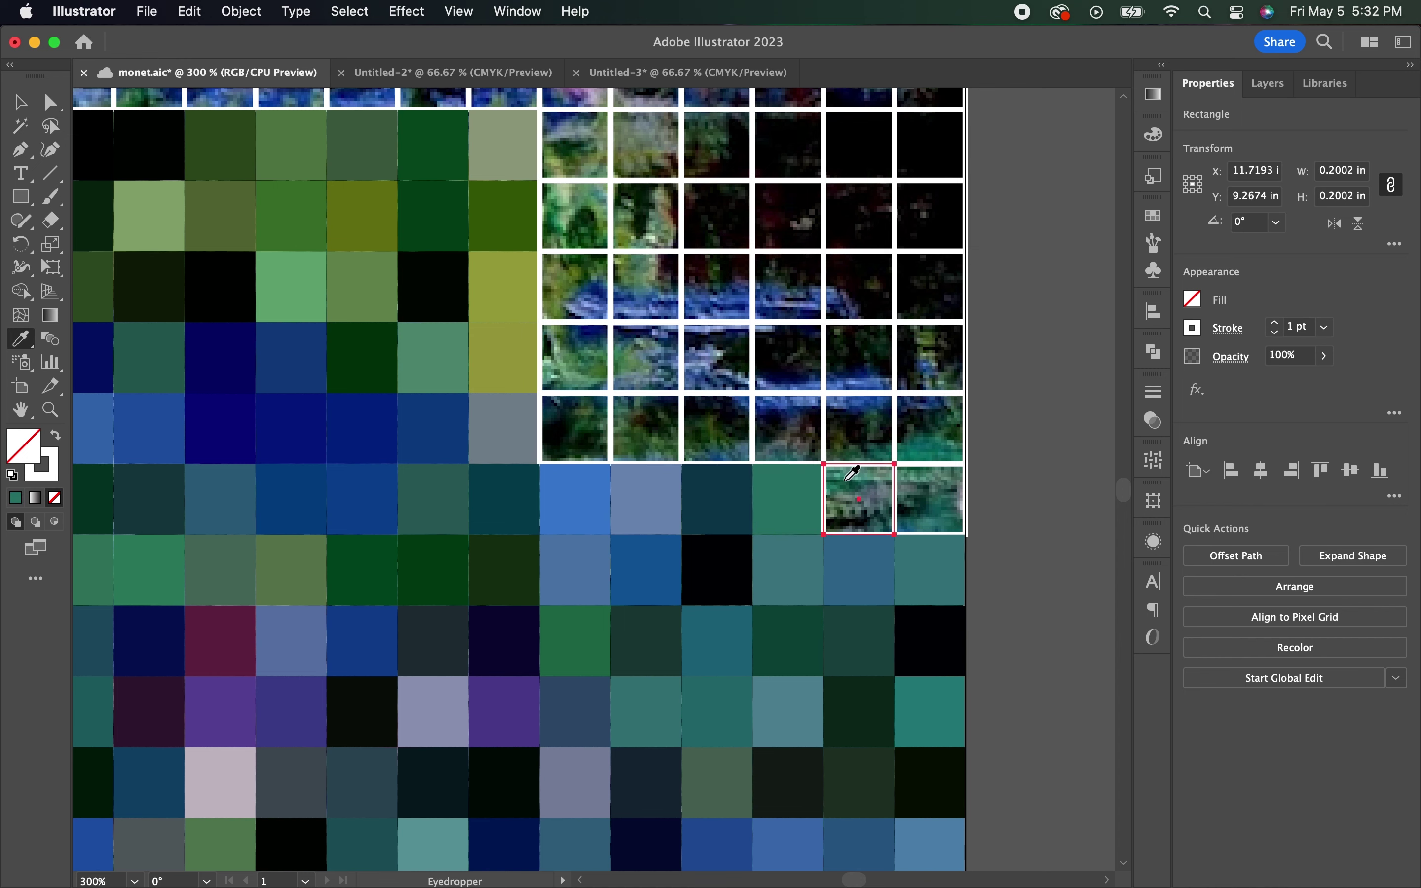
{"action": "left_click", "coordinate": [931, 479]}
{"action": "left_click", "coordinate": [645, 423]}
{"action": "left_click", "coordinate": [789, 414]}
{"action": "left_click", "coordinate": [860, 411]}
{"action": "left_click", "coordinate": [928, 405]}
Fill four tiles in the next row up with sampled colours
{"action": "left_click", "coordinate": [575, 352]}
{"action": "left_click", "coordinate": [646, 352]}
{"action": "left_click", "coordinate": [717, 352]}
{"action": "left_click", "coordinate": [788, 352]}
Fill the upper-row tiles, the top-right tile and the last remaining tile
{"action": "left_click", "coordinate": [645, 286]}
{"action": "left_click", "coordinate": [716, 287]}
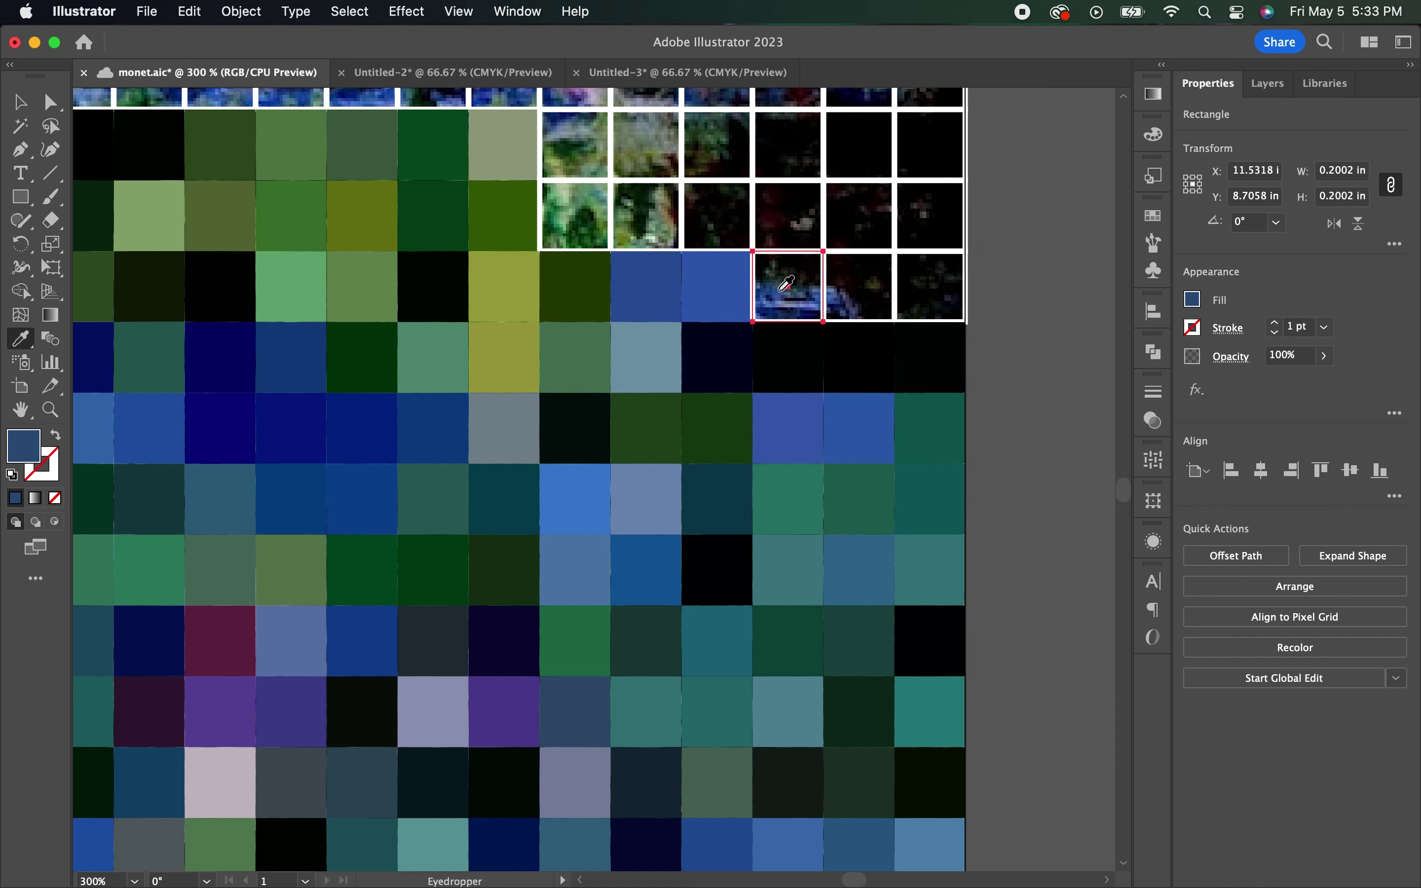
{"action": "left_click", "coordinate": [787, 286]}
{"action": "left_click", "coordinate": [858, 286]}
{"action": "left_click", "coordinate": [930, 286]}
{"action": "left_click", "coordinate": [930, 216], "text": "super"}
{"action": "left_click", "coordinate": [731, 200]}
{"action": "scroll", "coordinate": [587, 469], "scroll_direction": "up", "scroll_amount": 5}
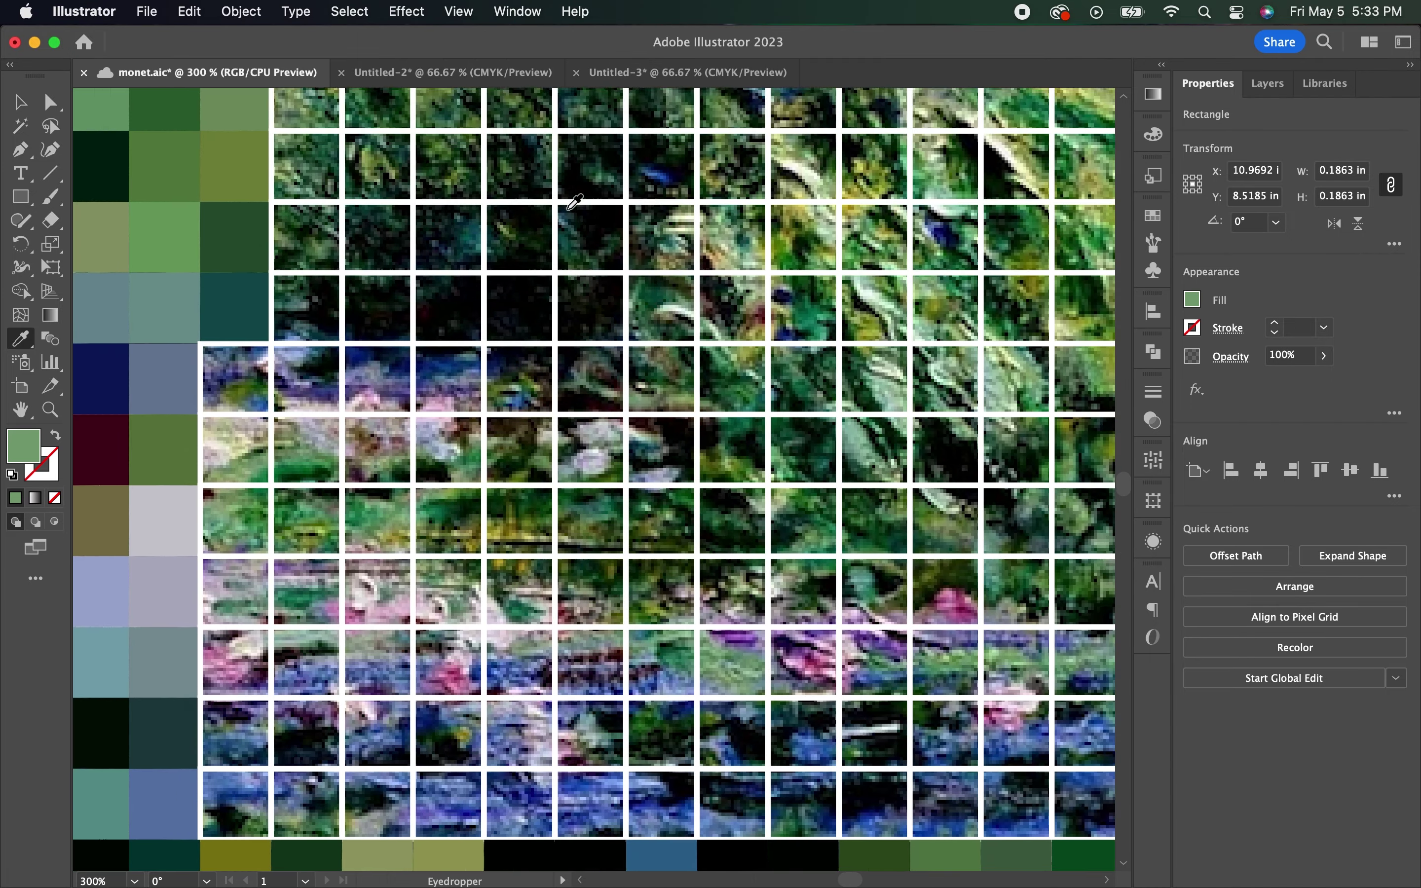
Fill four tiles down the left-hand column with their sampled colours
{"action": "left_click", "coordinate": [194, 364]}
{"action": "left_click", "coordinate": [194, 435]}
{"action": "left_click", "coordinate": [194, 506]}
{"action": "left_click", "coordinate": [194, 576]}
Fill the top-row squares with sampled colours, ending with a dark green square
{"action": "left_click", "coordinate": [338, 129]}
{"action": "left_click", "coordinate": [405, 129]}
{"action": "left_click", "coordinate": [478, 129]}
{"action": "left_click", "coordinate": [692, 127]}
{"action": "left_click", "coordinate": [761, 127]}
{"action": "left_click", "coordinate": [833, 127]}
{"action": "left_click", "coordinate": [904, 127]}
{"action": "left_click", "coordinate": [975, 126]}
{"action": "left_click", "coordinate": [1045, 126]}
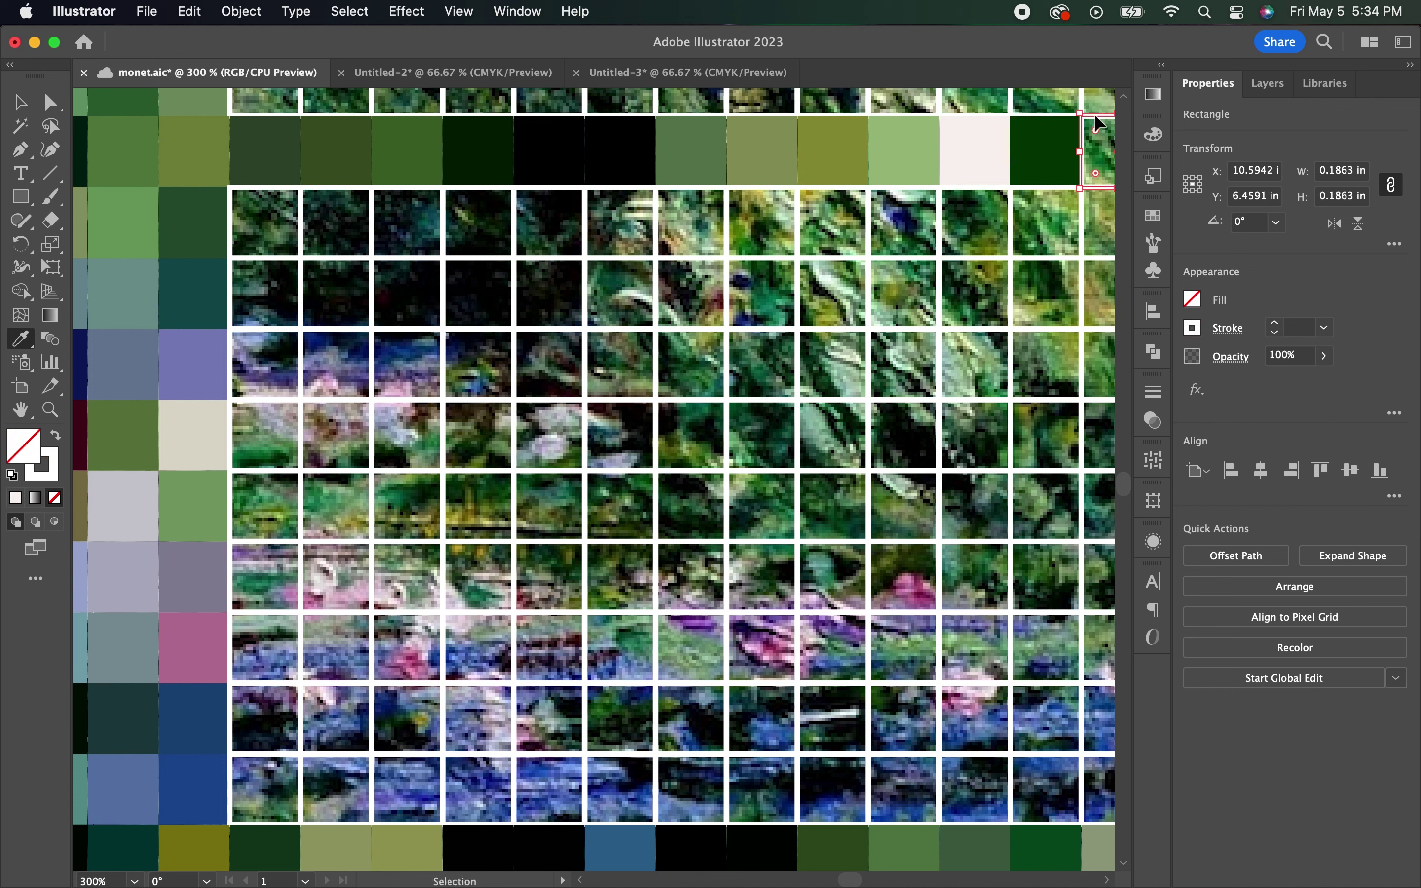
Fill six bottom-row squares with their sampled painting colours
{"action": "left_click", "coordinate": [427, 787]}
{"action": "left_click", "coordinate": [479, 790]}
{"action": "left_click", "coordinate": [620, 789]}
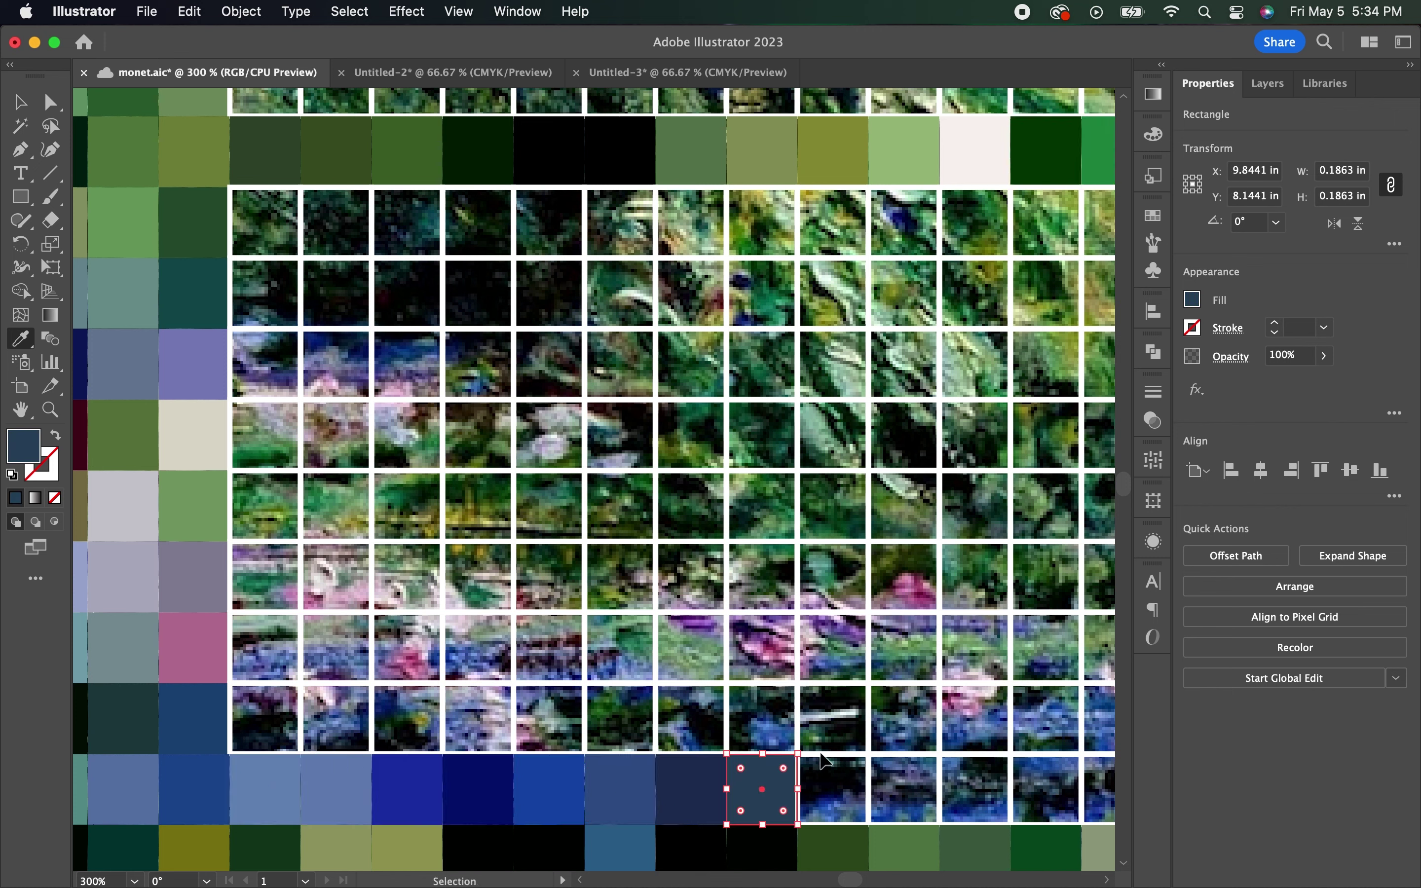
{"action": "left_click", "coordinate": [762, 790]}
{"action": "left_click", "coordinate": [904, 790]}
{"action": "left_click", "coordinate": [1045, 790]}
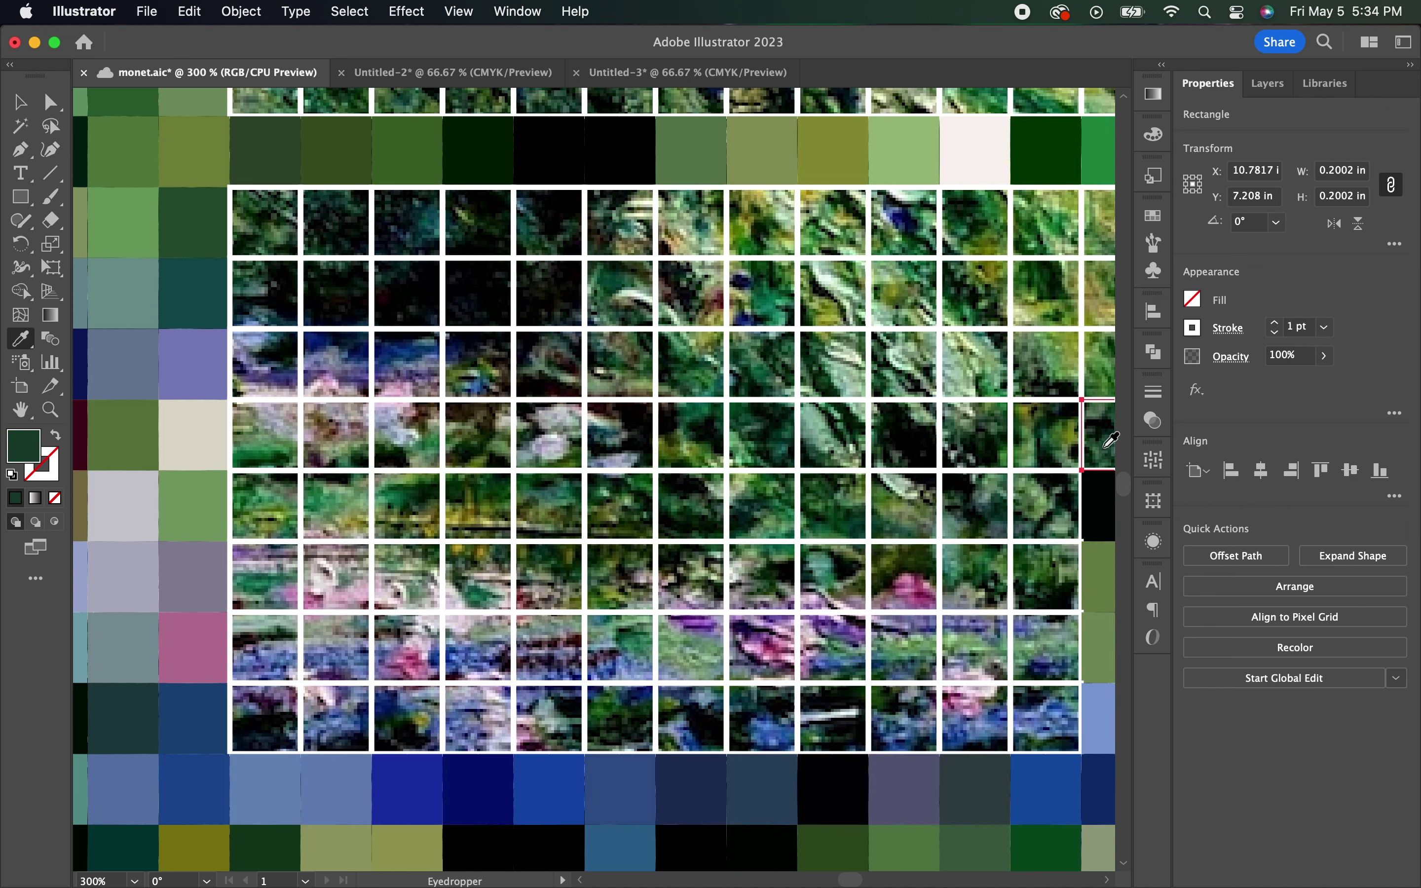
Fill the squares in the row above the bottom, including a sampled blue one
{"action": "left_click", "coordinate": [266, 718]}
{"action": "left_click", "coordinate": [335, 718]}
{"action": "left_click", "coordinate": [479, 718]}
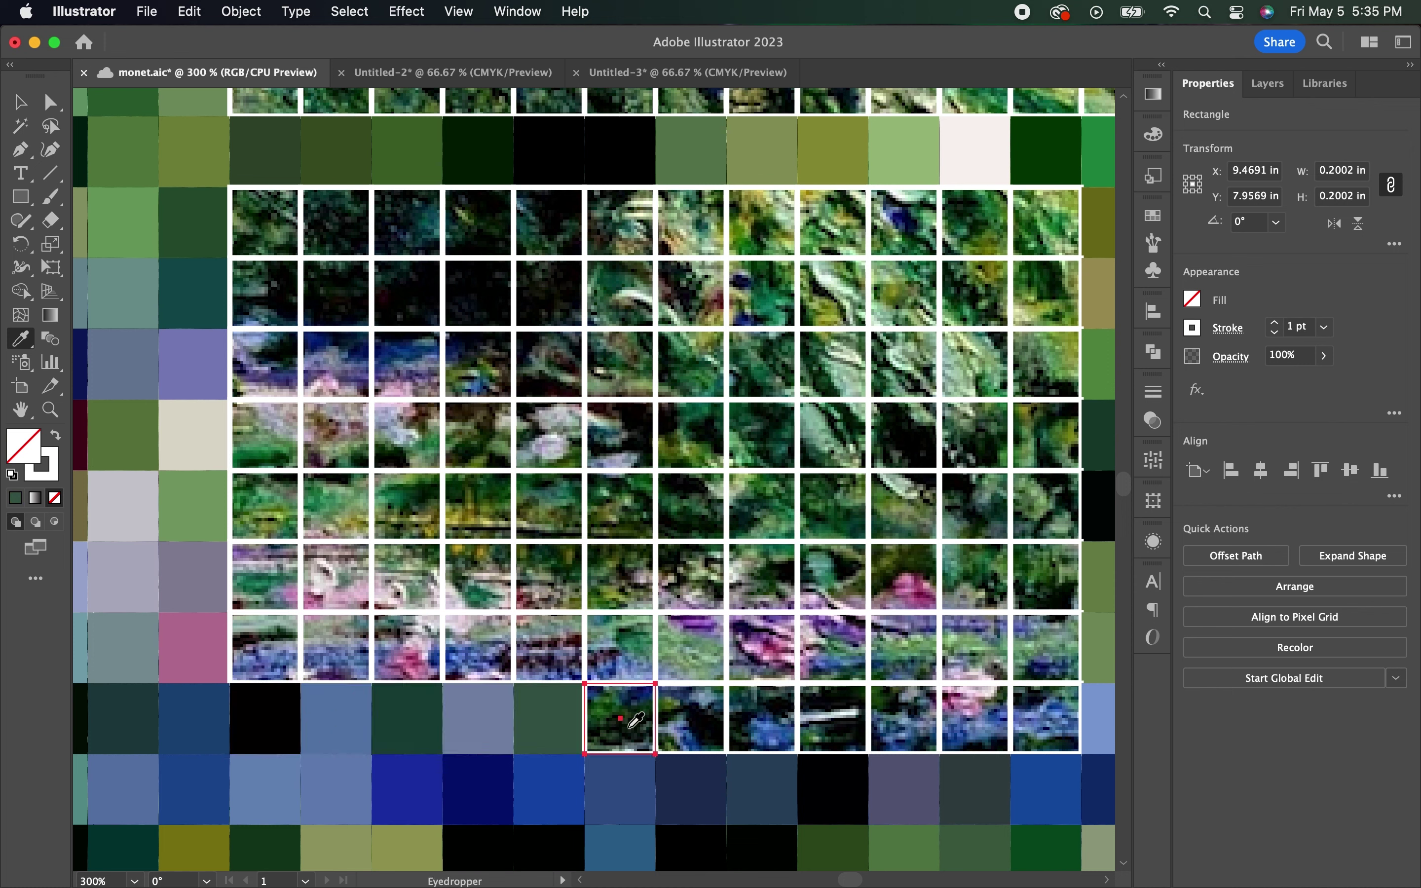
{"action": "left_click", "coordinate": [620, 718]}
{"action": "left_click", "coordinate": [762, 718]}
{"action": "left_click", "coordinate": [904, 718]}
{"action": "left_click", "coordinate": [979, 680]}
{"action": "left_click", "coordinate": [1047, 718]}
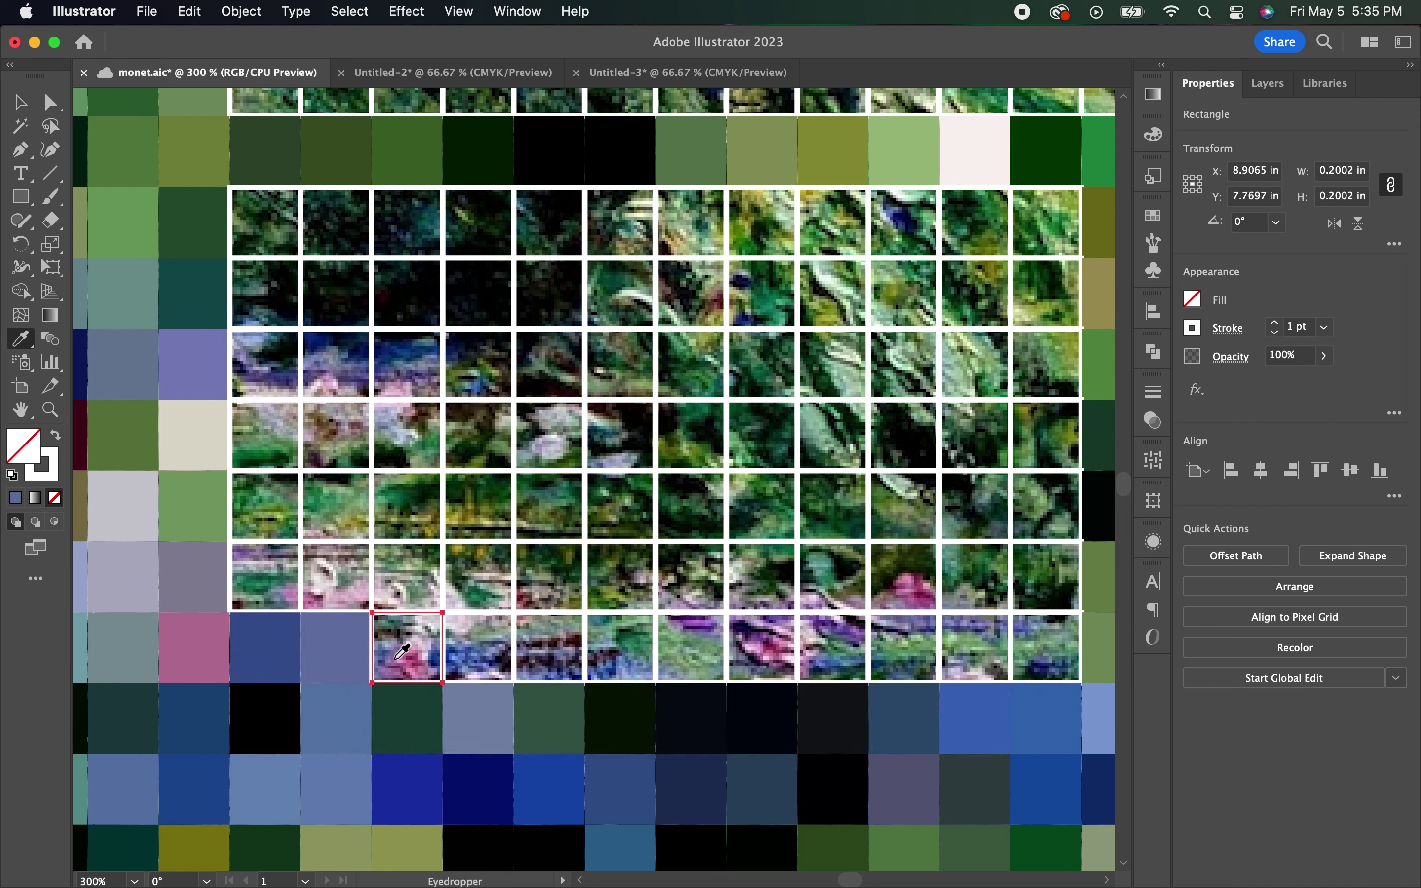
Fill the blue-and-pink row's six squares with their sampled colours
{"action": "left_click", "coordinate": [478, 646]}
{"action": "left_click", "coordinate": [549, 647]}
{"action": "left_click", "coordinate": [691, 647]}
{"action": "left_click", "coordinate": [762, 647]}
{"action": "left_click", "coordinate": [904, 647]}
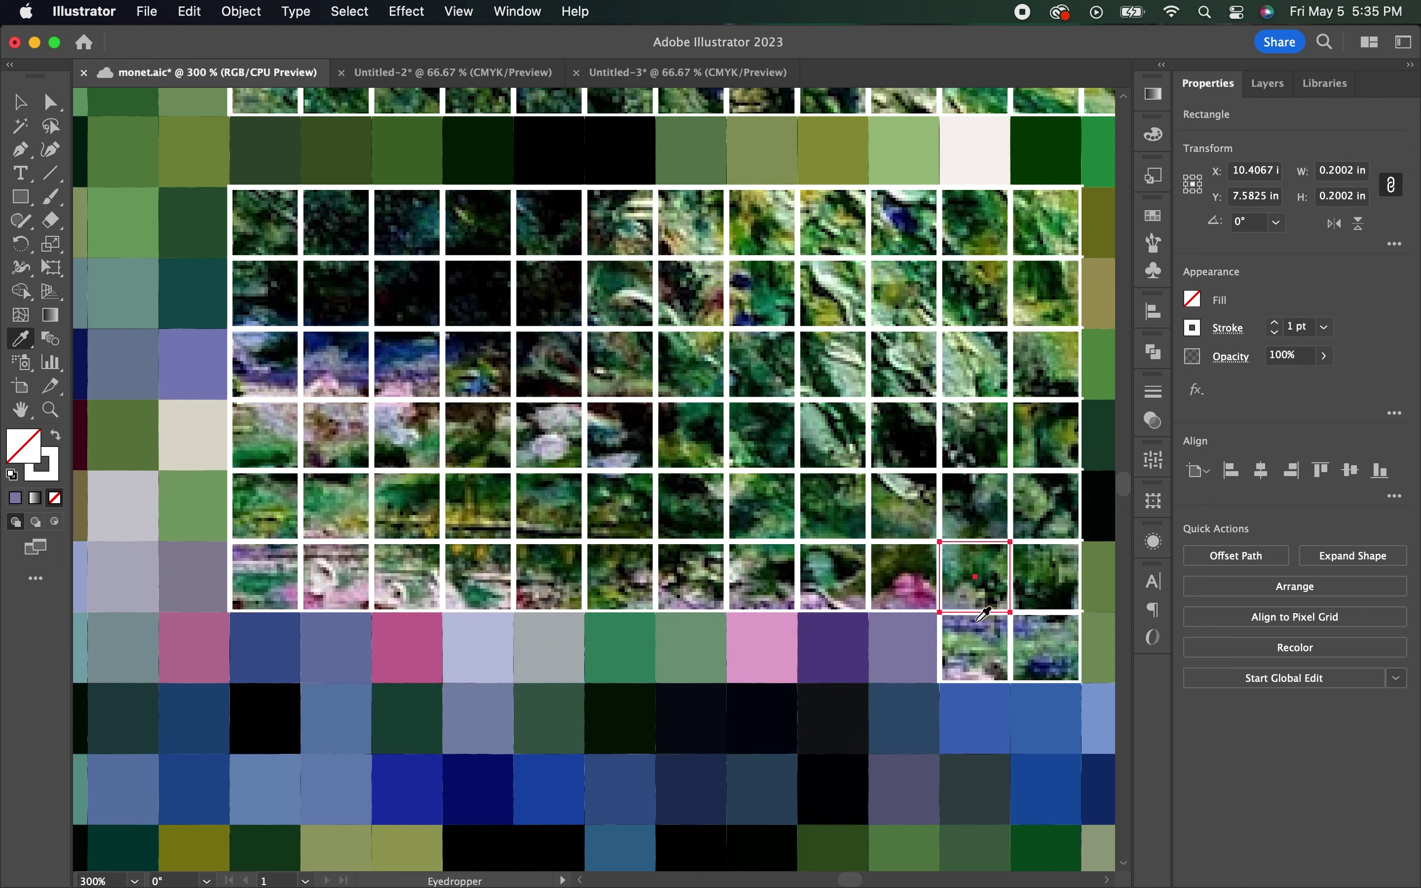
{"action": "left_click", "coordinate": [975, 647]}
Fill the next row's squares, ending with a green one
{"action": "left_click", "coordinate": [404, 593]}
{"action": "left_click", "coordinate": [479, 578]}
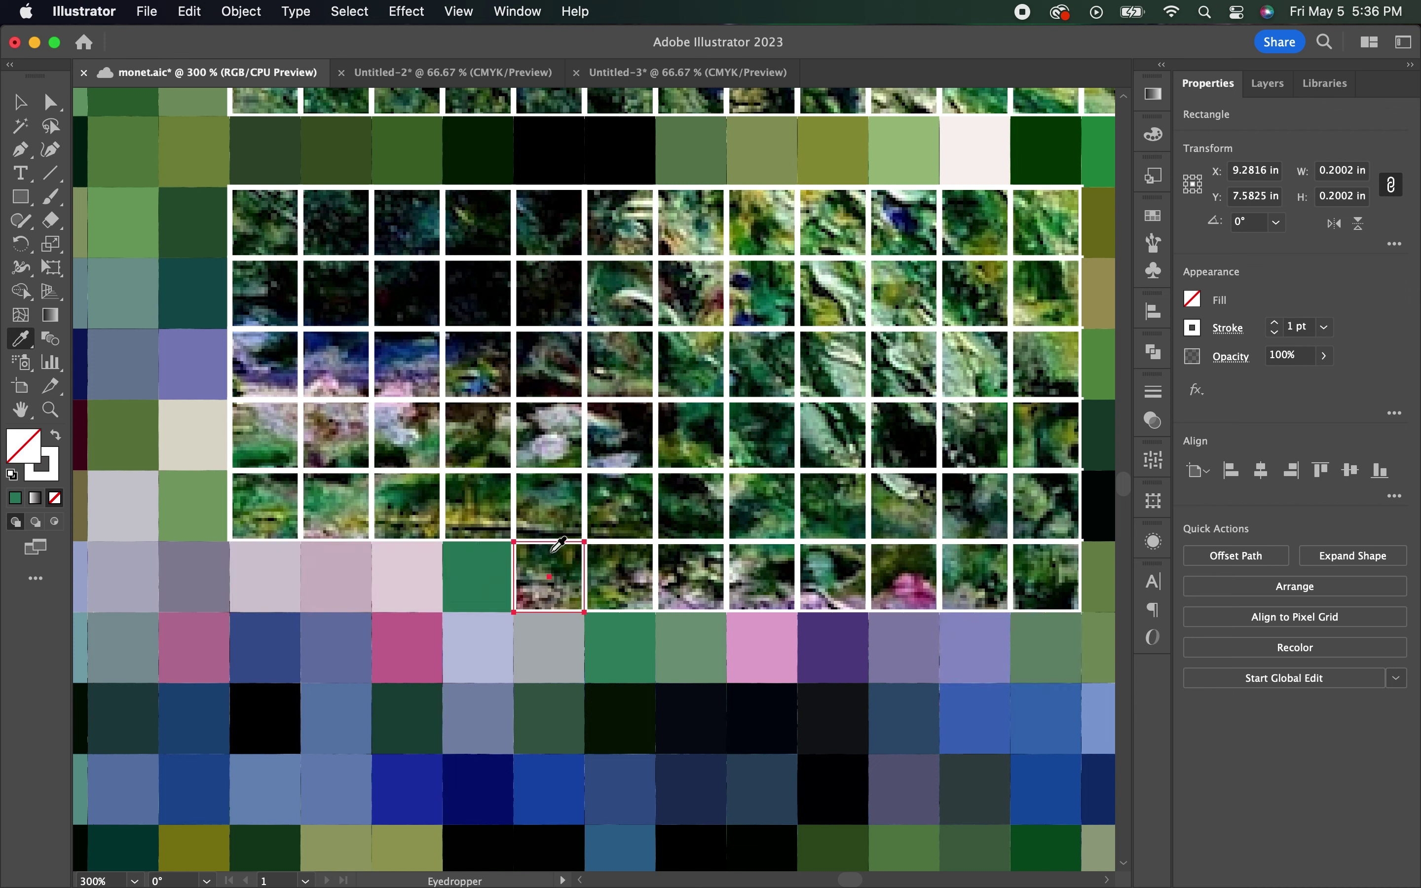
{"action": "left_click", "coordinate": [619, 579]}
{"action": "left_click", "coordinate": [761, 578]}
{"action": "left_click", "coordinate": [904, 579]}
{"action": "left_click", "coordinate": [975, 579]}
Fill six squares in the row above with sampled colours
{"action": "left_click", "coordinate": [264, 506]}
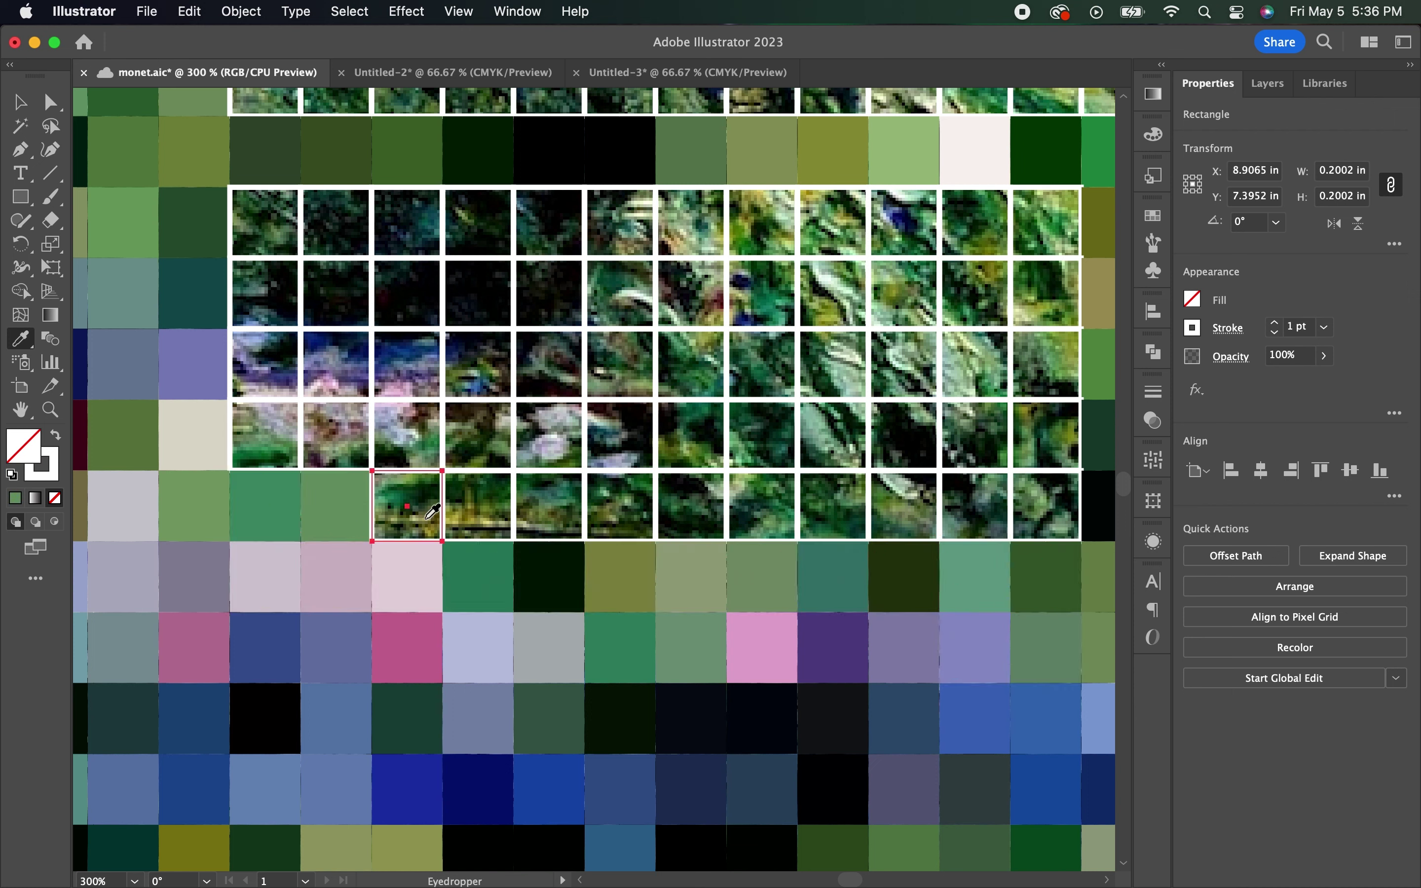
{"action": "left_click", "coordinate": [405, 505]}
{"action": "left_click", "coordinate": [549, 505]}
{"action": "left_click", "coordinate": [692, 505]}
{"action": "left_click", "coordinate": [834, 506]}
{"action": "left_click", "coordinate": [904, 505]}
Fill the next row of squares, including a sampled green one, to its end
{"action": "left_click", "coordinate": [264, 435]}
{"action": "left_click", "coordinate": [407, 435]}
{"action": "left_click", "coordinate": [549, 435]}
{"action": "left_click", "coordinate": [692, 434]}
{"action": "left_click", "coordinate": [834, 434]}
{"action": "left_click", "coordinate": [904, 435]}
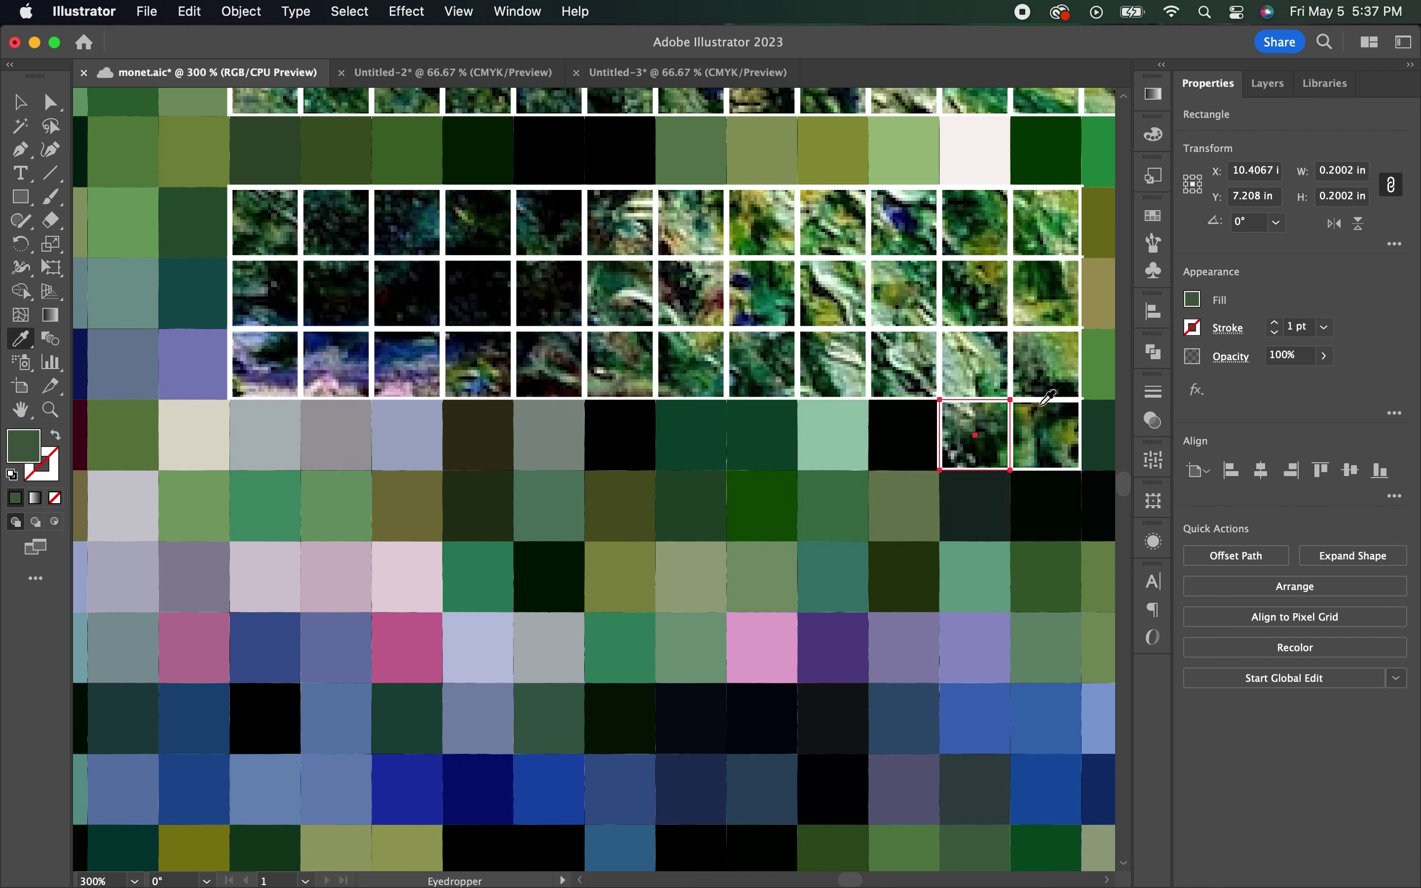
{"action": "left_click", "coordinate": [978, 426]}
{"action": "left_click", "coordinate": [1045, 434]}
Fill this row with sampled greens from right to left
{"action": "left_click", "coordinate": [963, 361]}
{"action": "left_click", "coordinate": [905, 364]}
{"action": "left_click", "coordinate": [849, 368]}
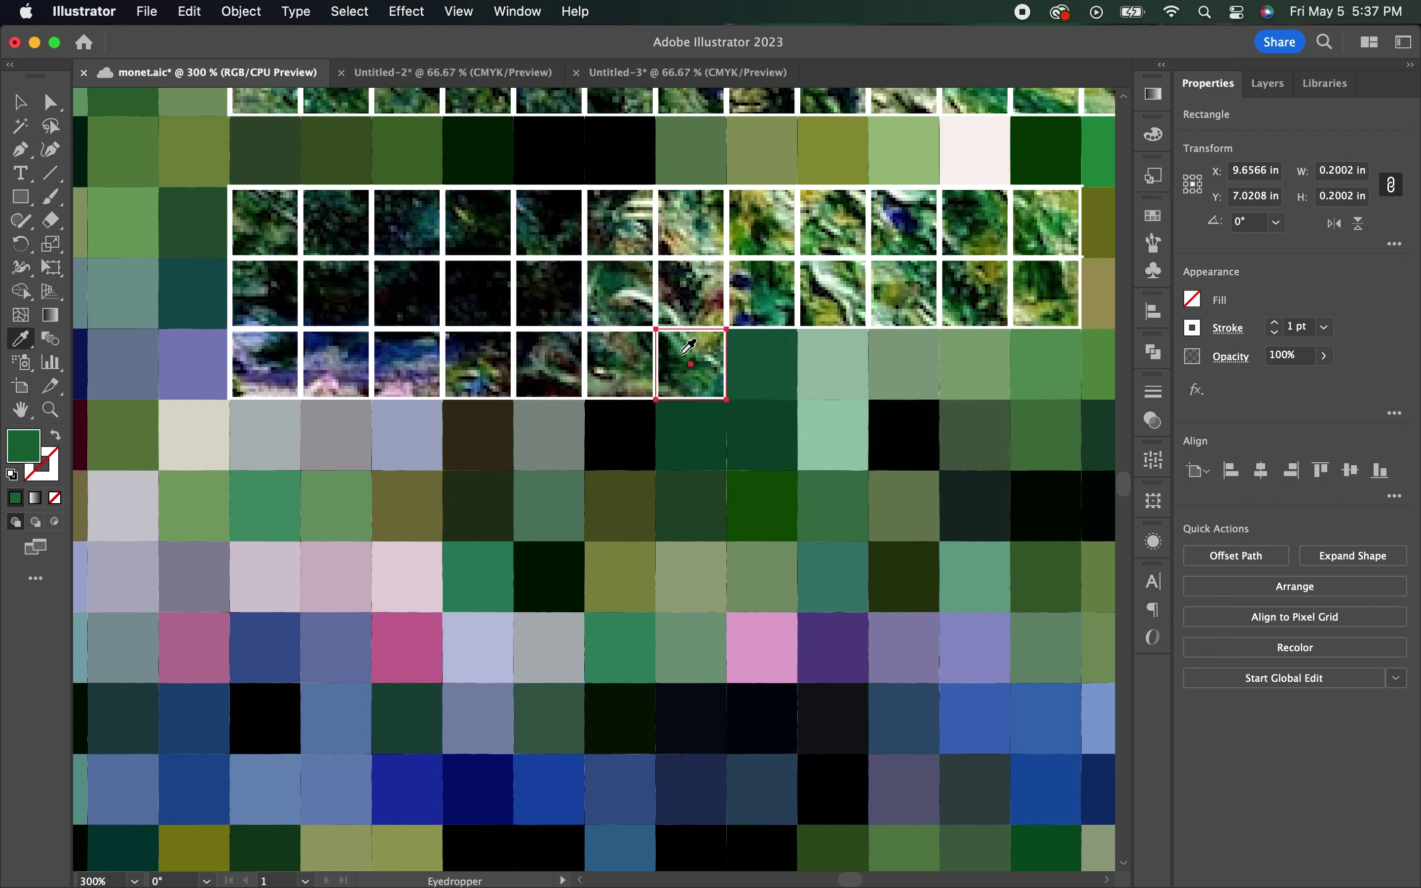
{"action": "left_click", "coordinate": [549, 364]}
{"action": "left_click", "coordinate": [478, 364]}
{"action": "left_click", "coordinate": [407, 364]}
{"action": "left_click", "coordinate": [266, 364]}
Fill the next row up, starting with near-black sampled squares
{"action": "left_click", "coordinate": [266, 294]}
{"action": "left_click", "coordinate": [416, 268]}
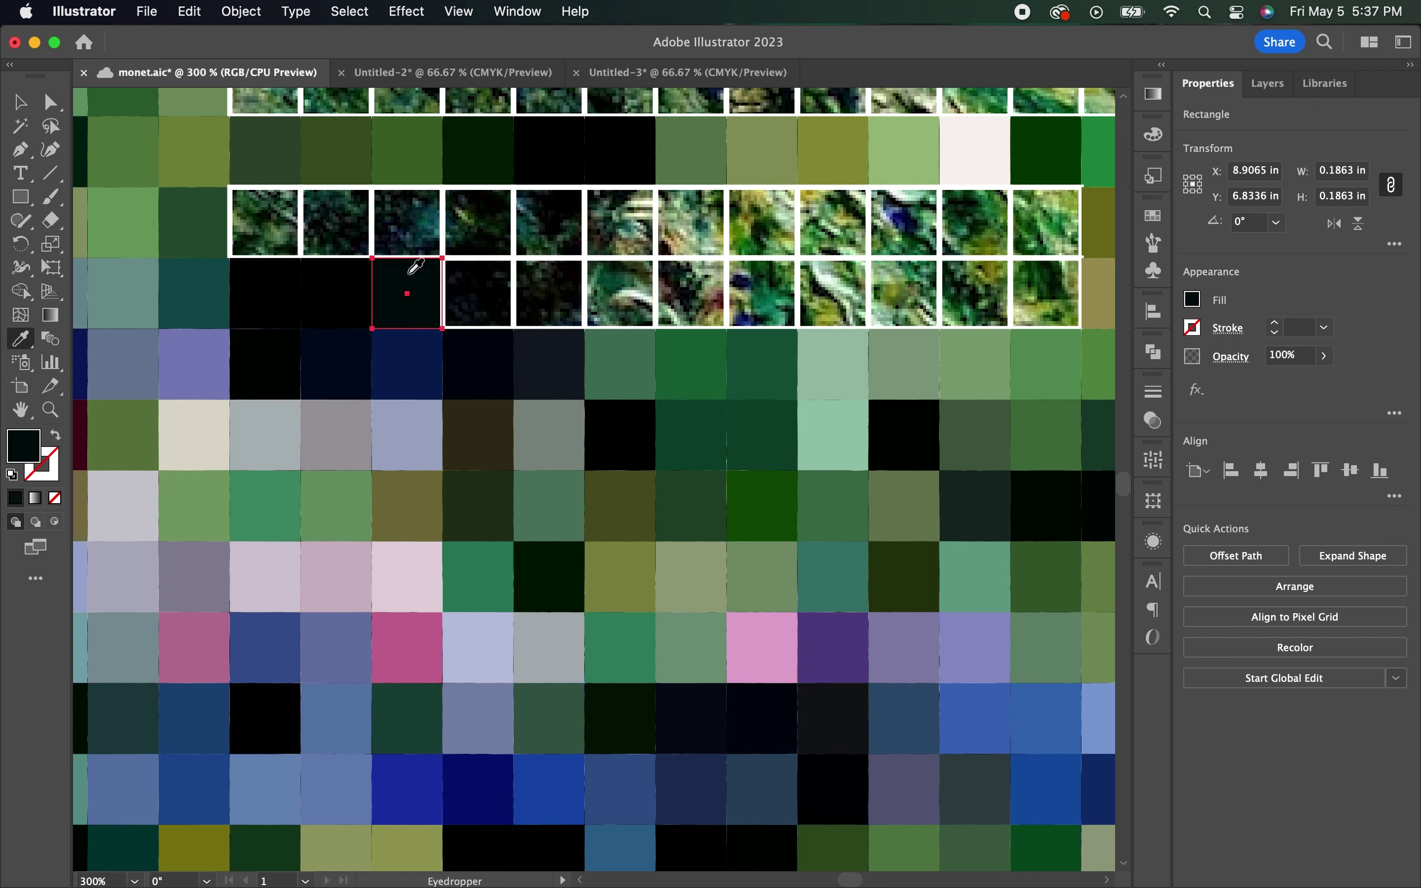
{"action": "left_click", "coordinate": [565, 276]}
{"action": "left_click", "coordinate": [619, 294]}
{"action": "left_click", "coordinate": [761, 293]}
{"action": "left_click", "coordinate": [901, 294]}
{"action": "left_click", "coordinate": [1042, 293]}
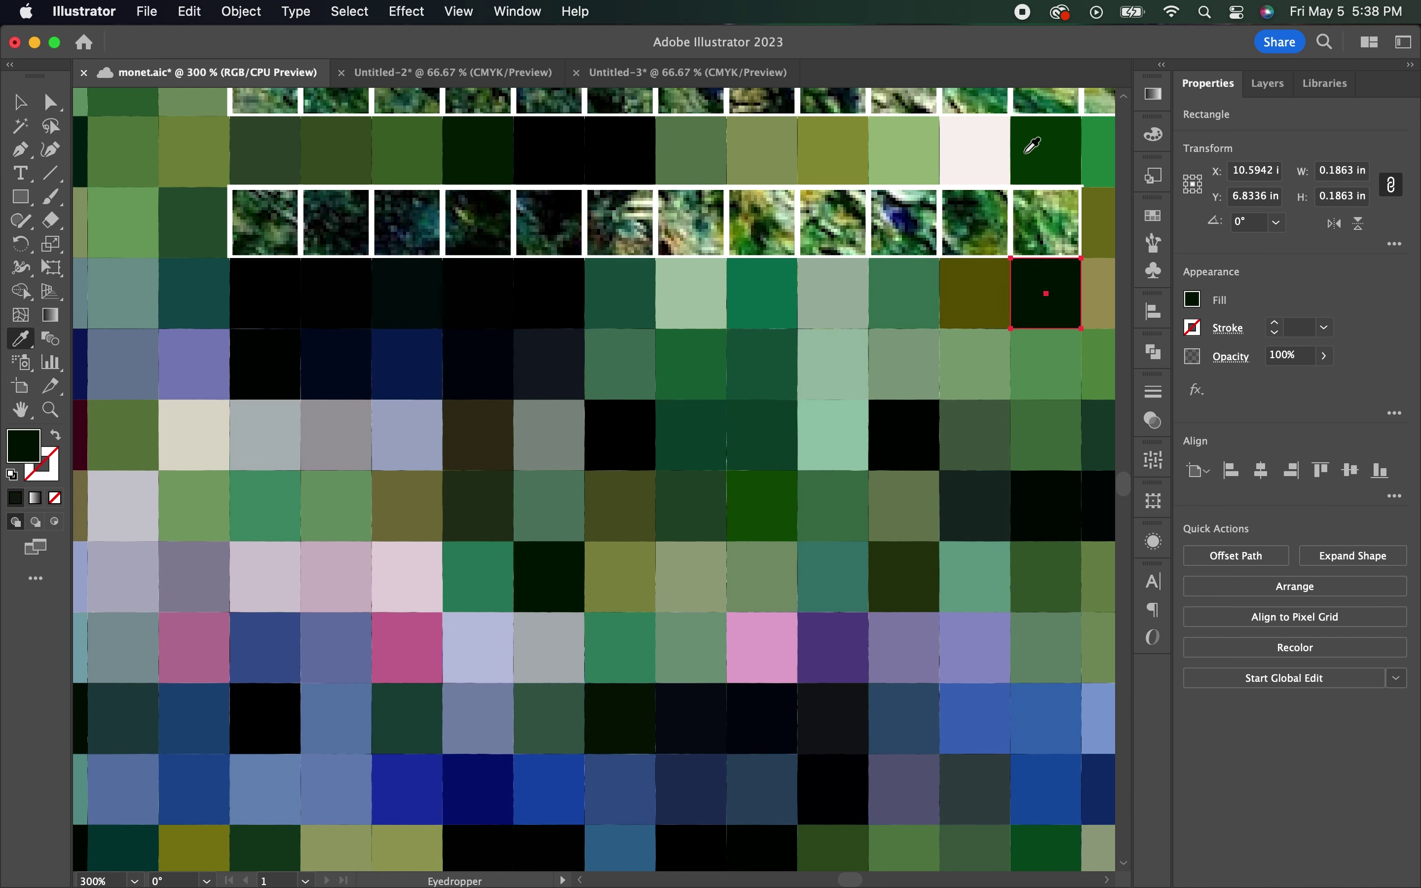
Fill the upper row from right to left, finishing the last two squares
{"action": "left_click", "coordinate": [977, 222]}
{"action": "left_click", "coordinate": [905, 220]}
{"action": "left_click", "coordinate": [834, 220]}
{"action": "left_click", "coordinate": [729, 220]}
{"action": "left_click", "coordinate": [621, 220]}
{"action": "left_click", "coordinate": [549, 223]}
{"action": "left_click", "coordinate": [479, 223]}
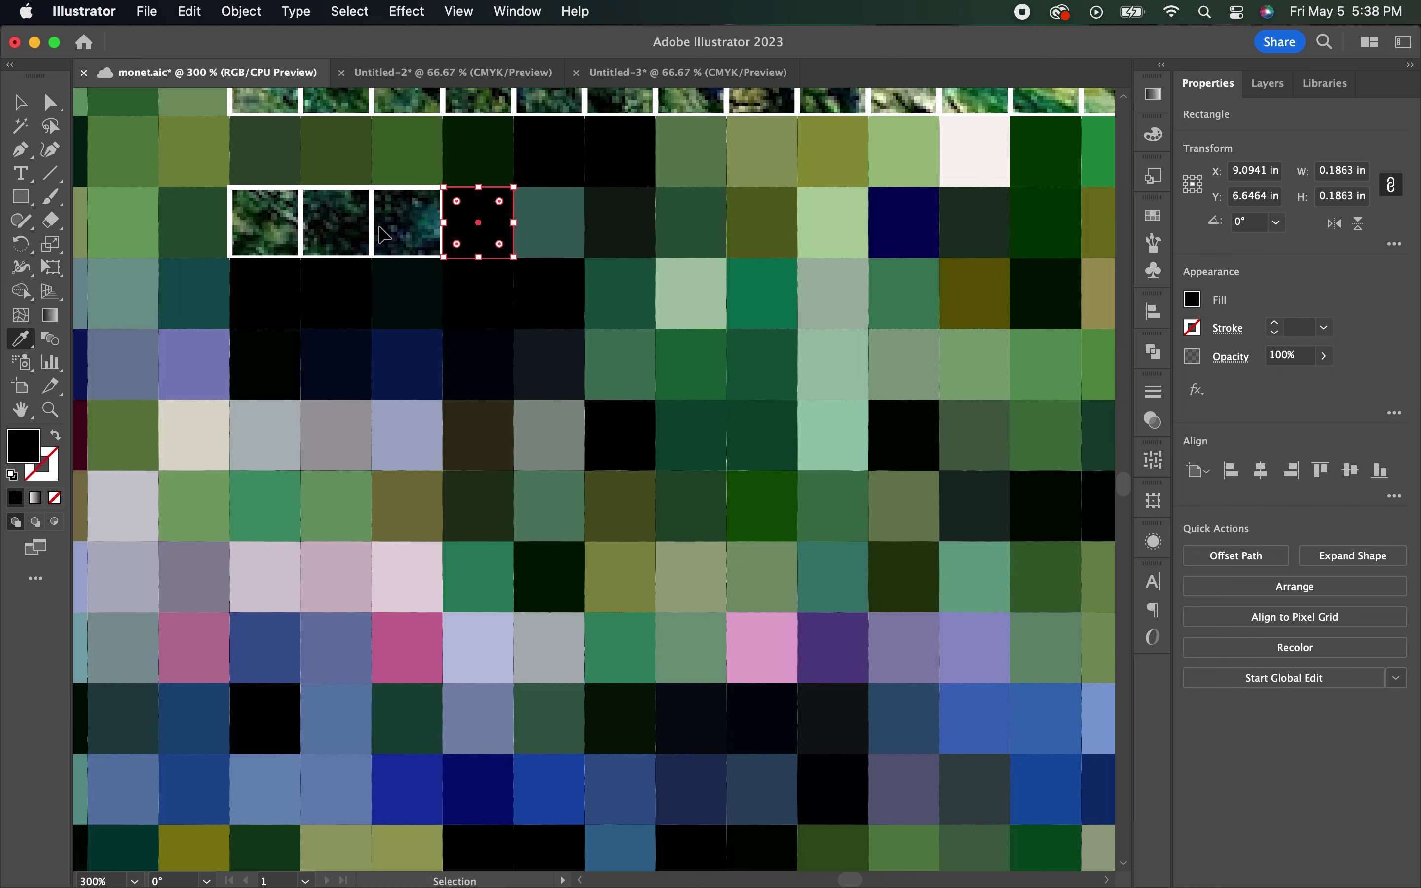
{"action": "left_click", "coordinate": [334, 200]}
{"action": "left_click", "coordinate": [265, 222]}
{"action": "scroll", "coordinate": [260, 197], "scroll_direction": "up", "scroll_amount": 5}
{"action": "scroll", "coordinate": [259, 196], "scroll_direction": "right", "scroll_amount": 2}
Eyedropper-fill the right-side row of squares, including two in sampled dark green
{"action": "left_click", "coordinate": [317, 317]}
{"action": "left_click", "coordinate": [387, 317]}
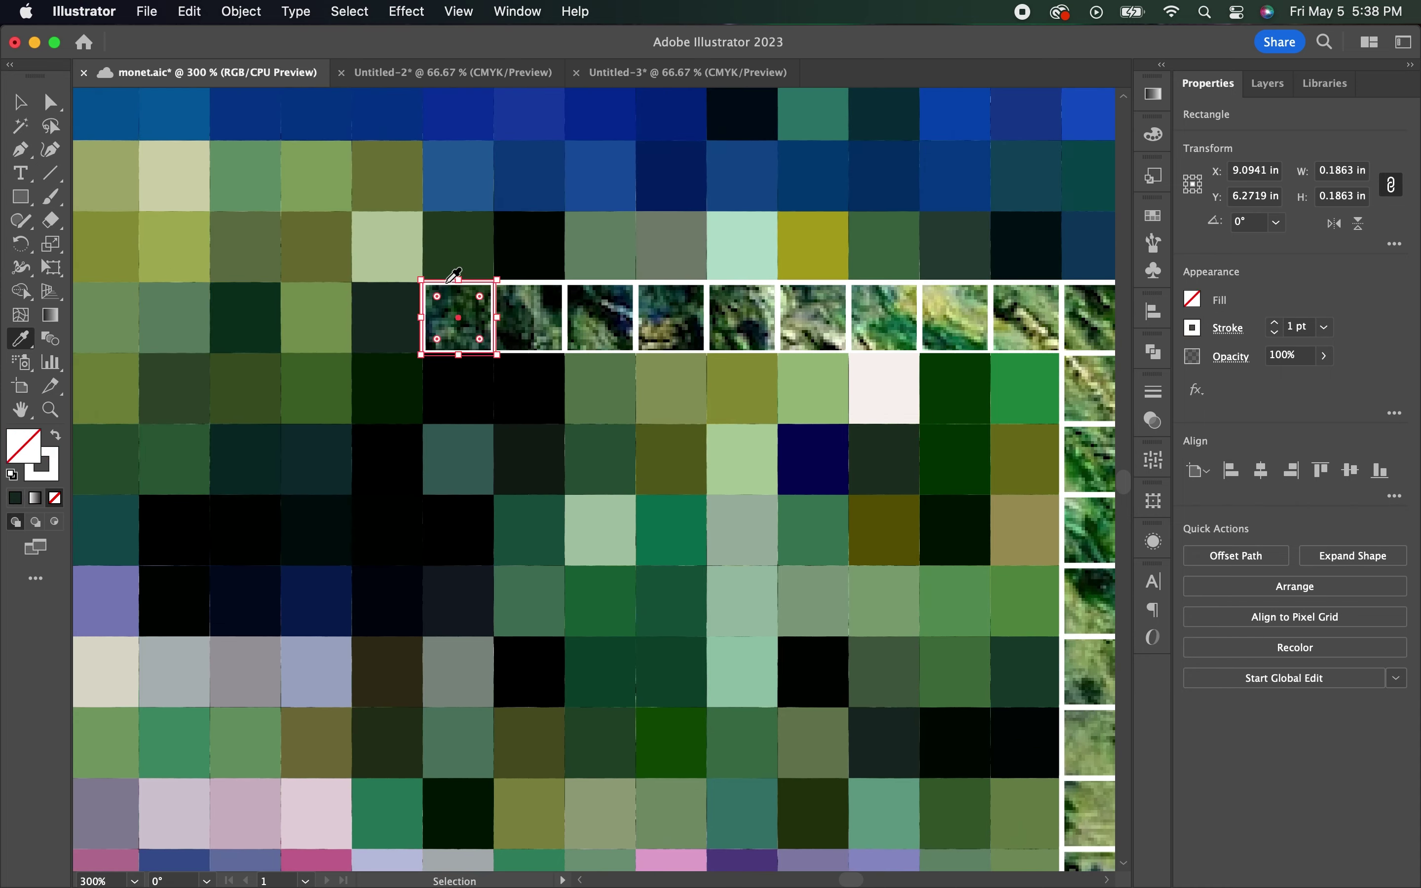
{"action": "left_click", "coordinate": [458, 317]}
{"action": "left_click", "coordinate": [529, 317]}
{"action": "left_click", "coordinate": [670, 317]}
{"action": "left_click", "coordinate": [813, 317]}
{"action": "left_click", "coordinate": [952, 298]}
{"action": "left_click", "coordinate": [1025, 299]}
Fill one more square and three top-row squares on the right edge with sampled colours
{"action": "scroll", "coordinate": [1025, 300], "scroll_direction": "right", "scroll_amount": 3}
{"action": "scroll", "coordinate": [529, 194], "scroll_direction": "down", "scroll_amount": 2}
{"action": "left_click", "coordinate": [473, 197]}
{"action": "left_click", "coordinate": [684, 209]}
{"action": "left_click", "coordinate": [754, 209]}
{"action": "left_click", "coordinate": [825, 208]}
Fill three bottom-row squares on the right with their sampled colours
{"action": "scroll", "coordinate": [449, 435], "scroll_direction": "down", "scroll_amount": 5}
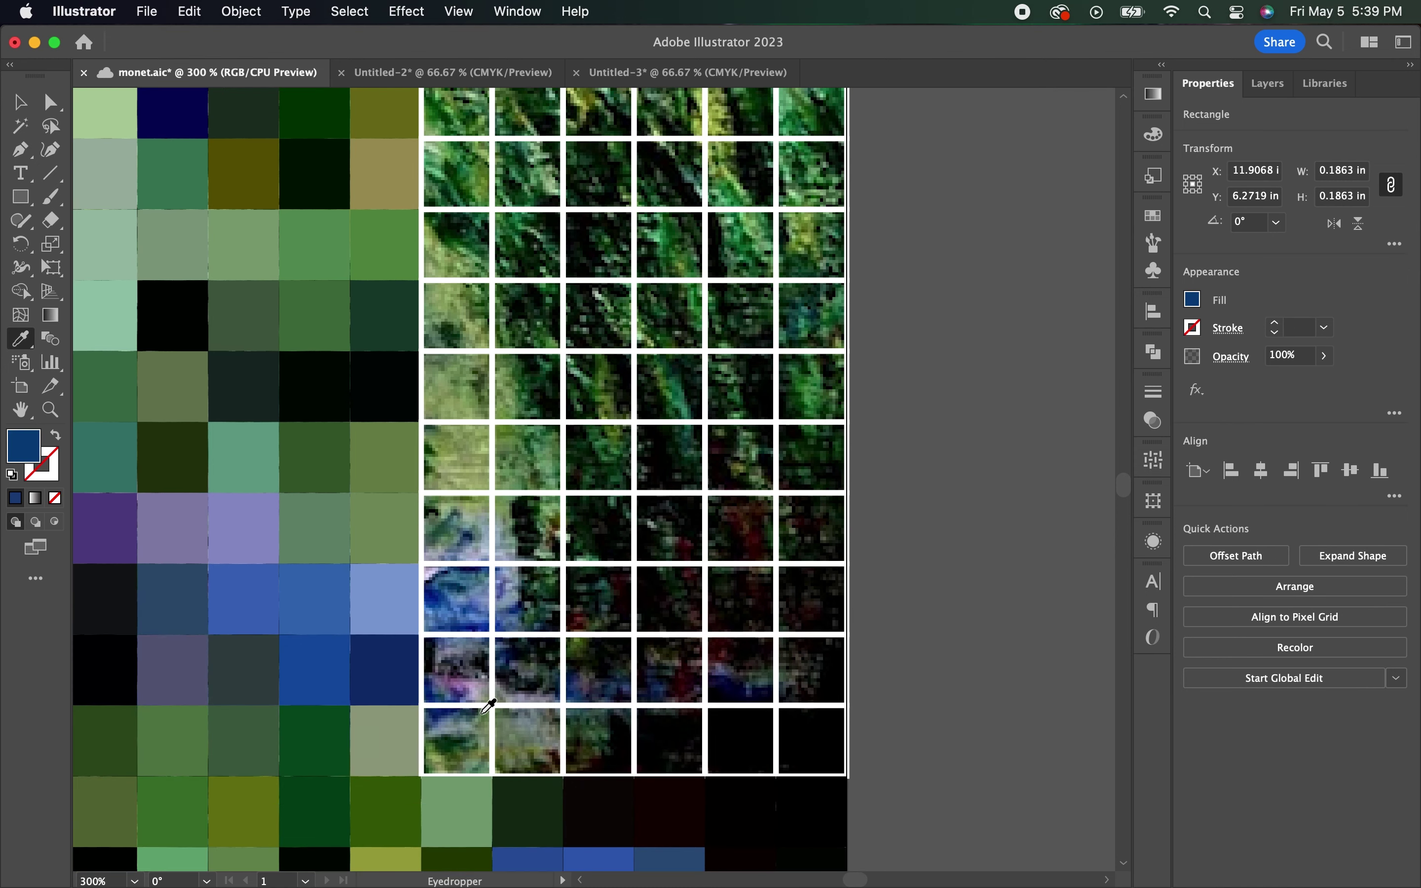
{"action": "left_click", "coordinate": [528, 717]}
{"action": "left_click", "coordinate": [599, 721]}
{"action": "left_click", "coordinate": [670, 726]}
Fill six squares across the bottom-right rows with sampled colours
{"action": "left_click", "coordinate": [457, 664]}
{"action": "left_click", "coordinate": [599, 670]}
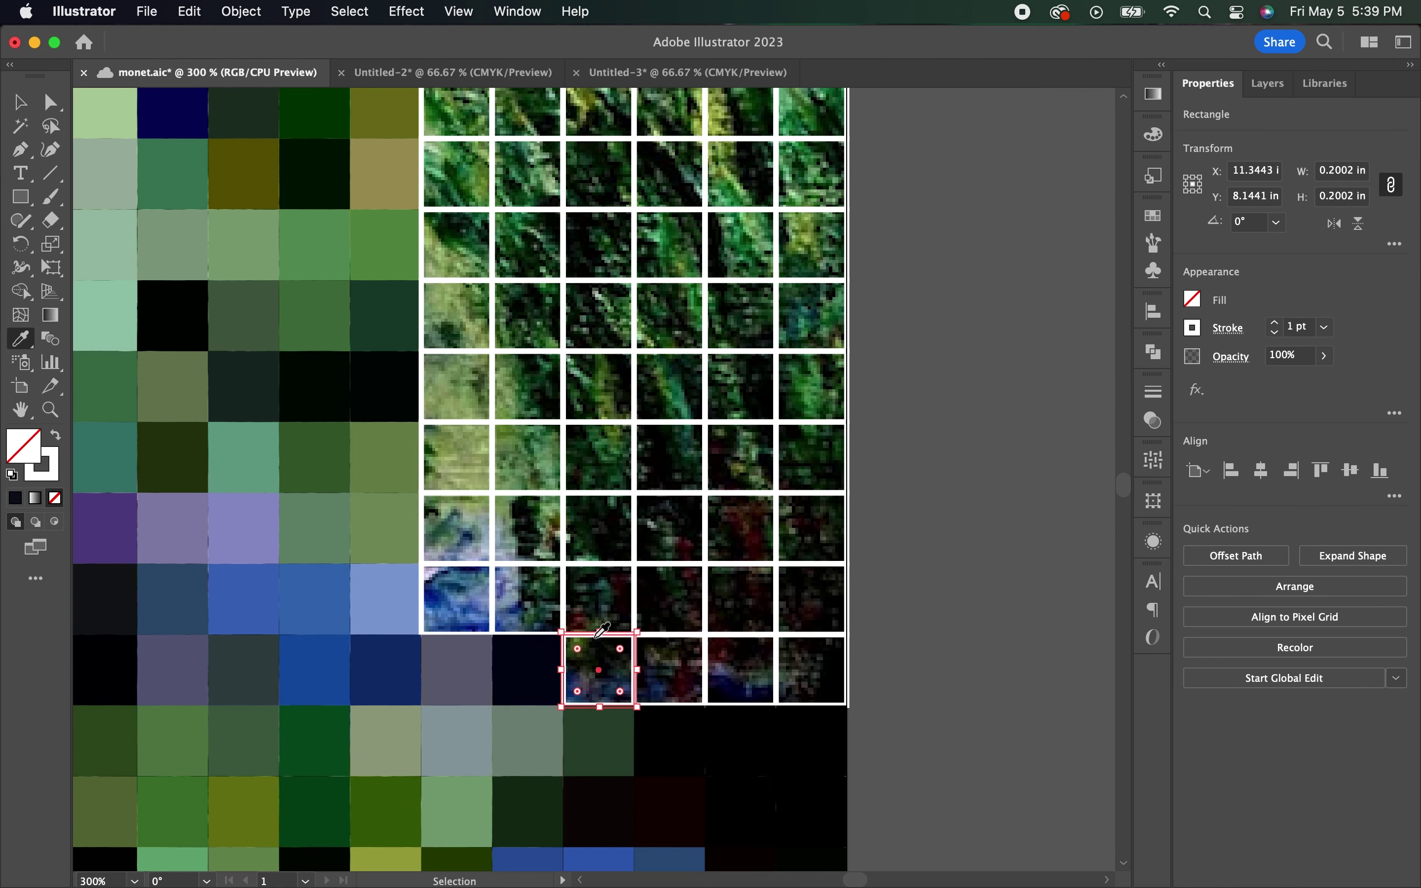
{"action": "left_click", "coordinate": [740, 670]}
{"action": "left_click", "coordinate": [810, 669]}
{"action": "left_click", "coordinate": [740, 599]}
{"action": "left_click", "coordinate": [599, 599]}
Fill the remaining squares of the bottom two rows with sampled colours
{"action": "left_click", "coordinate": [528, 599]}
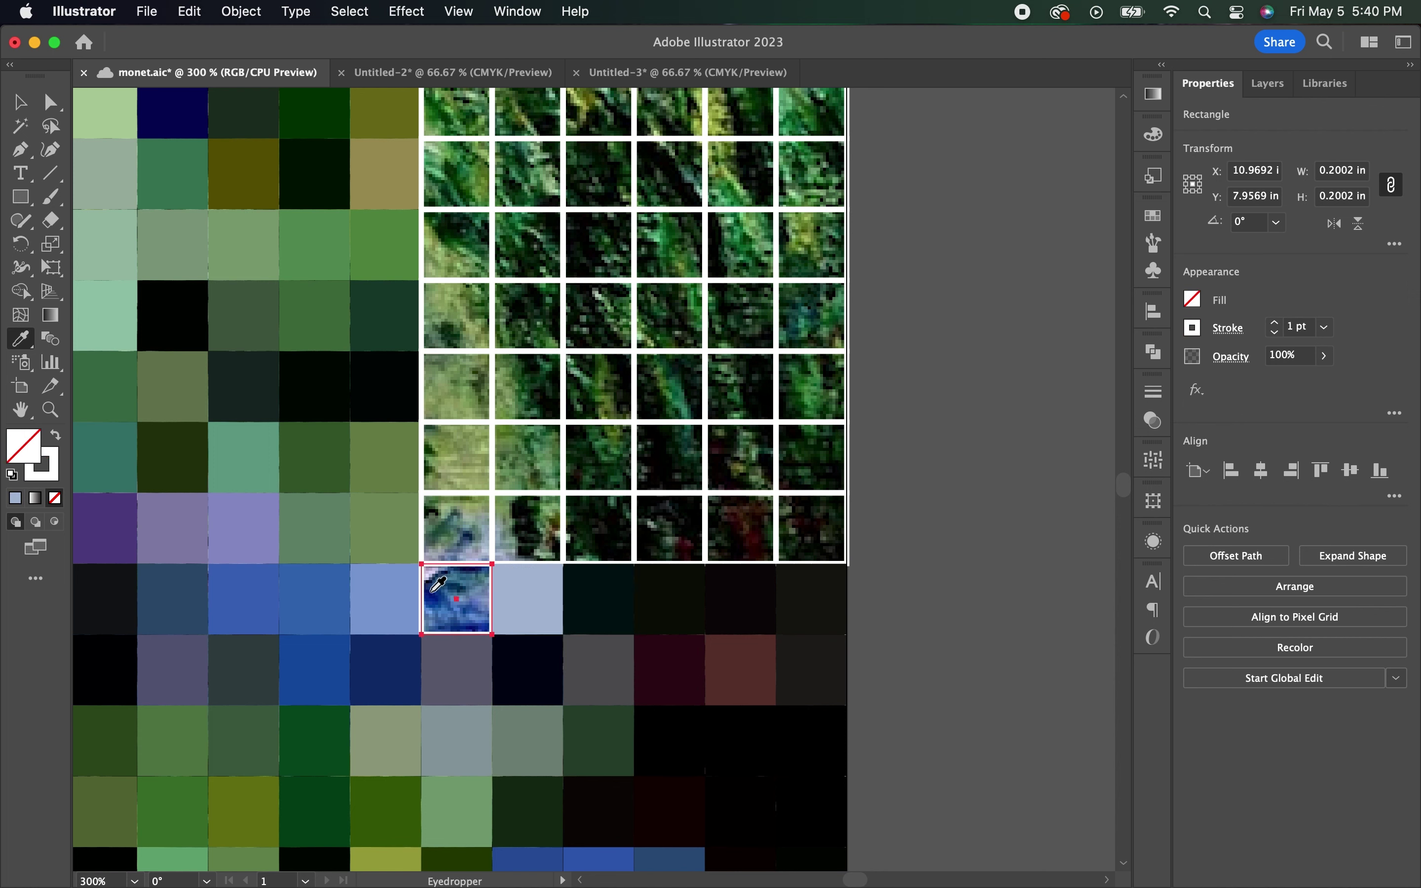
{"action": "left_click", "coordinate": [456, 599]}
{"action": "left_click", "coordinate": [457, 529]}
{"action": "left_click", "coordinate": [599, 529]}
{"action": "left_click", "coordinate": [740, 529]}
{"action": "left_click", "coordinate": [810, 459]}
Fill six squares in the next two rows up with sampled colours
{"action": "left_click", "coordinate": [740, 458]}
{"action": "left_click", "coordinate": [670, 458]}
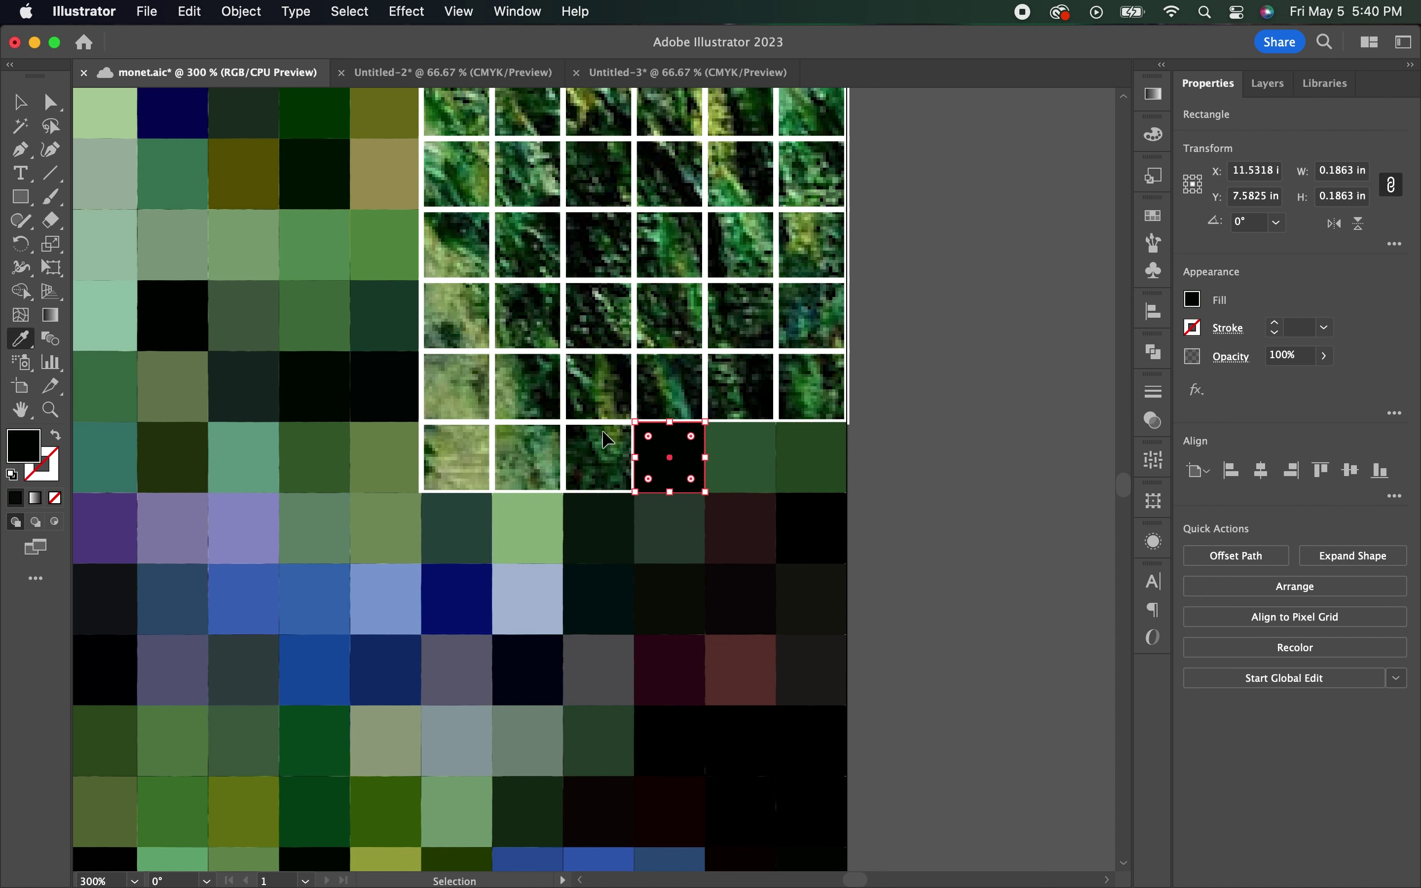
{"action": "left_click", "coordinate": [456, 458]}
{"action": "left_click", "coordinate": [599, 388]}
{"action": "left_click", "coordinate": [740, 388]}
{"action": "left_click", "coordinate": [810, 388]}
Fill the upper-right squares, then one more upper square, with sampled colours
{"action": "left_click", "coordinate": [457, 314]}
{"action": "left_click", "coordinate": [599, 315]}
{"action": "left_click", "coordinate": [740, 314]}
{"action": "scroll", "coordinate": [810, 314], "scroll_direction": "up", "scroll_amount": 5}
{"action": "left_click", "coordinate": [582, 476]}
Fill six squares in the lower remaining rows with sampled colours
{"action": "left_click", "coordinate": [652, 470]}
{"action": "left_click", "coordinate": [793, 470]}
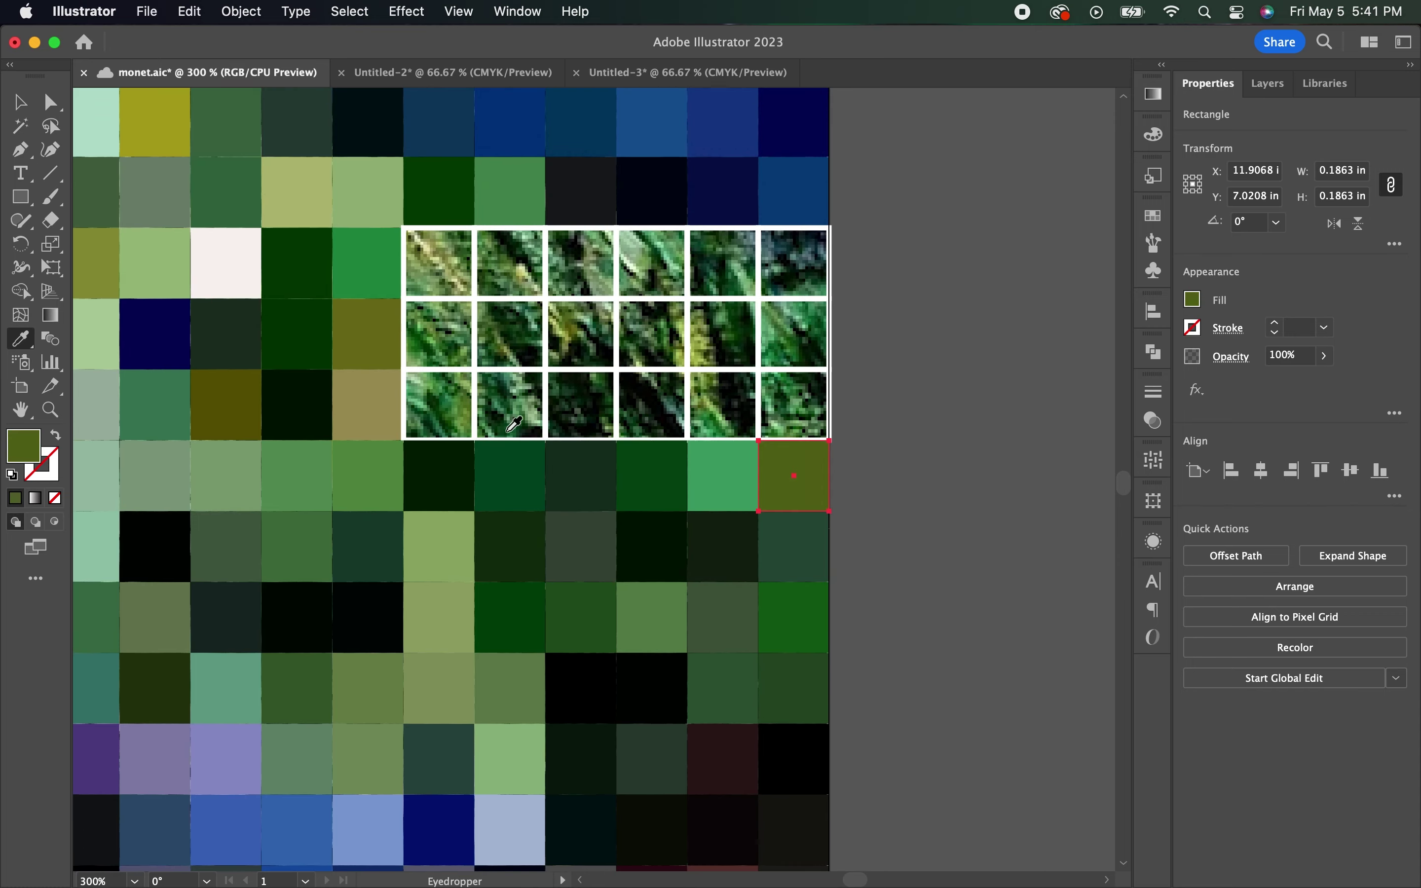
{"action": "left_click", "coordinate": [511, 400]}
{"action": "left_click", "coordinate": [652, 400]}
{"action": "left_click", "coordinate": [793, 400]}
{"action": "left_click", "coordinate": [439, 329]}
Fill the last seven squares with sampled greens and colours, then zoom out to view the mosaic
{"action": "left_click", "coordinate": [511, 330]}
{"action": "left_click", "coordinate": [581, 329]}
{"action": "left_click", "coordinate": [652, 329]}
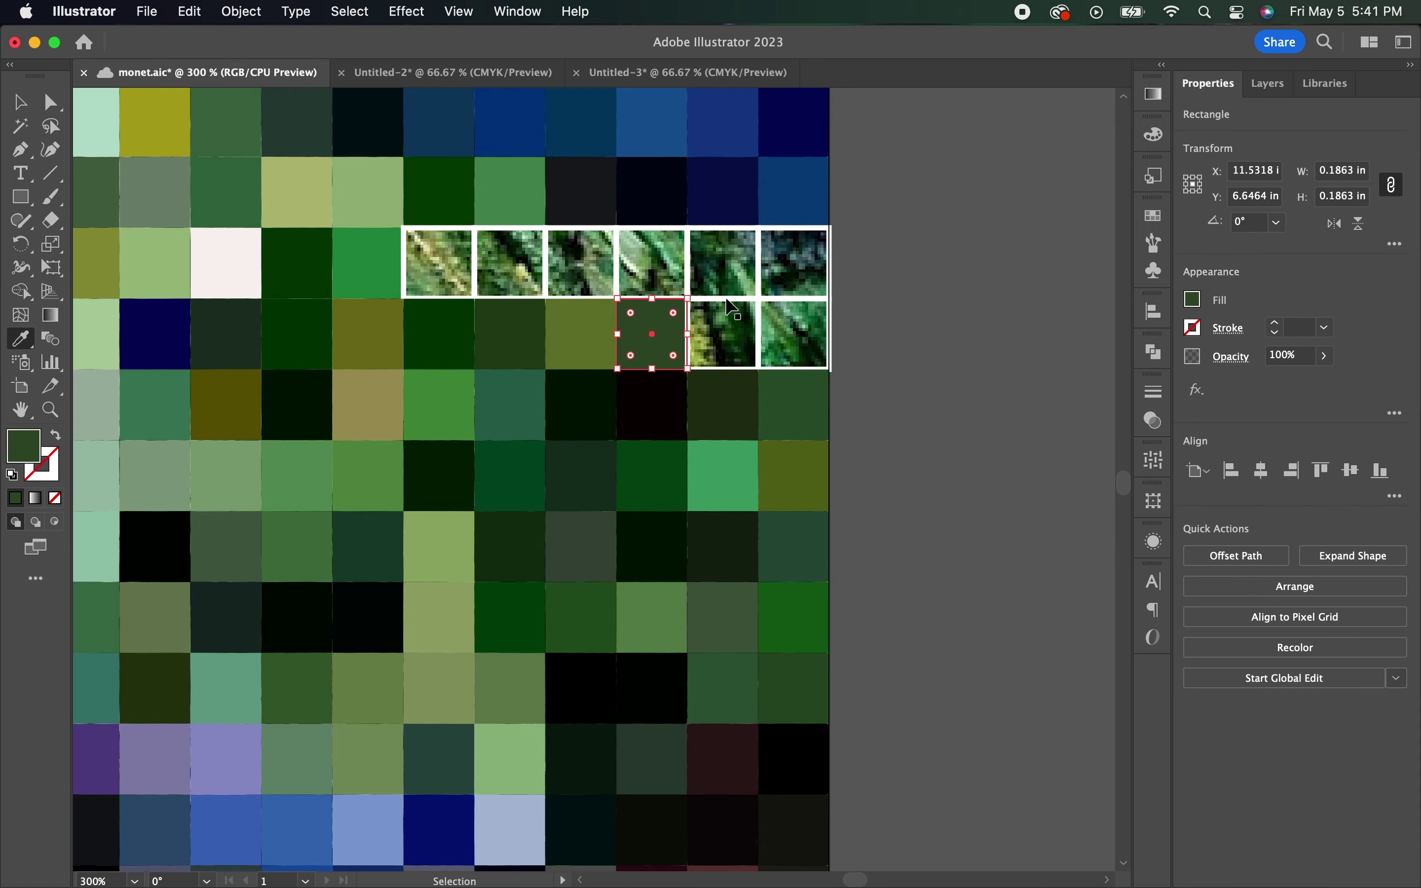
{"action": "left_click", "coordinate": [582, 262]}
{"action": "left_click", "coordinate": [652, 263]}
{"action": "left_click", "coordinate": [722, 262]}
{"action": "left_click", "coordinate": [793, 263]}
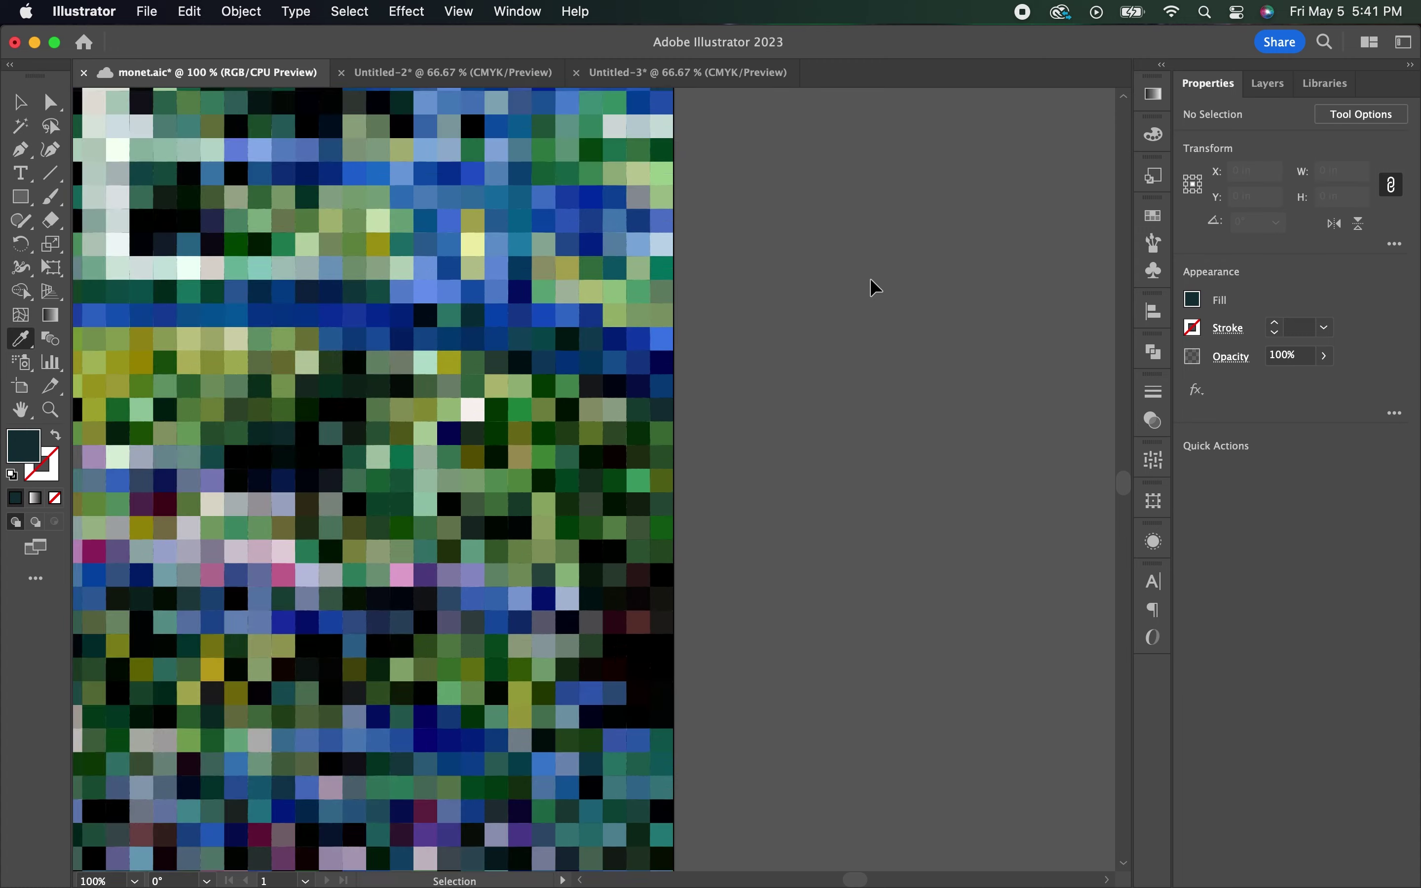
{"action": "key", "text": "cmd+minus"}
{"action": "key", "text": "cmd+minus"}
{"action": "key", "text": "cmd+minus"}
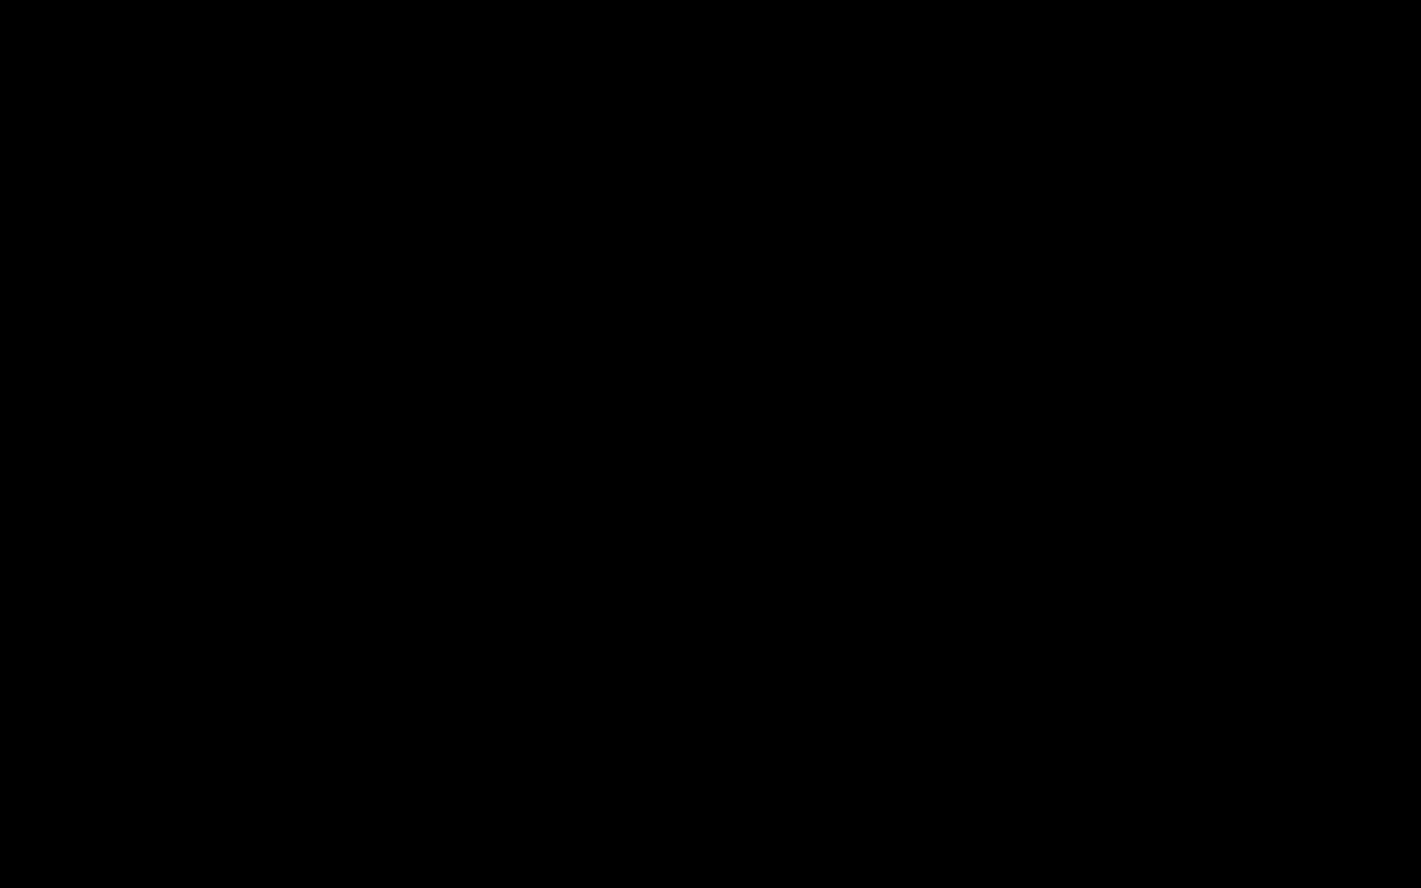